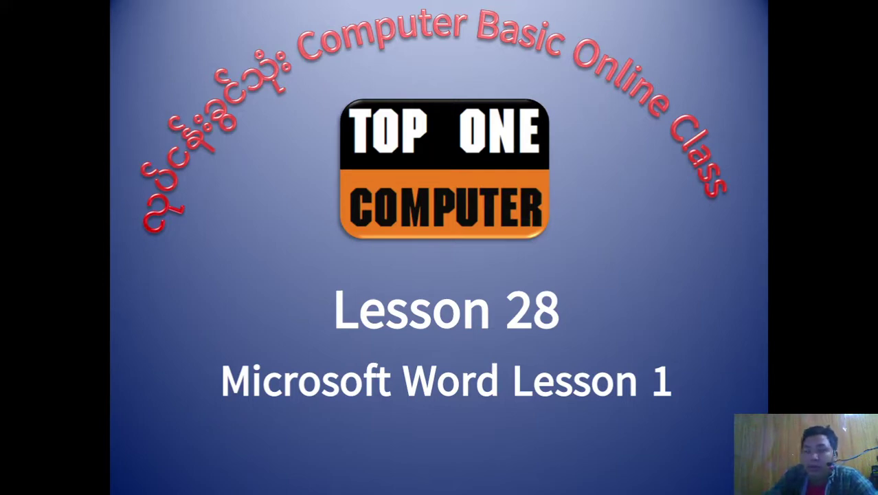
Advance to slide 2, the government notice, then end the PowerPoint slideshow
key(Right)
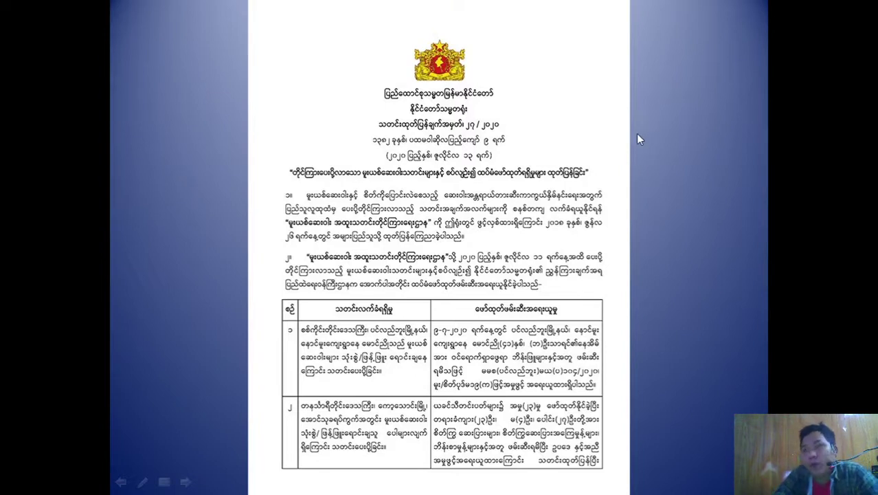
right_click(467, 126)
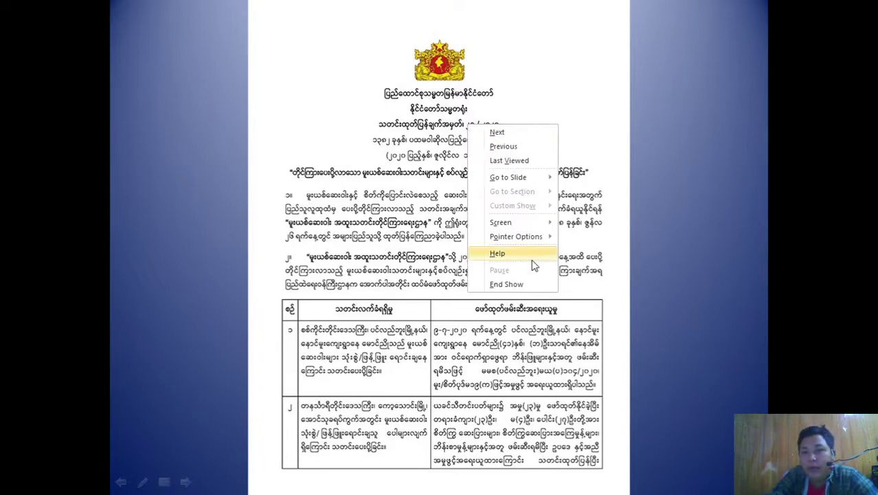
click(529, 284)
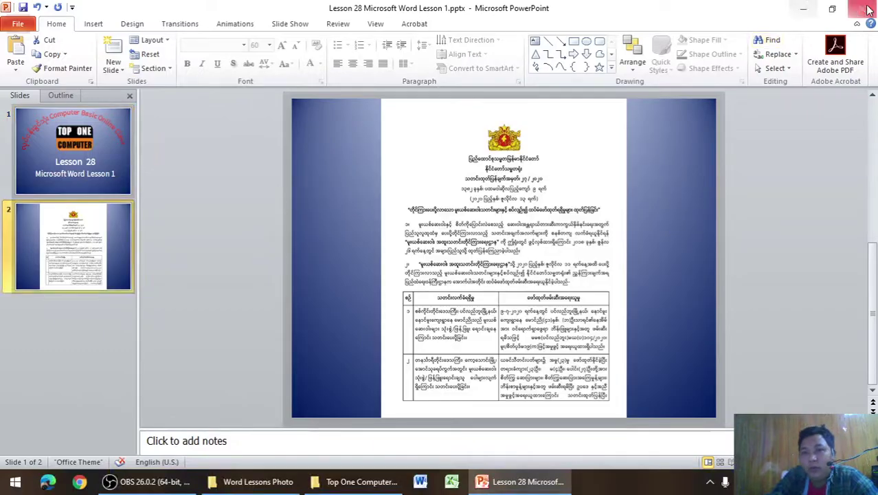
Minimize the presentation and open the MS Word Lesson folder in File Explorer
click(803, 8)
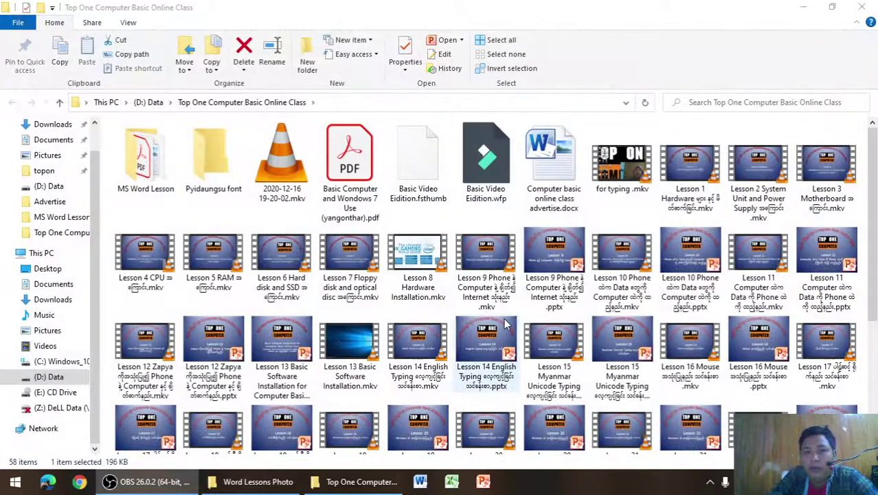
click(554, 335)
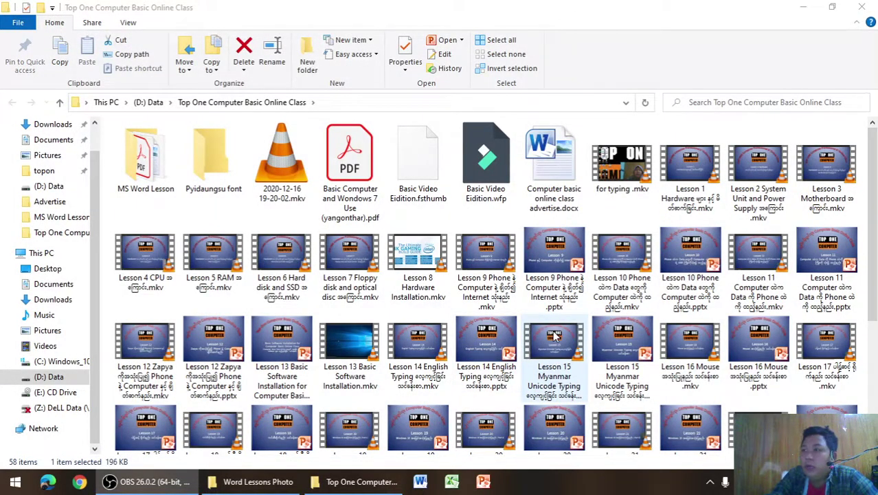
click(157, 160)
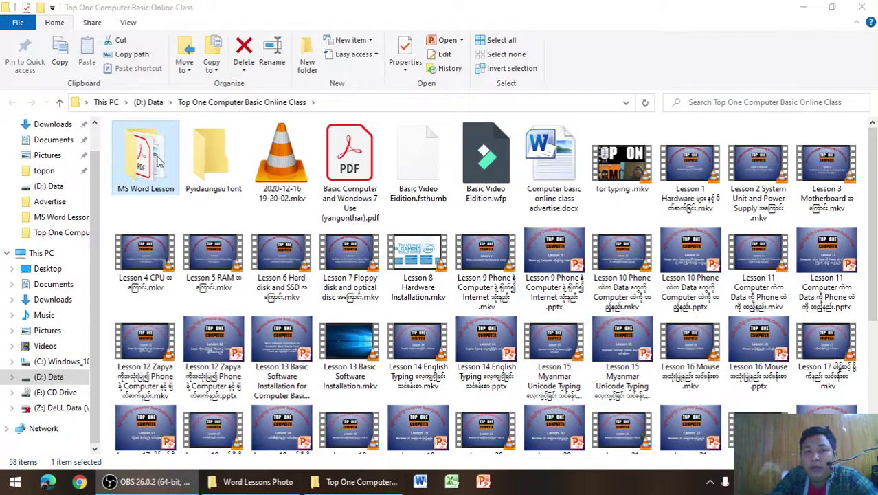
double_click(157, 160)
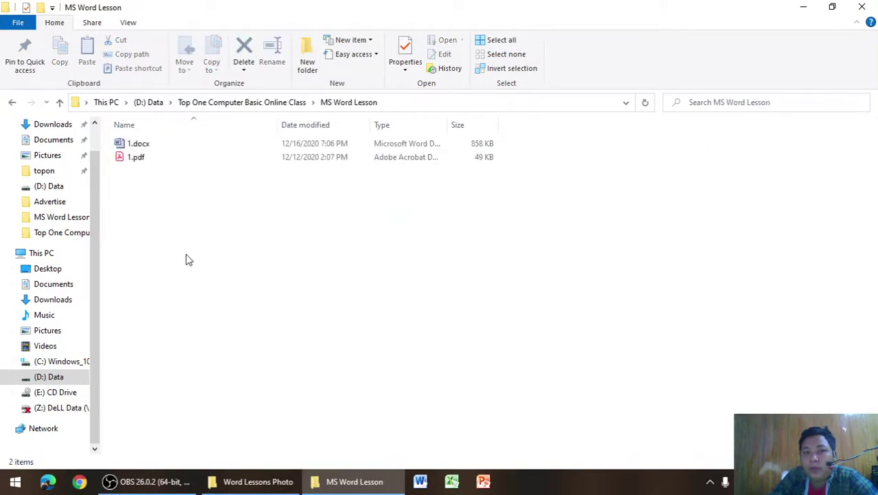
Create a new Word document named 'Microsoft Word Lesson 1' in the folder
right_click(233, 214)
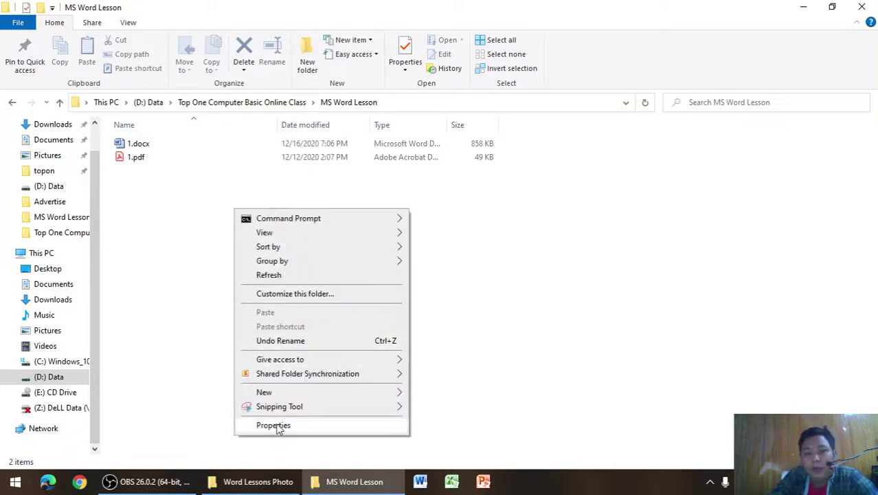
mouse_move(264, 392)
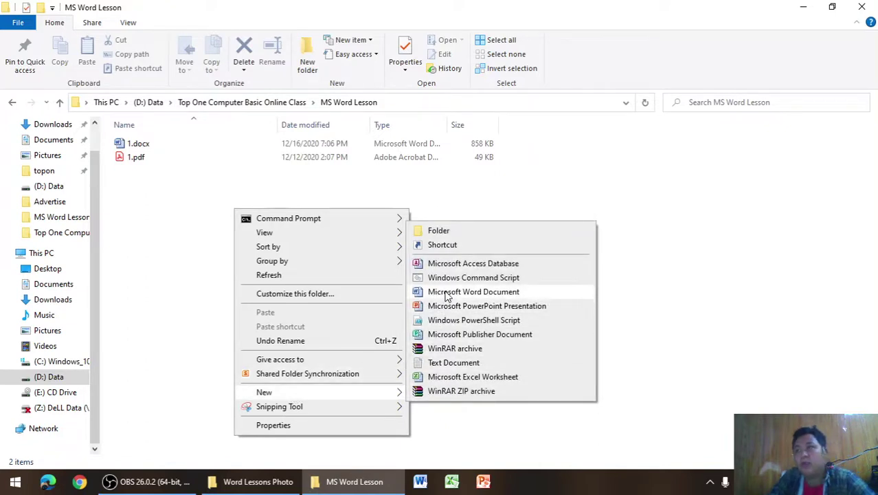
click(447, 296)
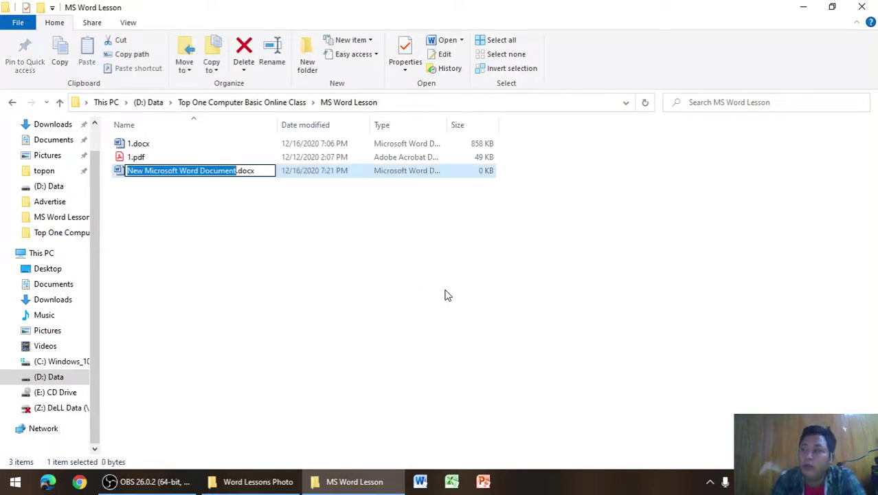
text(M)
text(s)
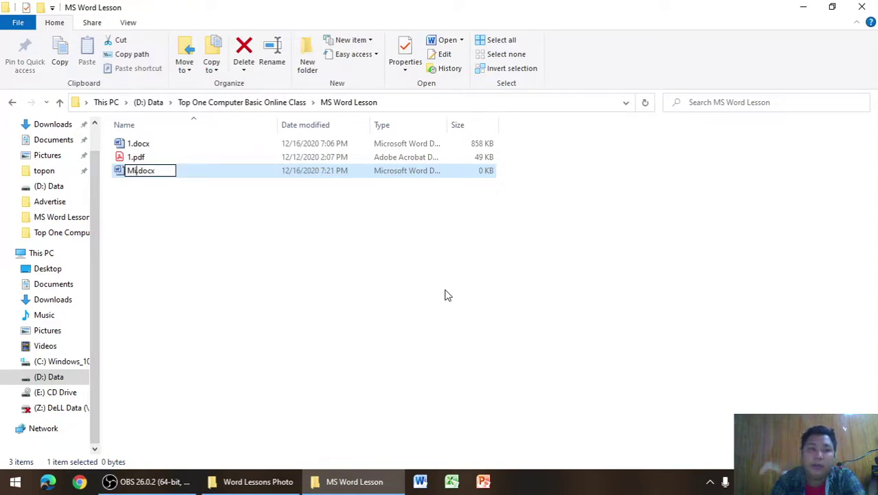
text(c)
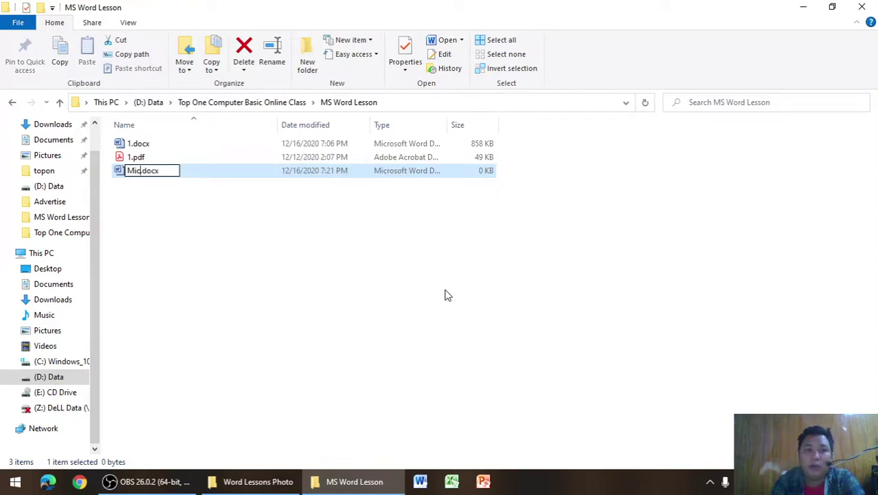
text(rosoft Wor)
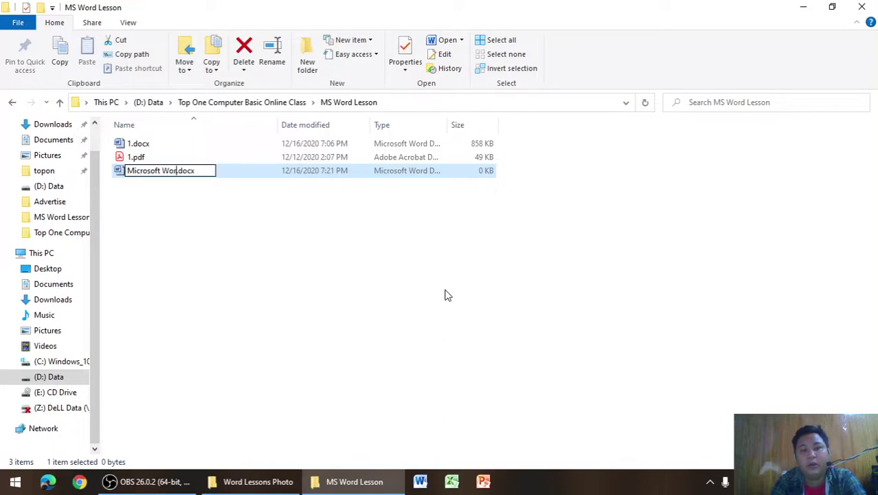
text(d Lessson)
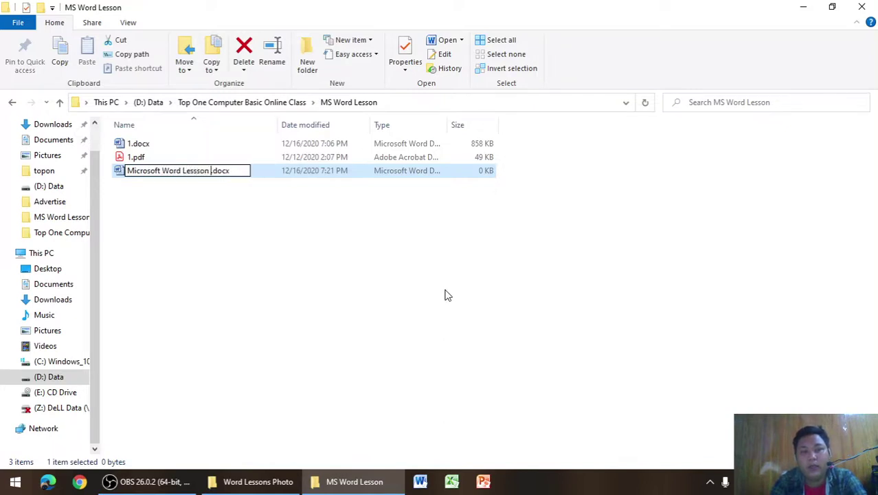
key(BackSpace)
key(BackSpace)
key(BackSpace)
key(BackSpace)
text(o)
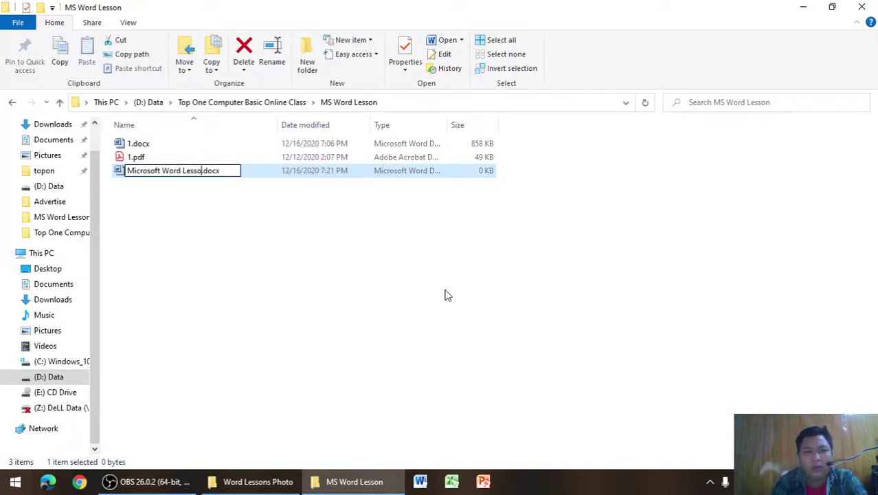
text(n 1)
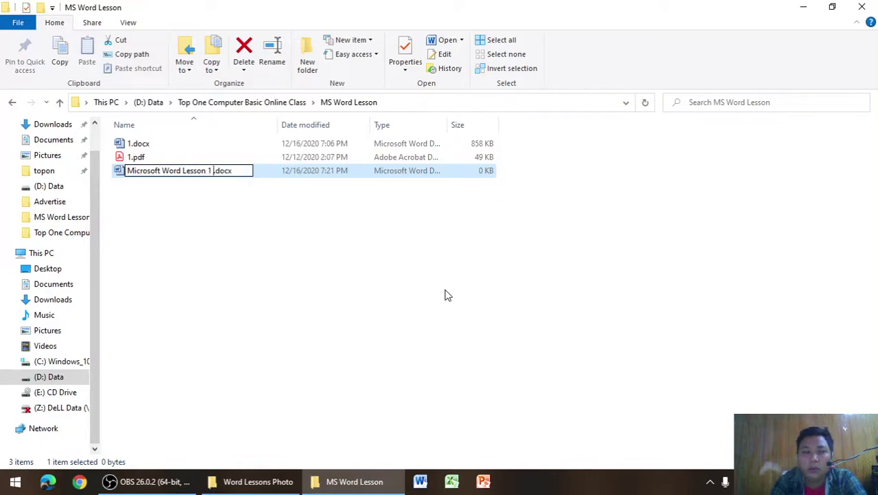
key(Return)
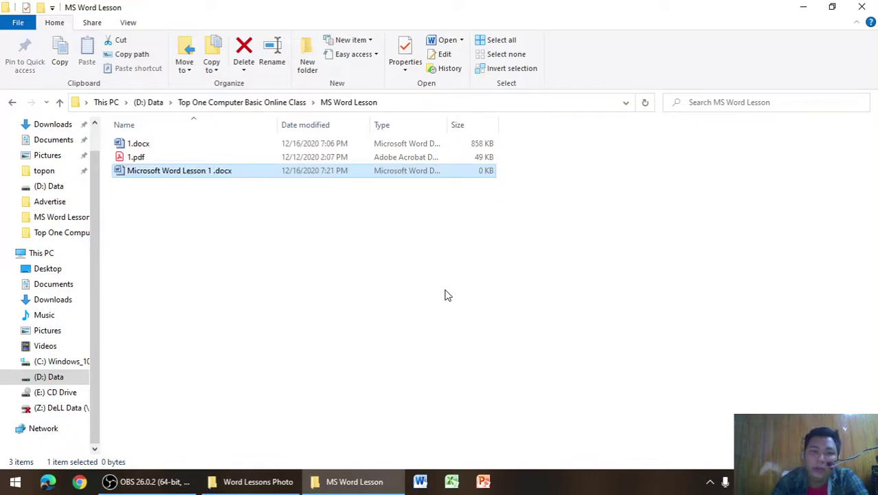
Open 'Microsoft Word Lesson 1.docx', maximize the Word window and zoom in on the page
key(Return)
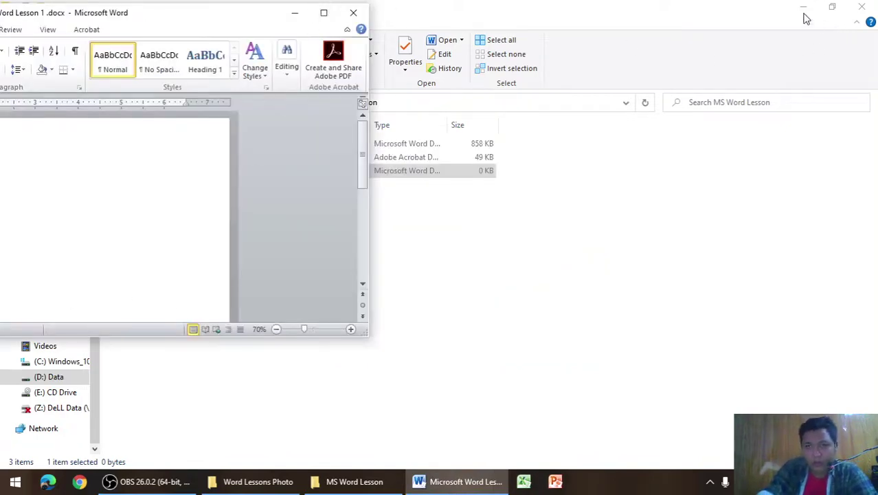
click(324, 13)
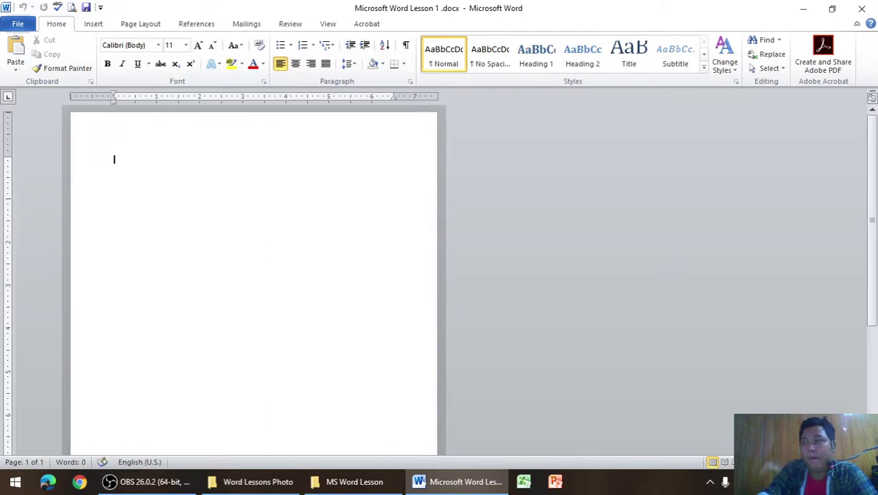
click(147, 481)
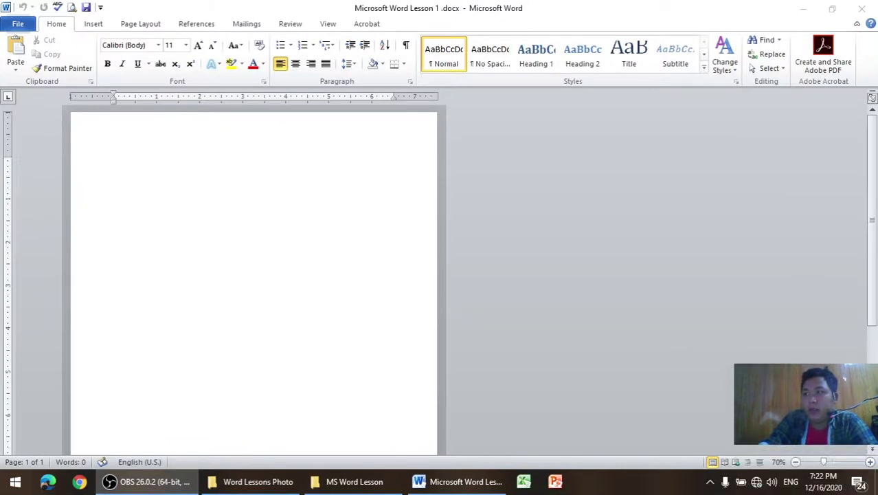
click(871, 464)
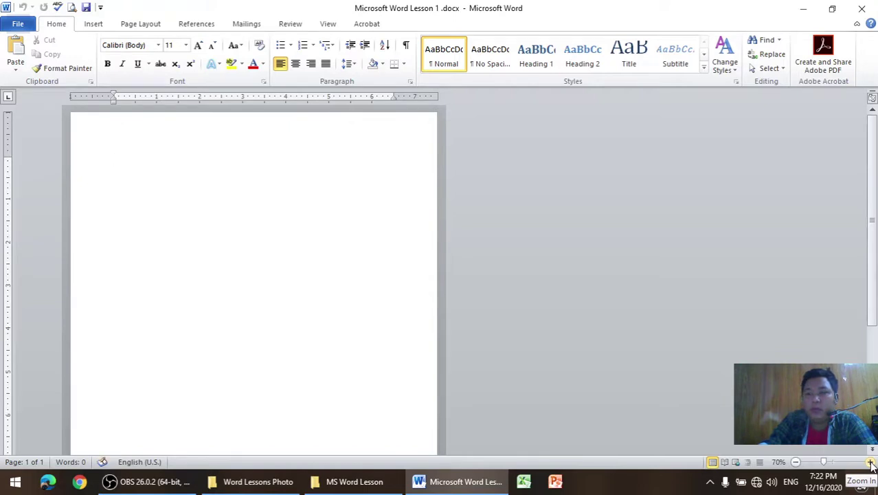
click(872, 464)
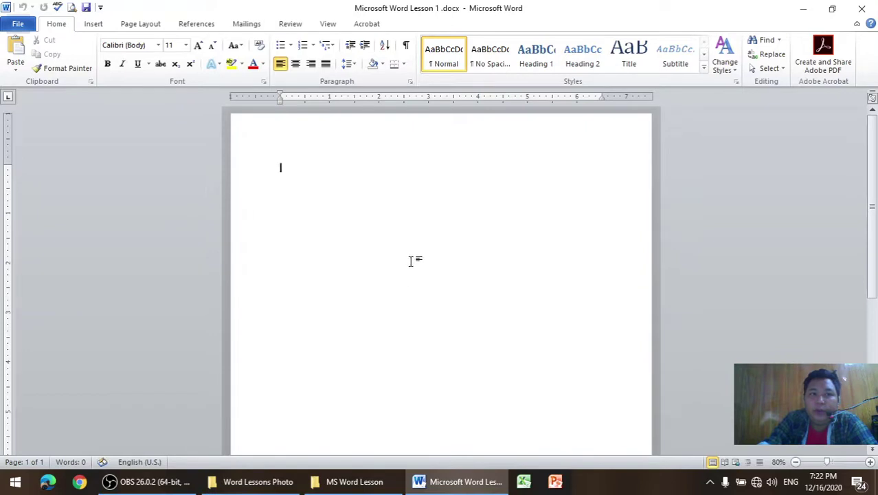
Turn on page gridlines and apply Narrow margins
click(328, 26)
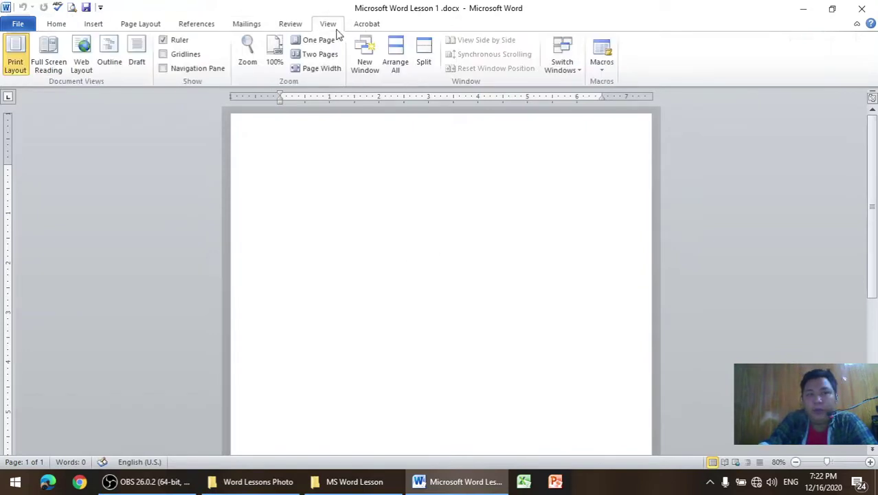
click(192, 56)
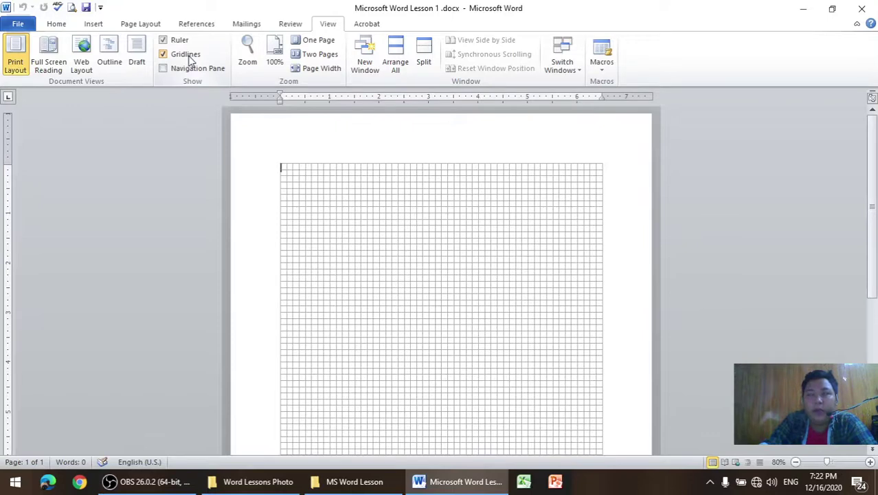
click(140, 24)
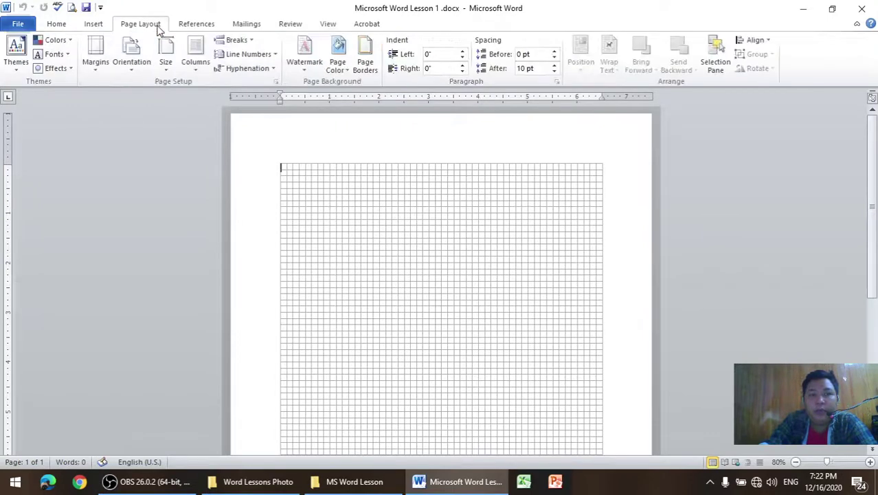
click(99, 56)
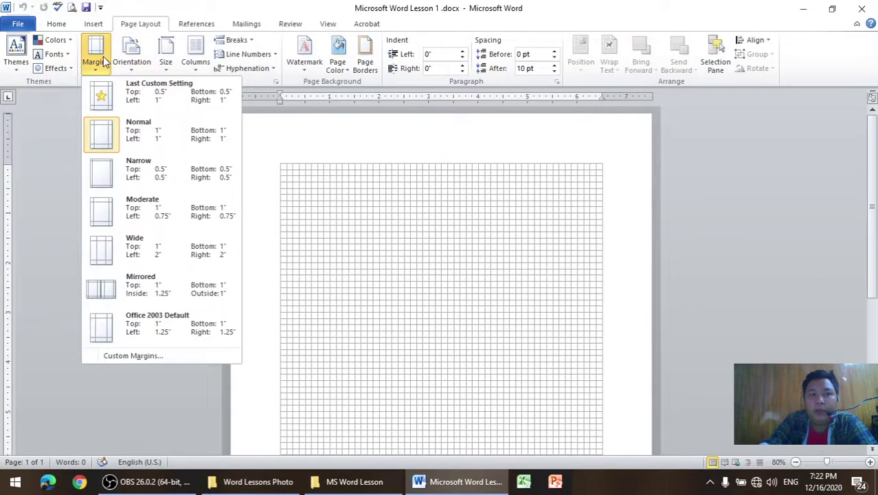
click(152, 188)
Set the paper size to A4 and zoom the page in further
click(141, 70)
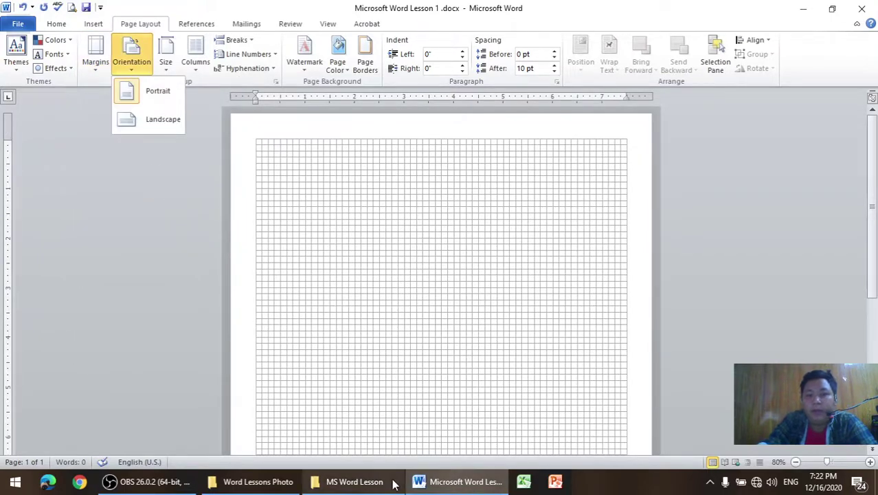
click(165, 60)
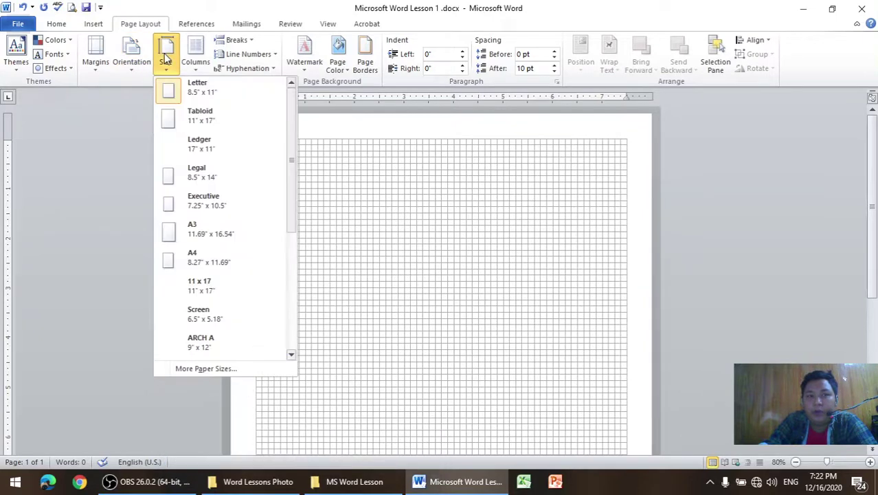
click(217, 266)
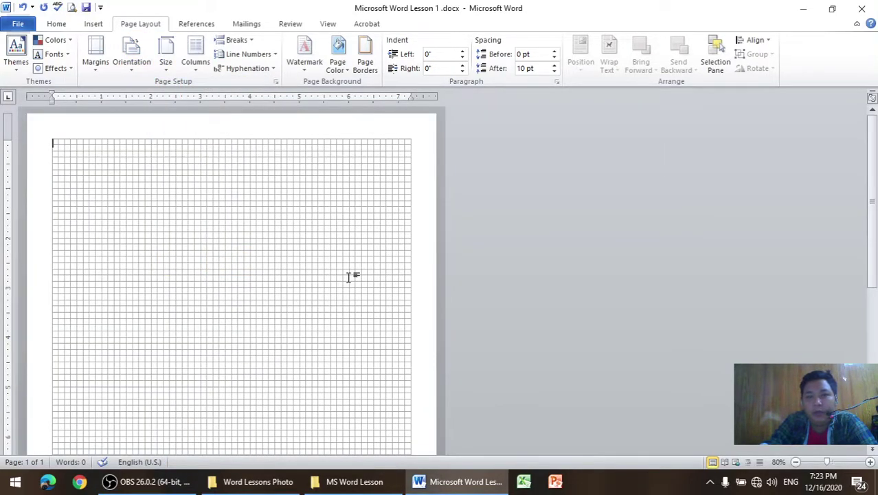
click(869, 462)
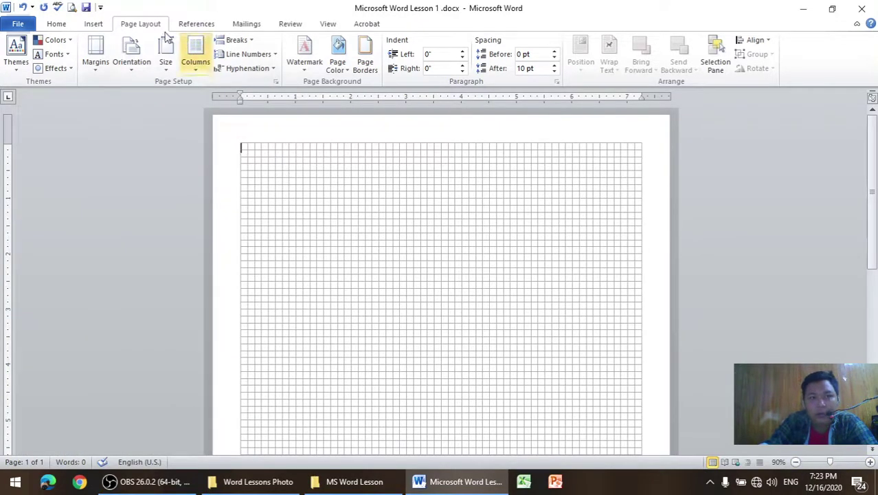
Look through the View and Page Layout tabs, ending back on the Home tab
click(61, 26)
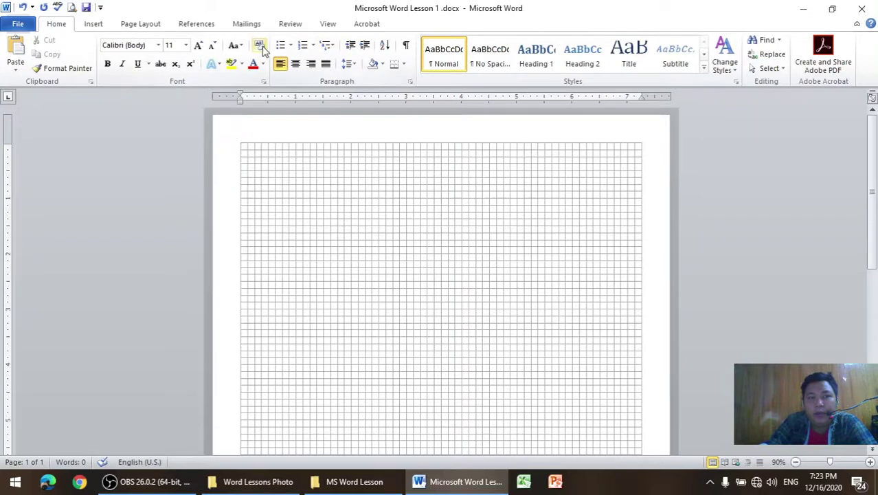
click(326, 23)
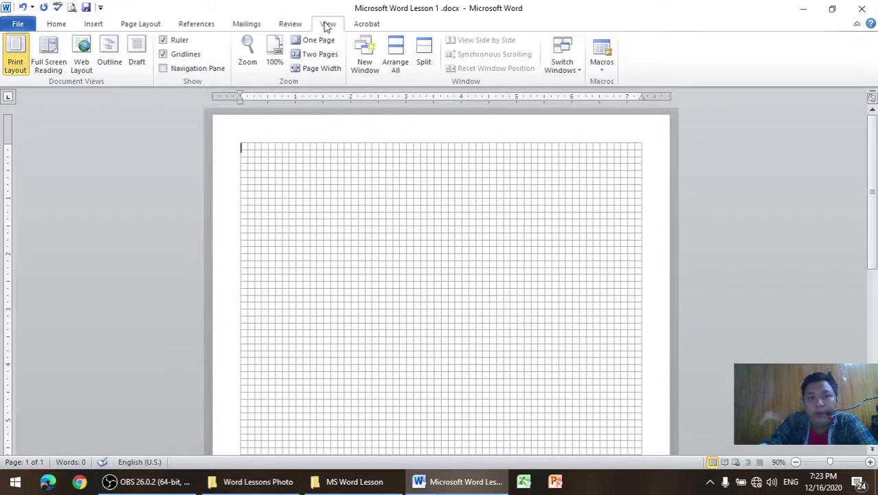
click(134, 25)
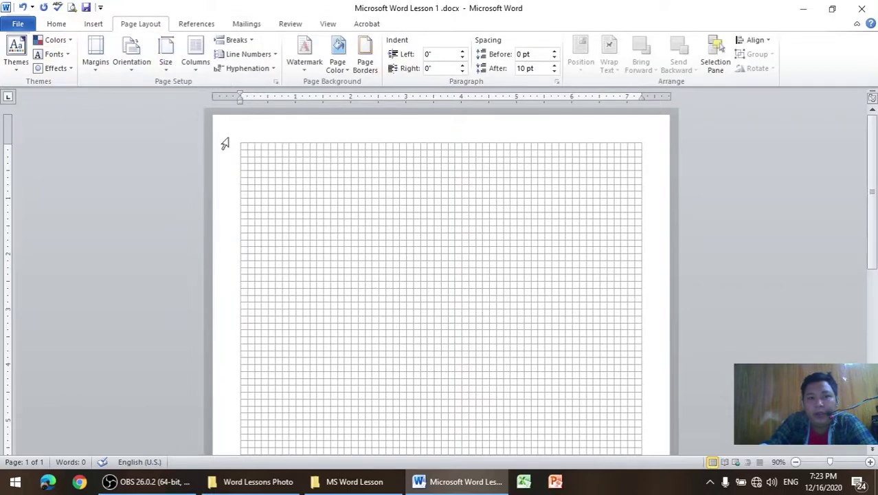
click(57, 27)
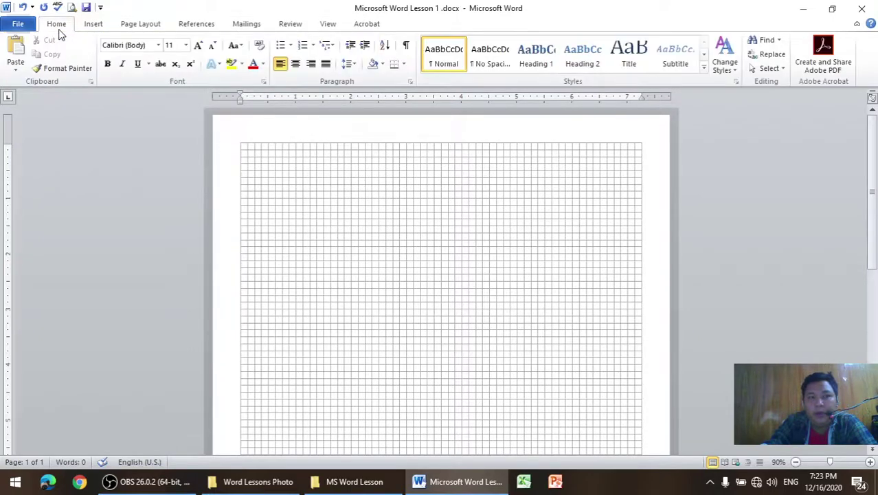
Set the font to Pyidaungsu, check the size list, then switch to the lesson folder
click(157, 46)
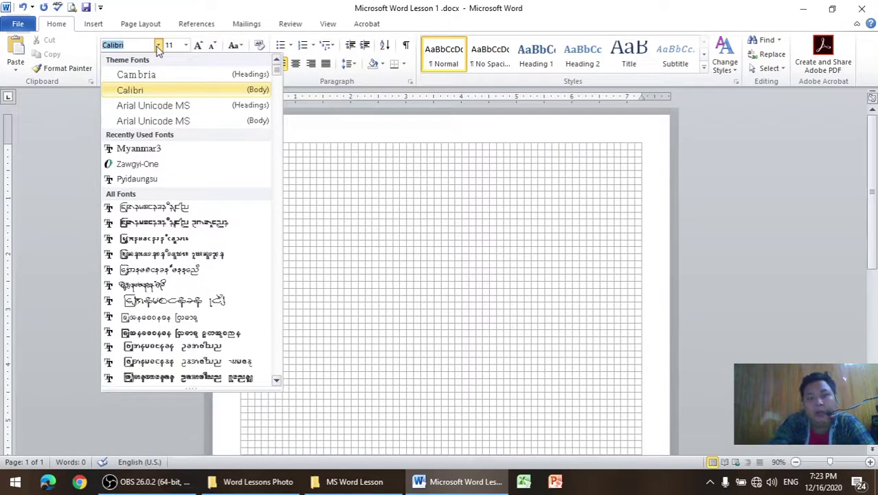
text(PyPy)
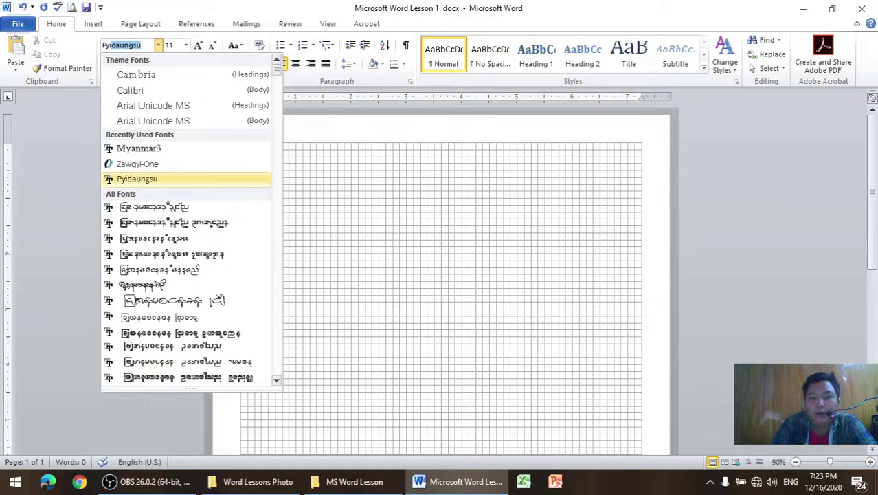
key(Return)
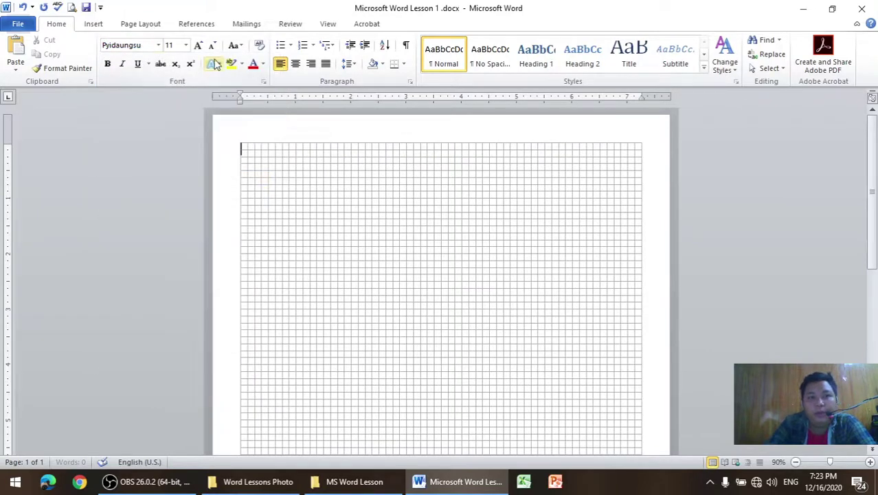
click(186, 46)
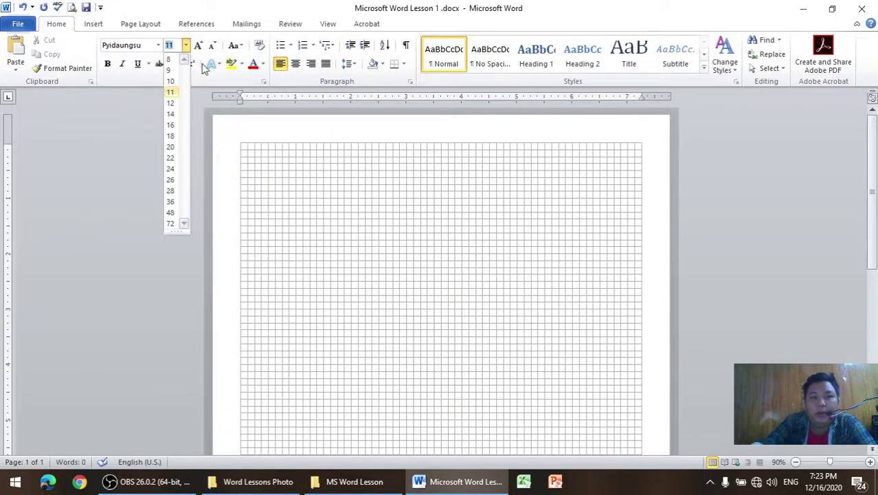
click(351, 481)
Open FB_IMG_1594740326001.jpg and arrange it beside Word, zooming the page to 60%
click(278, 483)
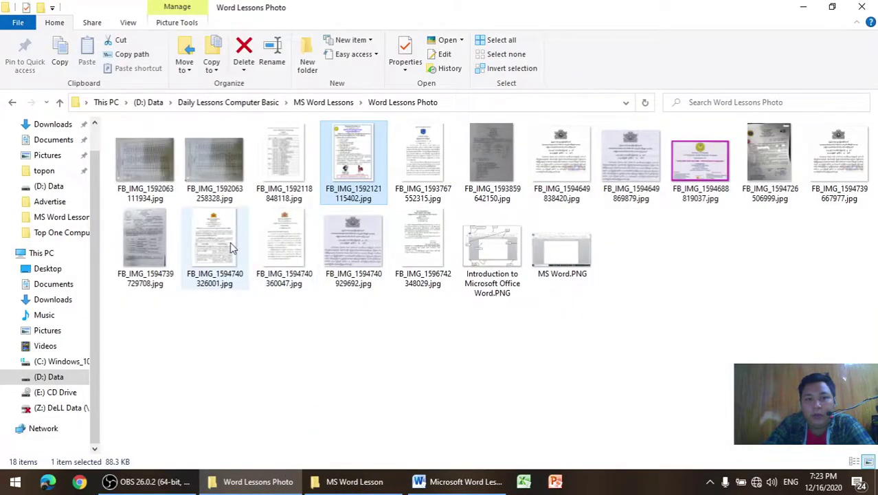
double_click(232, 249)
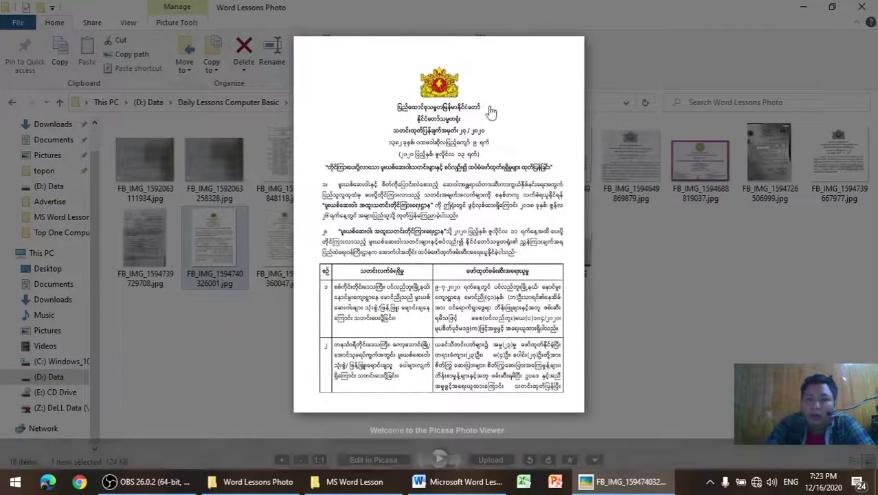
drag(490, 112, 778, 131)
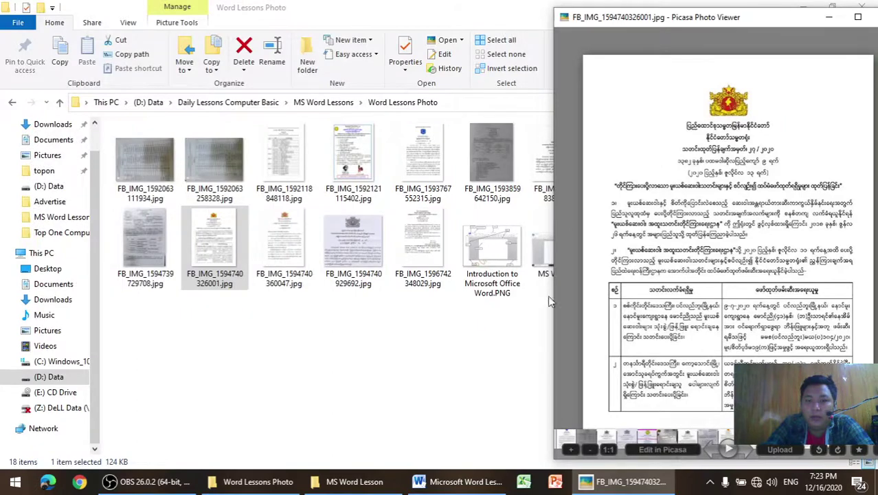
click(500, 485)
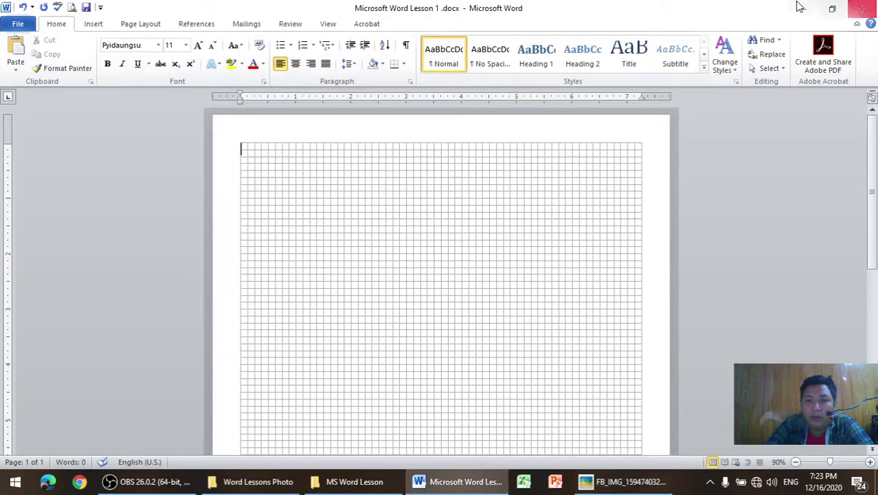
mouse_move(756, 12)
mouse_down()
mouse_move(363, 31)
mouse_move(375, 24)
mouse_up()
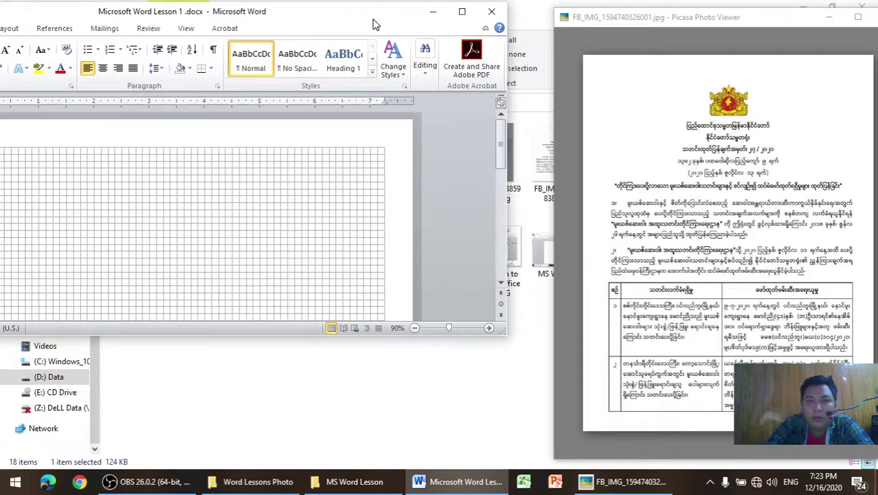
click(415, 328)
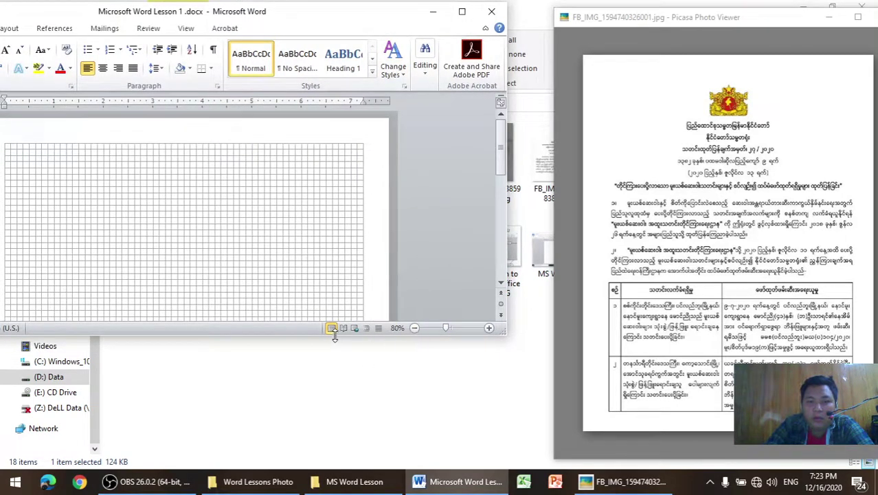
drag(332, 339, 337, 490)
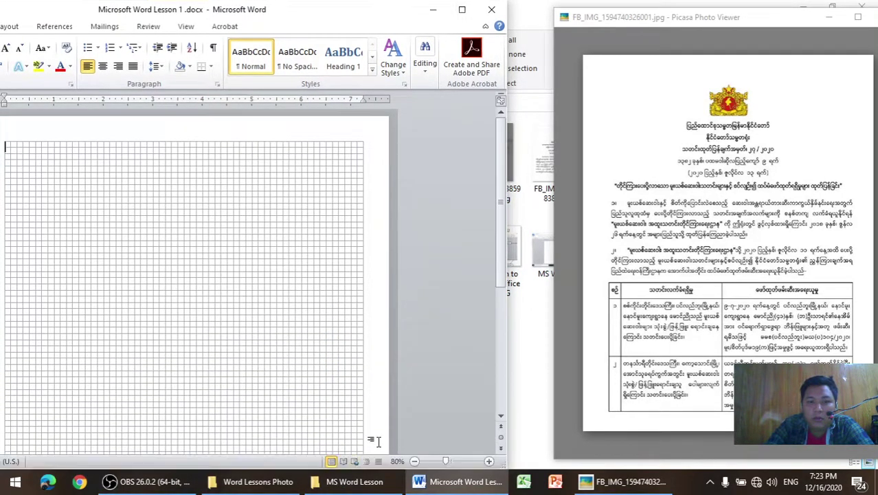
click(415, 463)
click(415, 464)
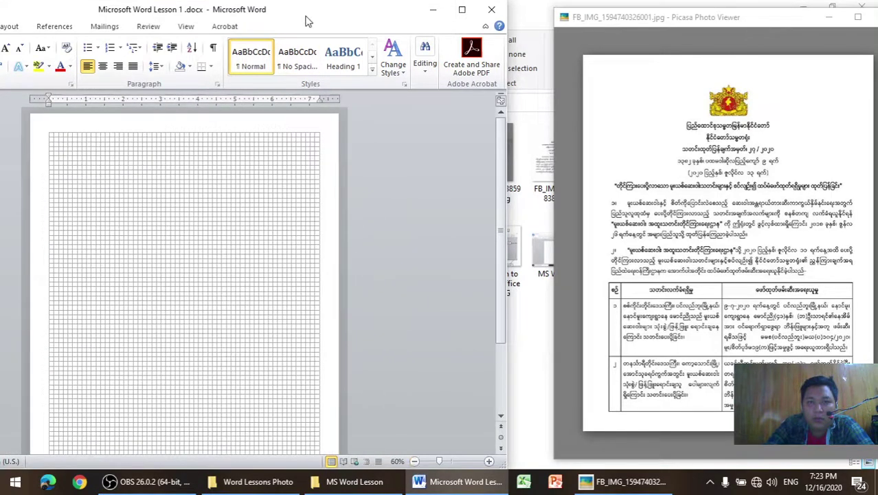
mouse_move(308, 22)
mouse_down()
mouse_move(358, 26)
mouse_move(341, 25)
mouse_up()
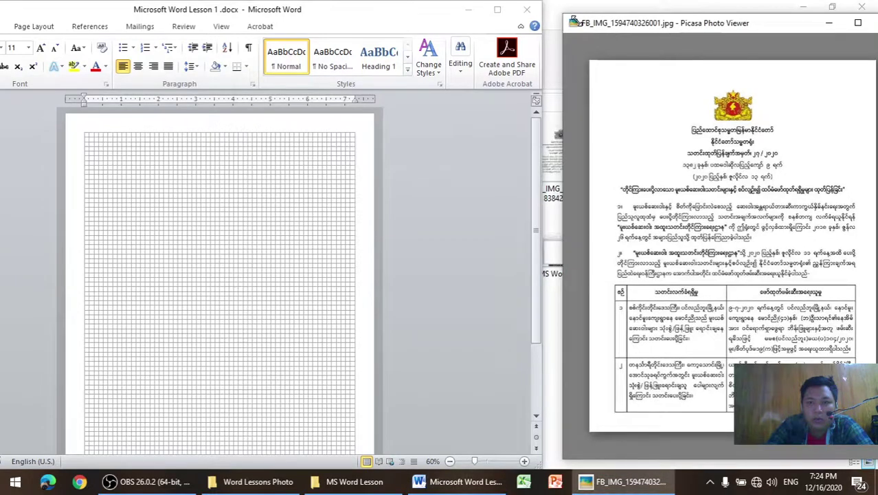
drag(608, 31, 589, 25)
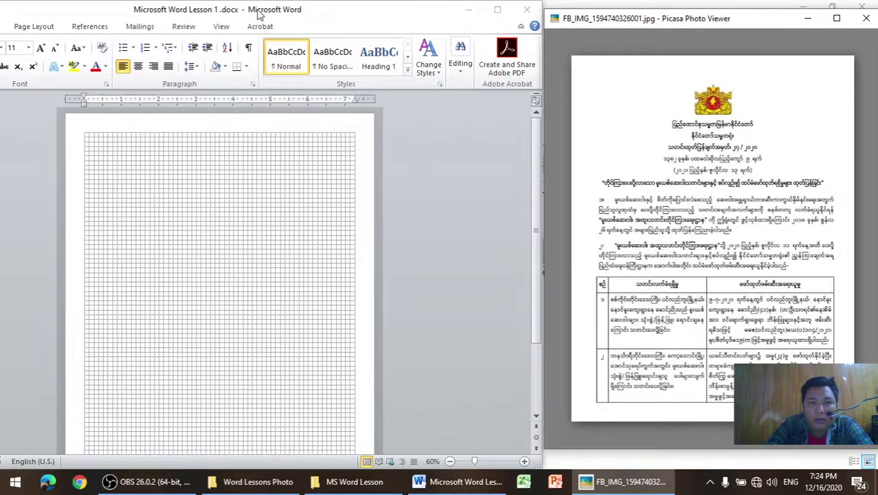
drag(260, 16, 271, 15)
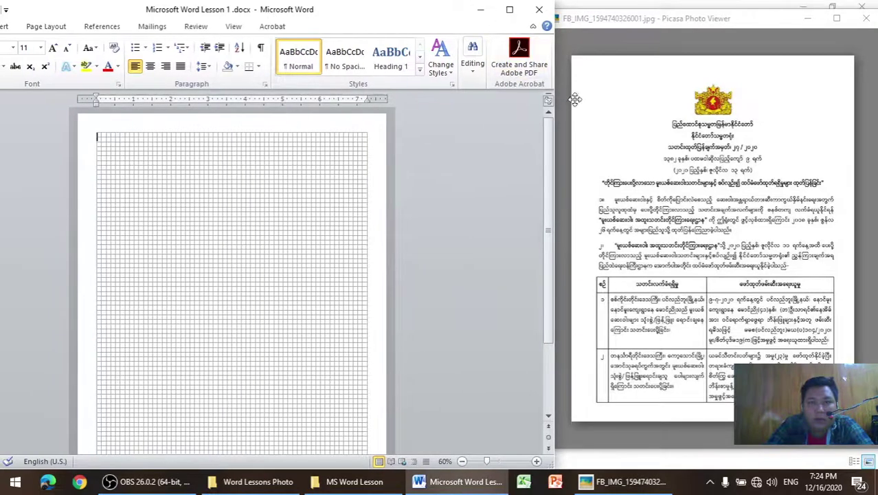
click(575, 100)
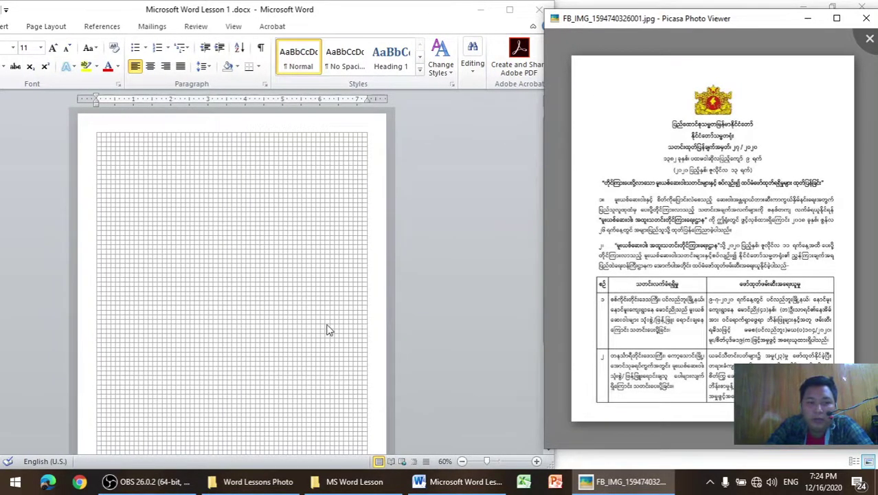
Maximize Word, compare the page with the notice photo, then close the photo viewer
click(510, 10)
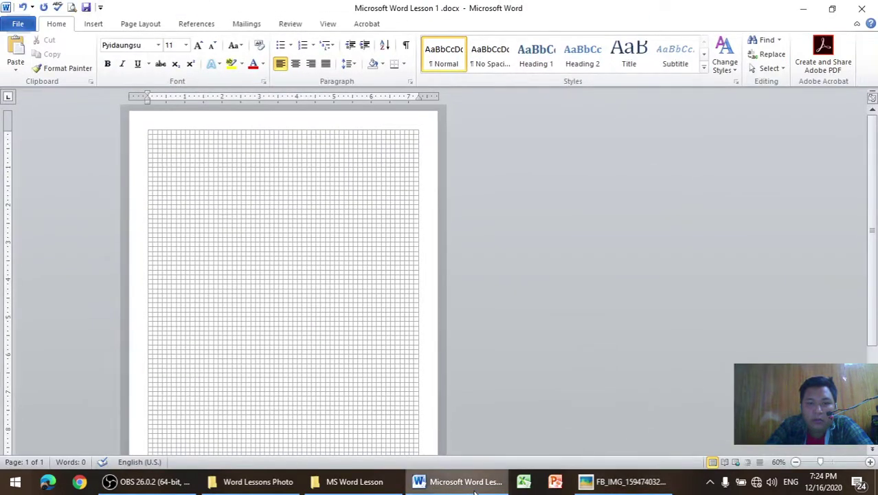
scroll(412, 420, down, 2)
scroll(412, 420, down, 1)
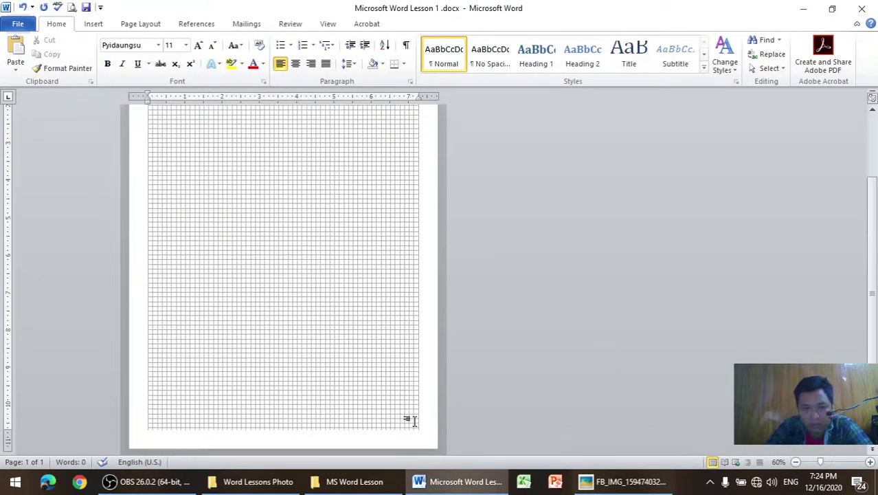
scroll(413, 421, up, 2)
scroll(412, 420, up, 1)
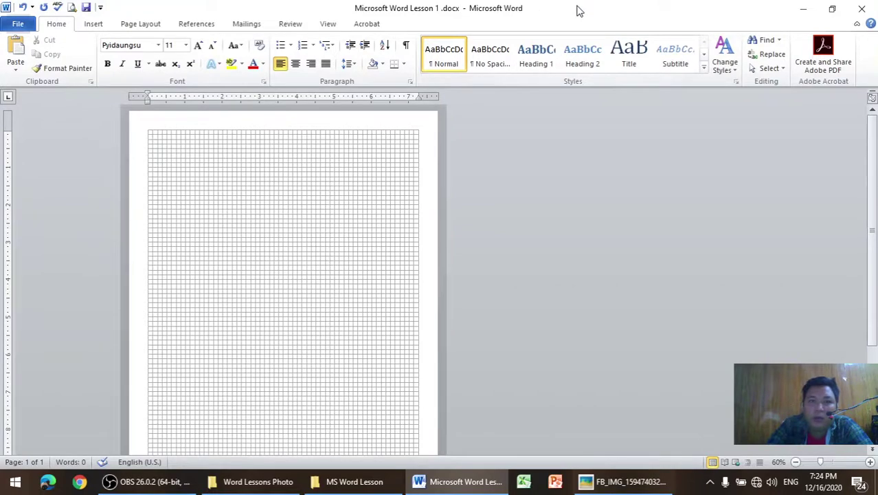
drag(578, 9, 138, 1)
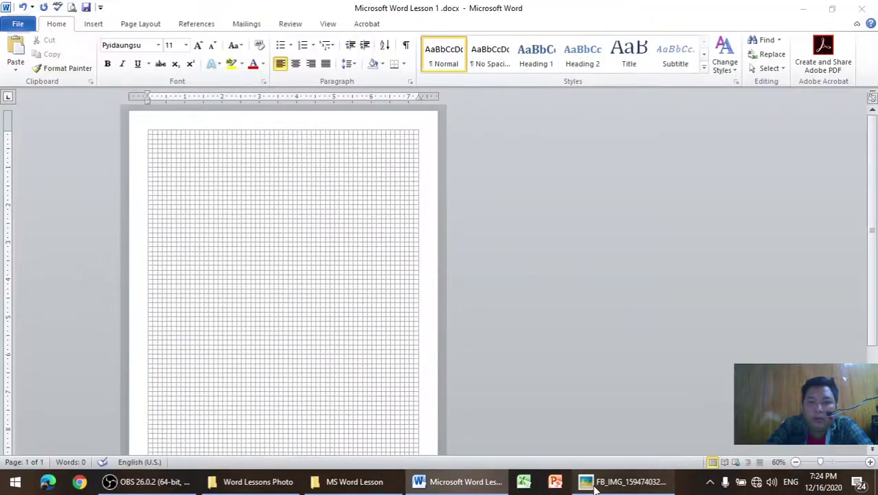
click(624, 481)
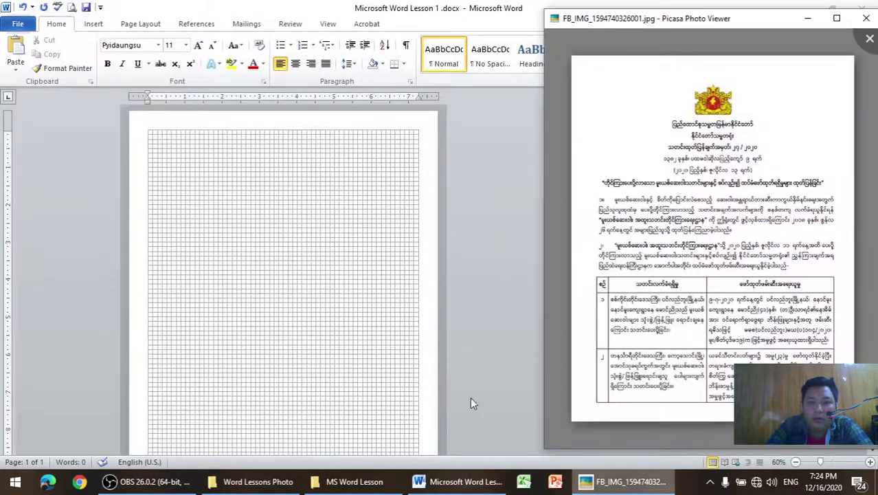
click(271, 252)
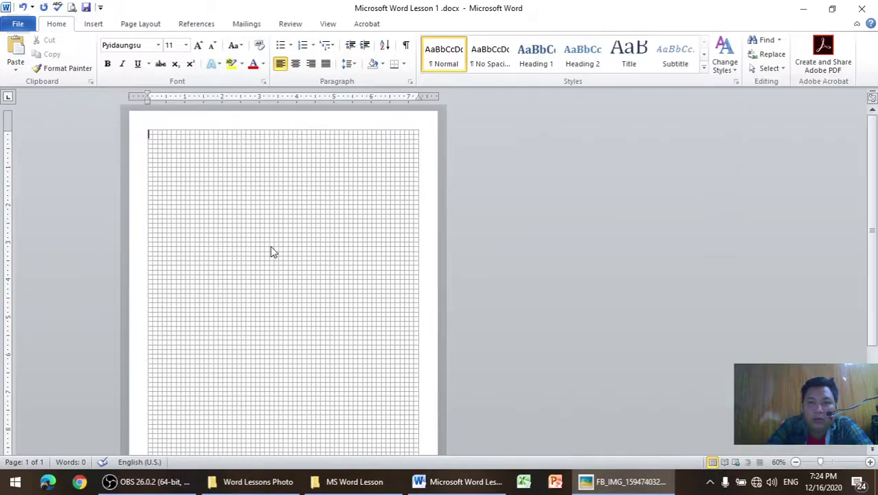
click(607, 487)
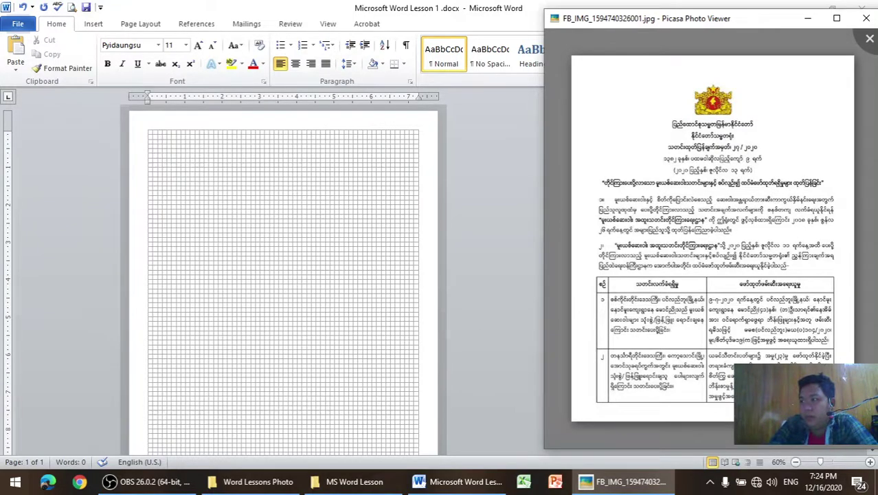
key(Escape)
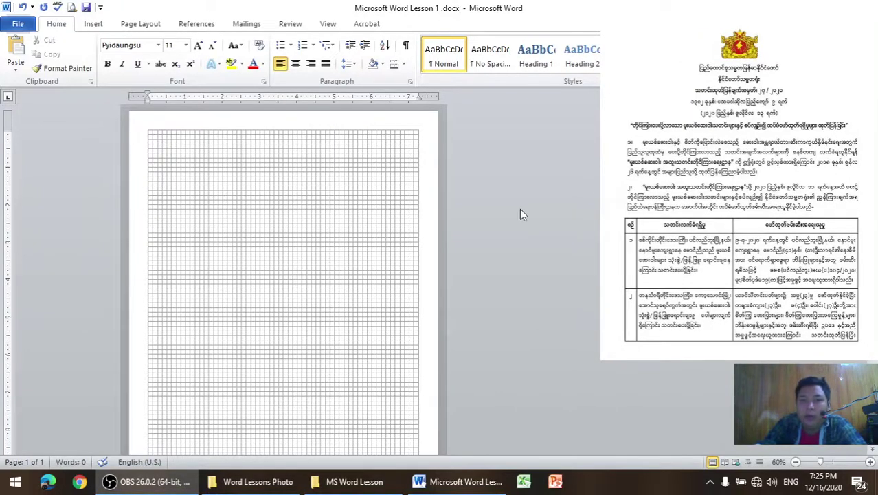
Place the cursor at the document start and set the page zoom to 80%
click(371, 239)
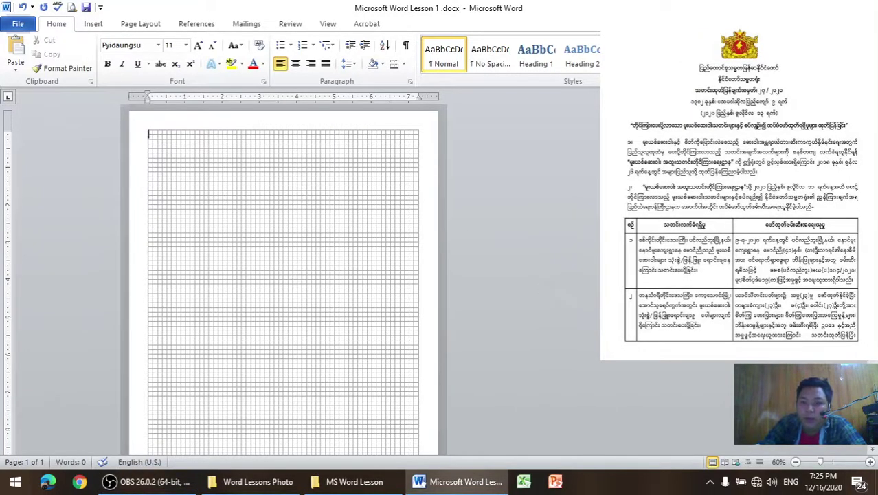
click(871, 465)
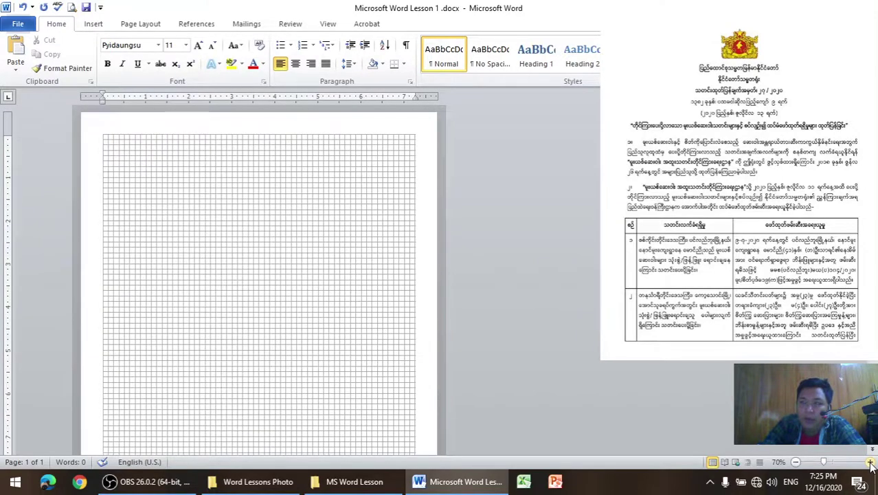
click(871, 466)
click(871, 466)
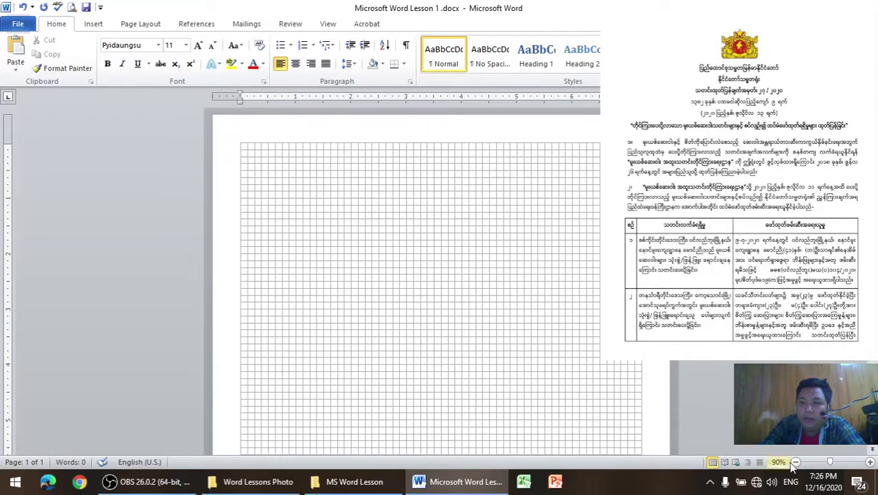
click(795, 464)
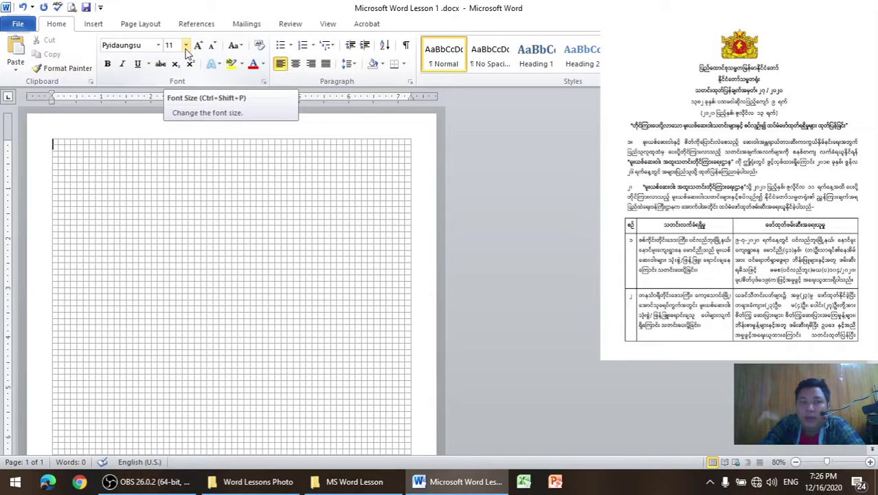
Open FB_IMG_1594740326001.jpg in Picasa, reposition its window, then minimize it
click(258, 481)
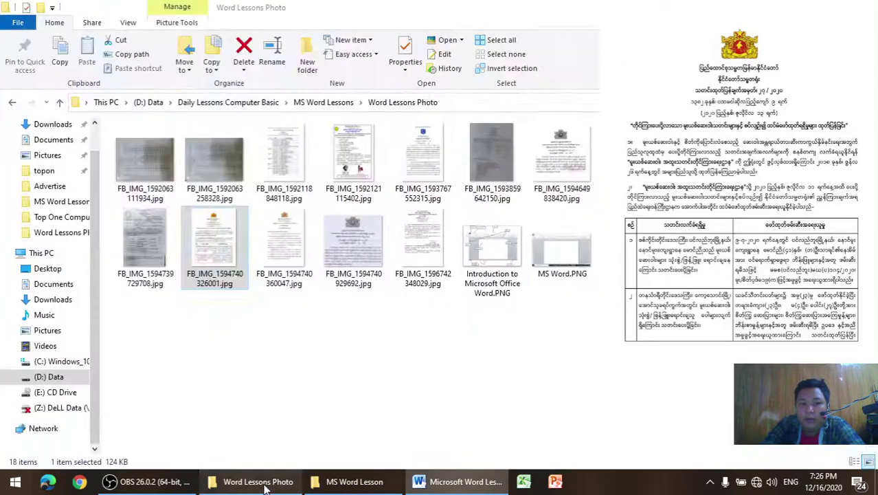
double_click(218, 292)
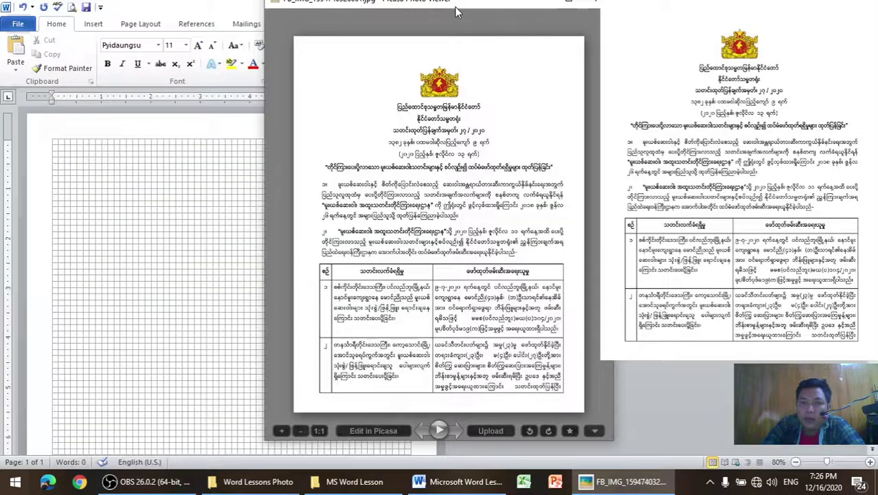
drag(459, 14, 690, 29)
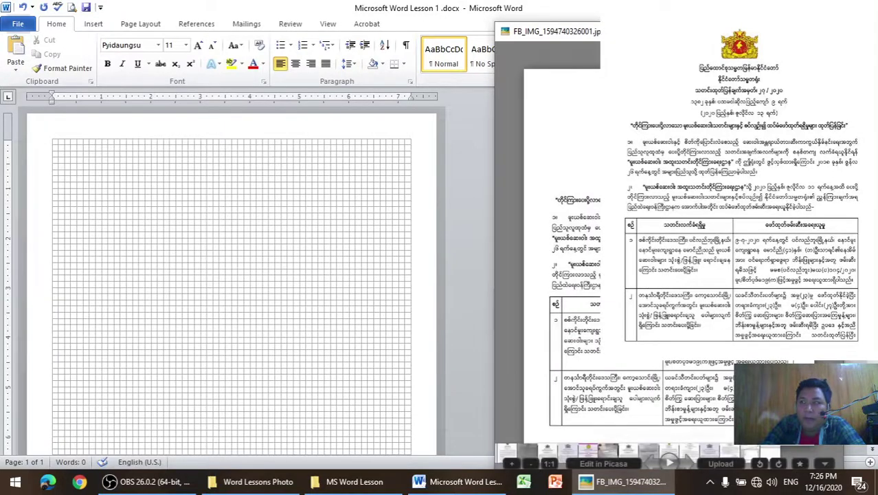
drag(632, 31, 479, 29)
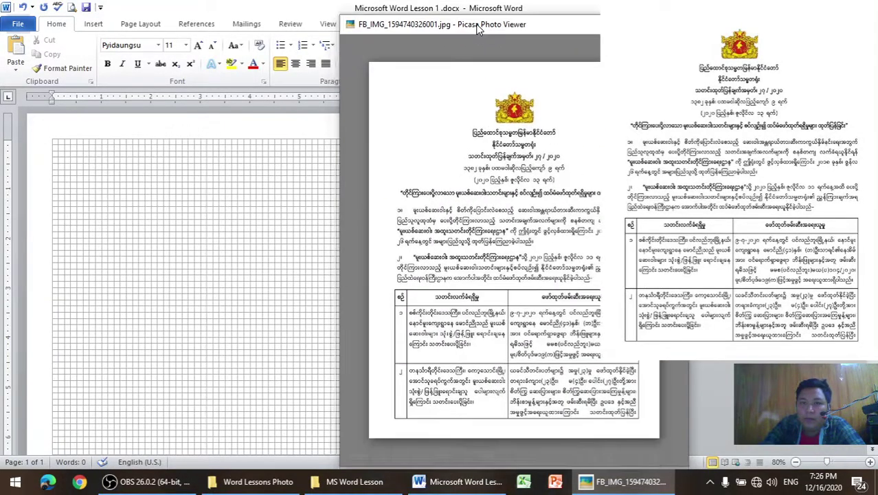
scroll(528, 77, up, 2)
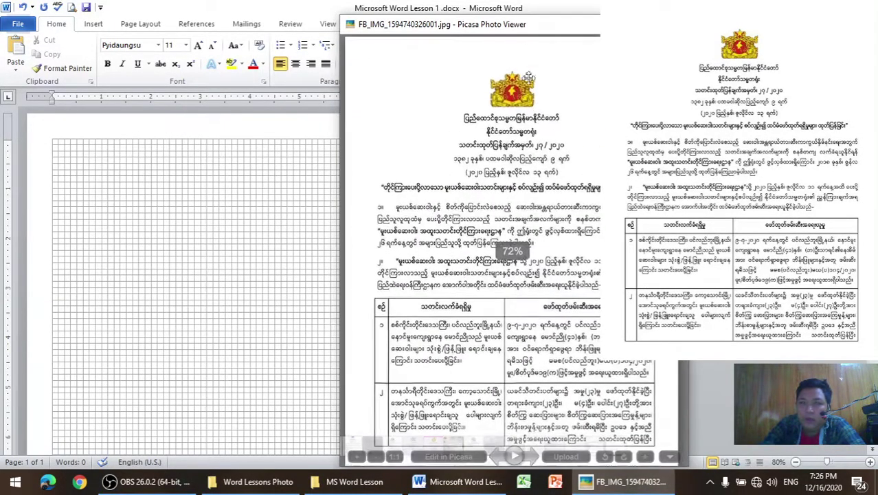
scroll(527, 77, down, 2)
drag(555, 206, 475, 199)
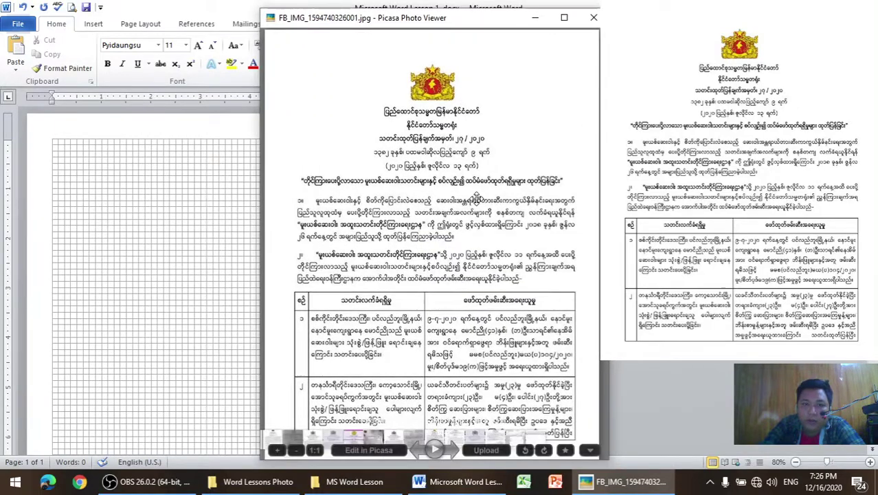
scroll(476, 198, down, 2)
drag(475, 20, 607, 41)
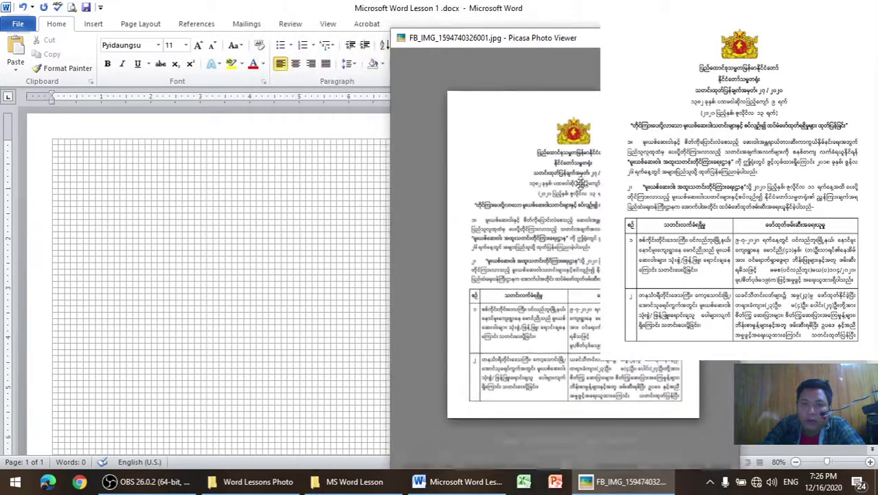
scroll(581, 184, up, 2)
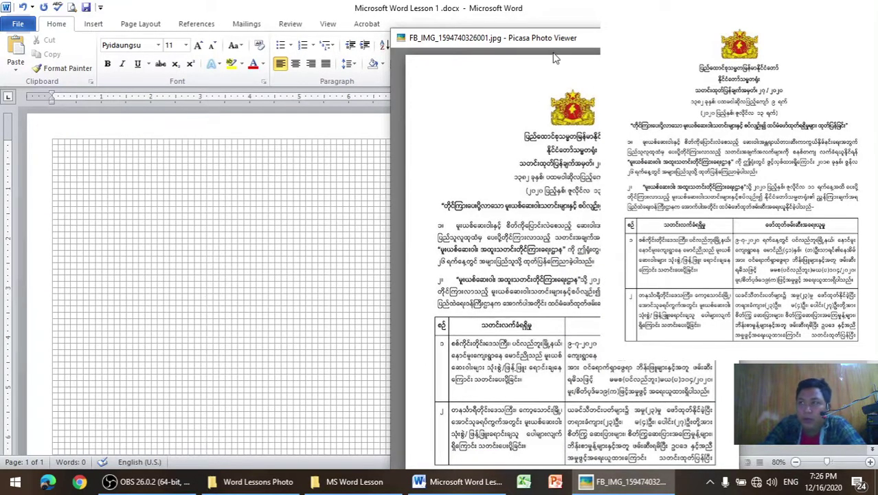
mouse_move(550, 41)
mouse_down()
mouse_move(458, 57)
mouse_move(407, 49)
mouse_up()
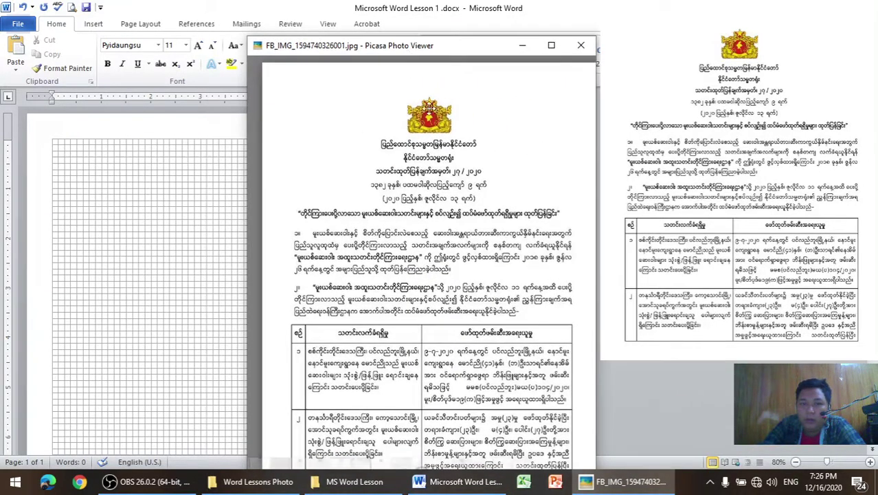
click(513, 45)
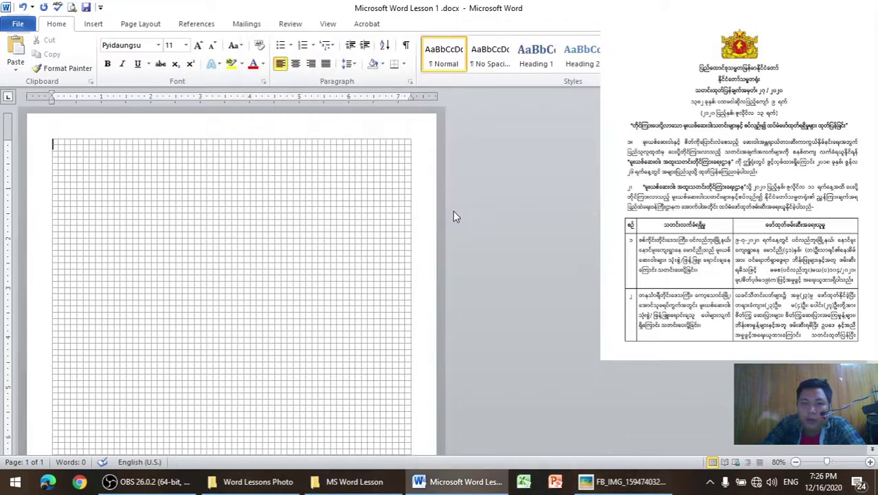
Insert 'TOP ONE LOGO 4 6.png' from D:\Data\Daily Lessons Computer Basic\Logo
click(94, 25)
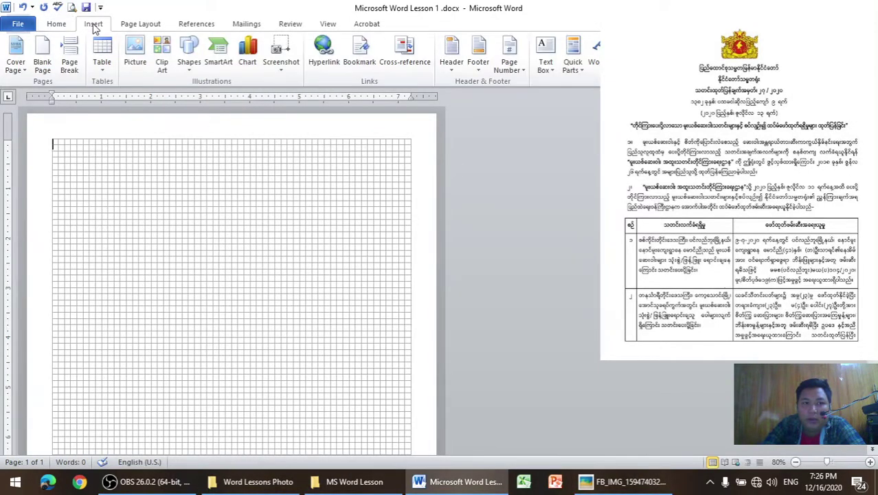
click(131, 60)
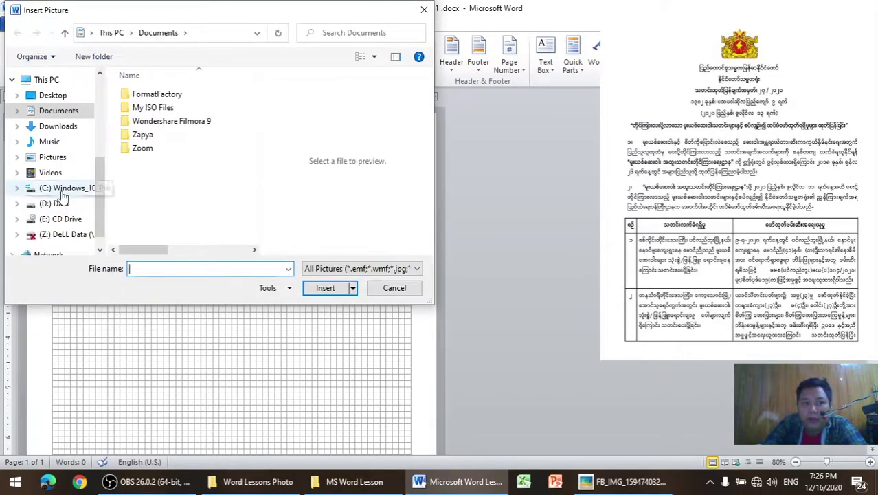
click(69, 158)
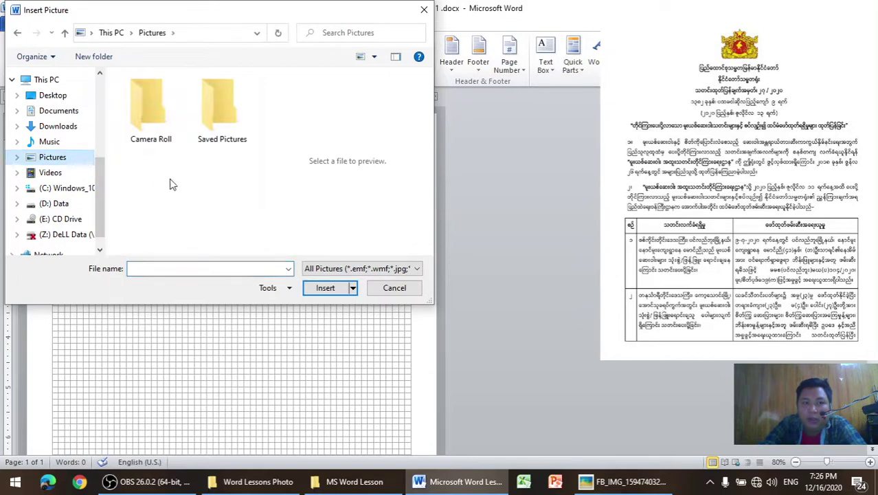
click(59, 203)
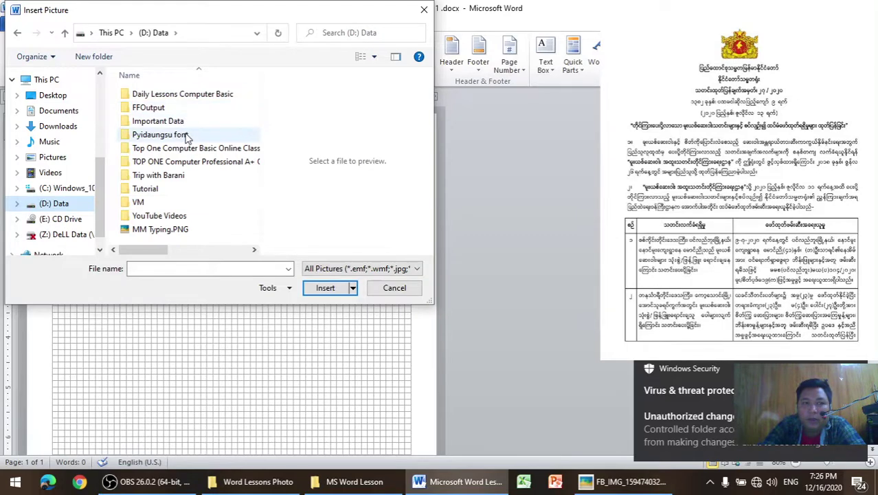
double_click(196, 95)
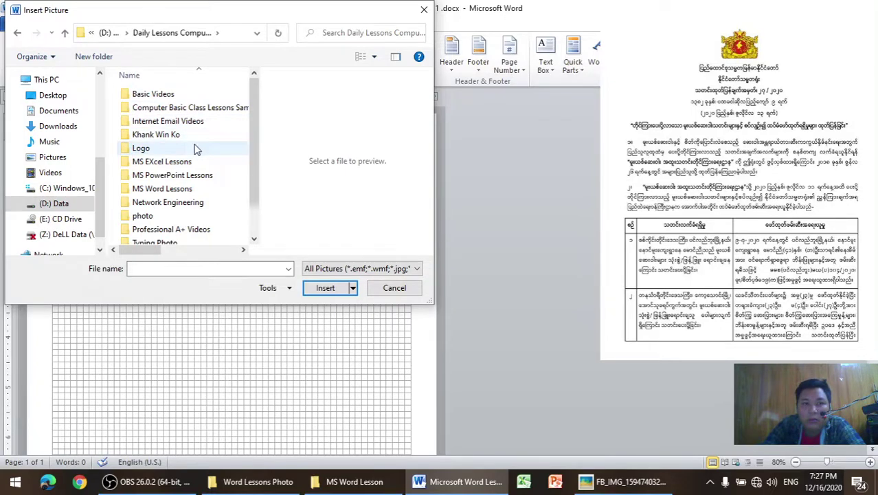
double_click(196, 149)
click(165, 134)
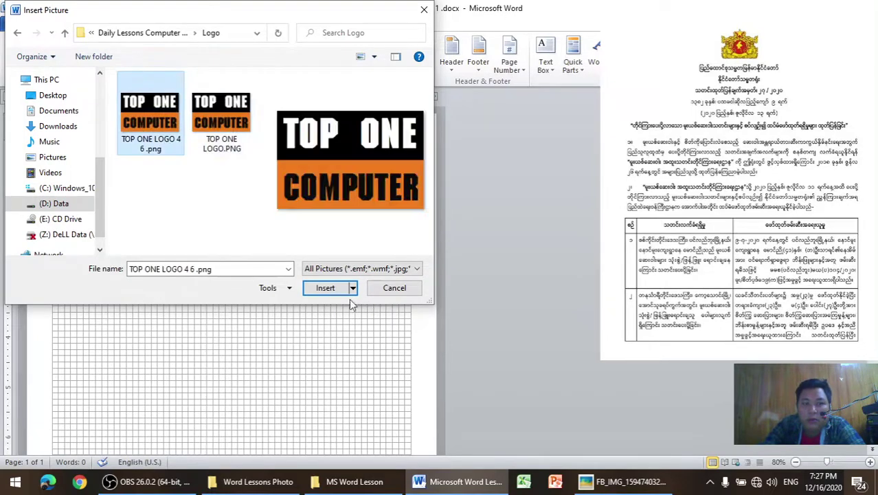
click(316, 288)
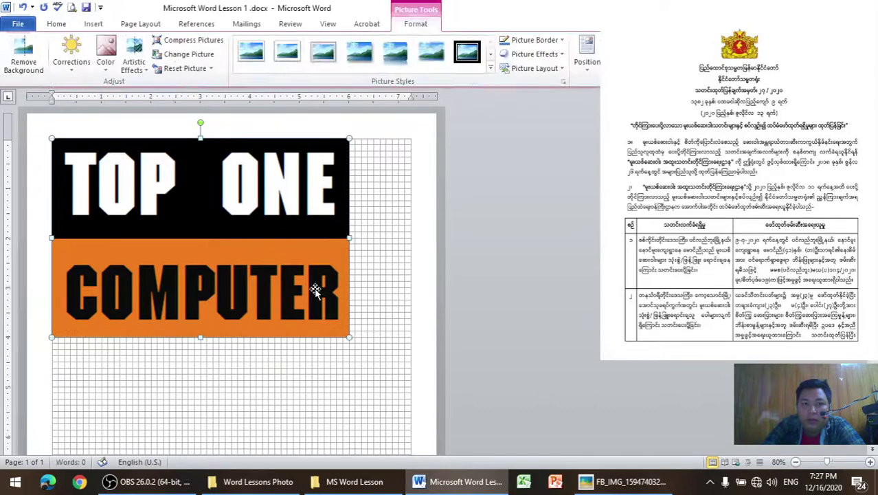
Shrink the logo by its corner handle and centre it on the page
drag(349, 338, 162, 210)
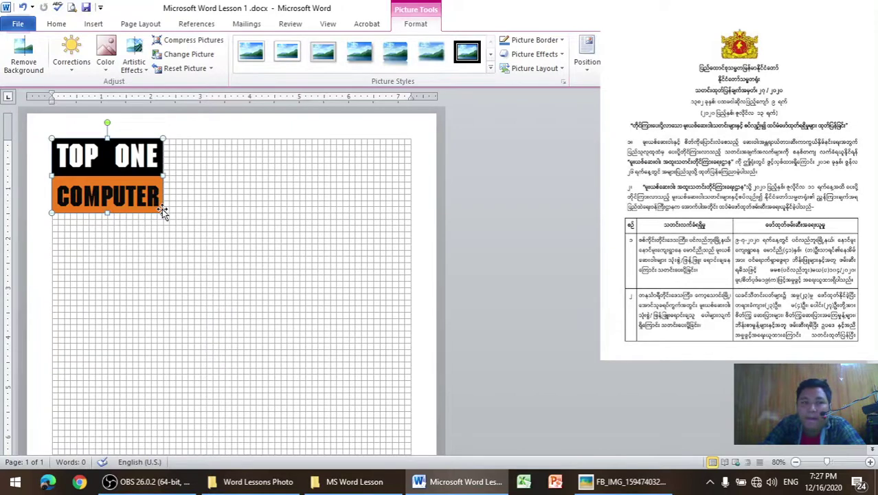
click(55, 25)
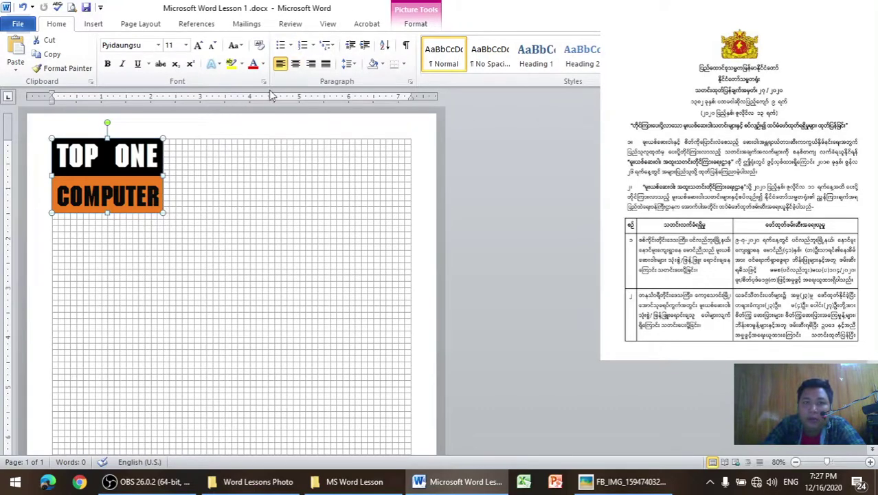
click(297, 67)
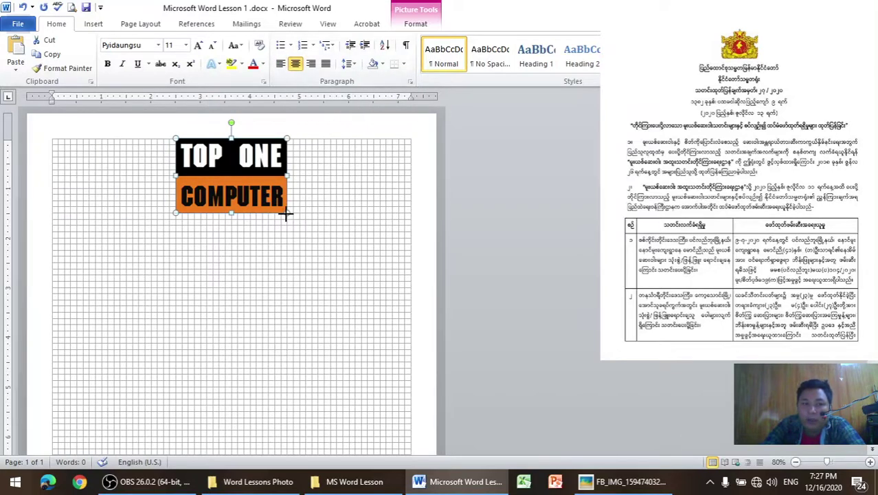
Shrink the logo slightly further in small steps, then reselect it
drag(286, 214, 270, 201)
click(321, 195)
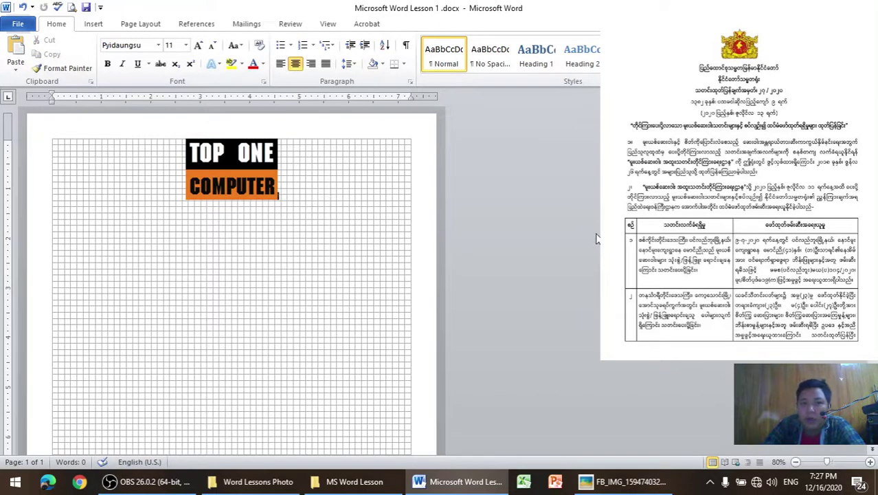
click(259, 182)
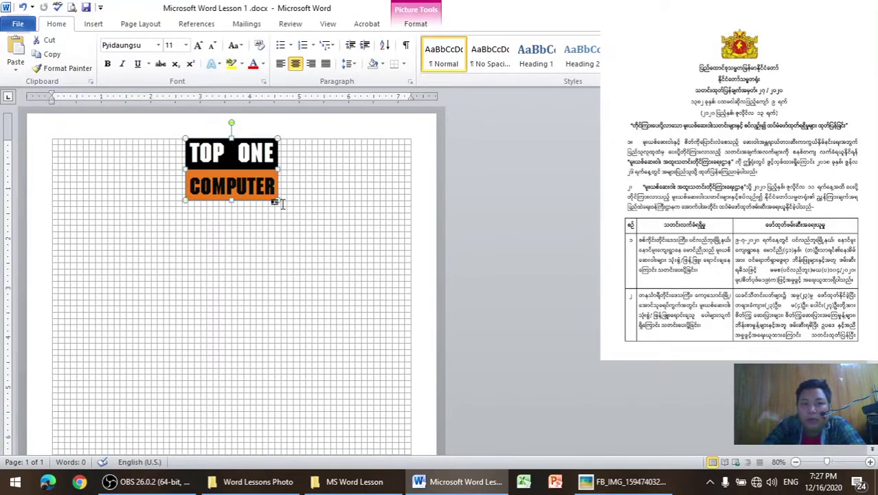
drag(274, 199, 267, 185)
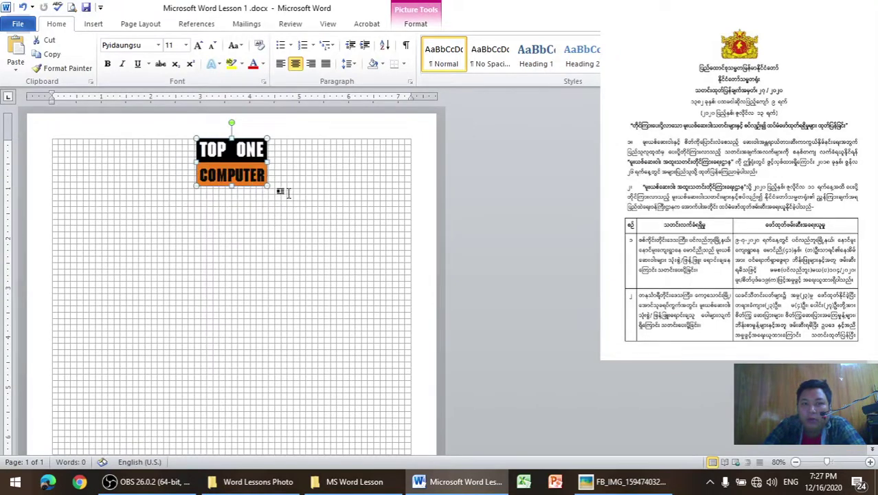
click(277, 160)
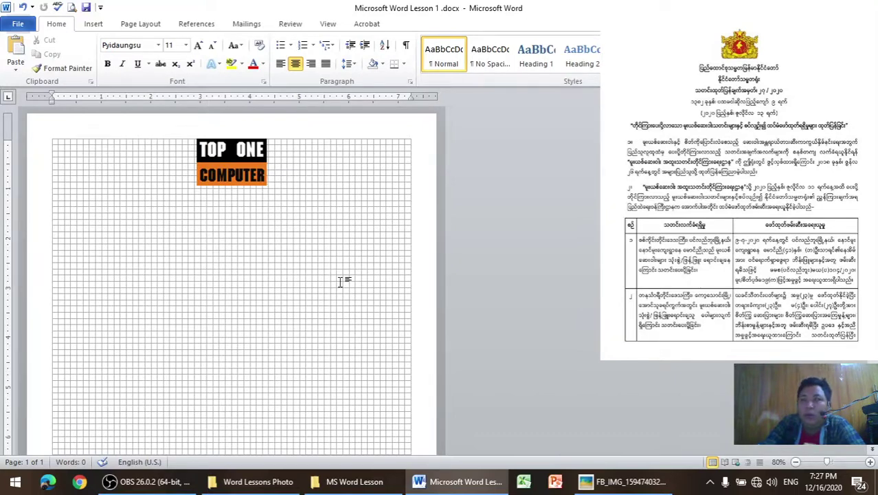
click(230, 173)
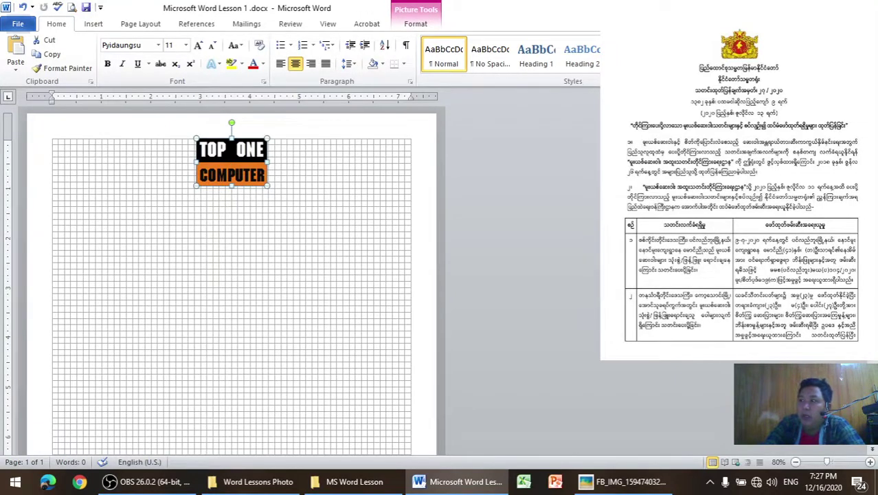
Start a new centred line directly below the TOP ONE COMPUTER logo
key(alt+Tab)
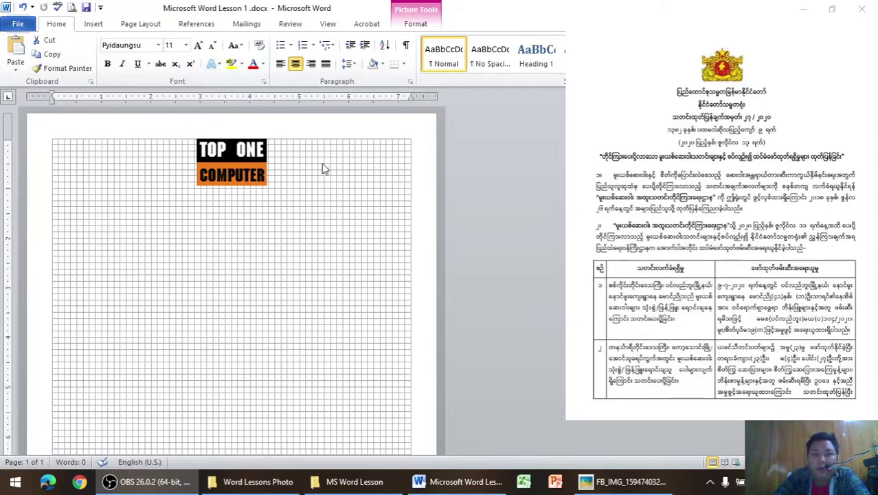
click(260, 178)
click(273, 180)
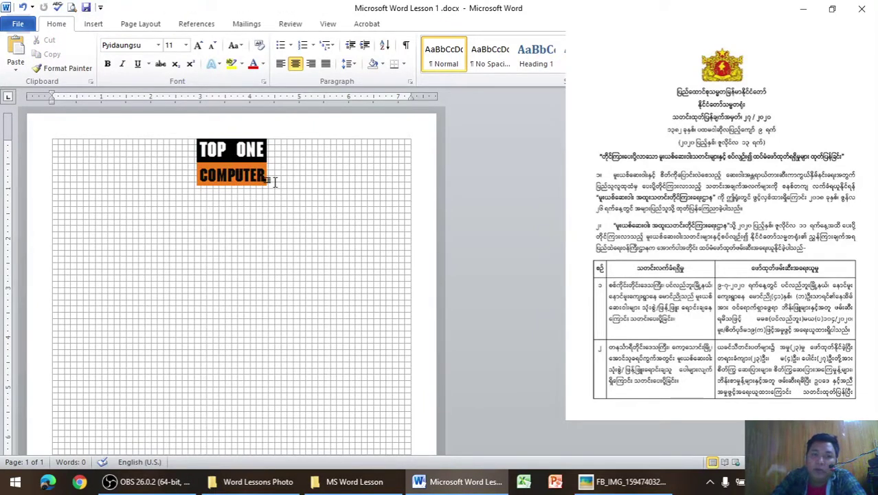
key(Return)
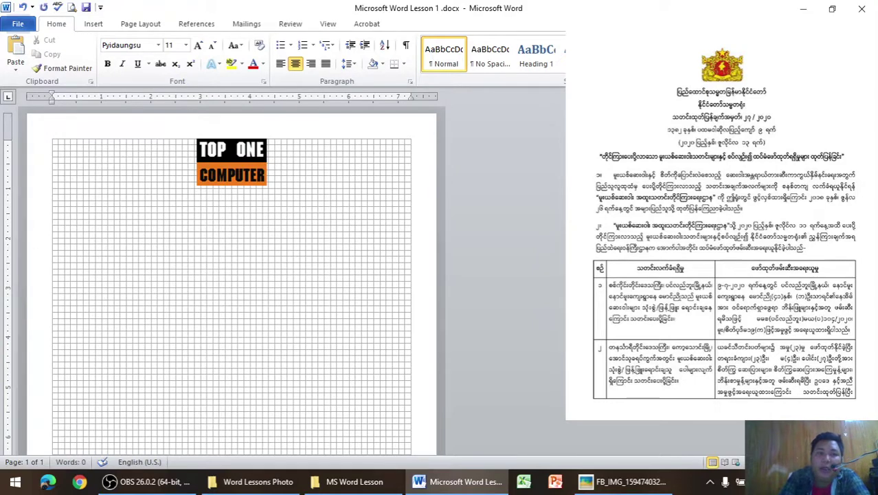
key(BackSpace)
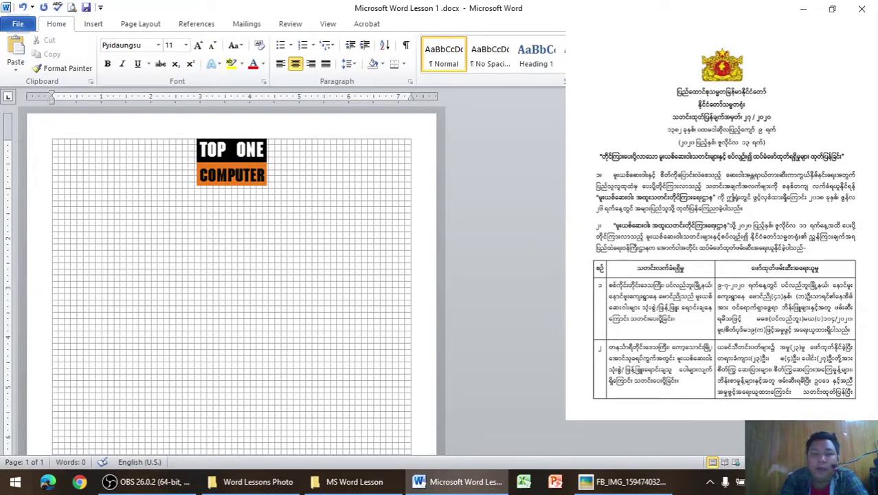
key(Return)
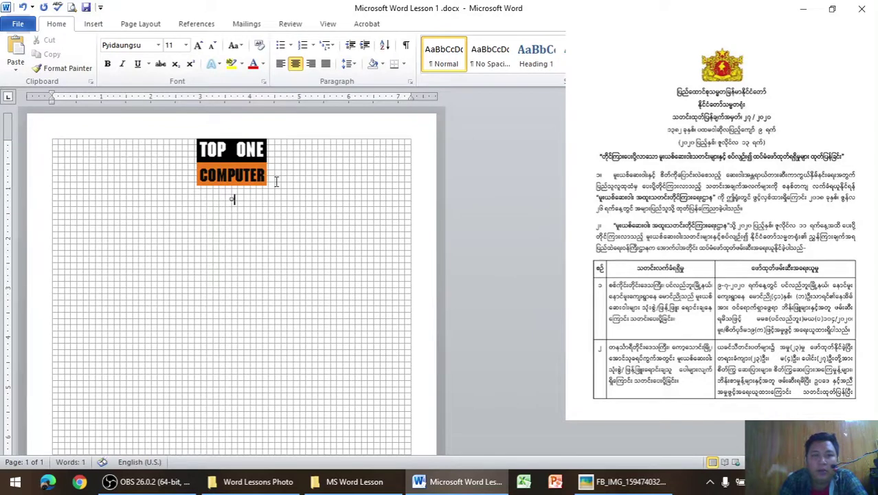
Type ပြည်ထောင်စု သမ္မတ မြန်မာနိုင်ငံတော် on that line, correcting typos along the way
text(ပြည်ထော)
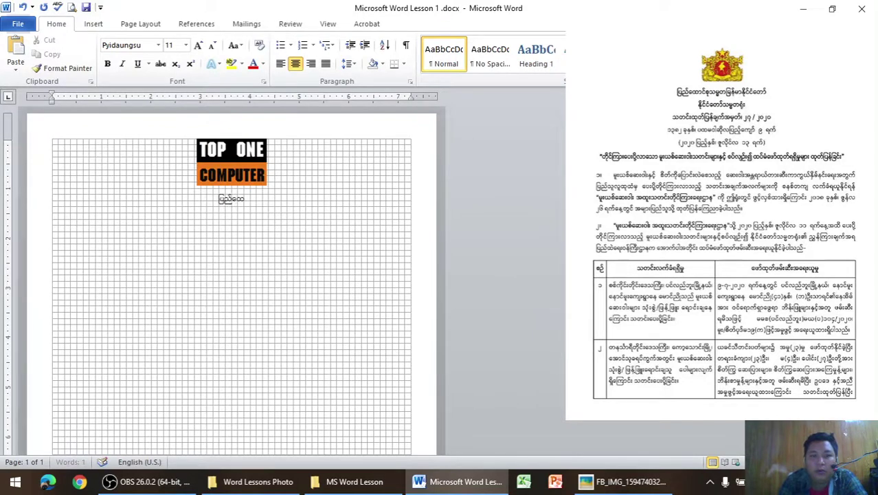
text(င်စု)
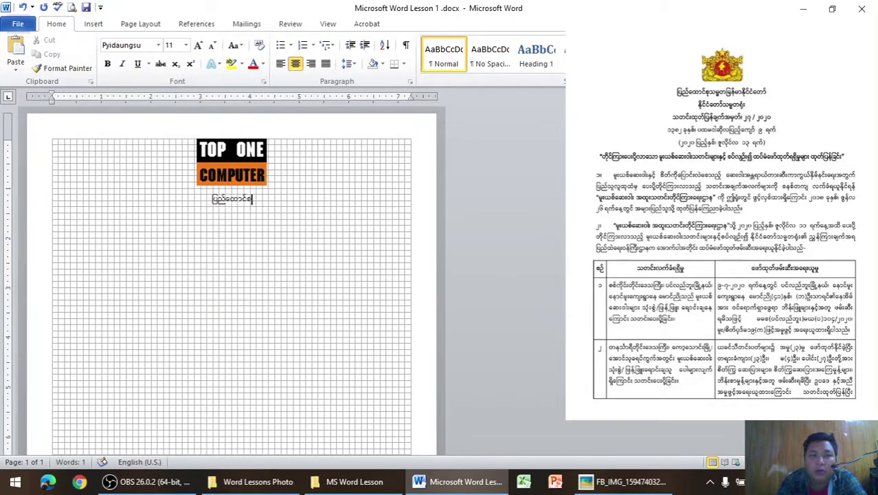
text( သ)
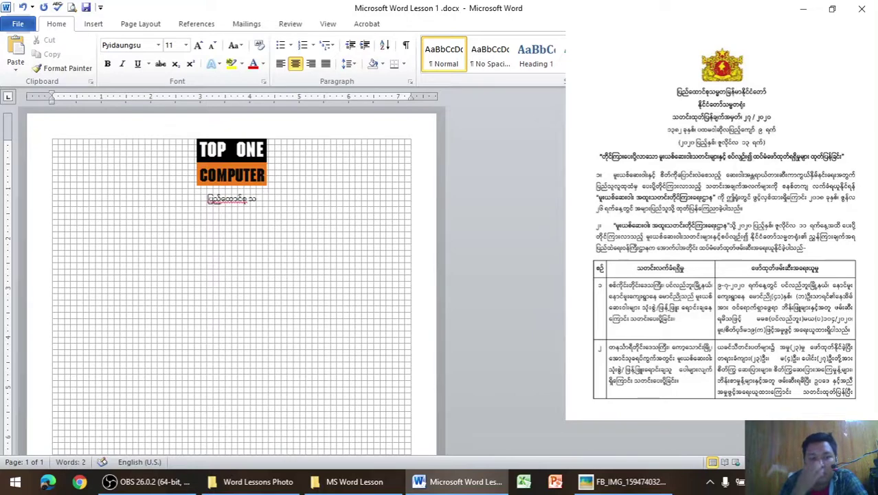
text(မ္မ)
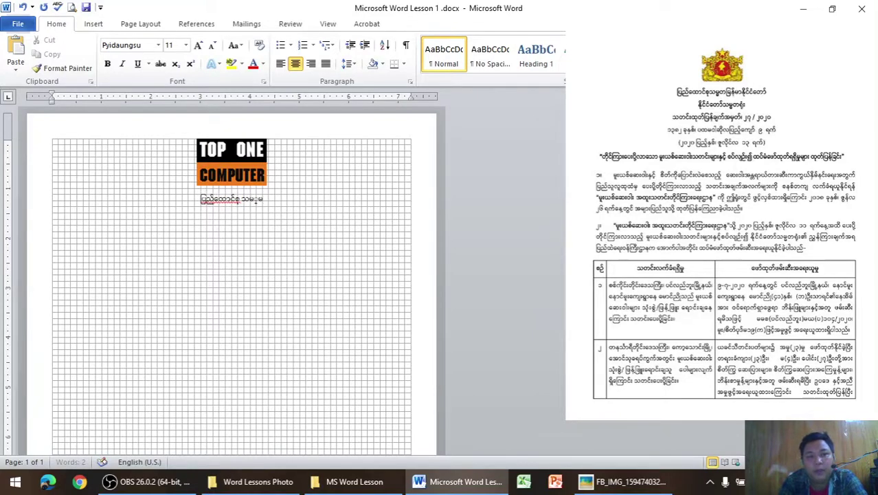
text(တော)
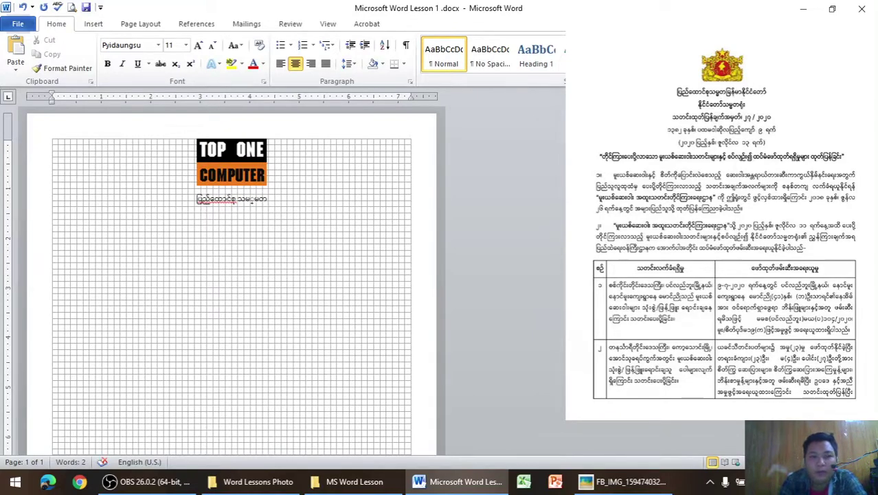
key(BackSpace)
key(BackSpace)
key(BackSpace)
text(မ)
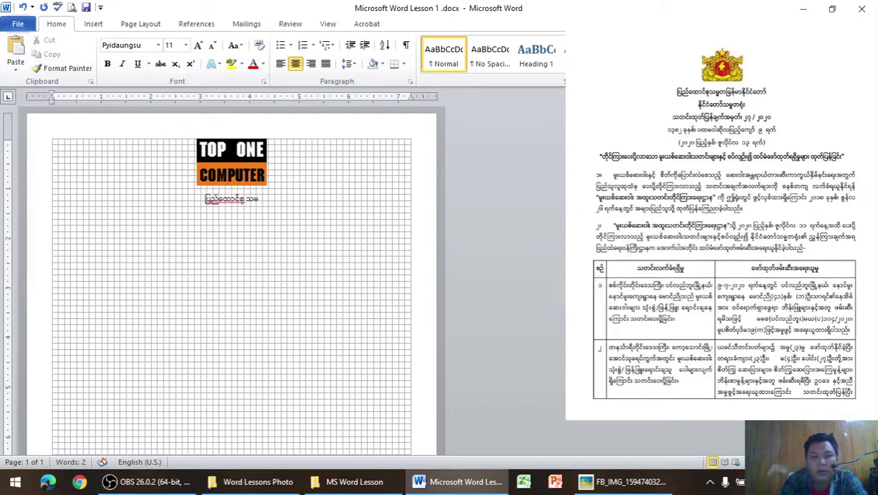
text(္မ)
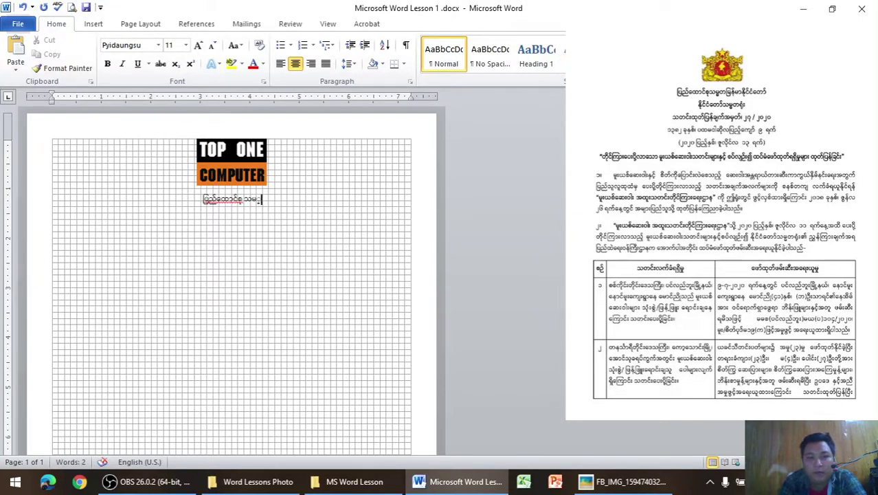
text(တော)
text(ြ)
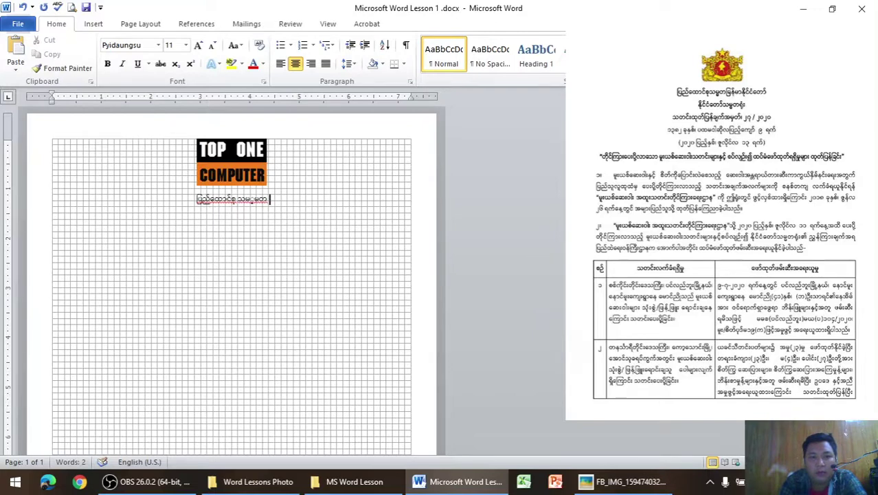
key(BackSpace)
key(BackSpace)
key(BackSpace)
key(BackSpace)
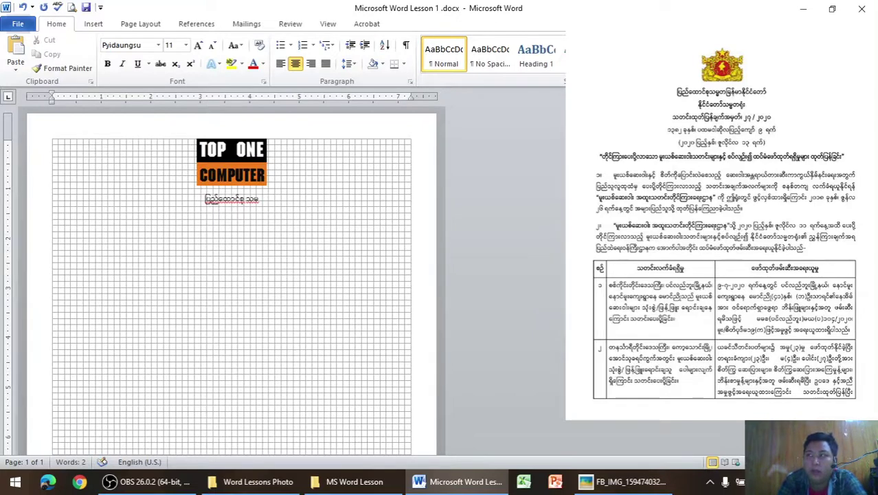
key(BackSpace)
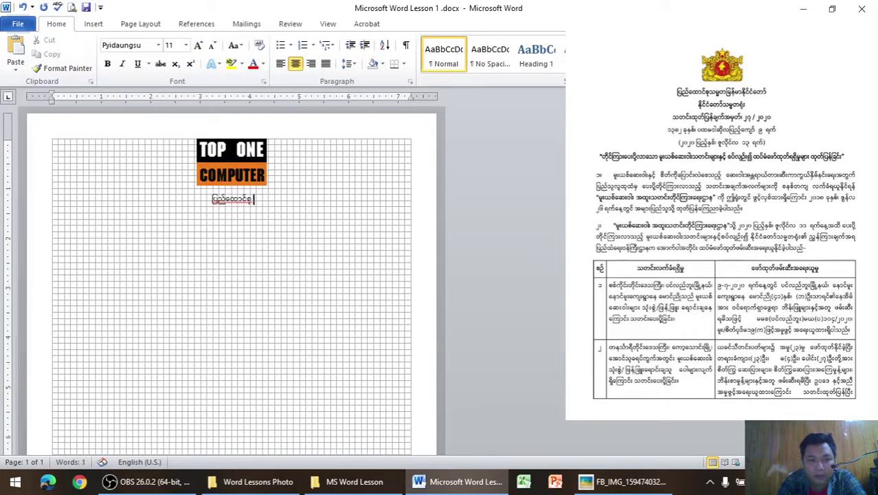
key(BackSpace)
text(သ)
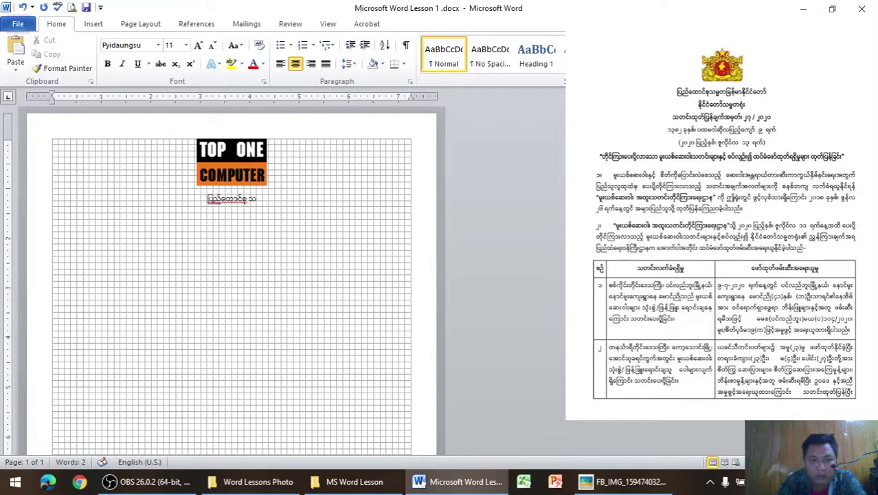
text(မ္မ)
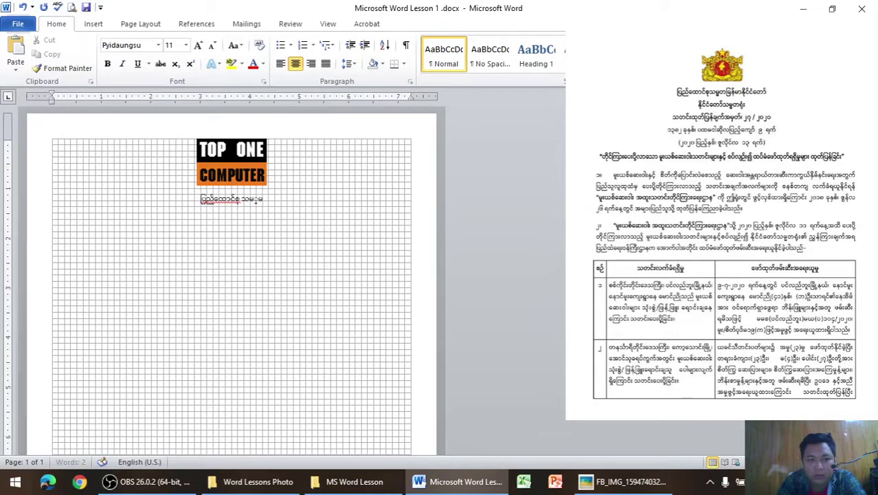
text(တ)
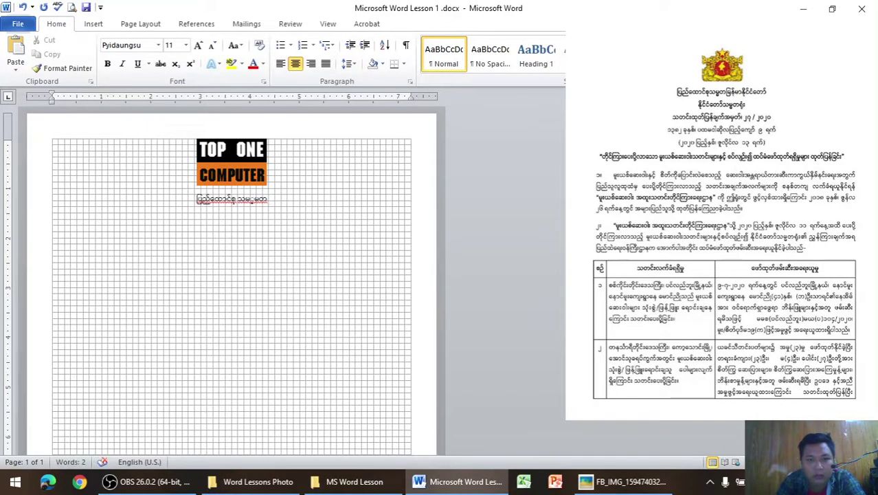
text( မြန်)
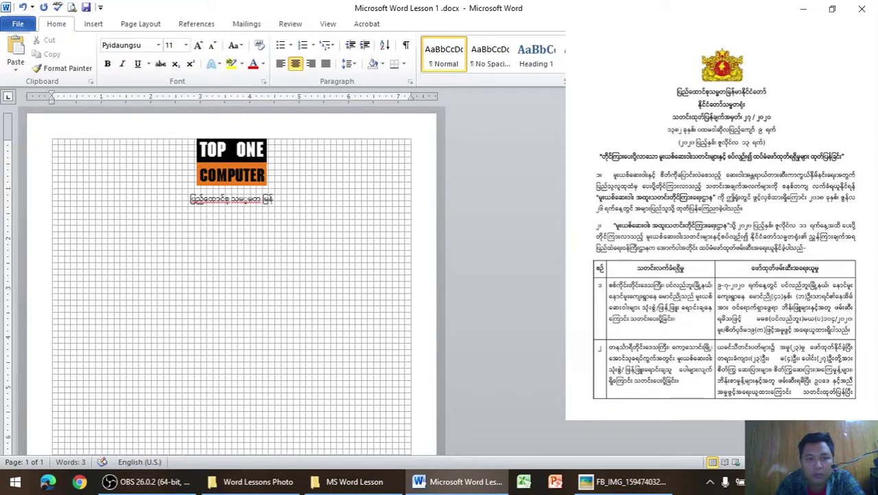
text(မ)
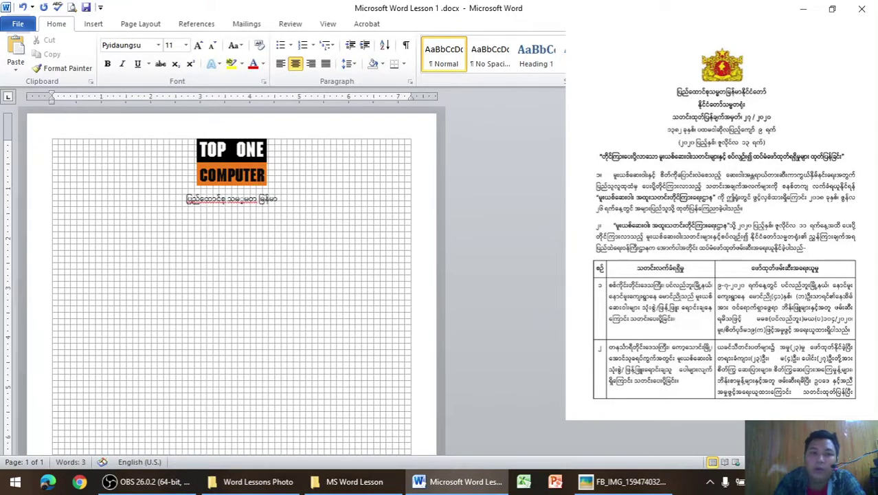
text(ာနိုင်င)
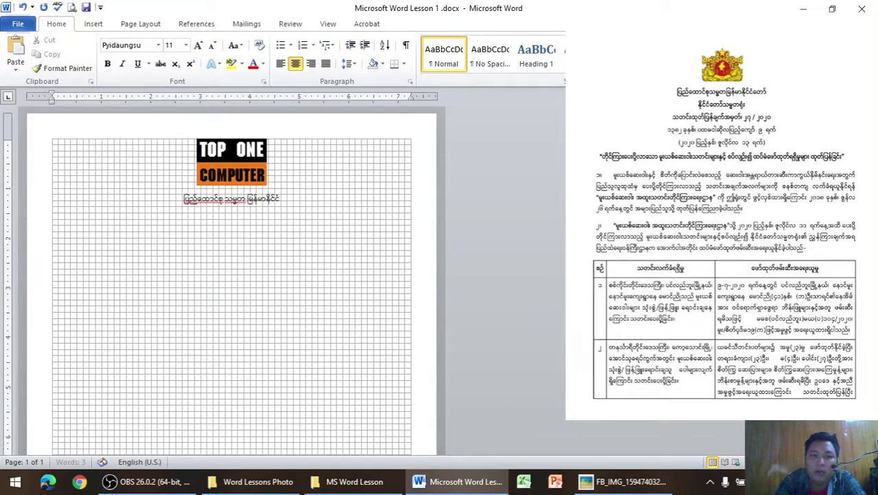
text(ံတော)
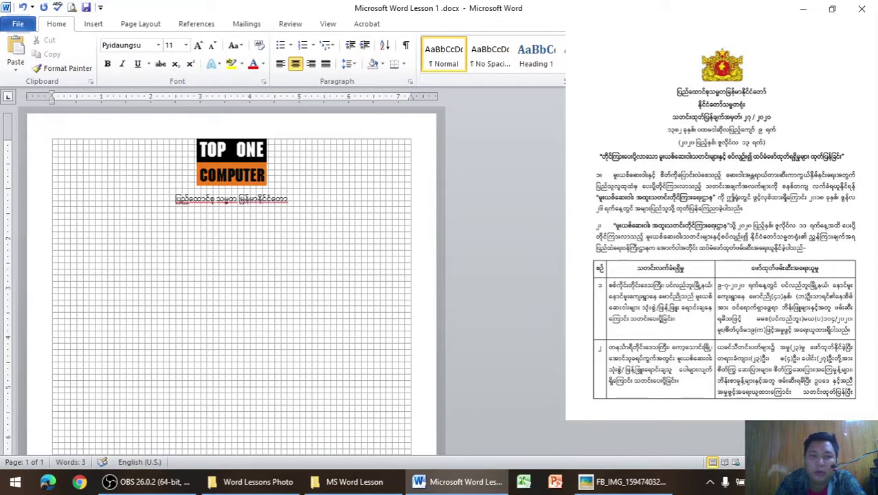
key(ctrl+l)
key(BackSpace)
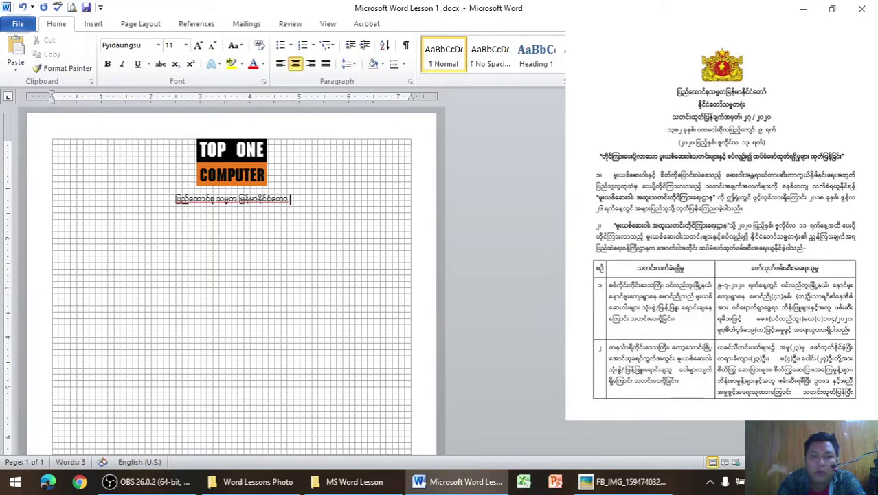
text(်)
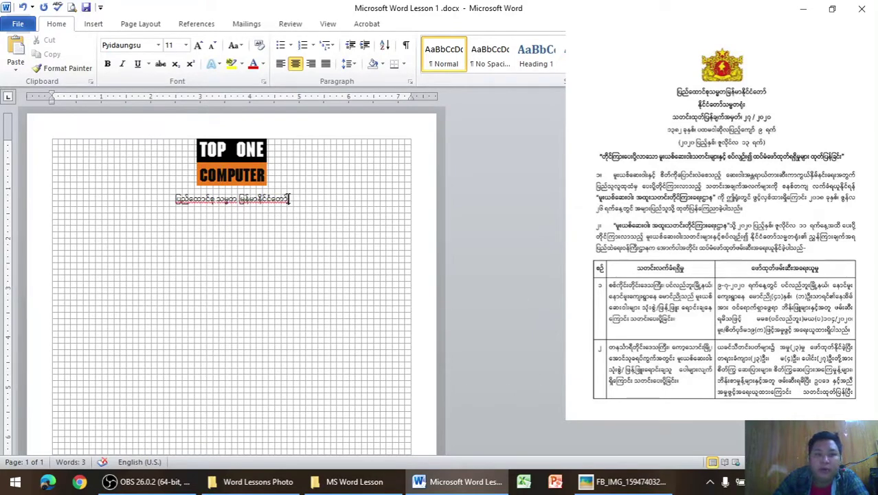
Bold the line ပြည်ထောင်စု သမ္မတ မြန်မာနိုင်ငံတော် under the logo
drag(293, 200, 176, 199)
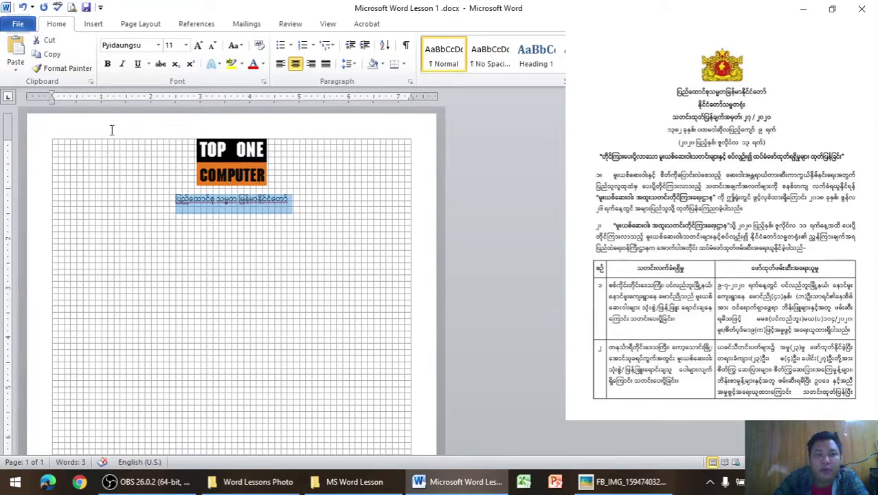
click(107, 64)
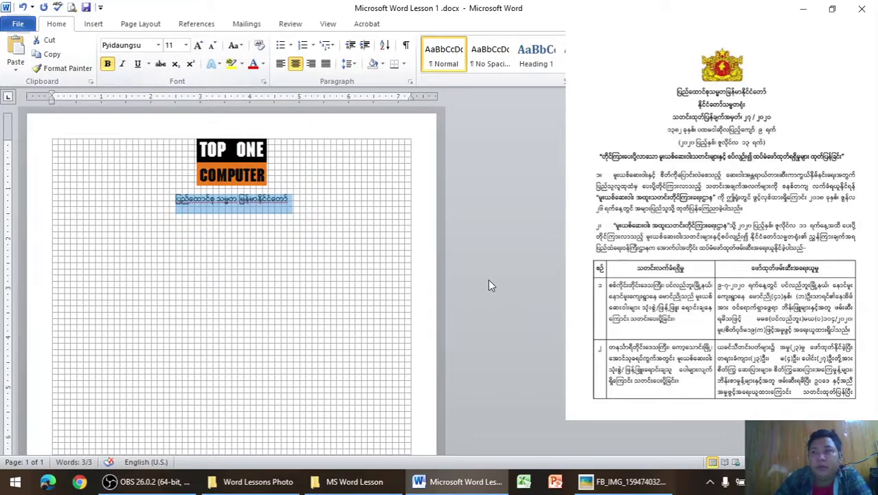
click(306, 205)
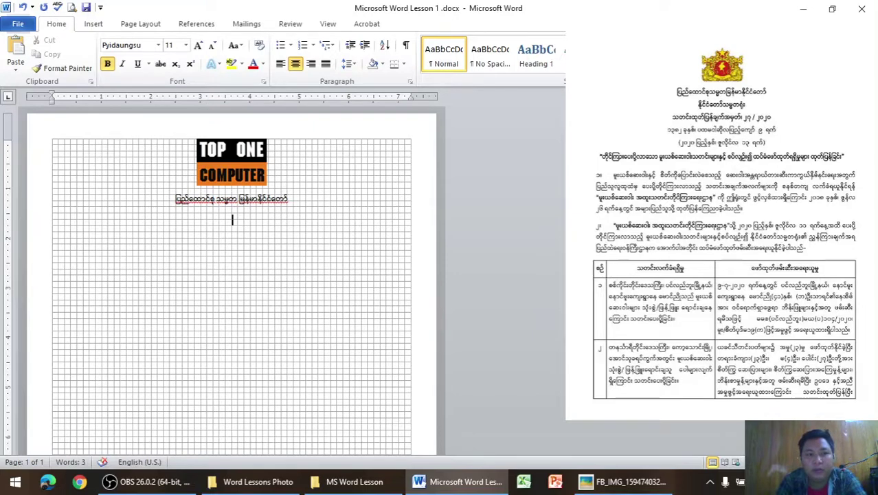
Type the second header line နိုင်ငံတော်သမ္မတရုံး and bring up the reference notice photo
text(နိုင်)
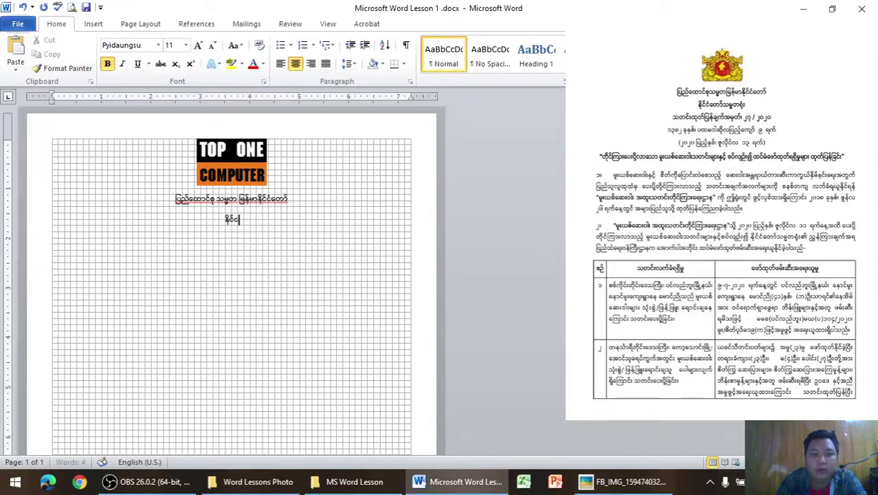
text(ငံတော်)
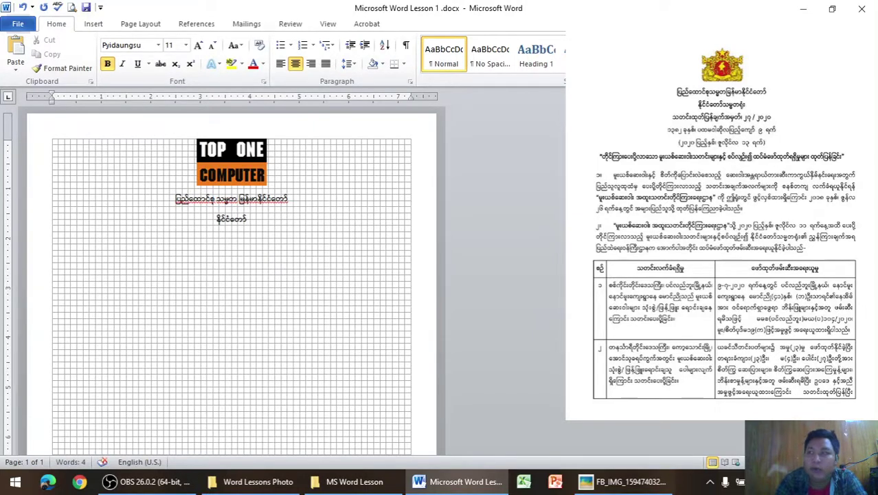
text(သ)
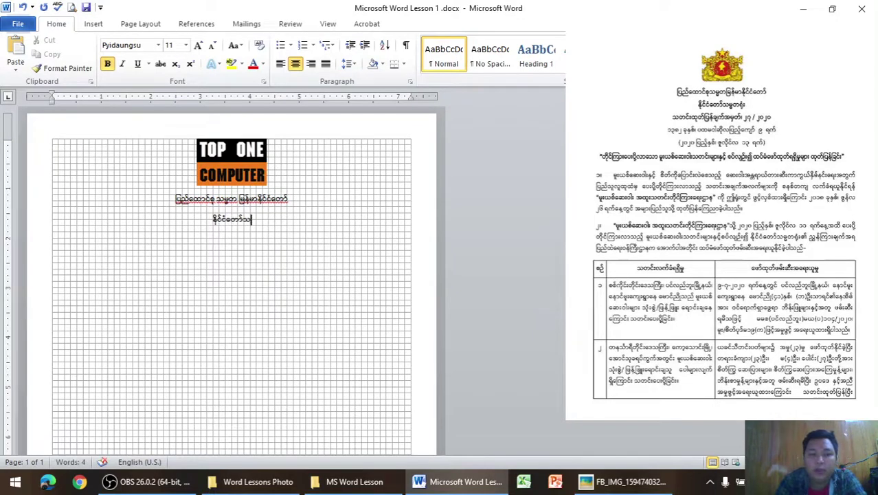
text(မ္မ)
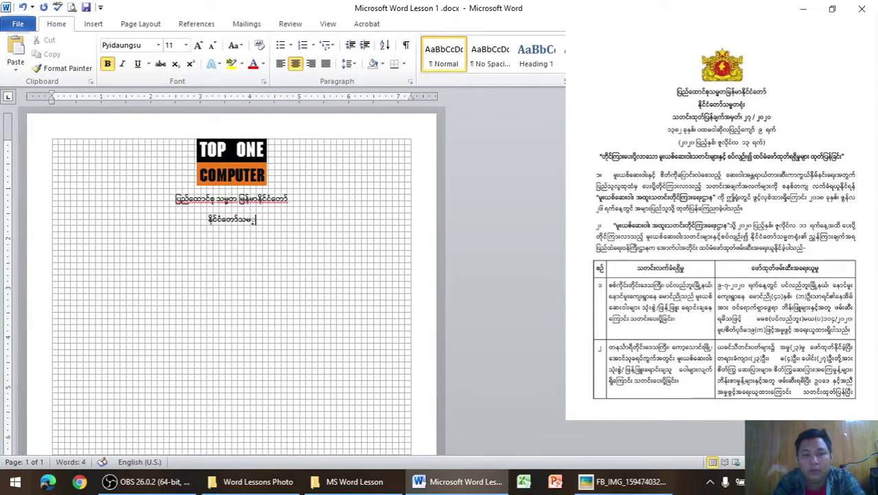
text(တရ)
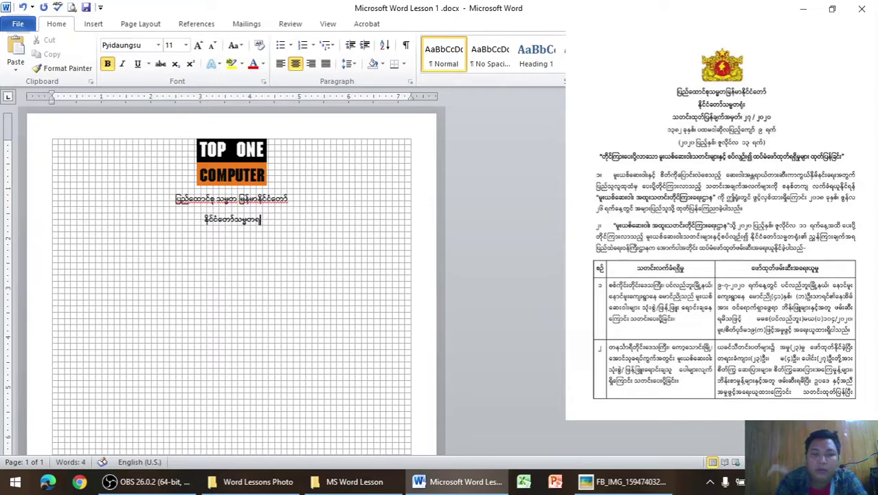
text(ုံး)
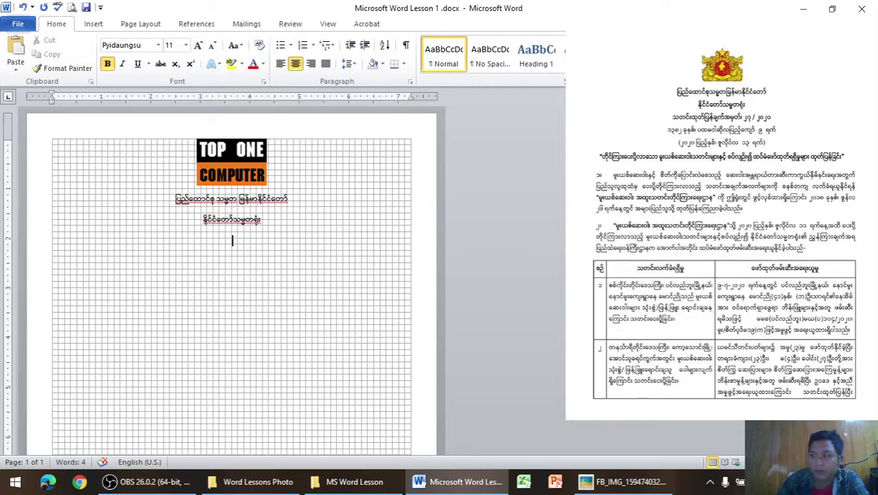
click(612, 484)
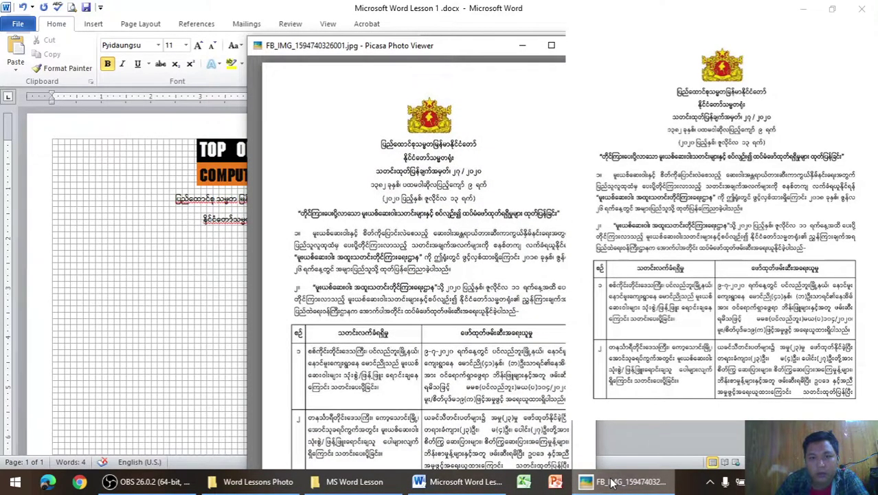
click(612, 483)
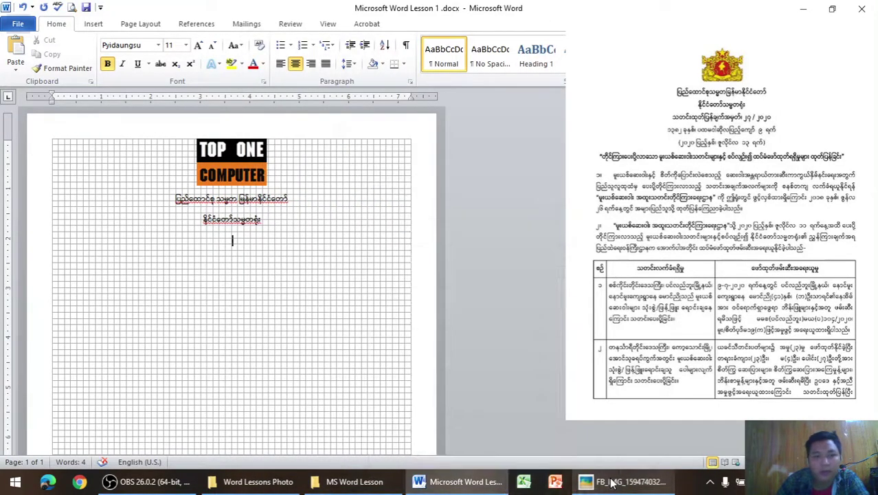
text(သ)
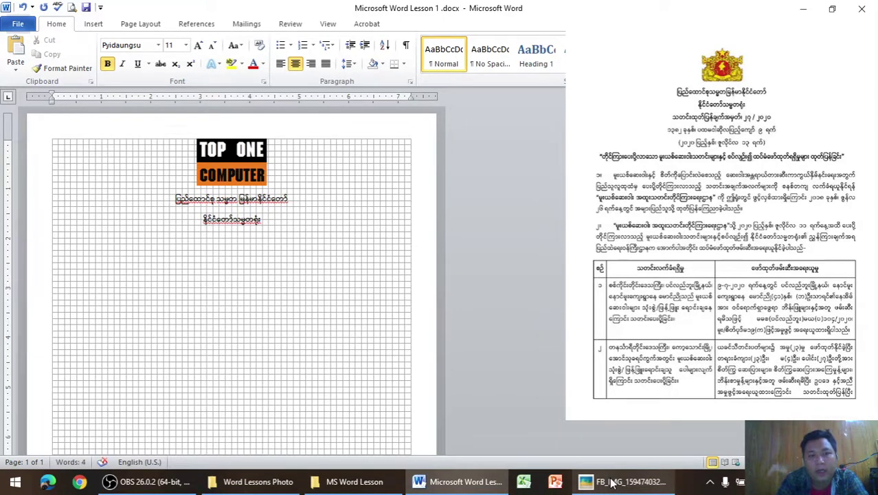
key(ctrl+l)
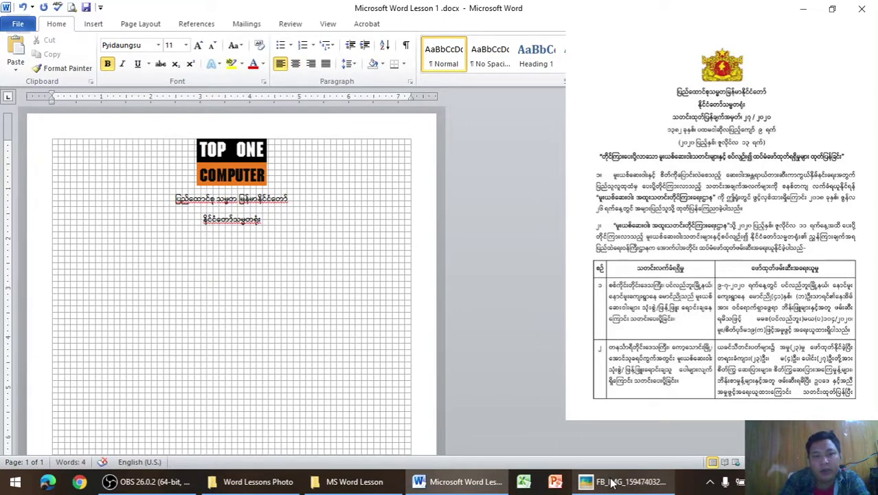
key(ctrl+e)
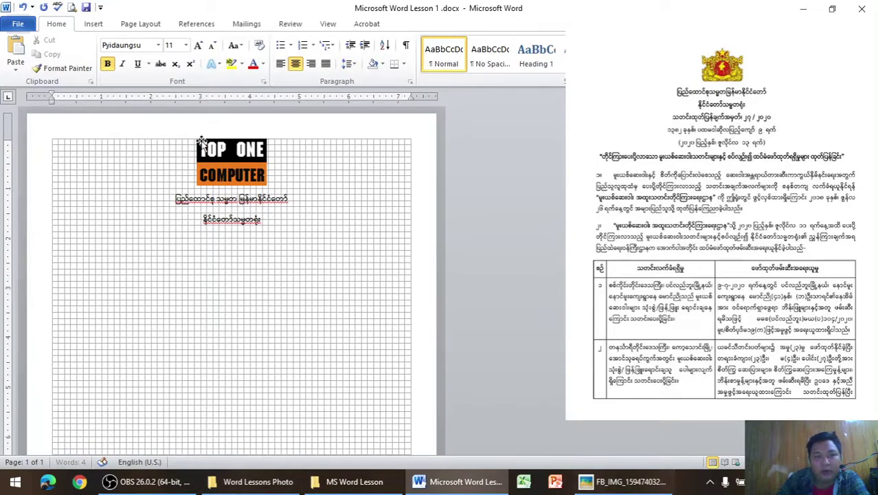
click(281, 64)
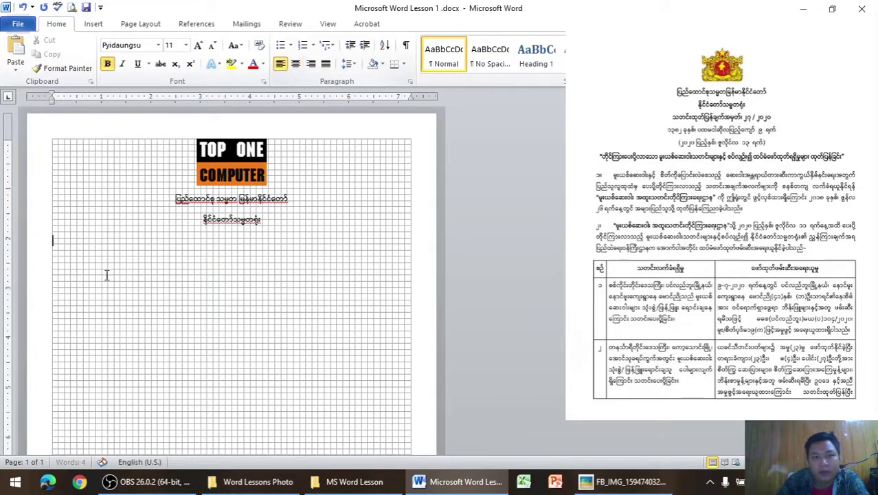
click(302, 63)
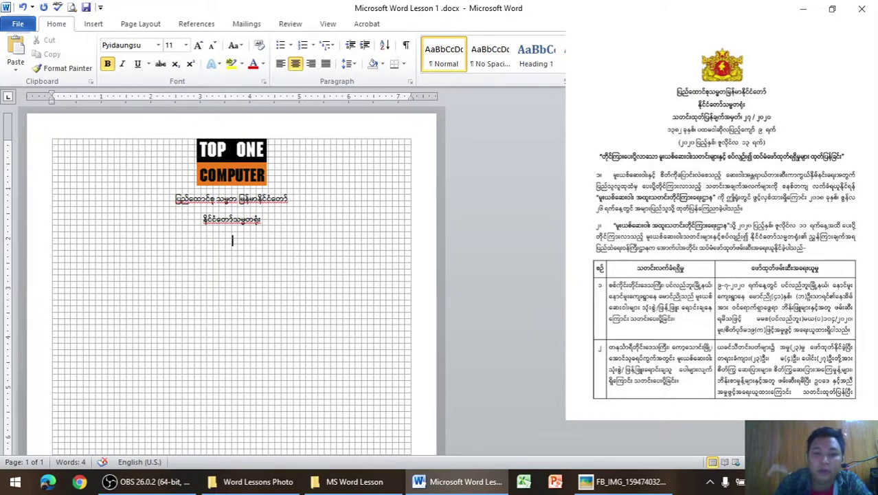
click(657, 486)
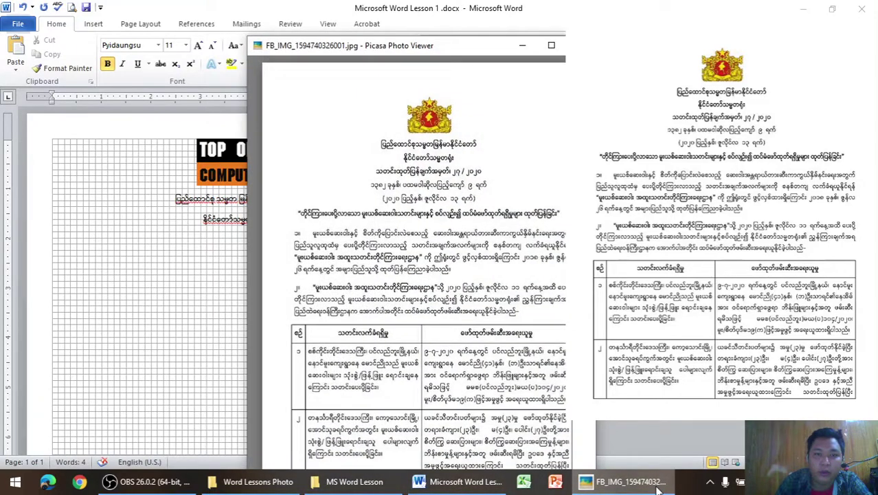
Type the notice-number line သတင်းထုတ်ပြန်ချက်အမှတ် ၂၇/၂၀၂၀ and start a new line
click(658, 485)
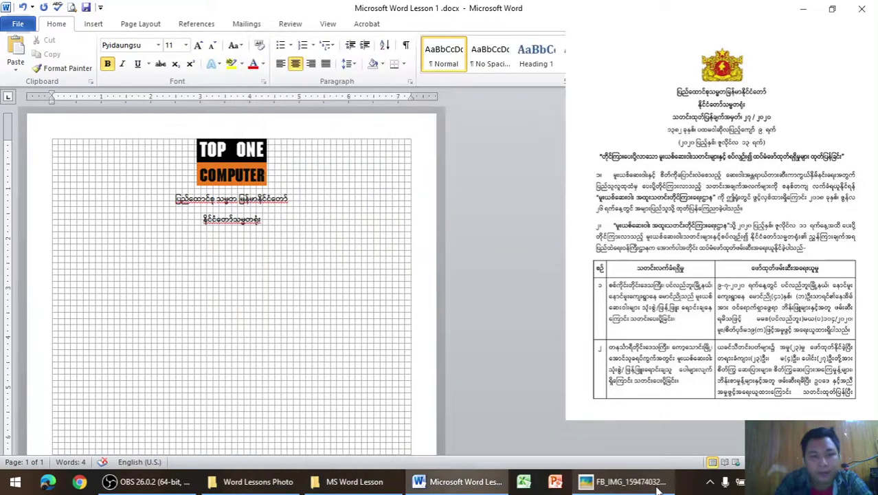
text(သတင်း)
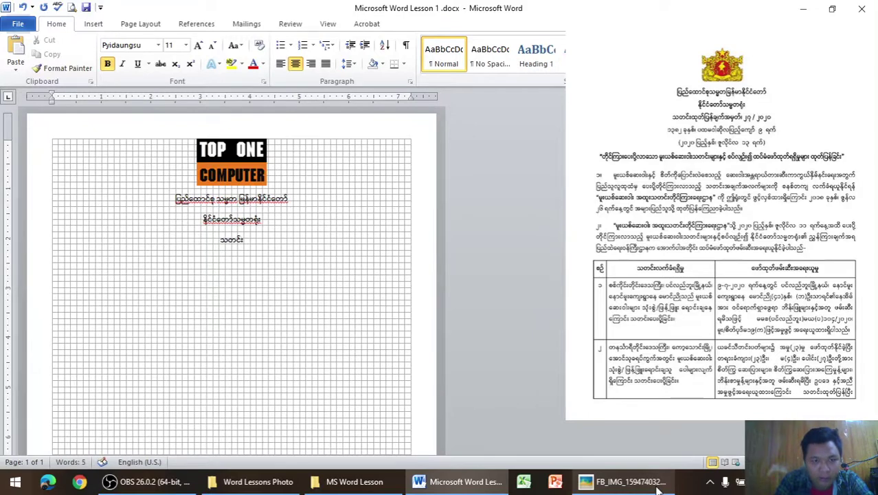
text(ထုတ်ပ)
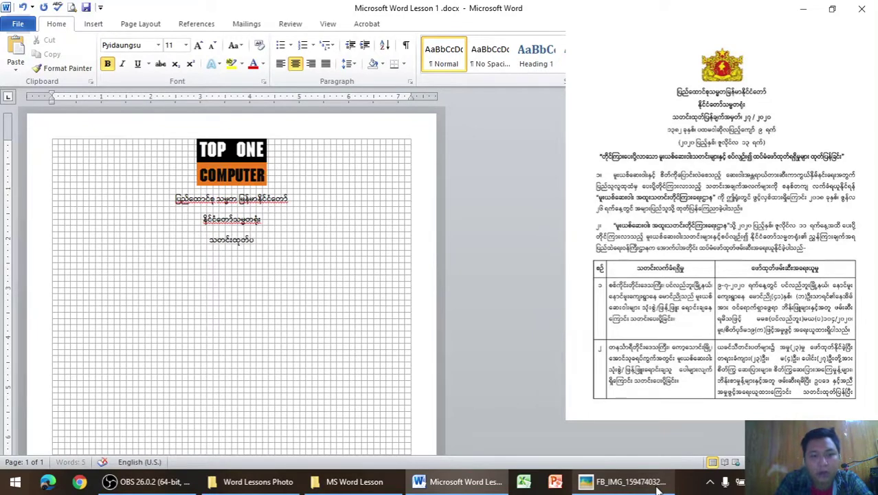
text(ြန်ချက်)
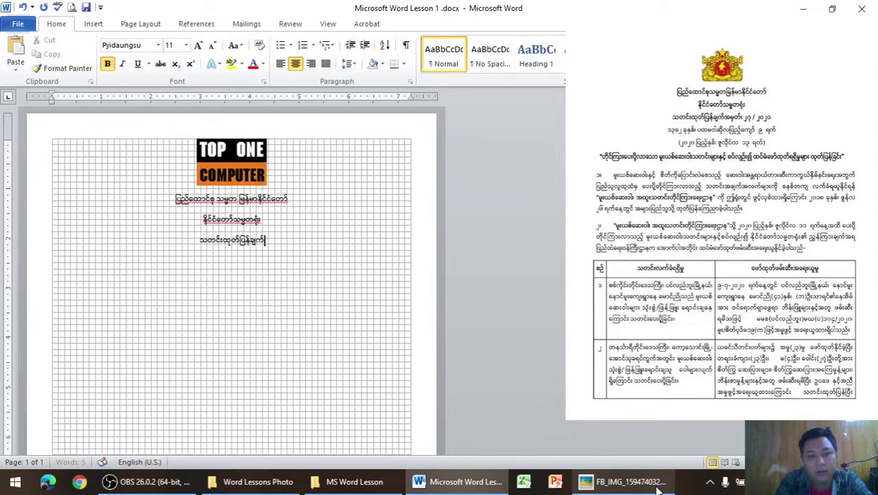
text(အမှတ)
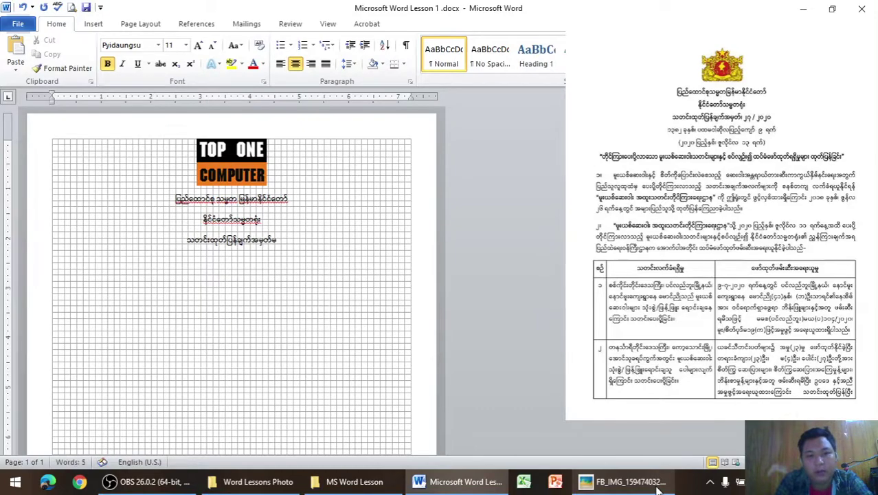
text(်)
click(660, 489)
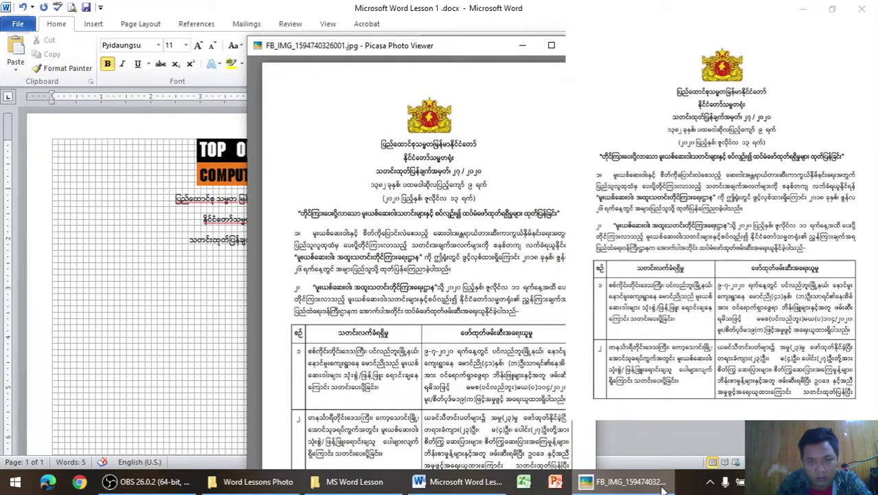
click(662, 490)
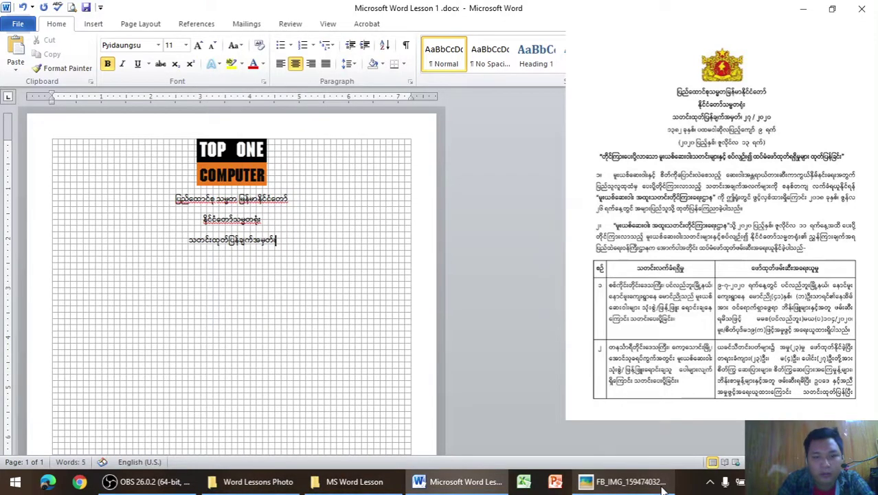
text( ၂၇)
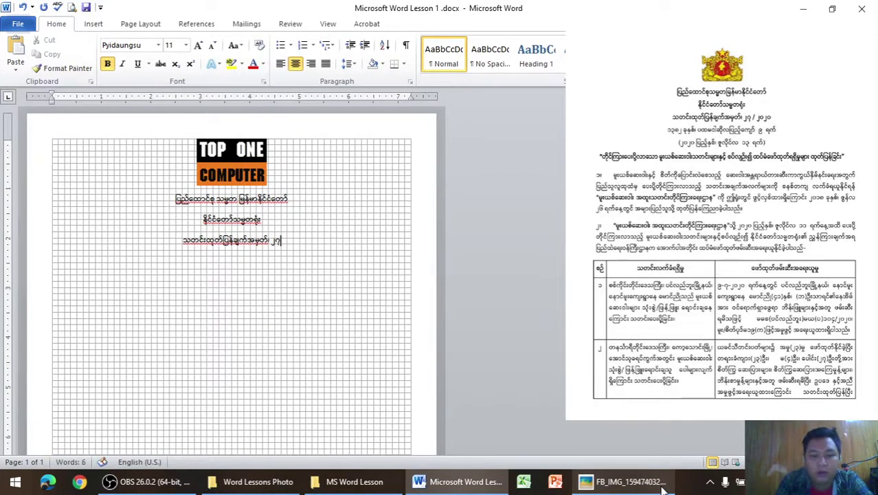
text(/၂၀)
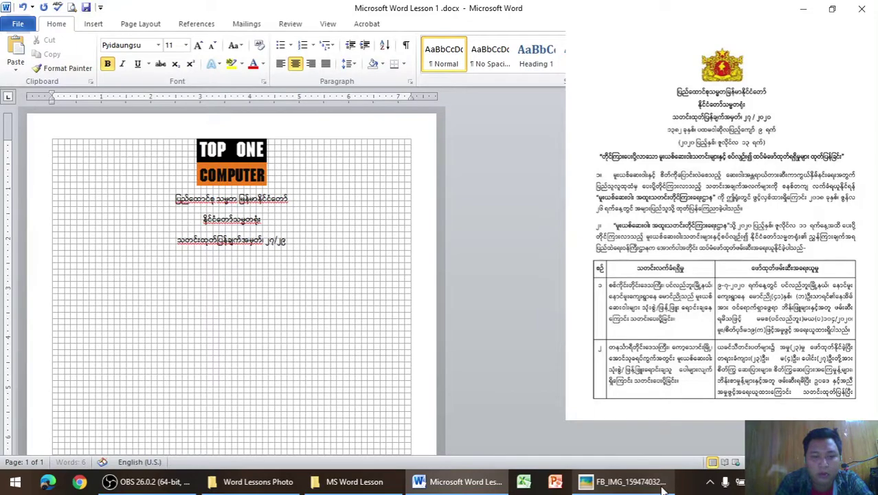
text(၂၀)
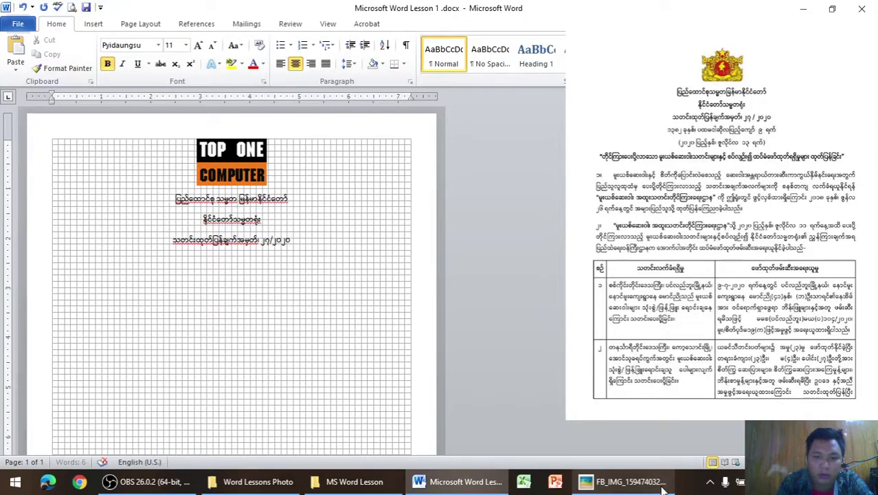
key(Return)
Compare the typed header lines with the reference notice photo, leaving it open
click(664, 485)
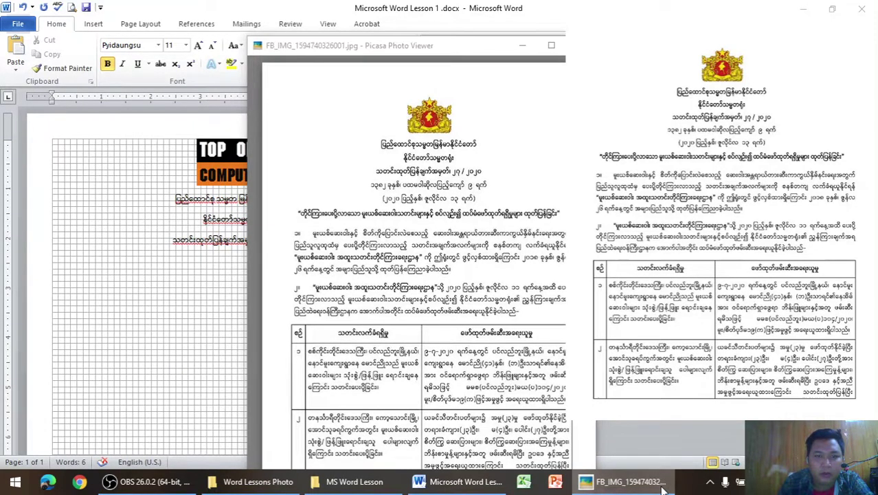
click(663, 485)
click(663, 485)
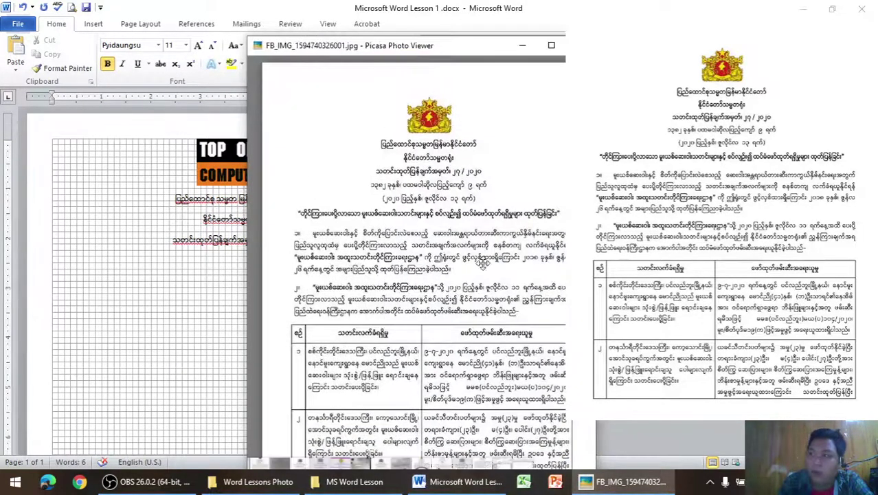
click(638, 481)
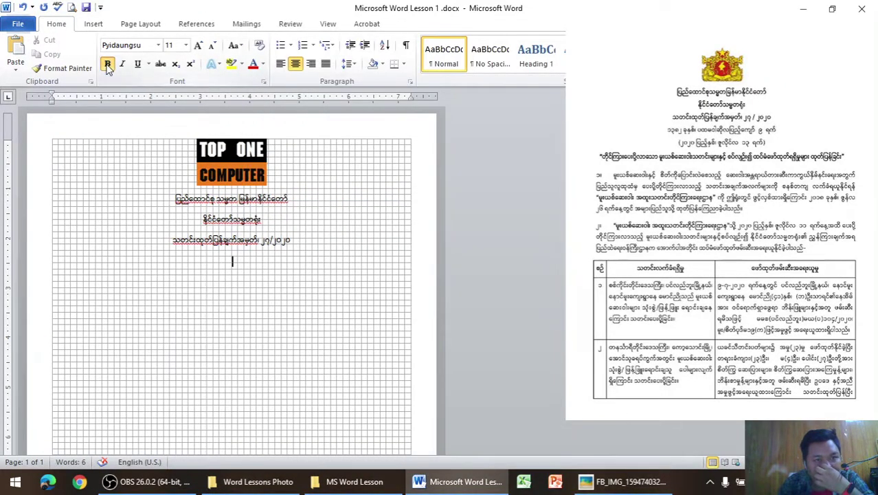
click(600, 485)
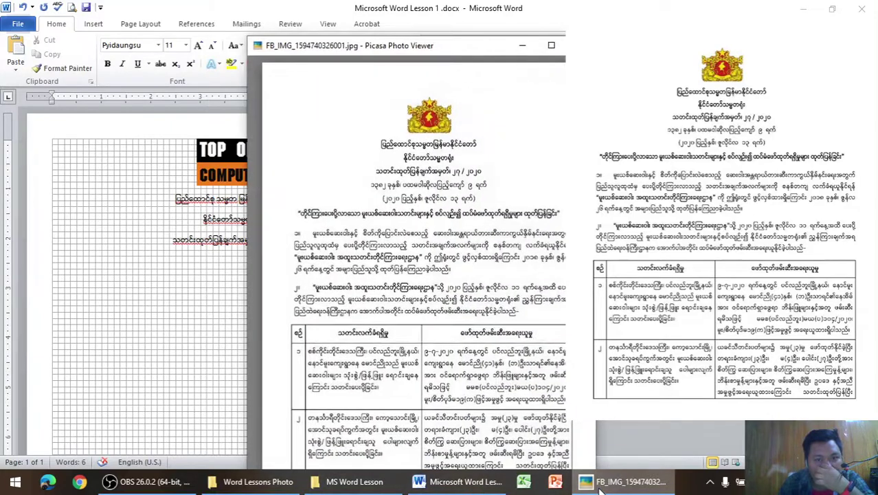
Begin the date line with the year ၁၃၈၂ ခုနှစ်, checking it against the reference photo
click(600, 488)
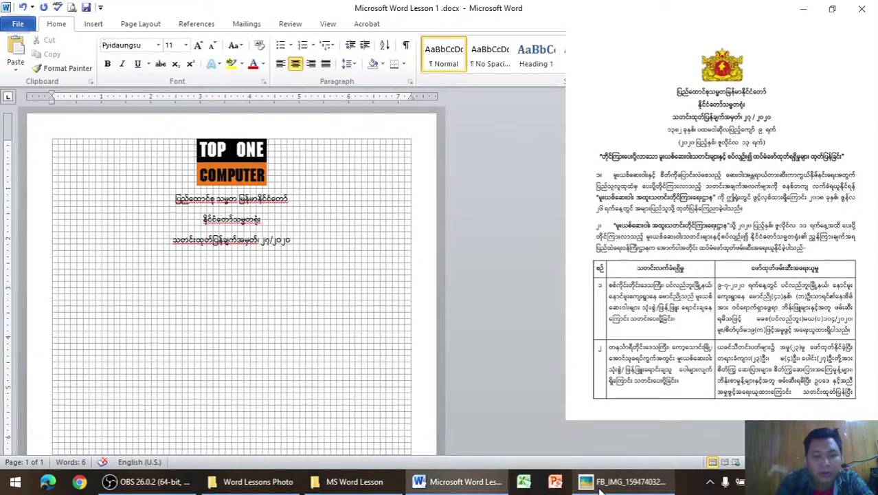
text(၁။ မ)
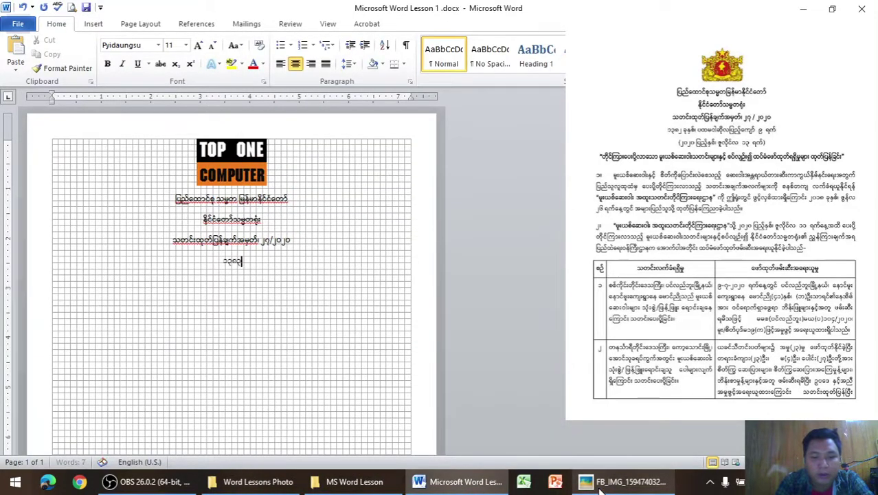
key(BackSpace)
text(၂)
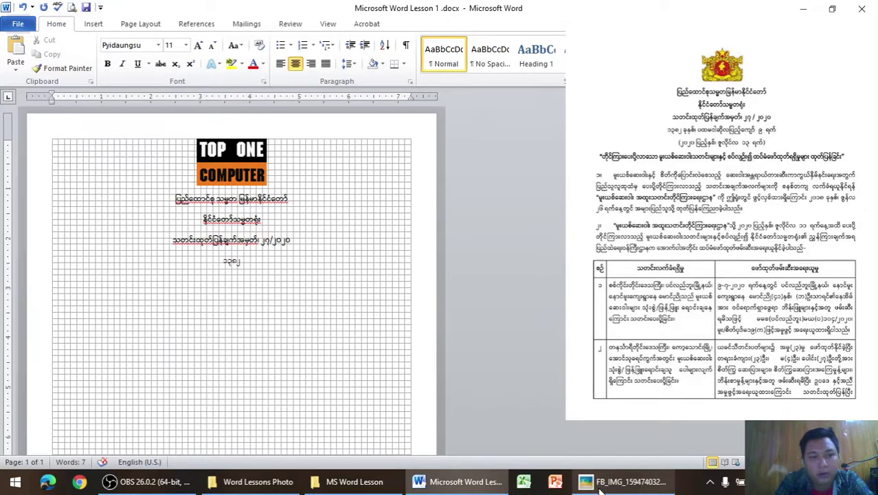
text(ခုနှ)
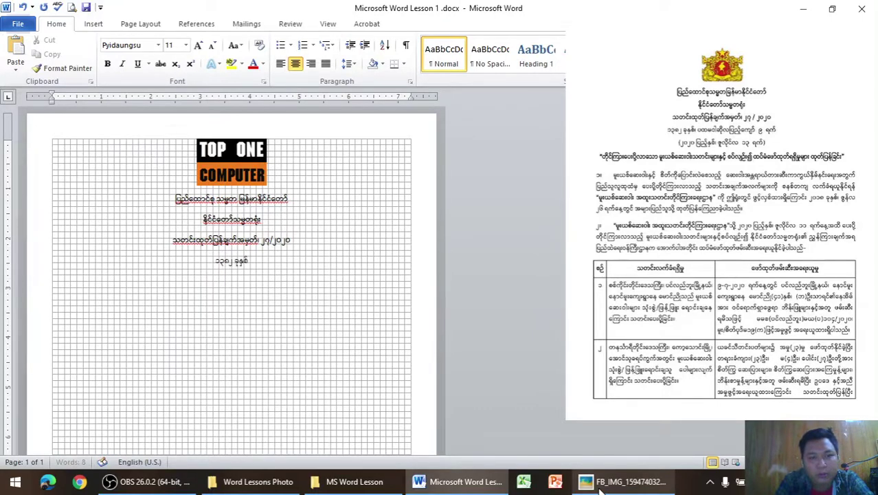
text(စ်)
key(BackSpace)
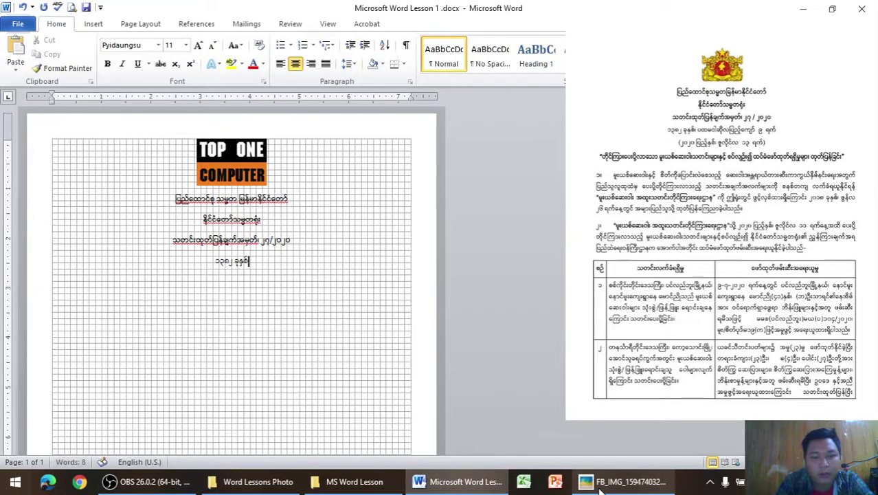
text(်)
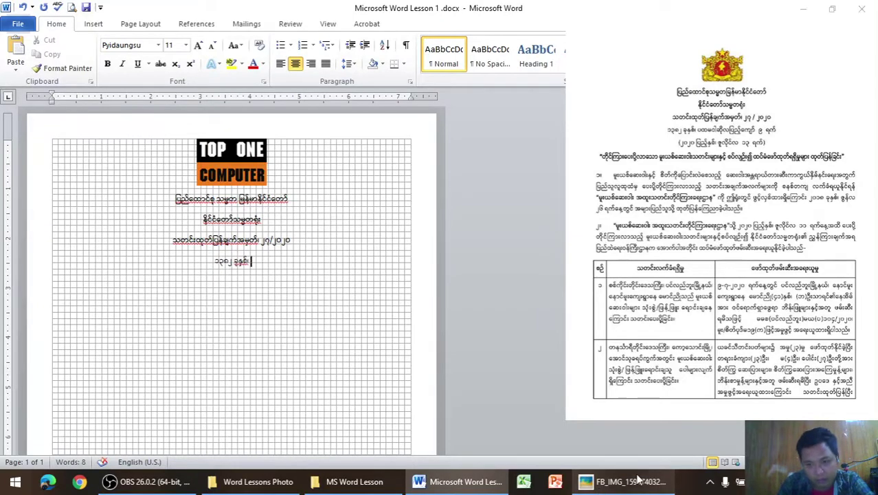
click(638, 481)
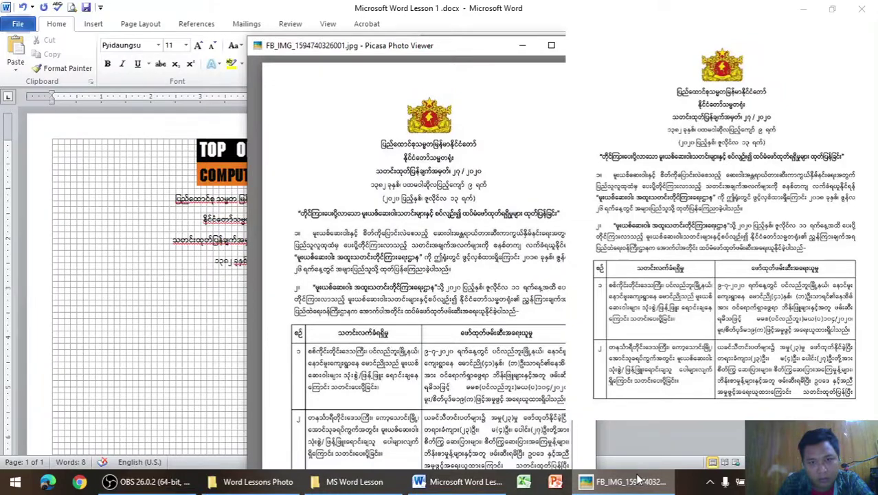
click(638, 482)
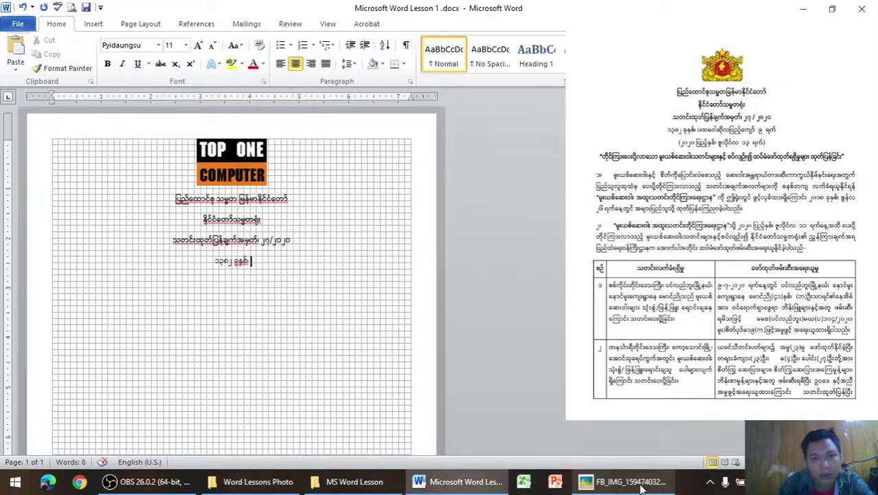
Add ပထမဝါဆိုလပြည့်ကျော် after the year, correcting misspelt letters
text(တ)
key(BackSpace)
key(BackSpace)
text(ပထ)
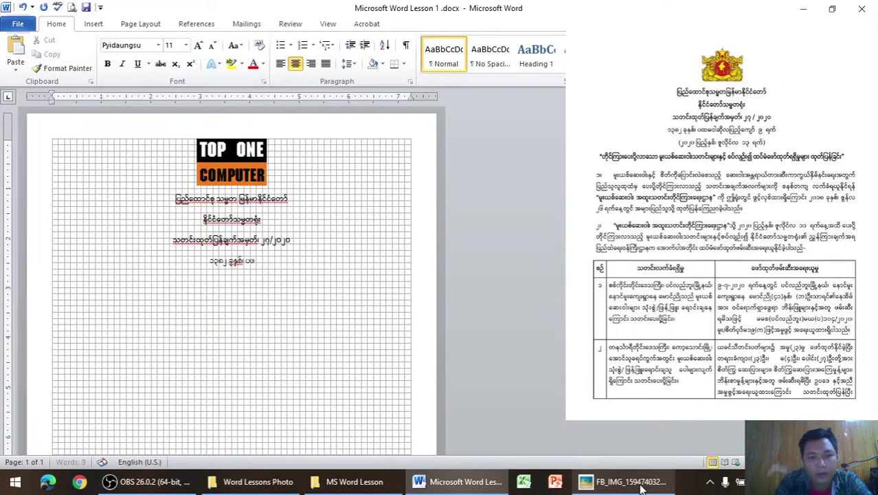
text(မ)
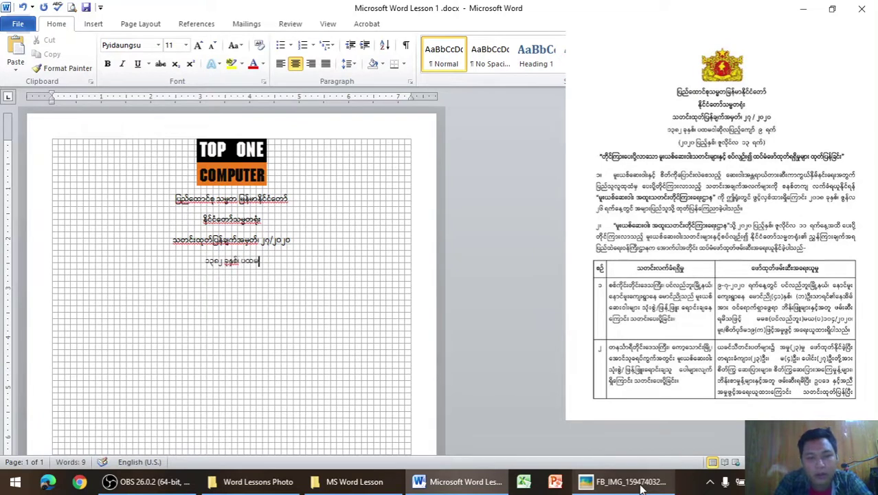
text(ဝါ)
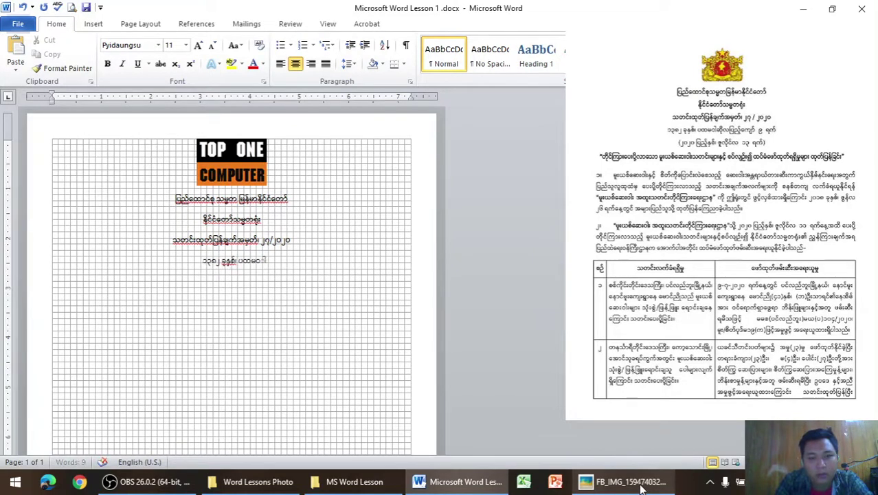
text(ဆ)
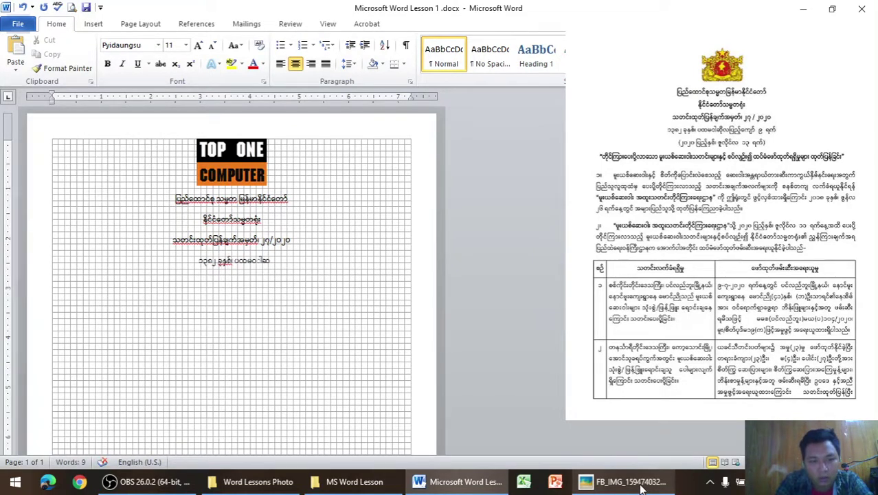
text(ိ)
key(BackSpace)
key(BackSpace)
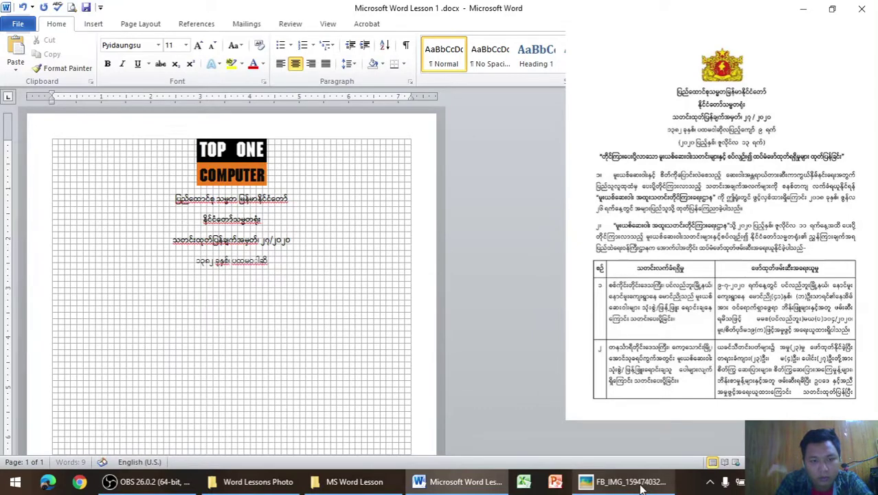
key(BackSpace)
key(BackSpace)
key(BackSpace)
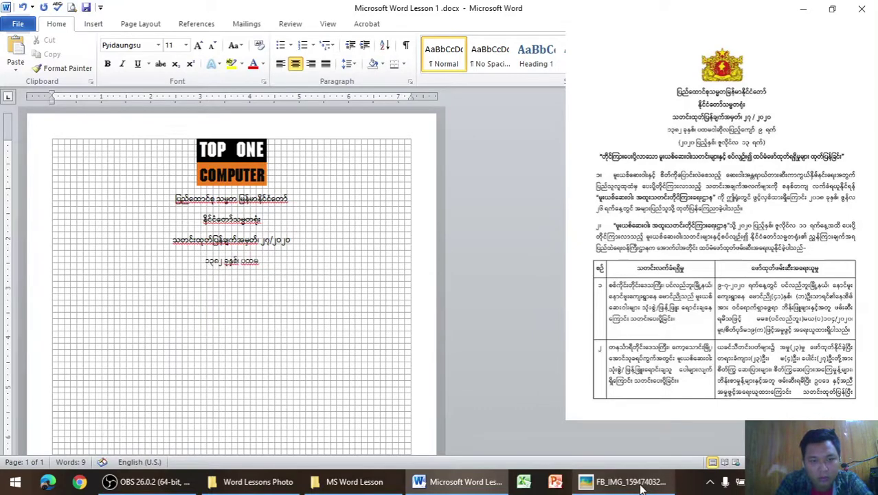
text(ဝ)
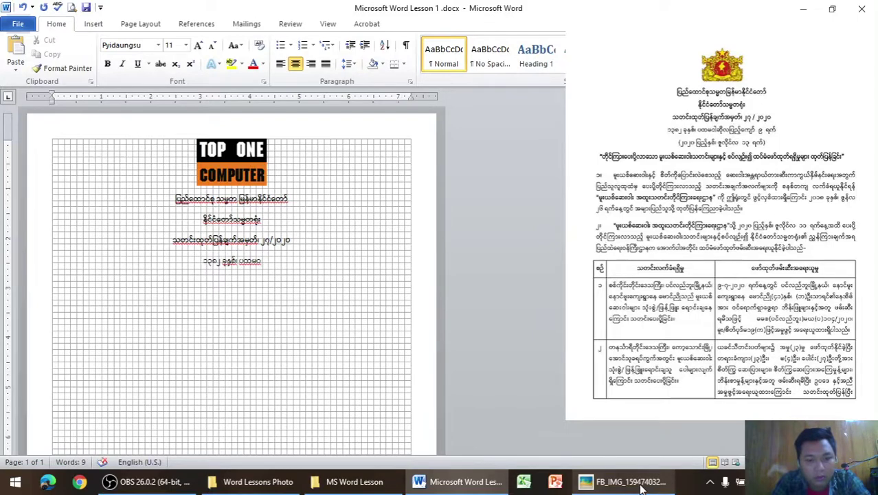
text(ါ)
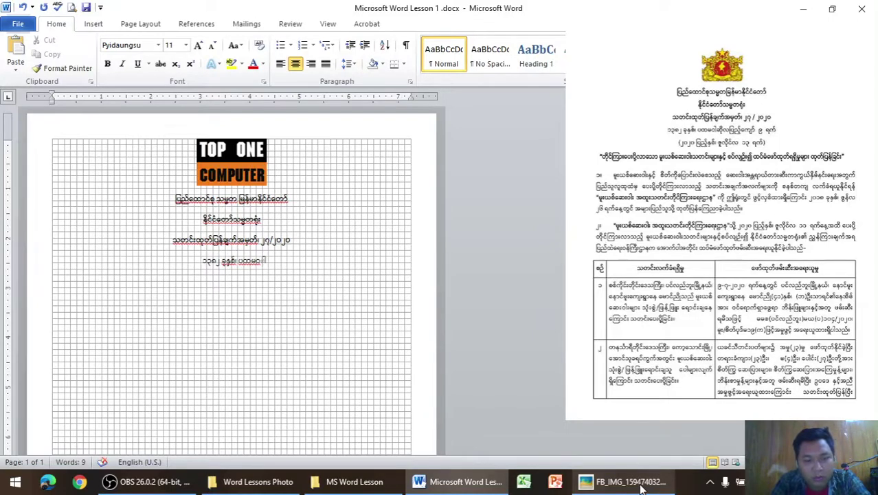
text(ဆိုလ)
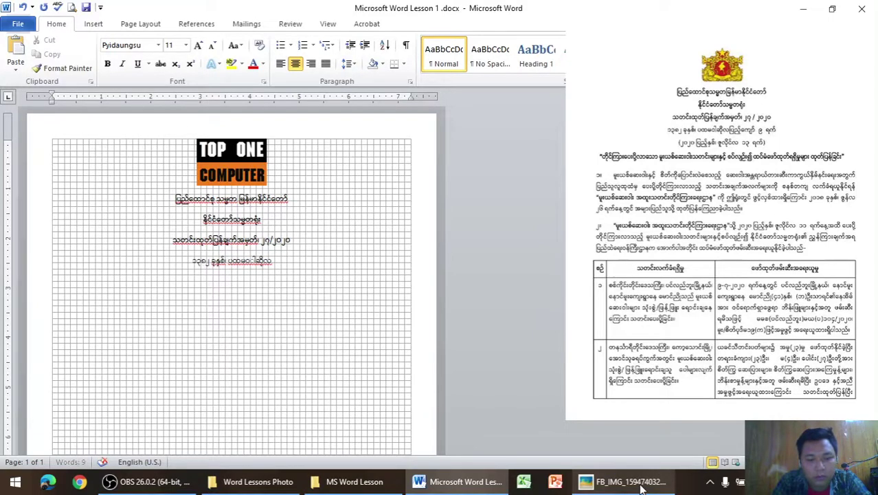
text(ပြည့်)
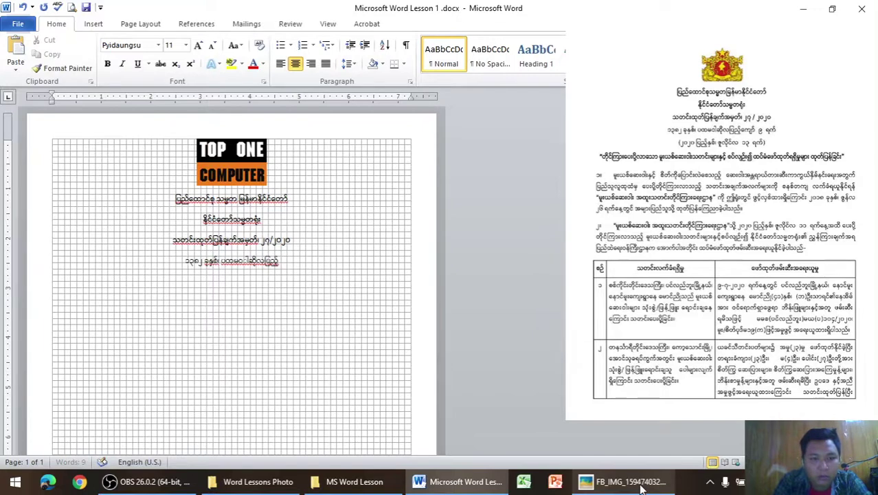
text(ကျော်)
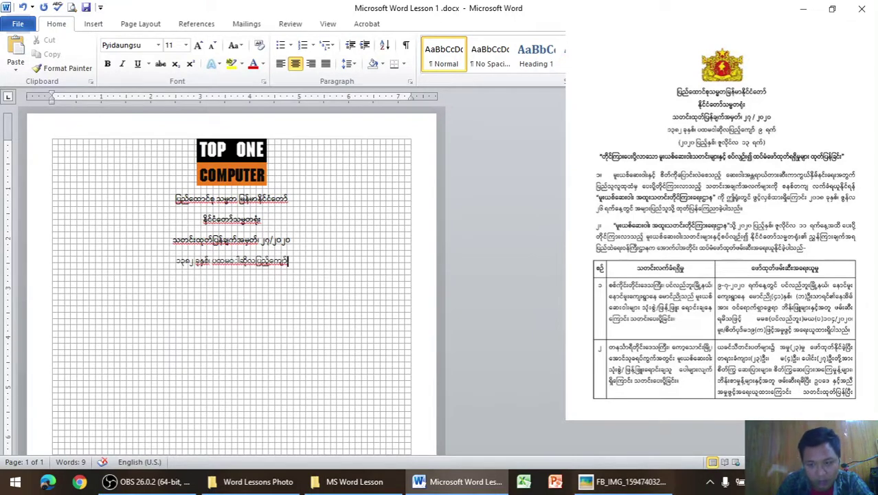
key(Return)
key(ctrl+l)
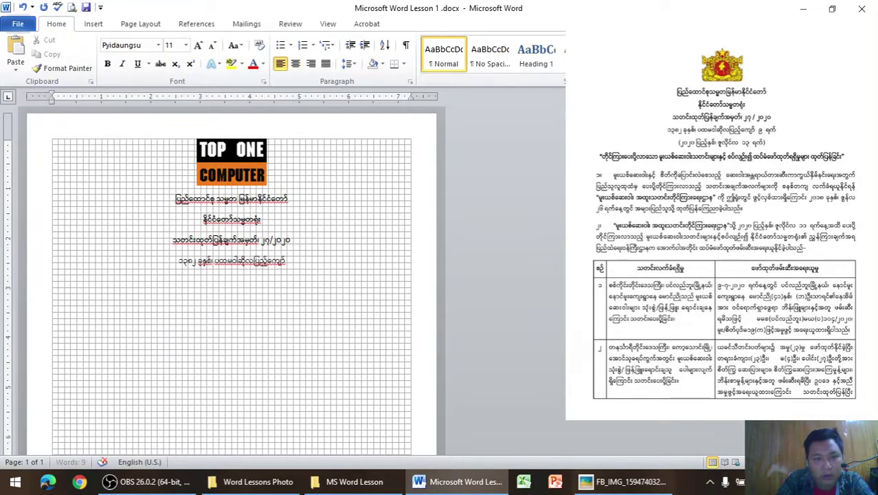
key(BackSpace)
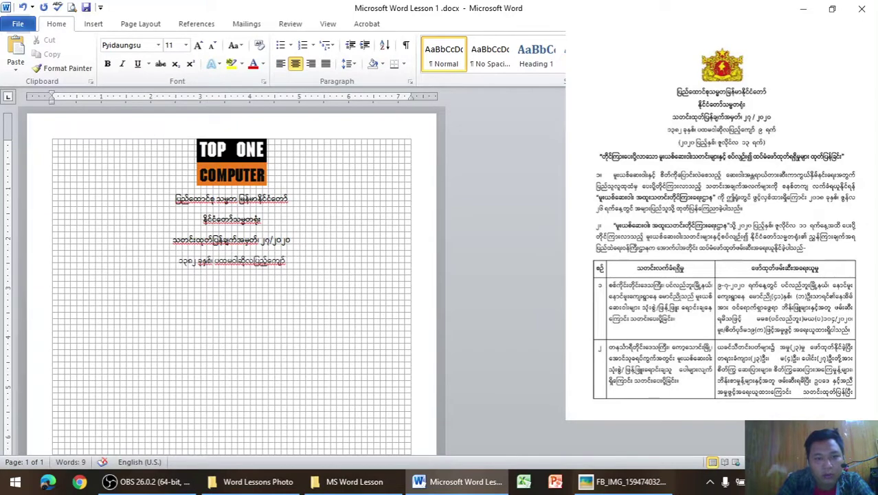
Append ၉ ရက် to finish the date line, checking the reference photo
click(581, 485)
click(582, 485)
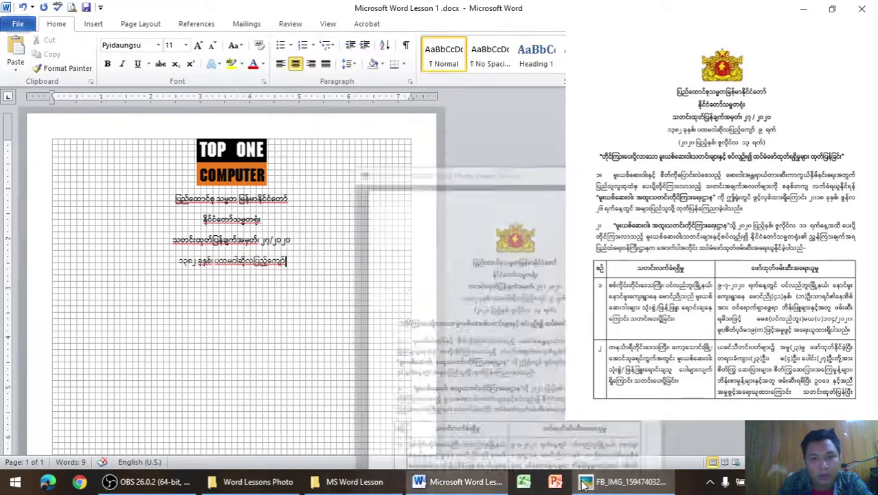
text( ၉)
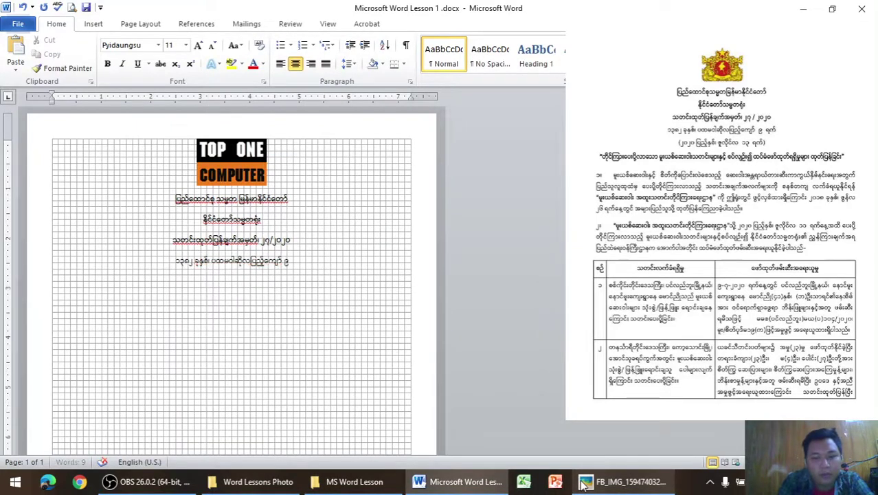
text( ရက်)
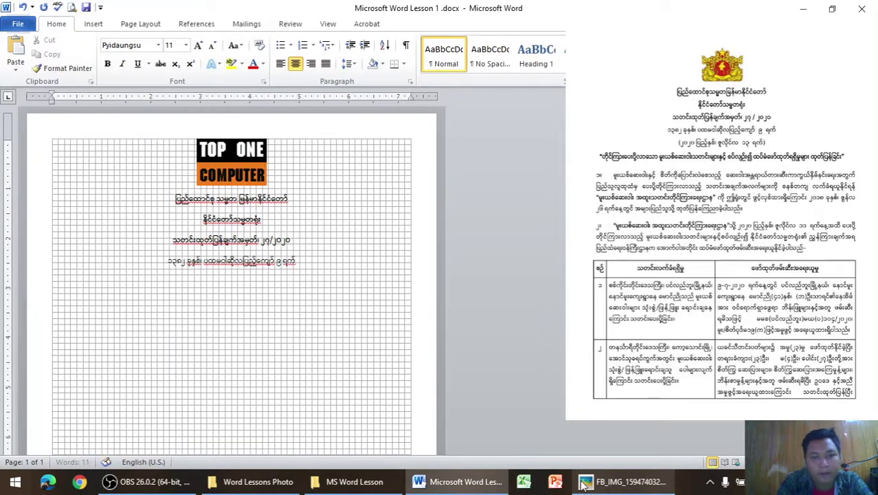
click(582, 485)
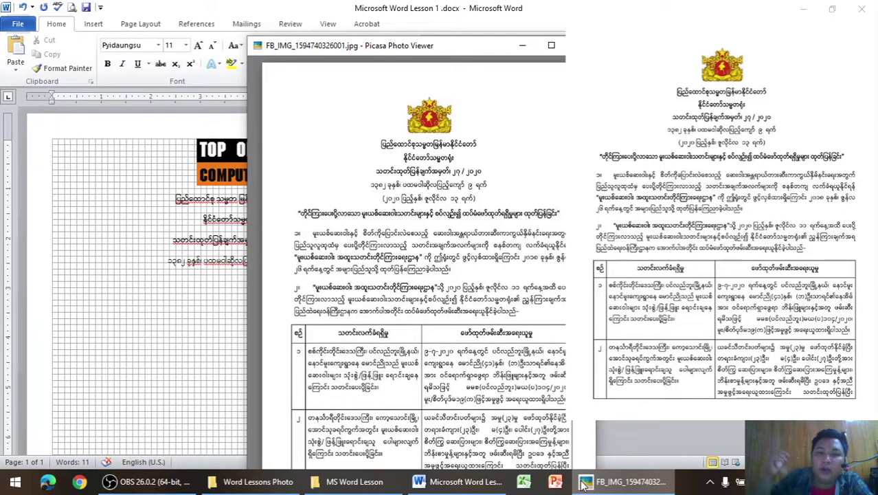
Type the Gregorian date line (၂၀၂၀ ပြည့်နှစ် ဇူလိုင်လ ၁၃ ရက်), checking the reference photo
click(583, 485)
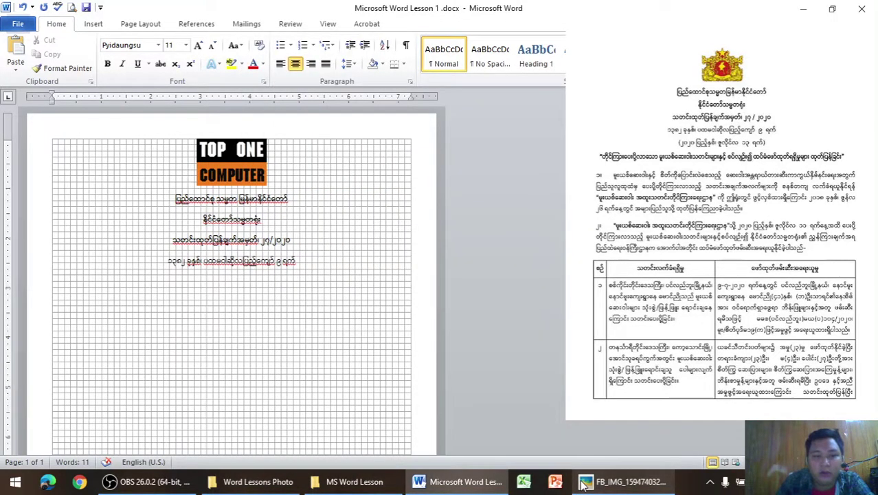
text((၂၀)
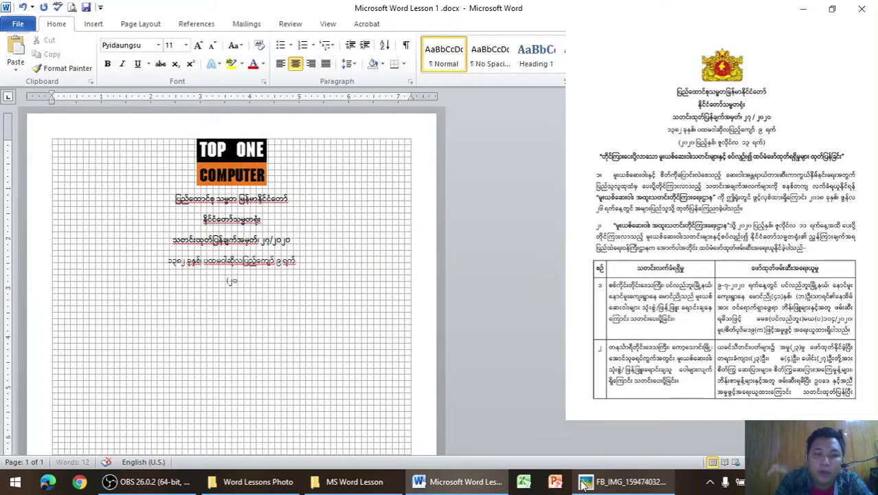
text(၂၀ ပြ)
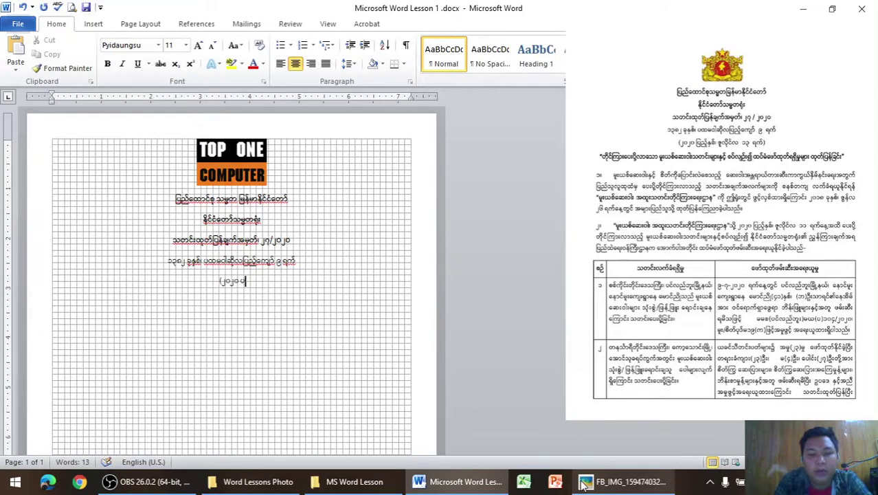
text(ည့်န)
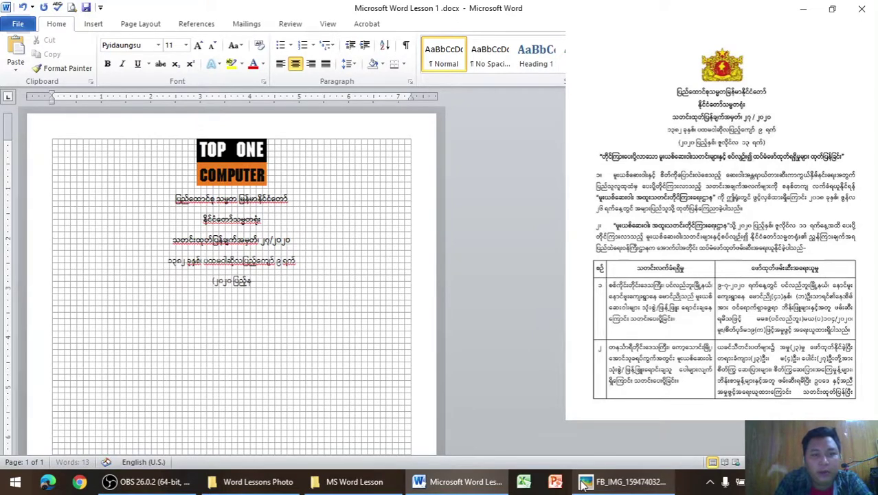
text(ှစ်၊)
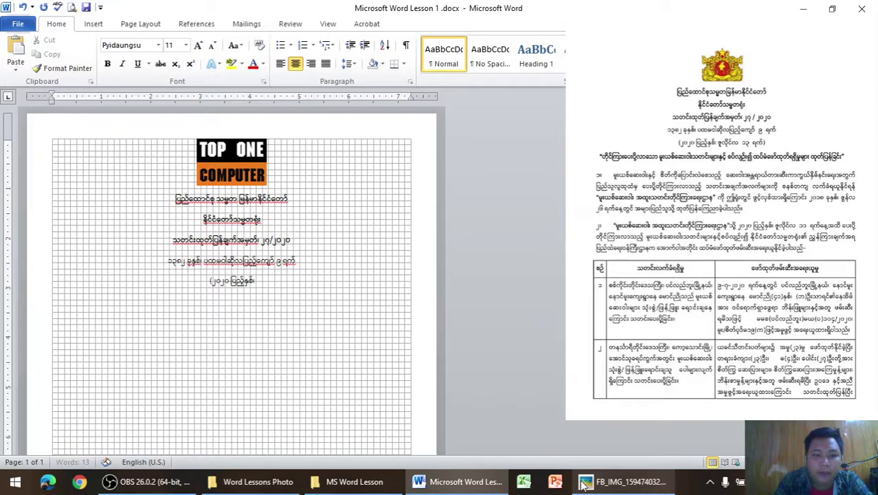
click(582, 483)
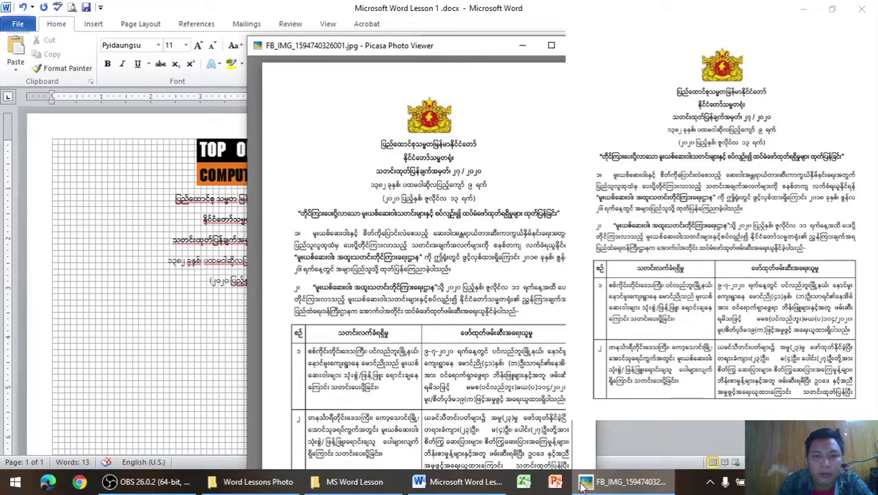
click(584, 484)
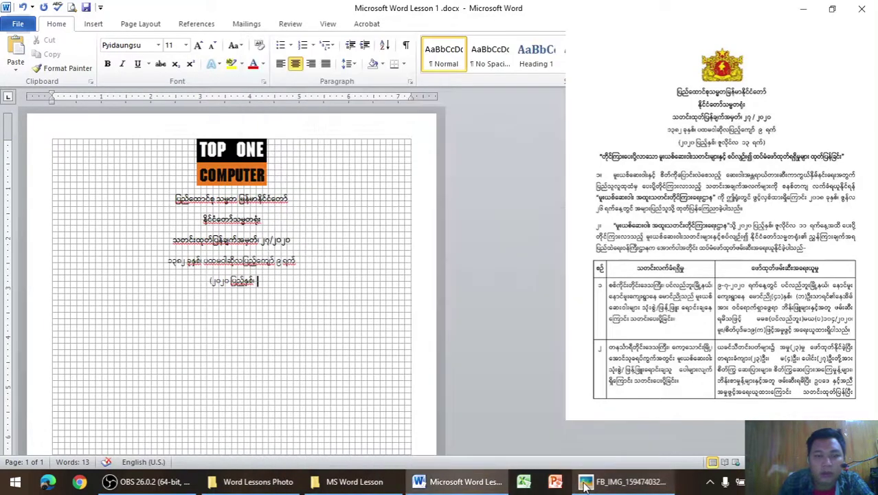
text(ဇူ)
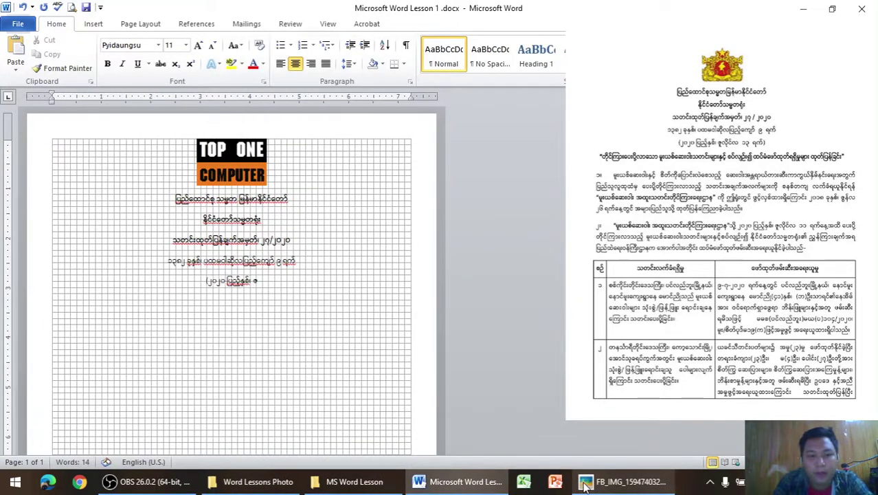
text(လိုင်)
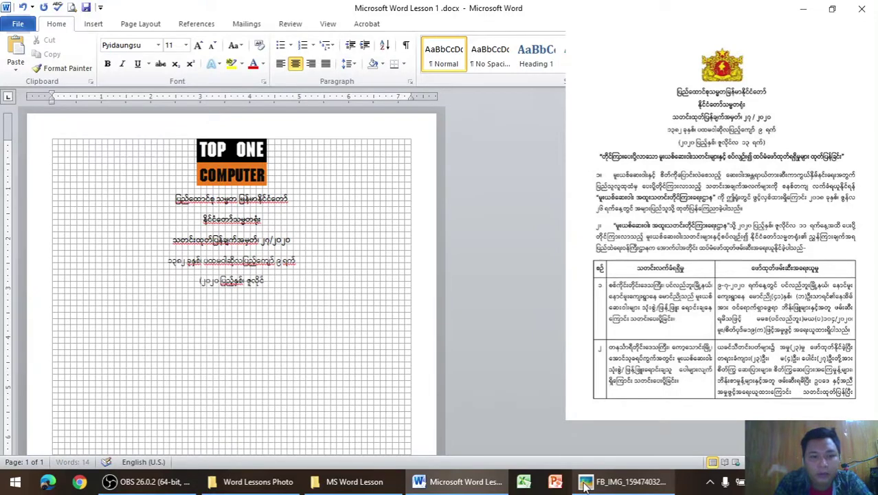
text(လ ၁)
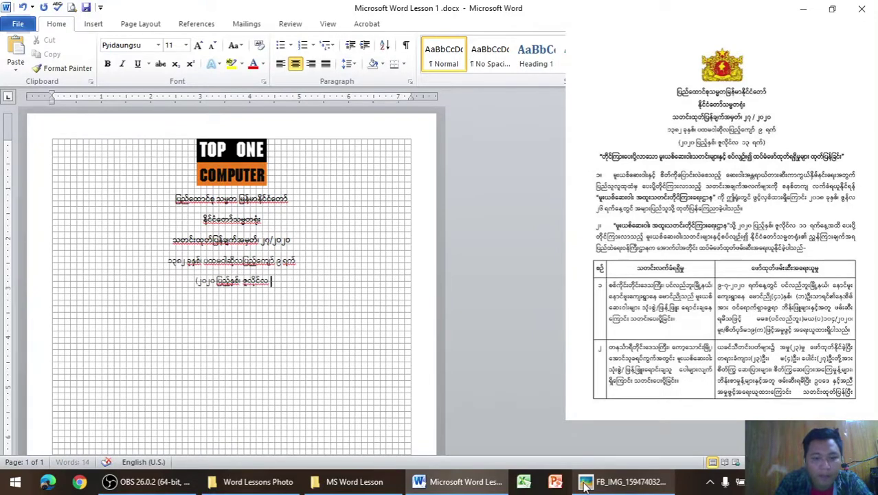
text(၃ရ)
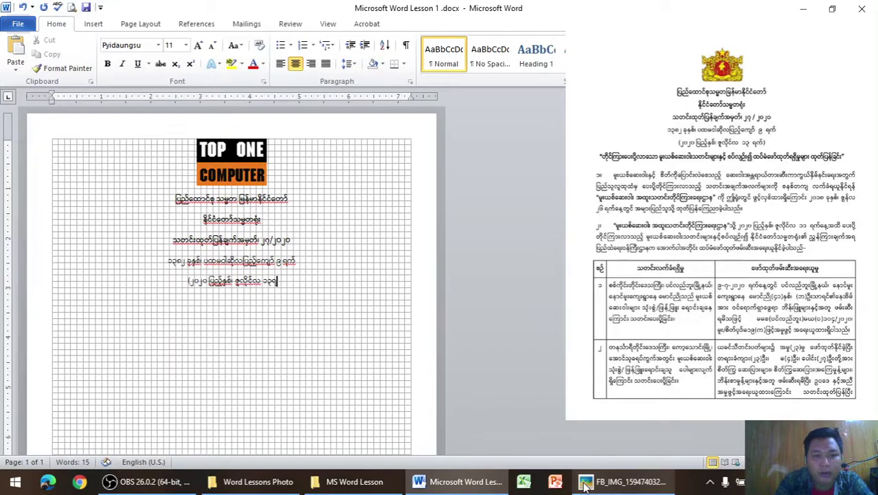
text(က်)
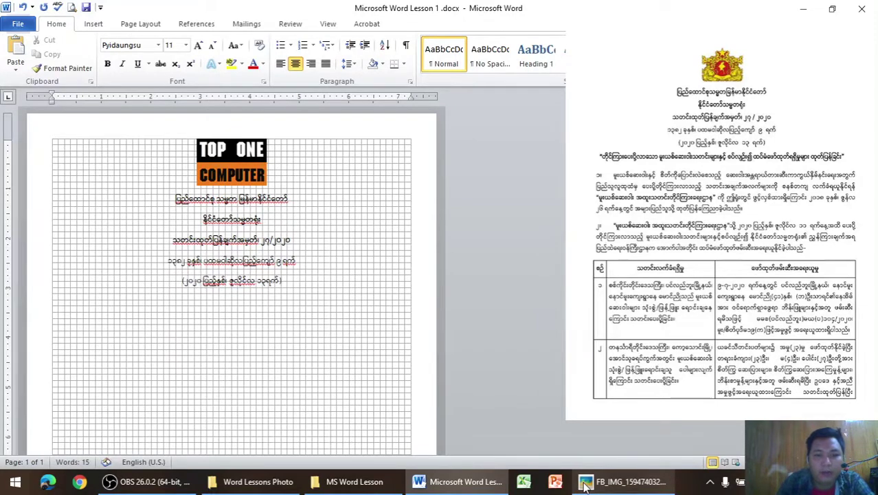
click(585, 485)
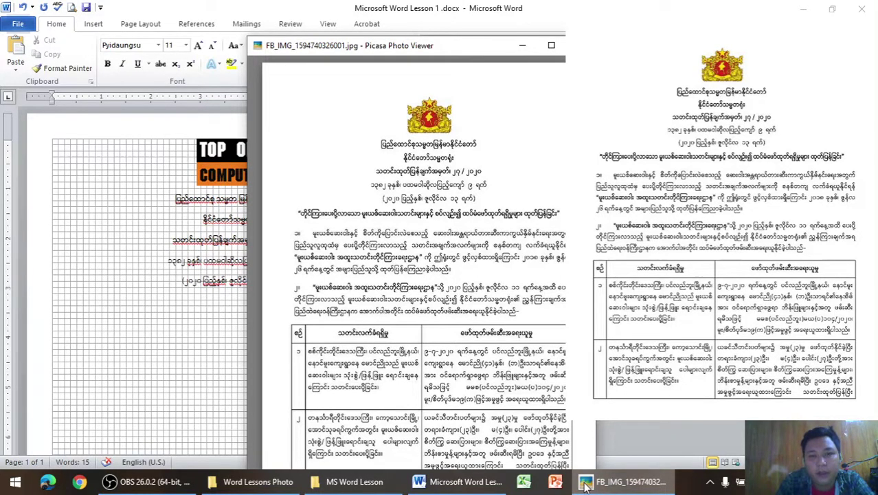
click(585, 484)
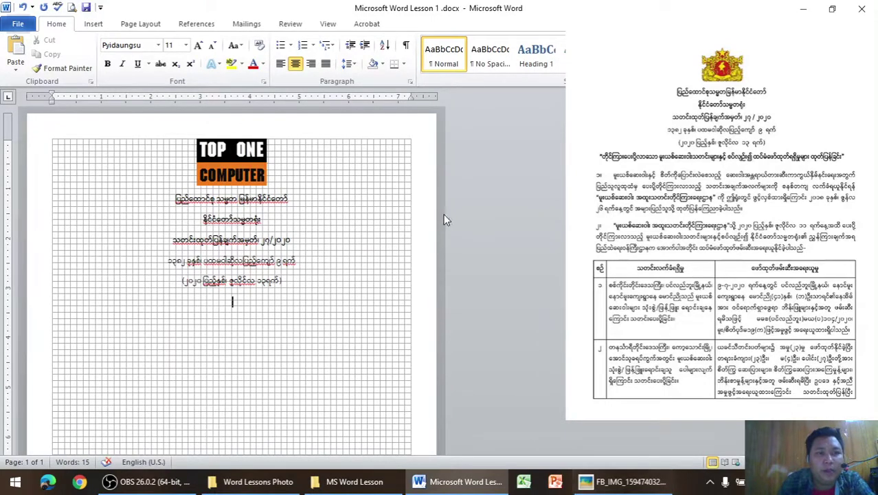
Type the bold quoted title on drug-related reports, ending with ထုတ်ပြန်ခြင်း"
click(112, 67)
text(1)
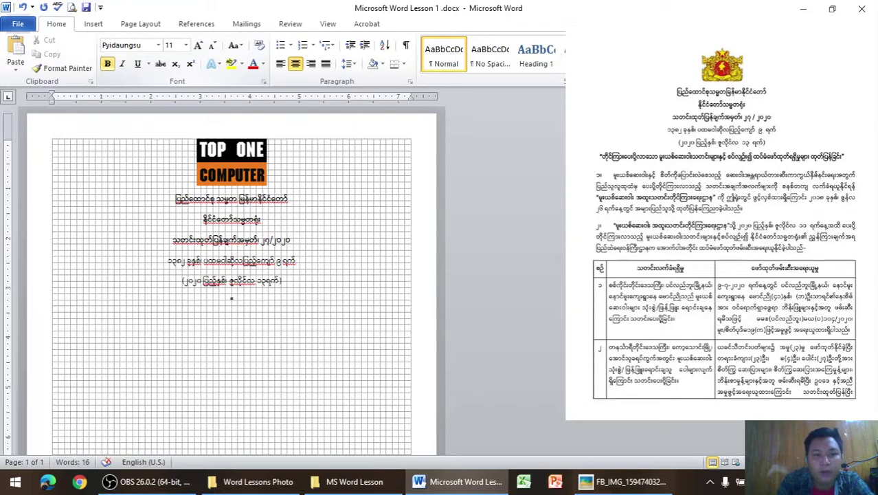
text(တိ)
key(BackSpace)
key(BackSpace)
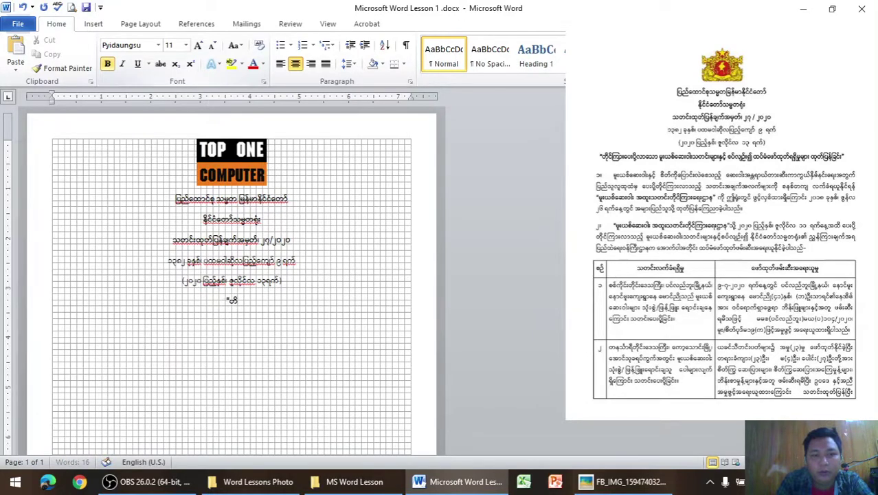
text(ုင်ကြ)
text(ား)
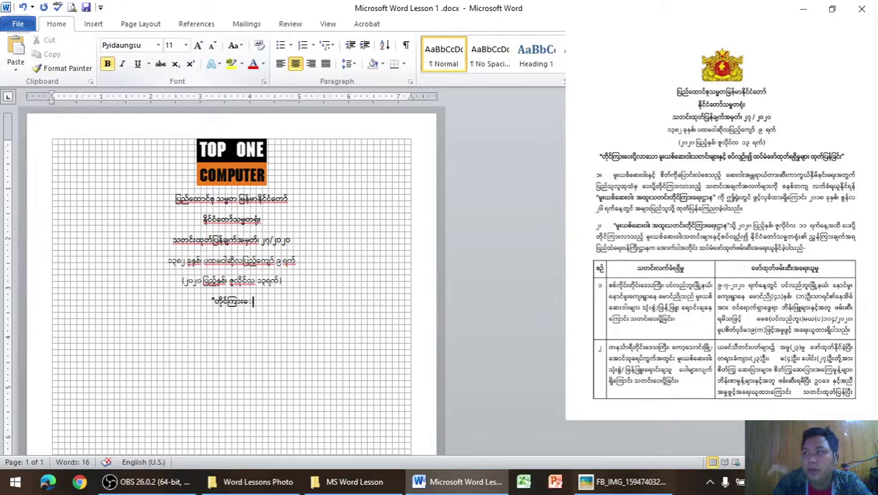
text(ေပို)
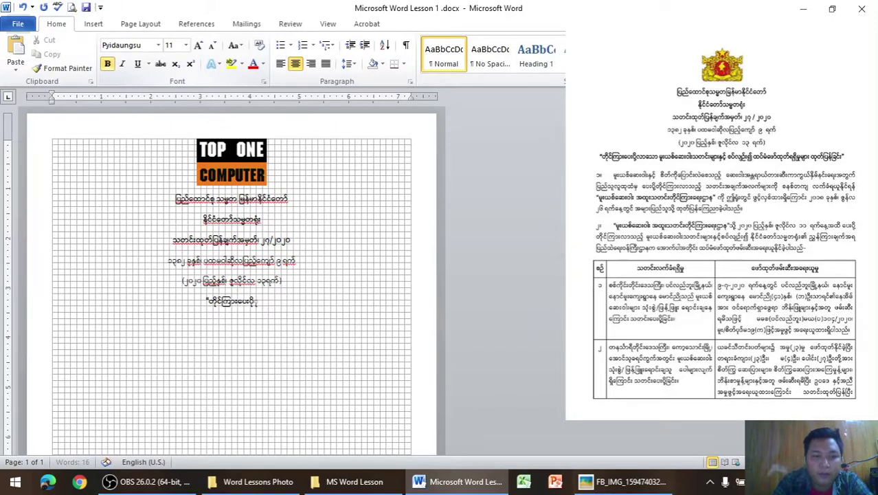
text(့ထားသေ)
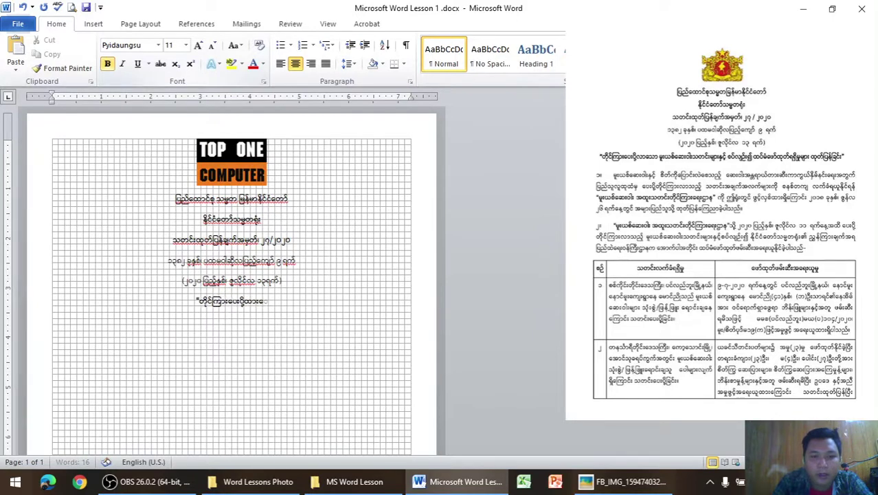
text(စေ)
text(ာ)
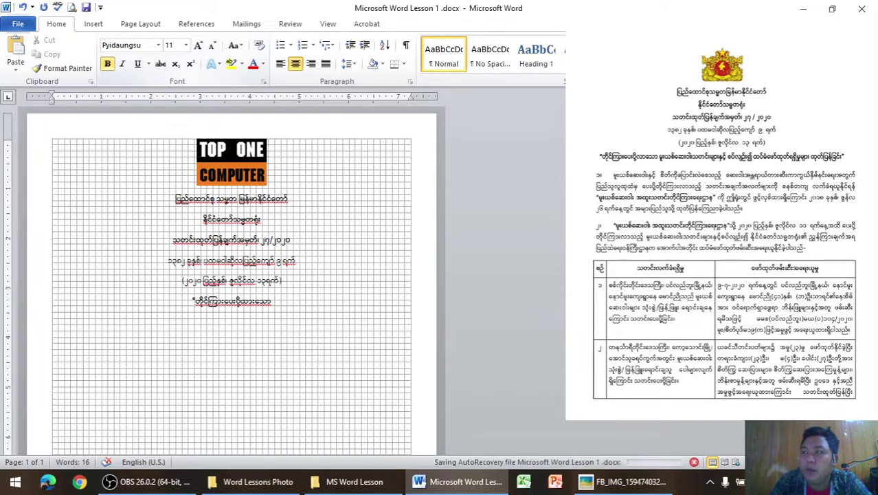
text( မှ)
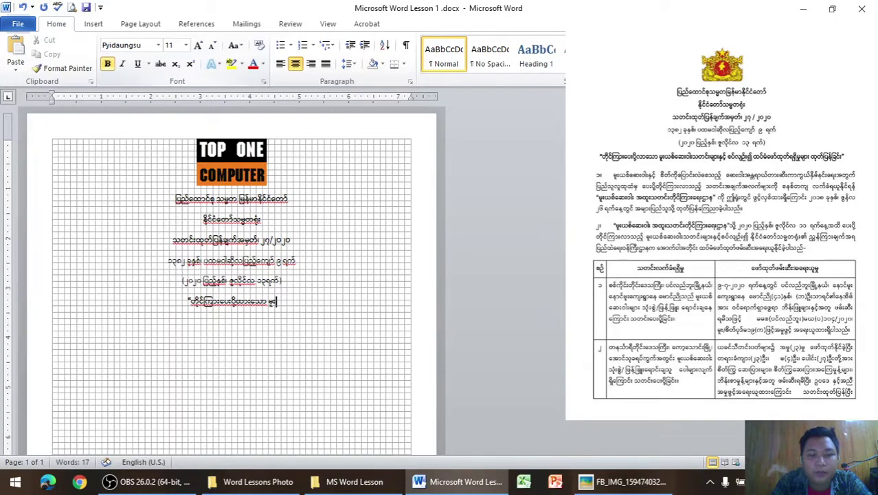
text(ု)
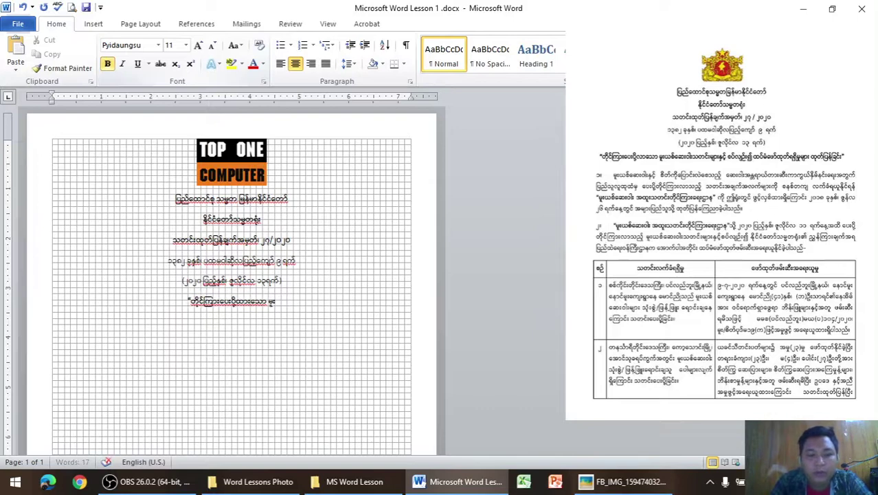
text(းယစ်)
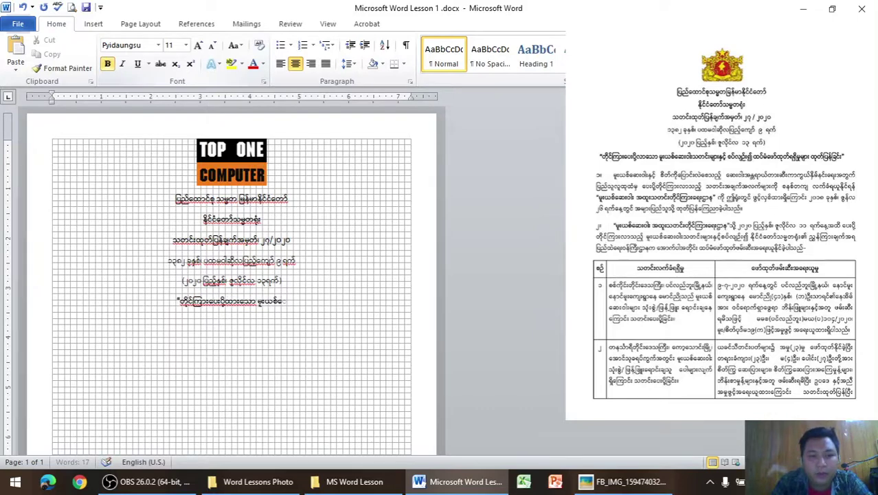
text(ဆေးဝါ)
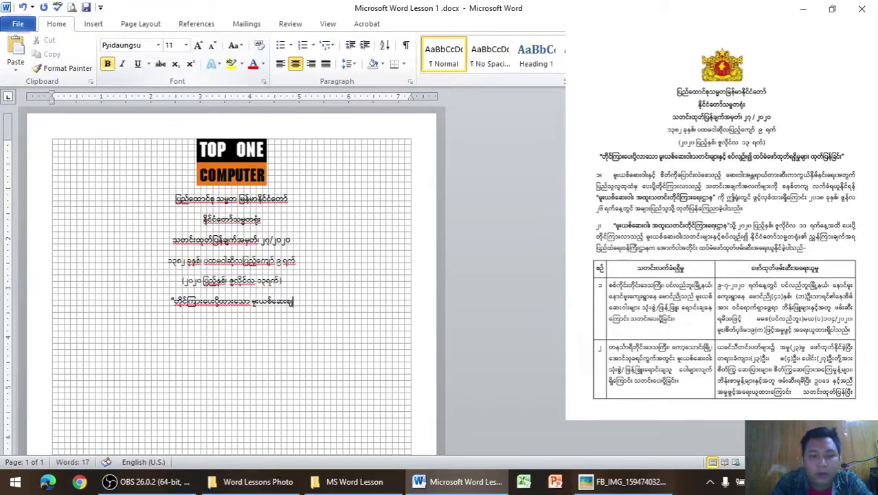
key(BackSpace)
key(BackSpace)
text(းဝ)
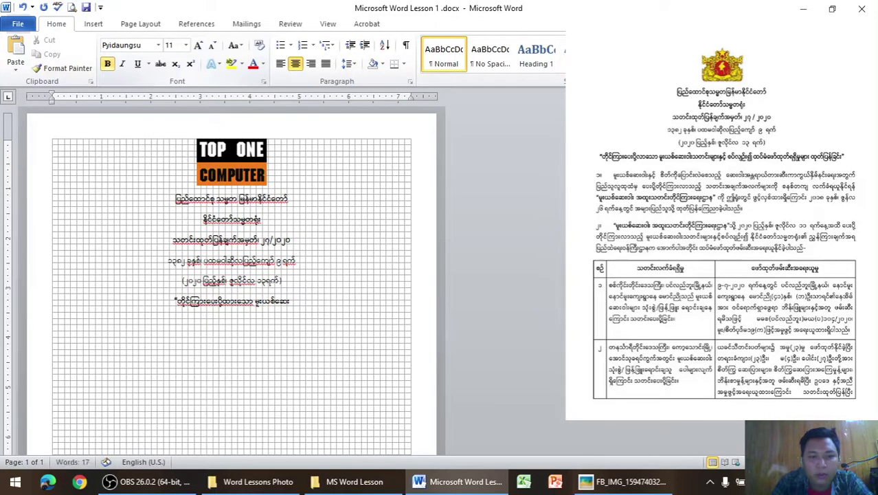
text(ါး)
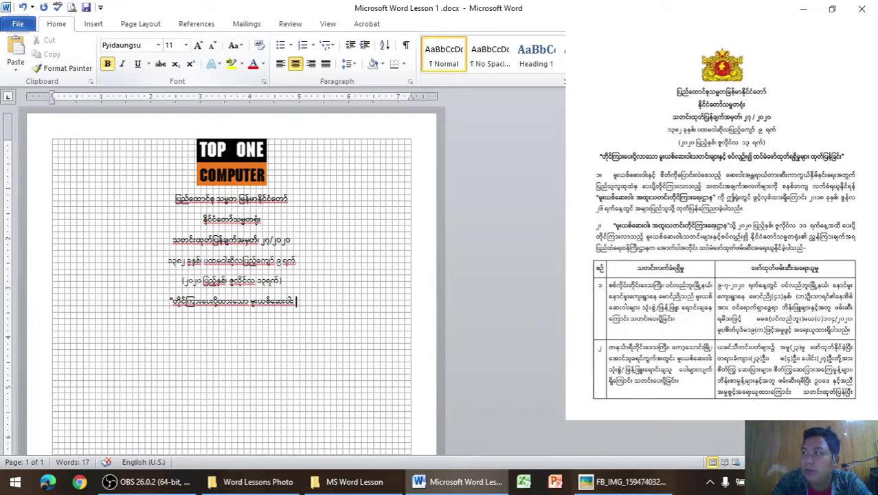
text(သတင)
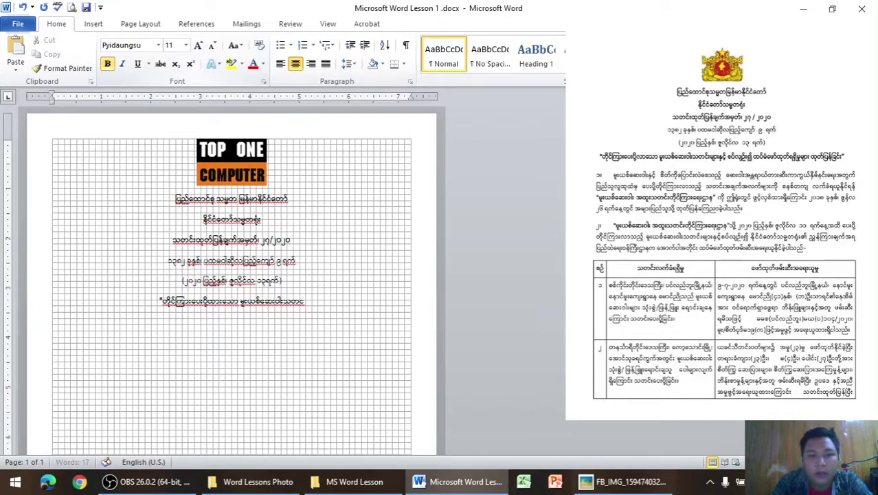
text(်းများန)
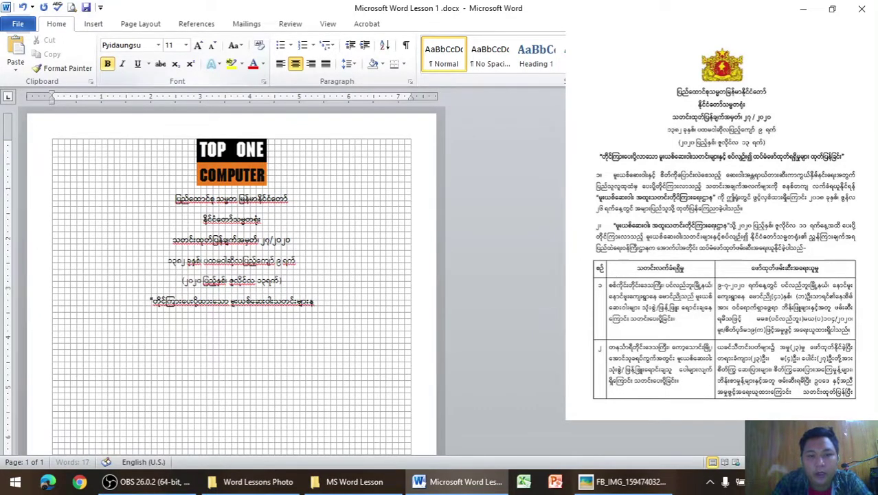
text(ှင့် )
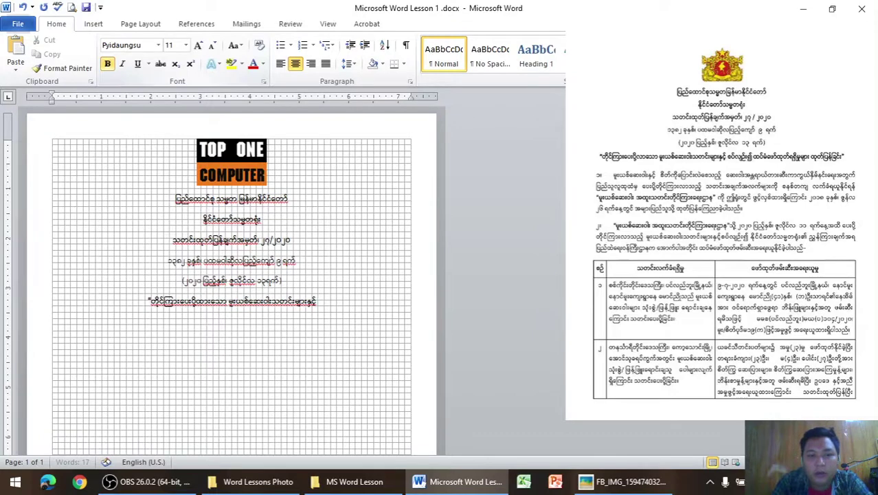
text(စပ်)
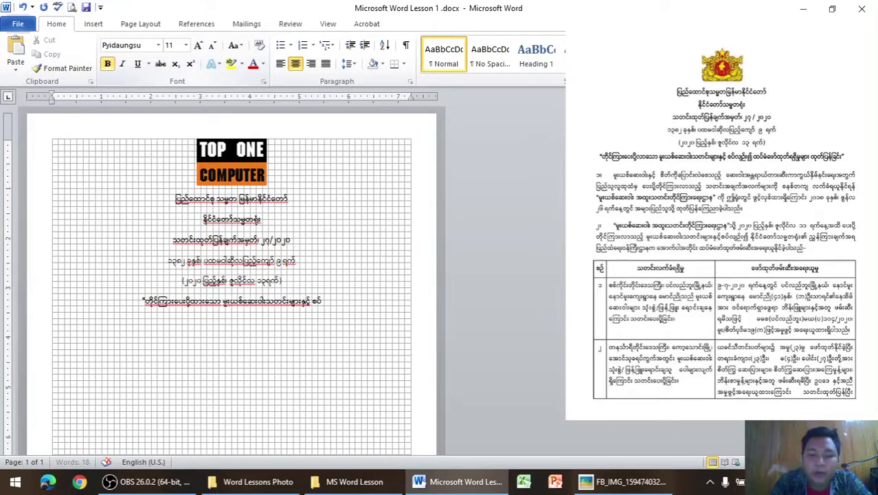
text(လျ)
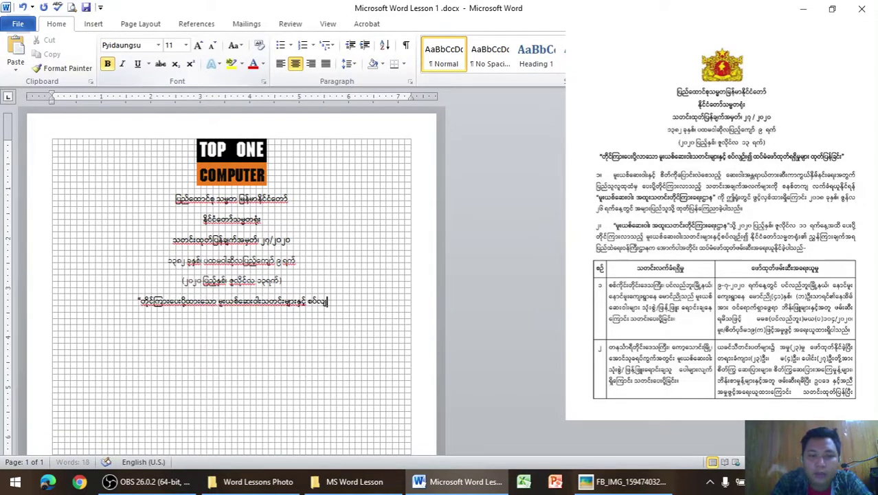
text(ဉ်း၍)
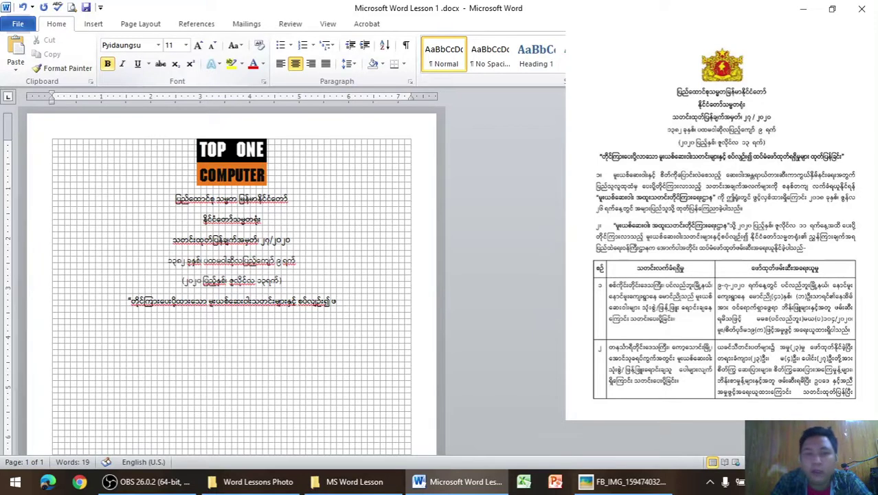
text( ထပ်)
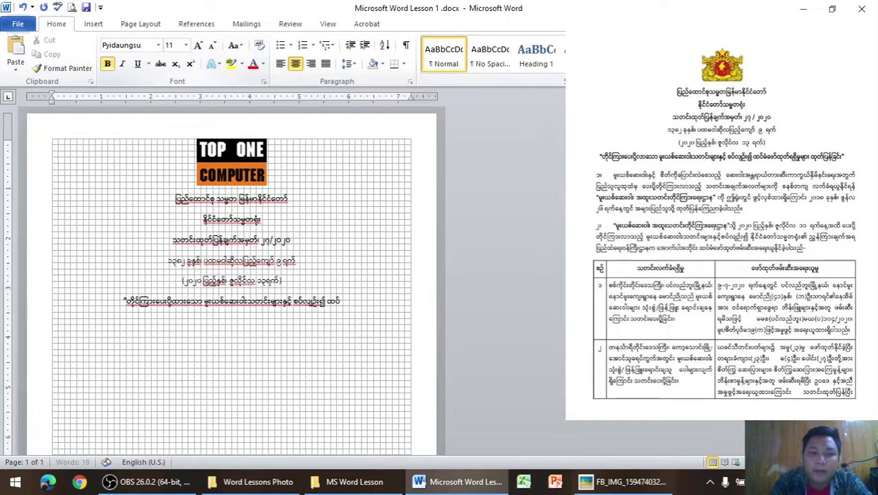
text(မံဖော)
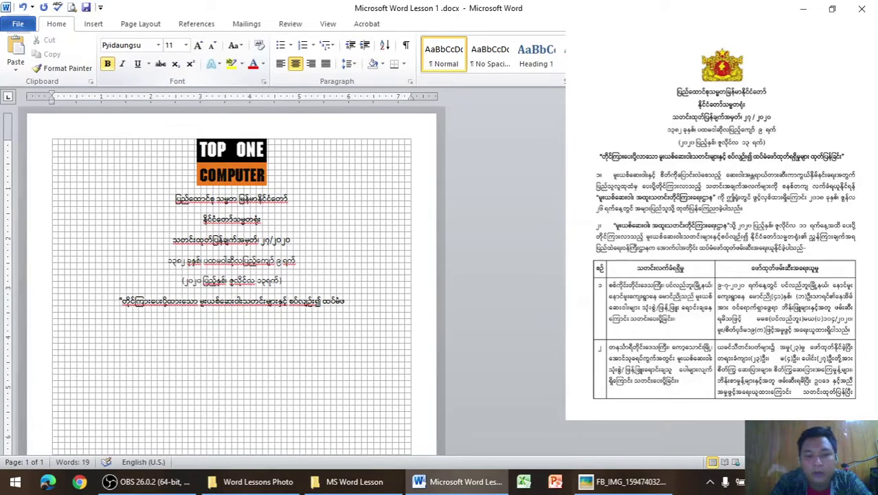
text(်ထ)
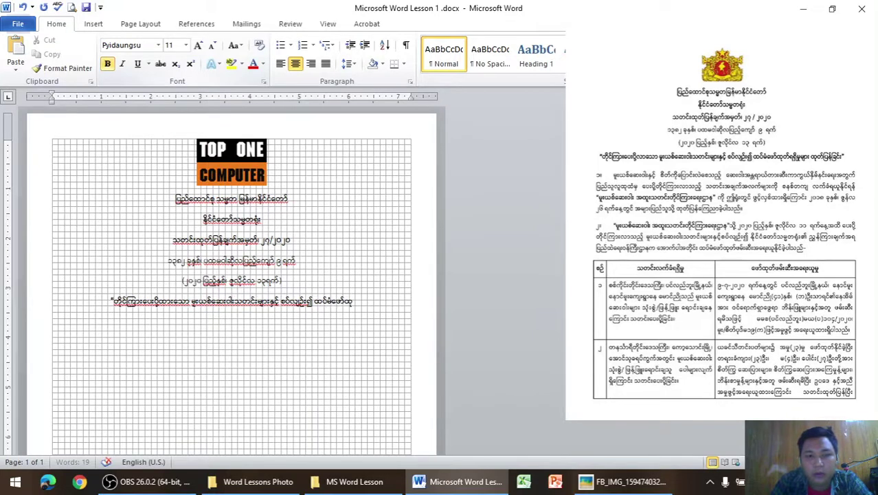
text(ုတ်)
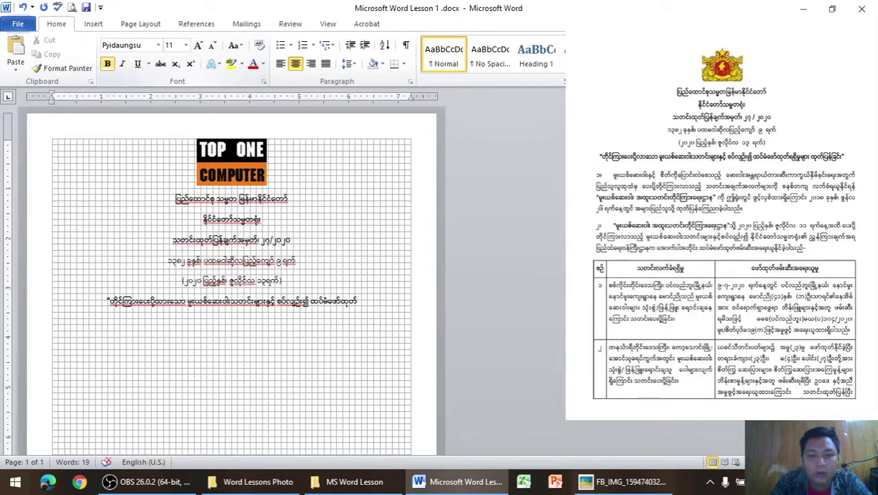
text(ရရ)
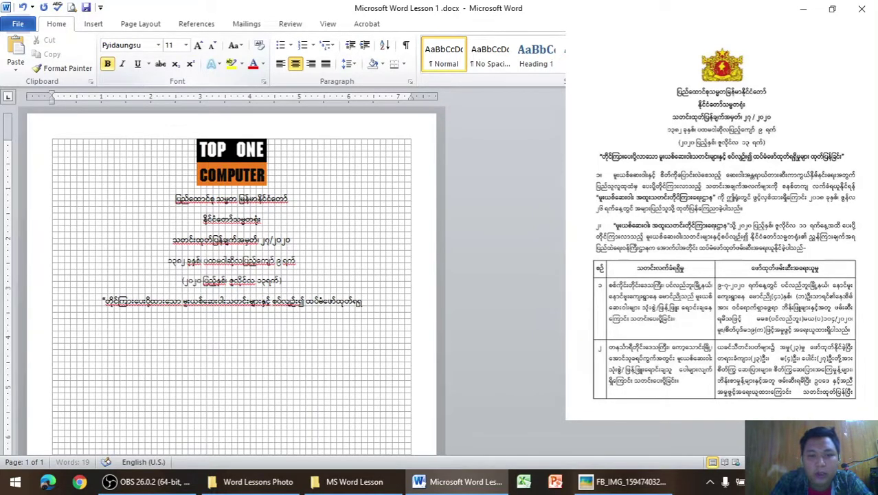
text(ှိ)
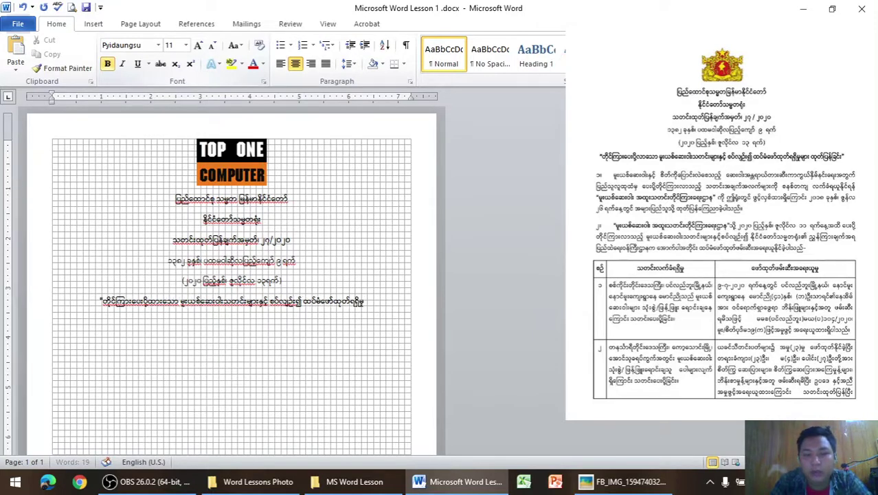
text(မှ)
click(631, 484)
click(631, 484)
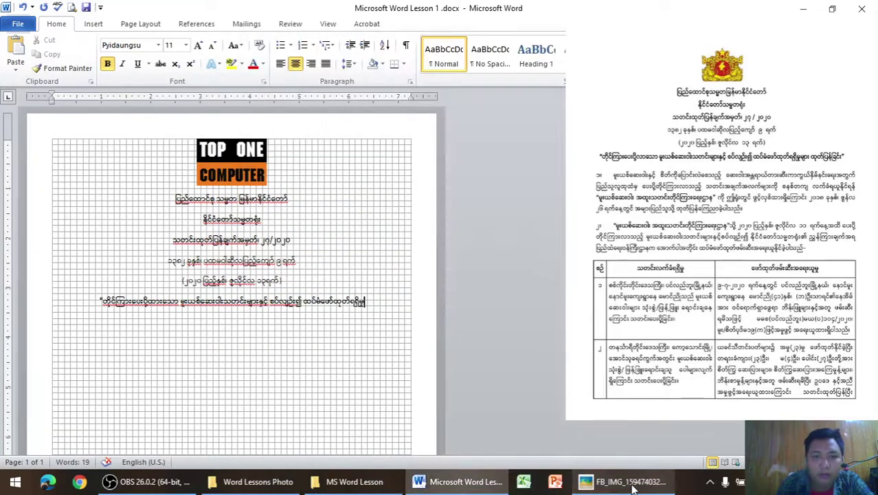
click(232, 301)
text(များ)
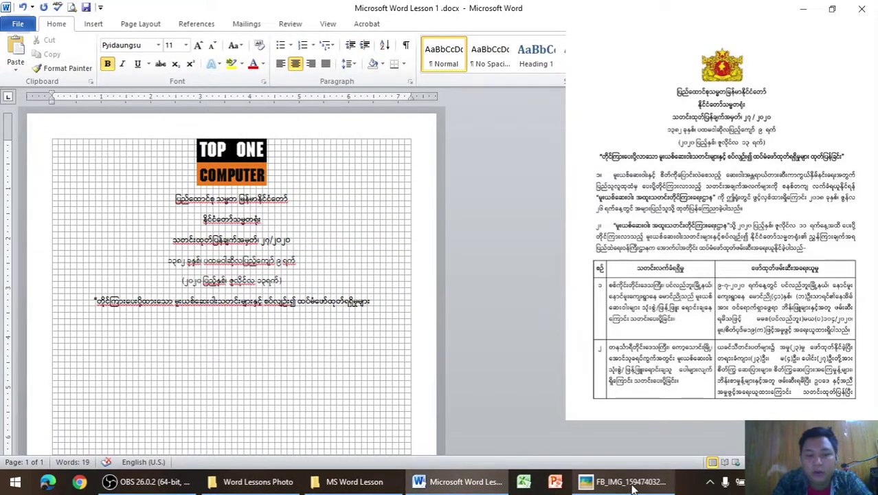
text(ထုတ်ပ)
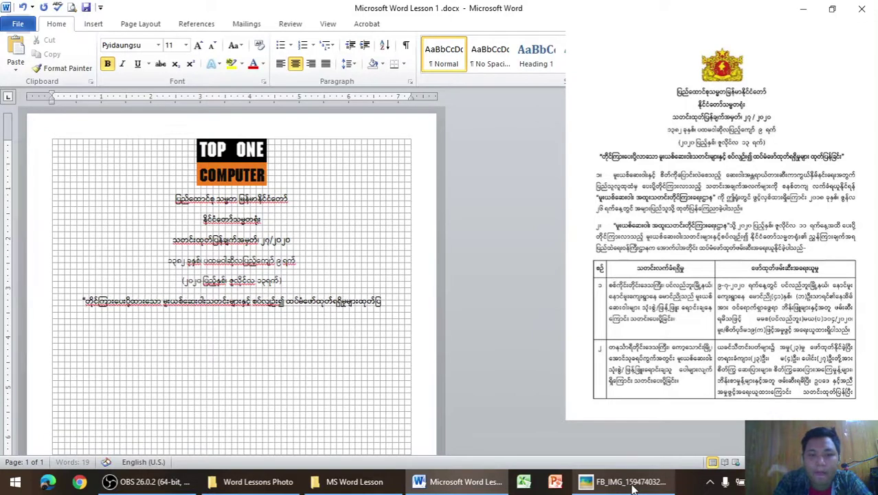
text(ြန်ခြင်း)
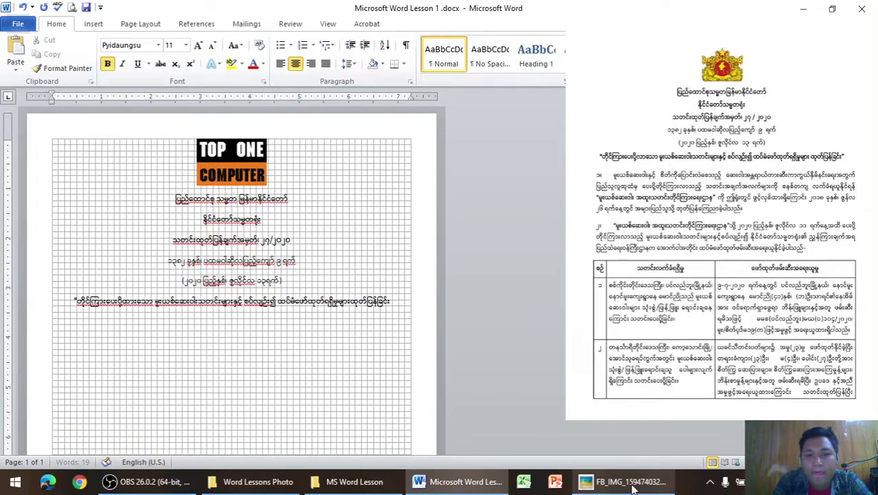
text(")
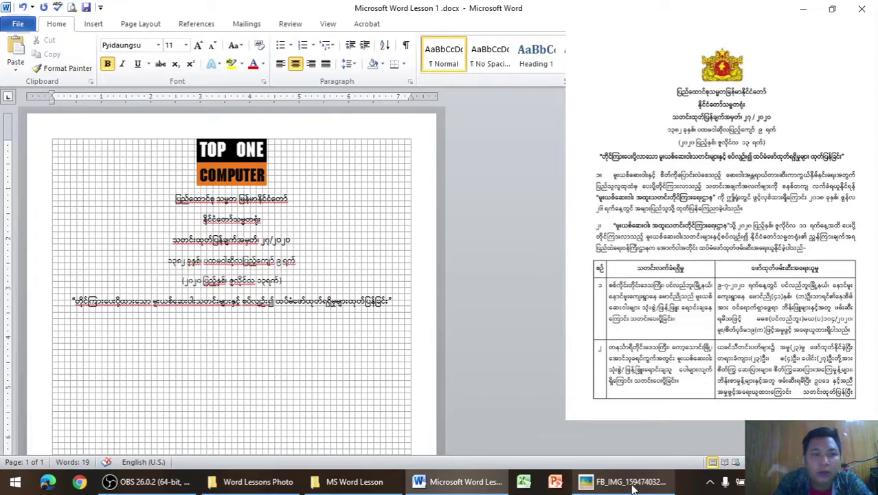
Add an empty line after the title and preview the A4 page for printing
key(Return)
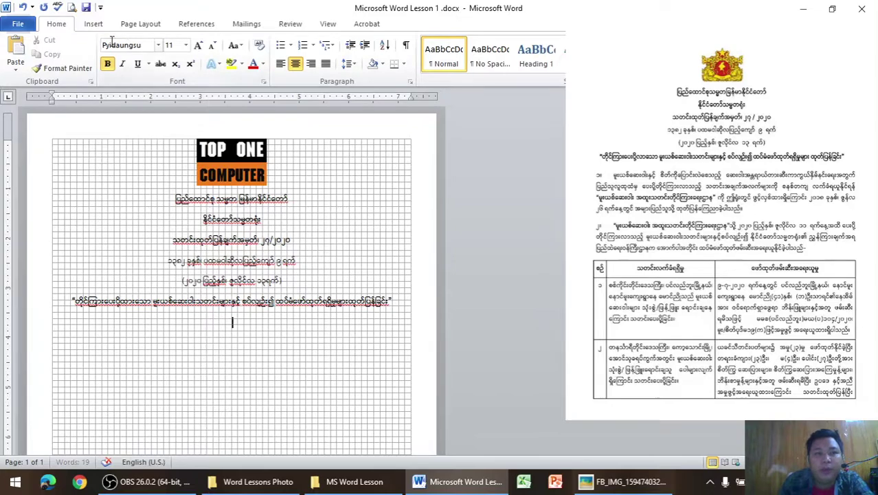
click(22, 25)
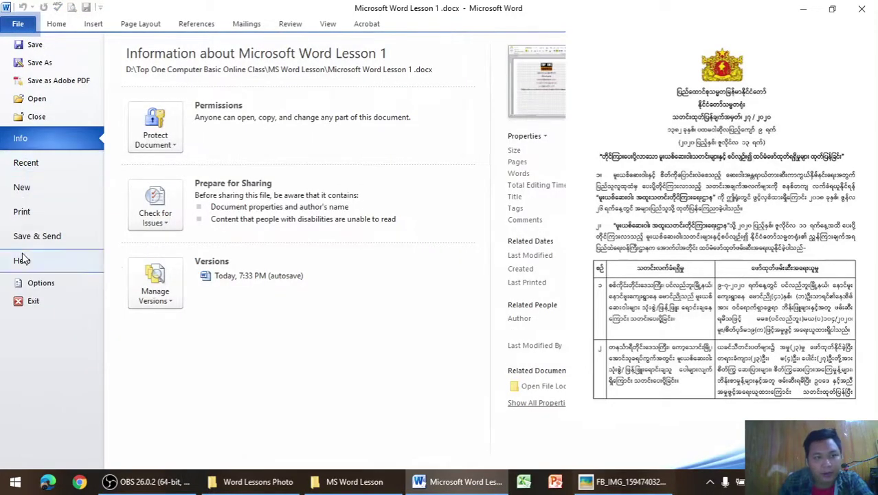
click(32, 213)
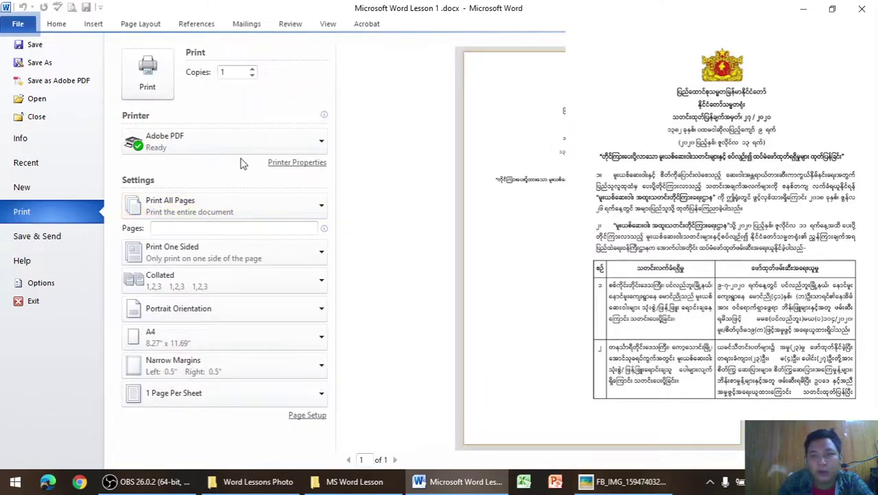
click(58, 26)
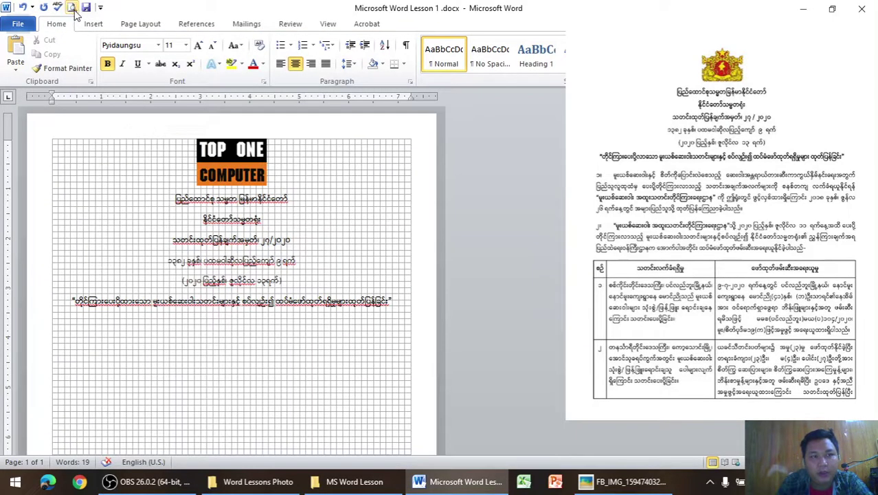
click(71, 8)
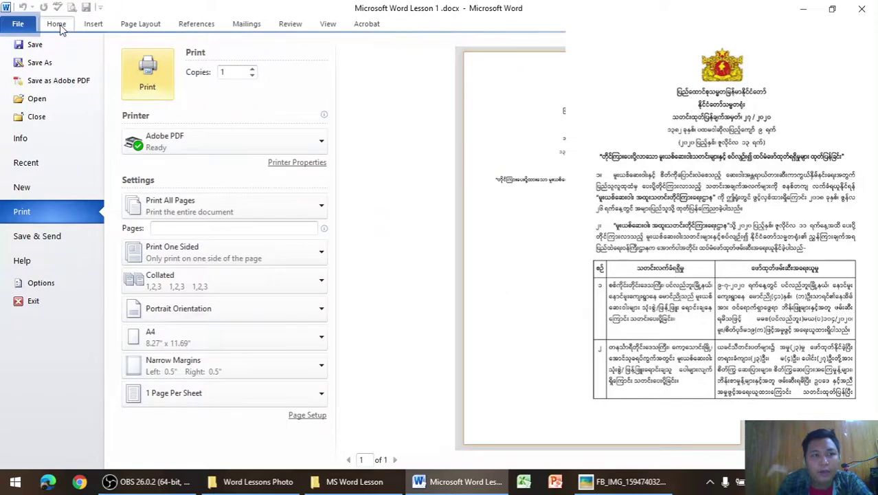
click(58, 24)
Remove and re-add the Print Preview command on the Quick Access Toolbar
click(99, 8)
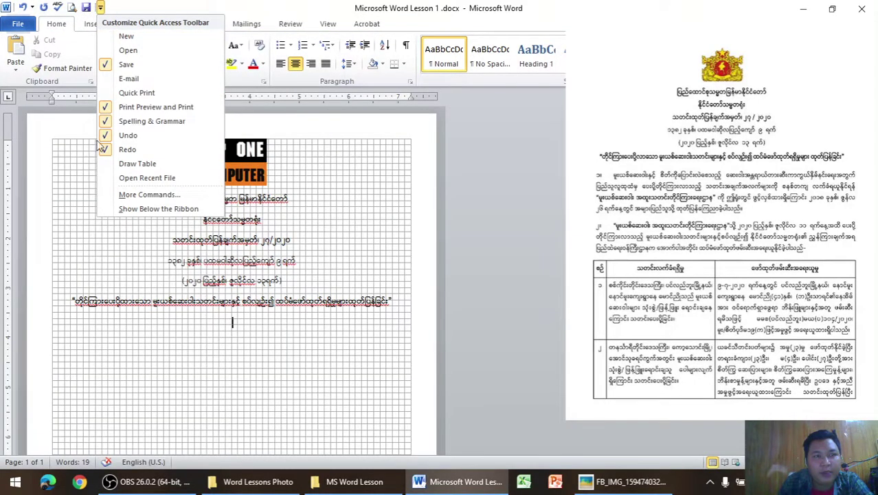
click(162, 107)
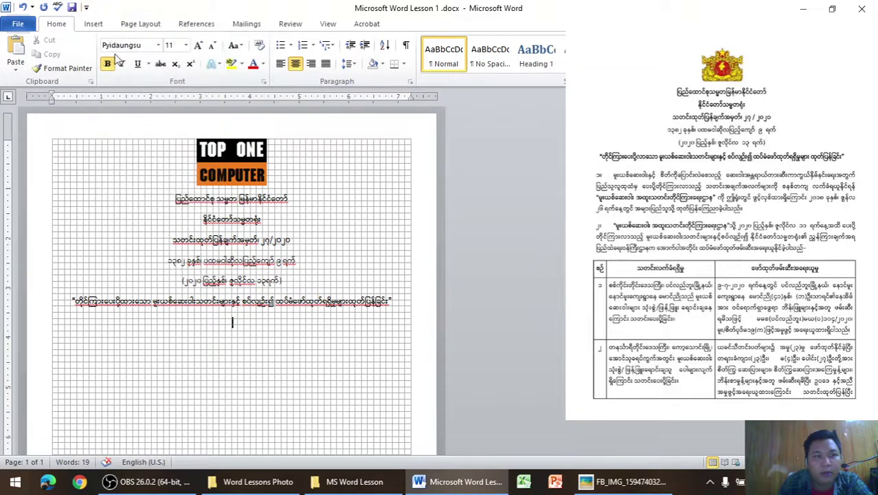
click(86, 8)
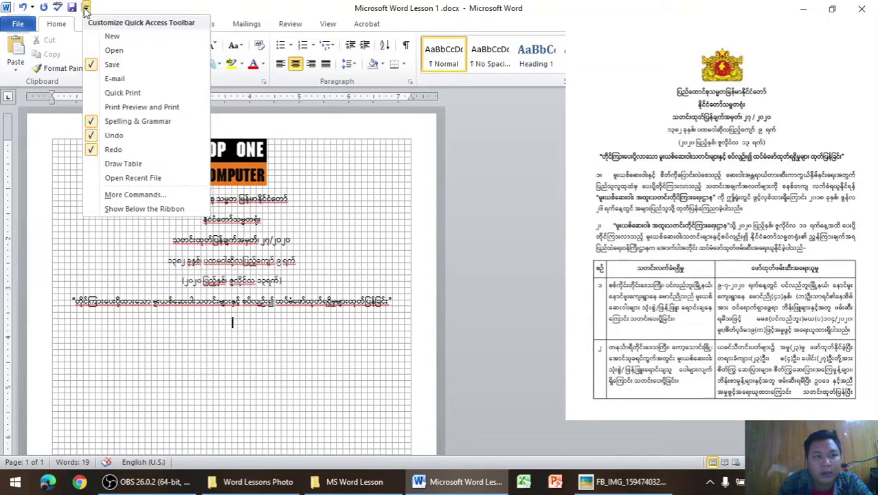
click(118, 108)
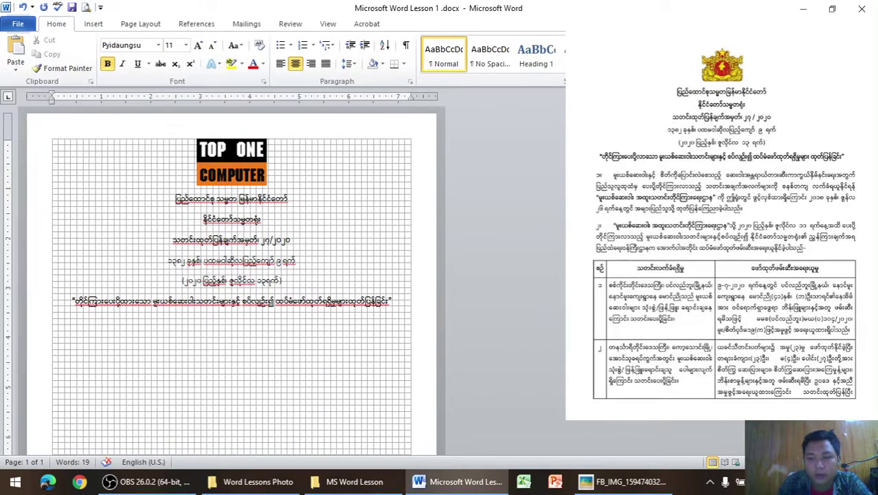
ctrl+scroll(385, 289, up, 1)
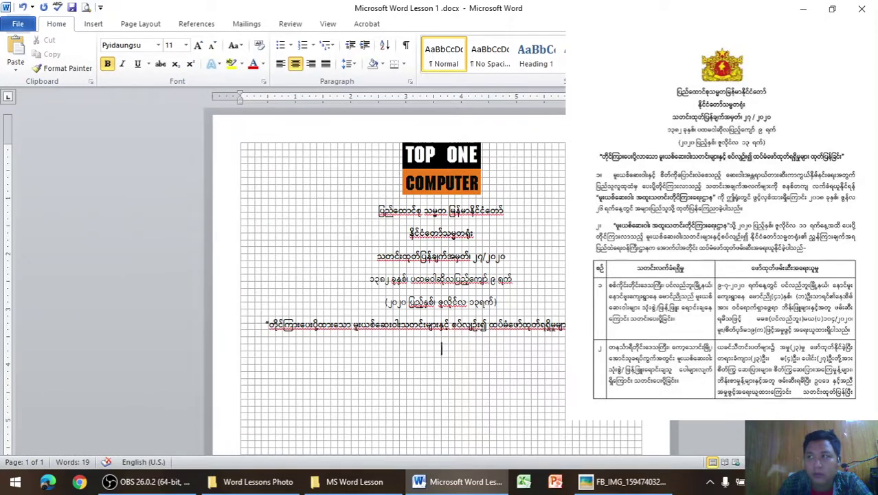
ctrl+scroll(343, 281, down, 1)
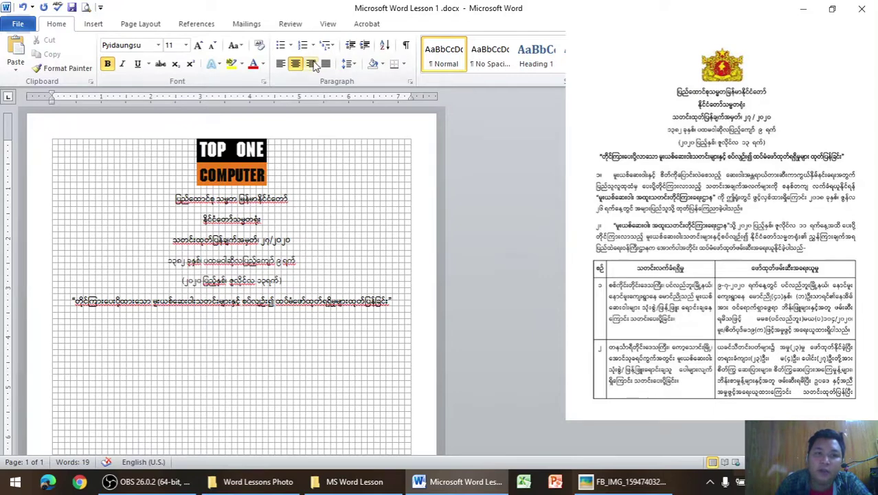
Switch the empty line under the title from centred to justified alignment
click(281, 64)
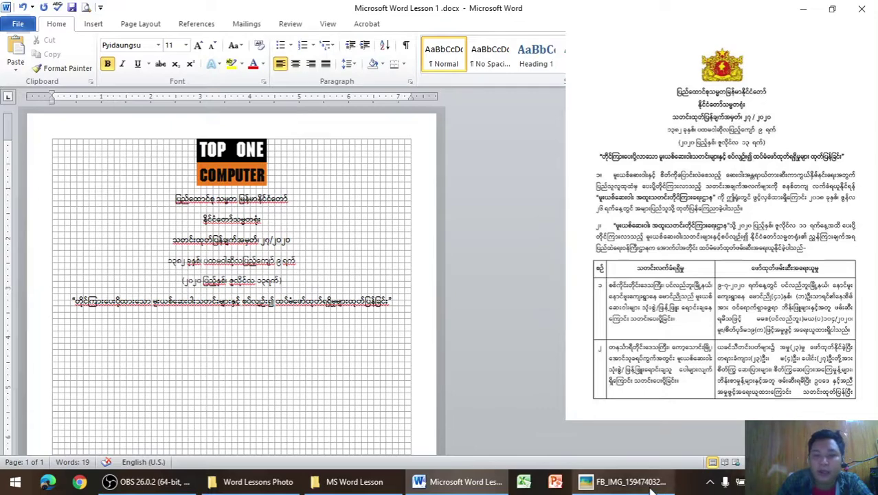
click(622, 481)
drag(478, 48, 394, 45)
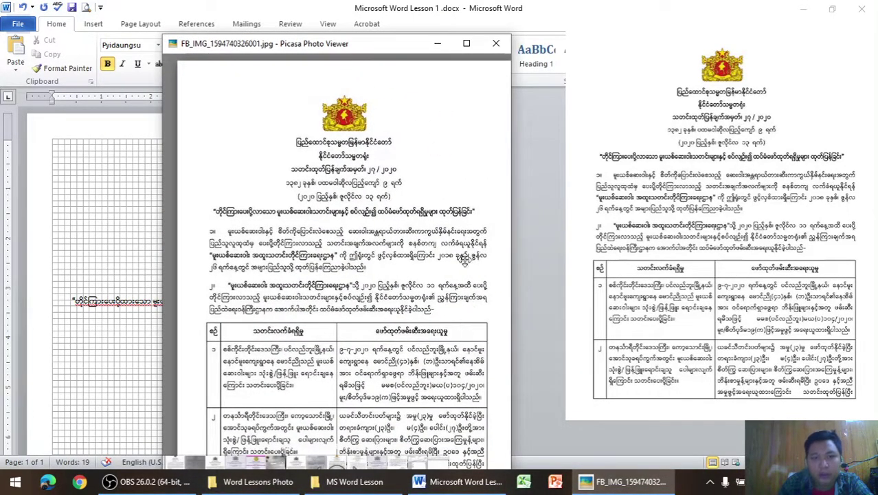
click(437, 44)
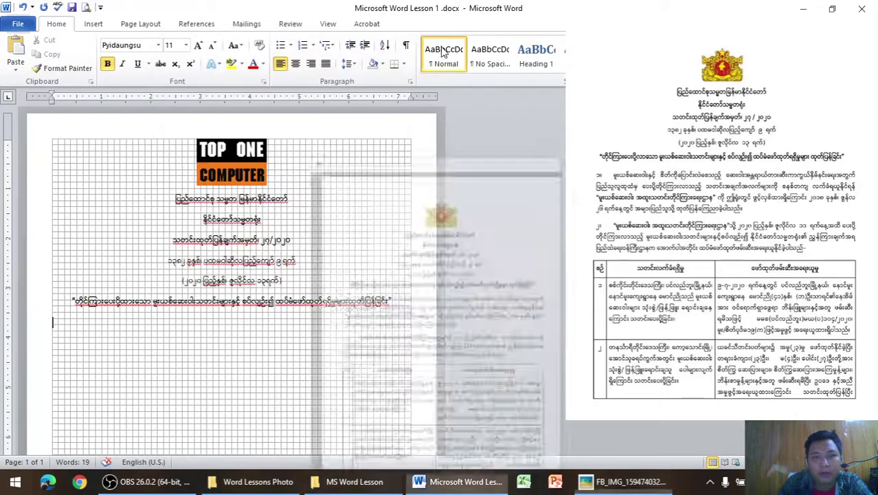
click(327, 63)
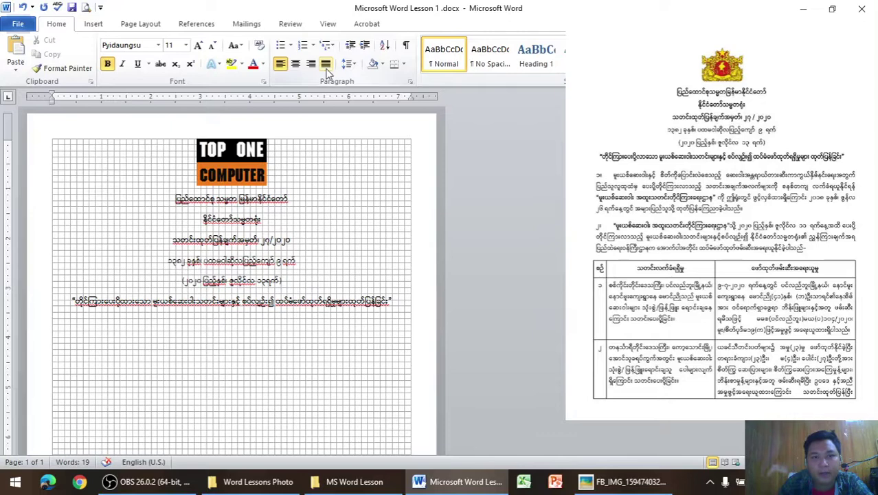
click(326, 65)
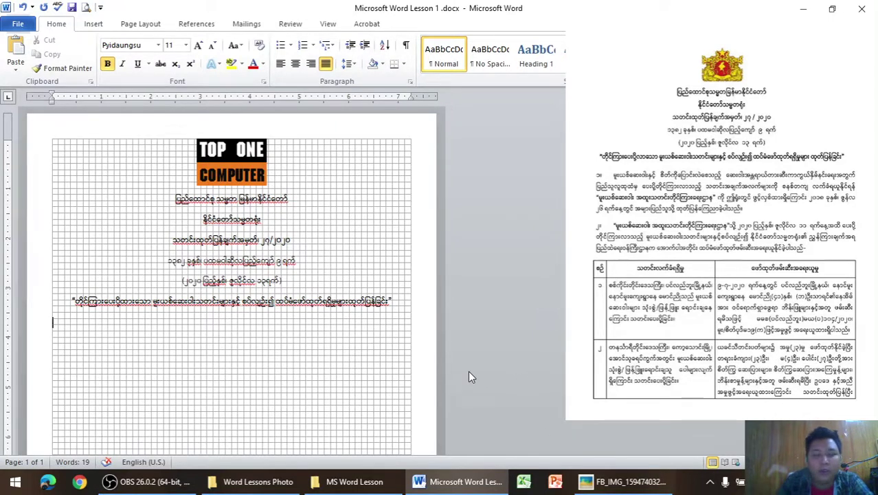
Type the paragraph number ၁။ on the justified line and follow it with a tab
text(၁။)
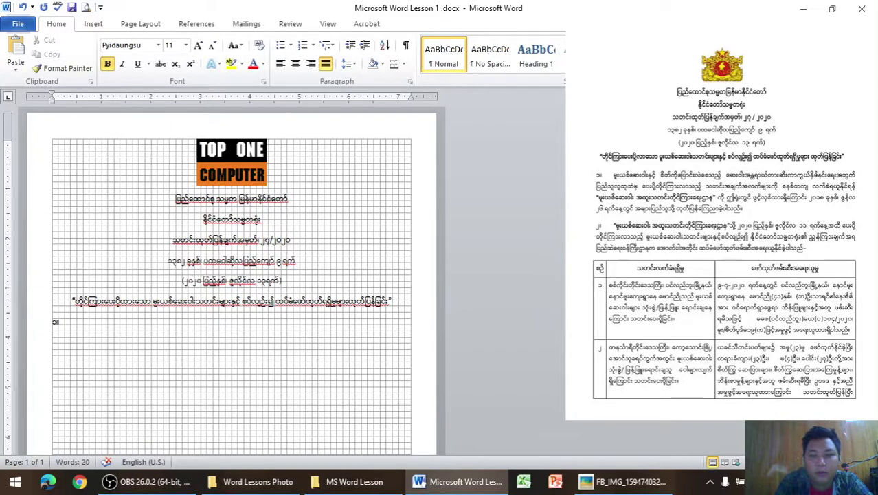
click(629, 482)
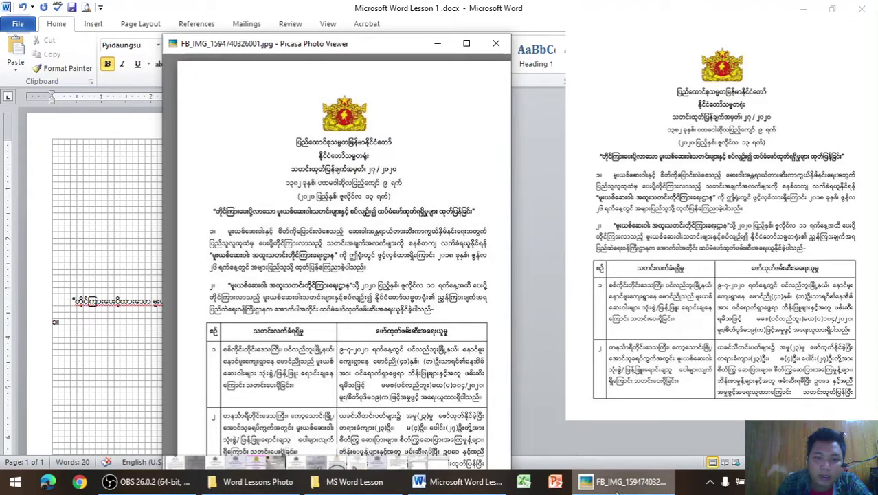
click(617, 484)
click(617, 484)
click(617, 484)
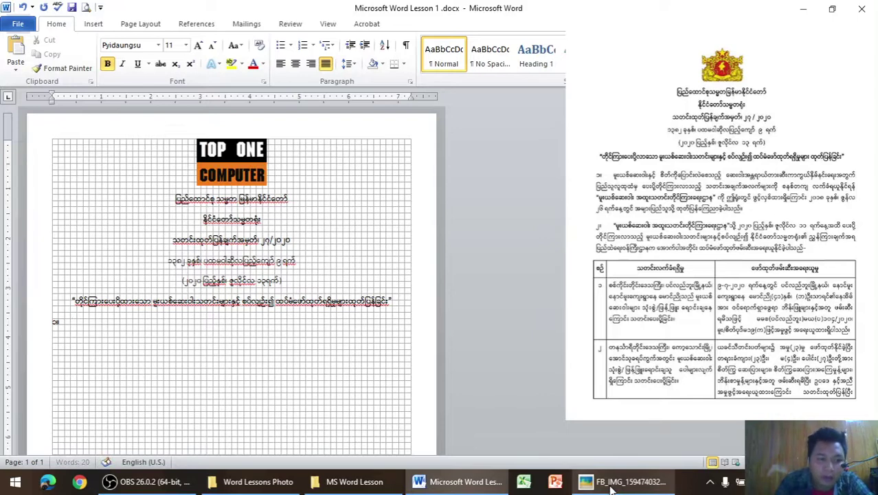
key(BackSpace)
key(BackSpace)
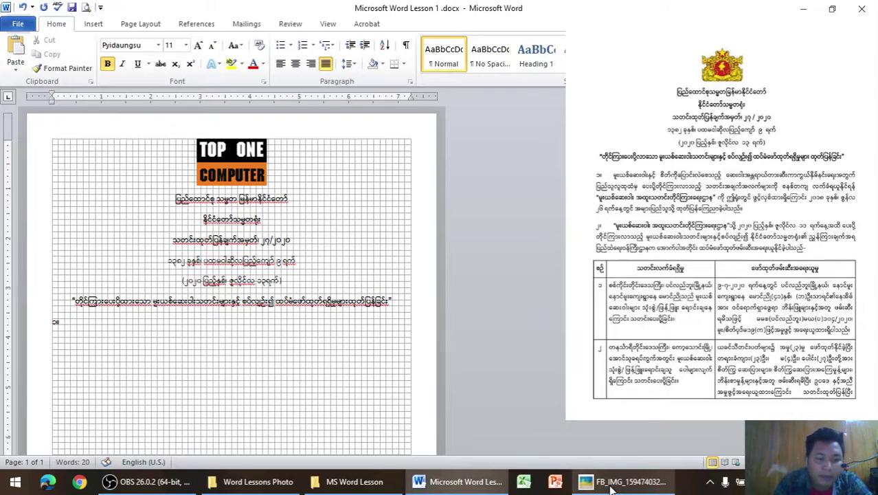
key(Tab)
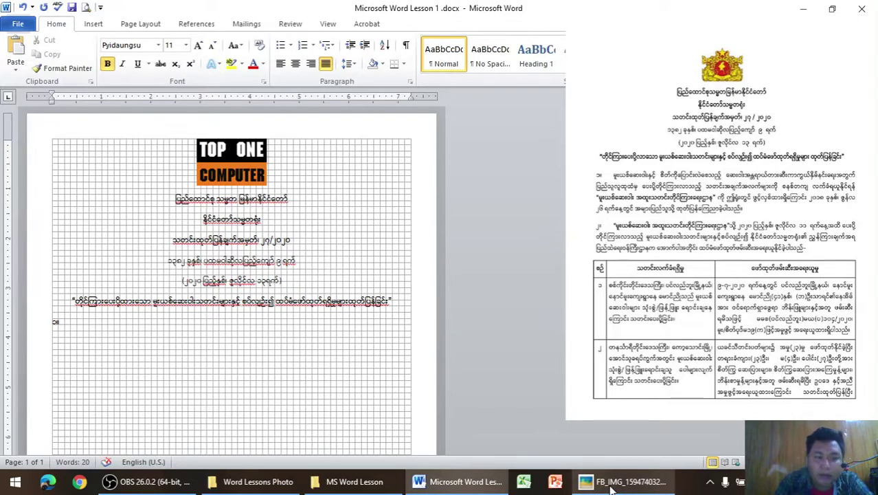
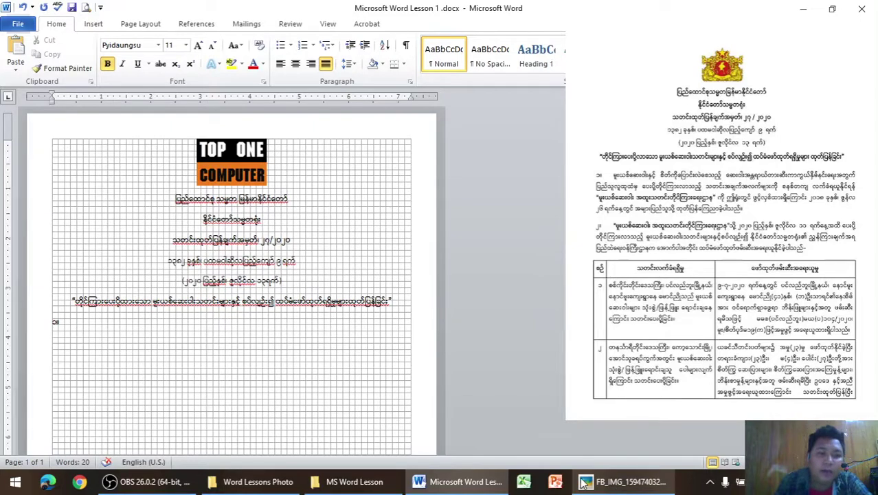
Indent after ၁။ and type paragraph 1's opening Burmese words from the announcement image, fixing typos
click(583, 484)
click(460, 482)
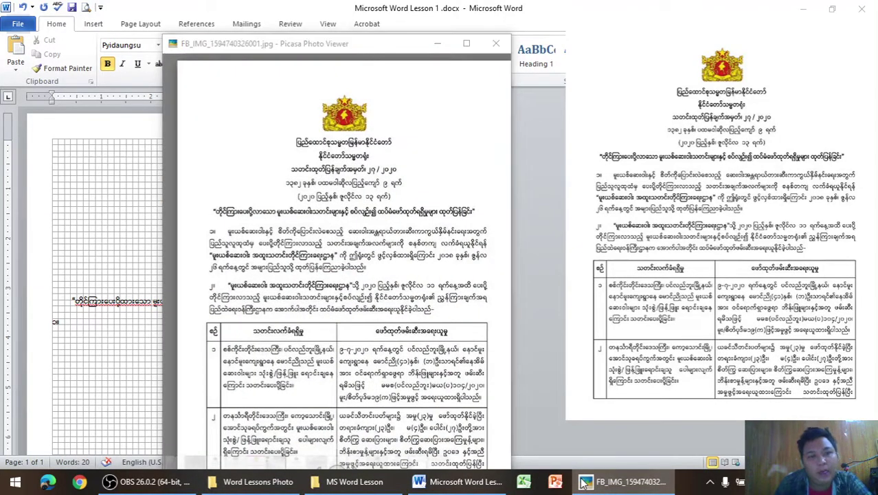
key(Tab)
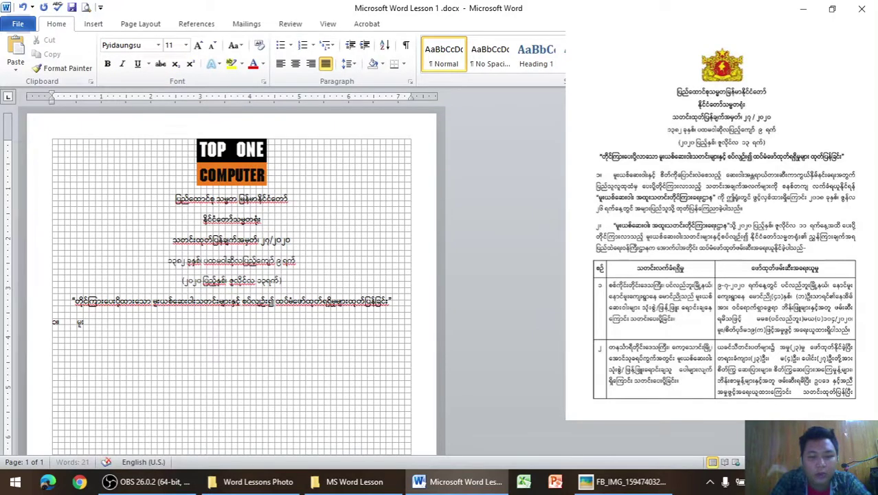
text(းယစ်ဆေး)
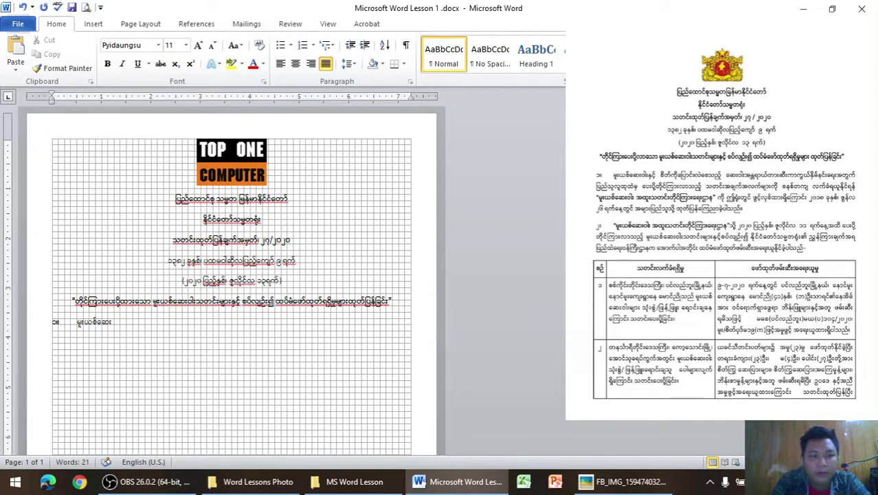
text(ဝ)
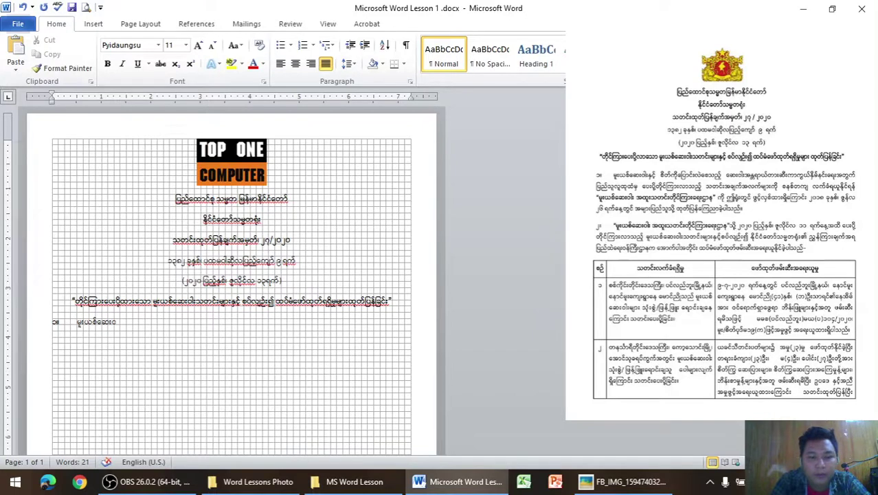
text(ါးနှင့်)
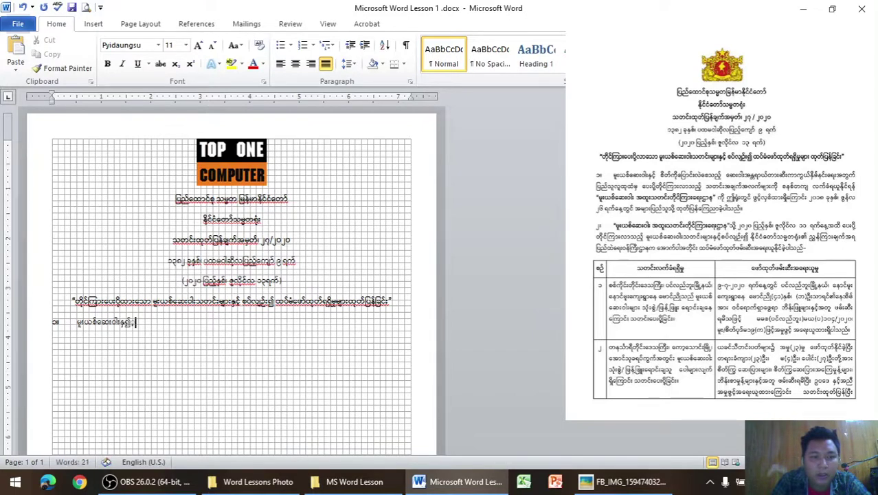
key(BackSpace)
text(င့်)
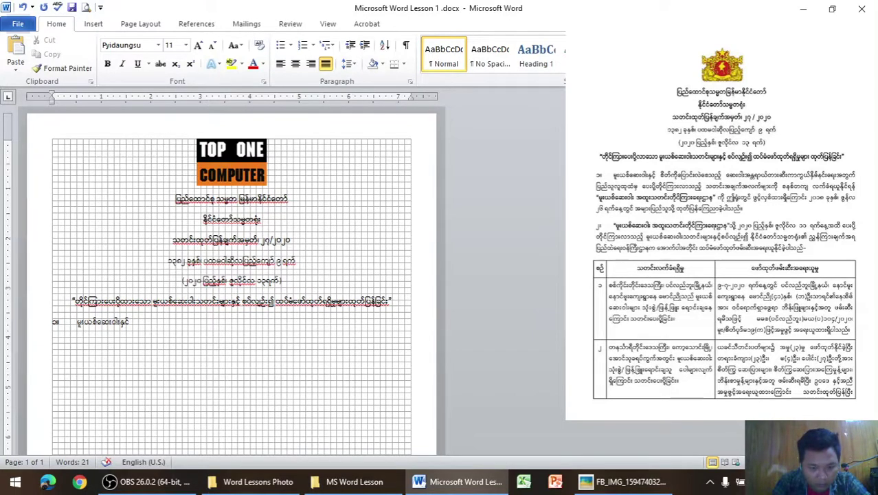
text( စိတ်ကိ)
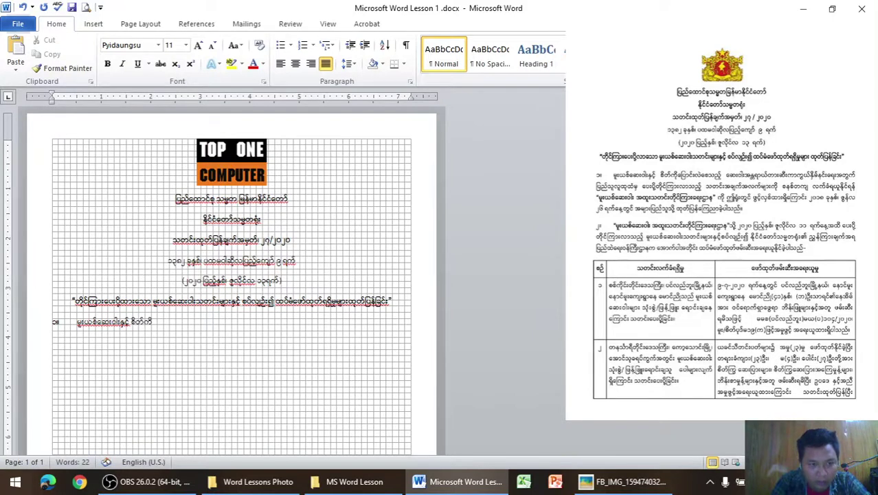
key(BackSpace)
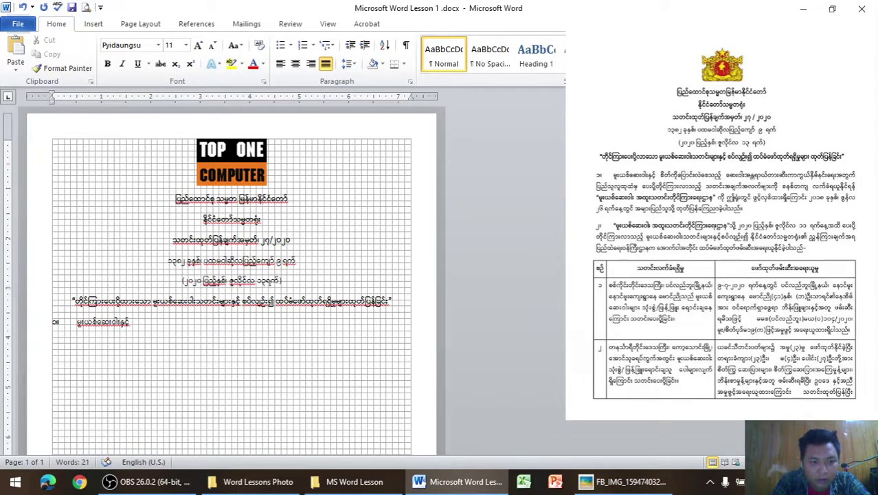
click(658, 483)
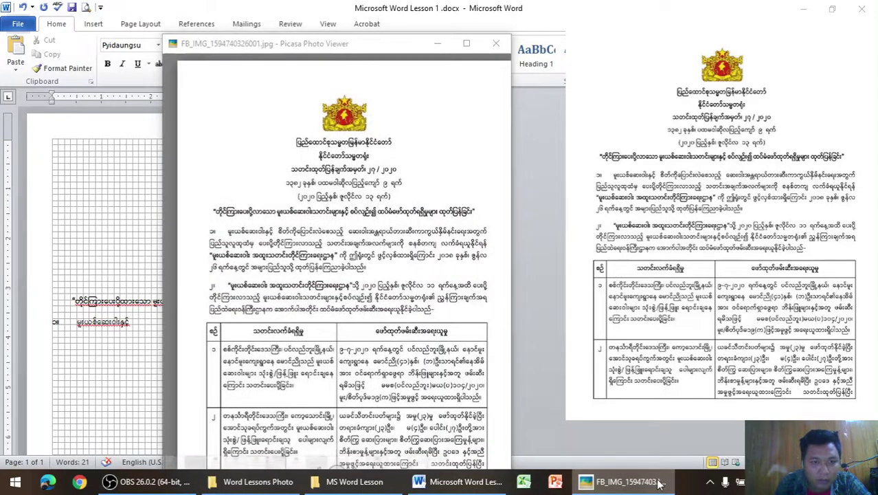
Continue paragraph ၁။ with its next Burmese words up to အတွက်, correcting typos along the way
click(659, 483)
text(ဆ)
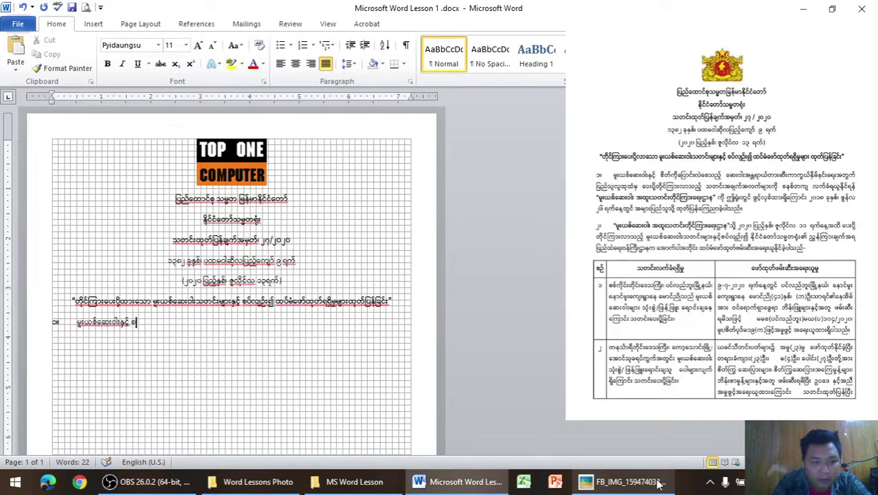
text(ေး)
key(BackSpace)
key(BackSpace)
key(BackSpace)
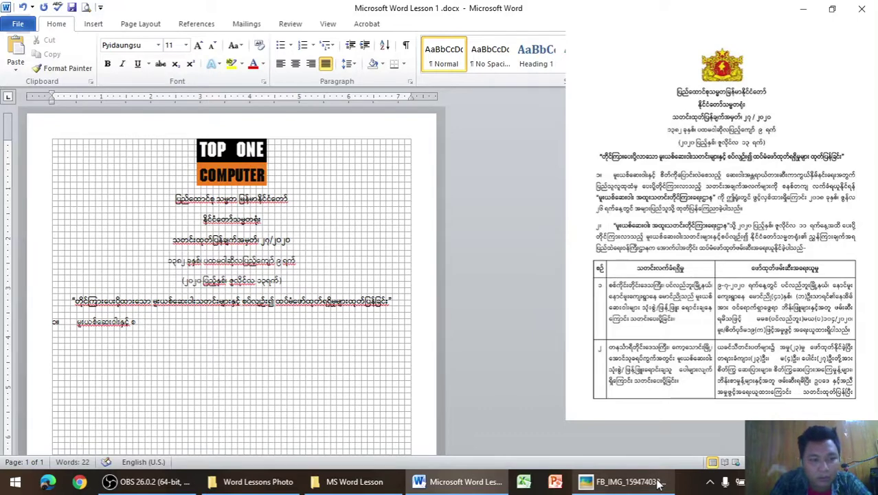
text(စိတ်ကိ)
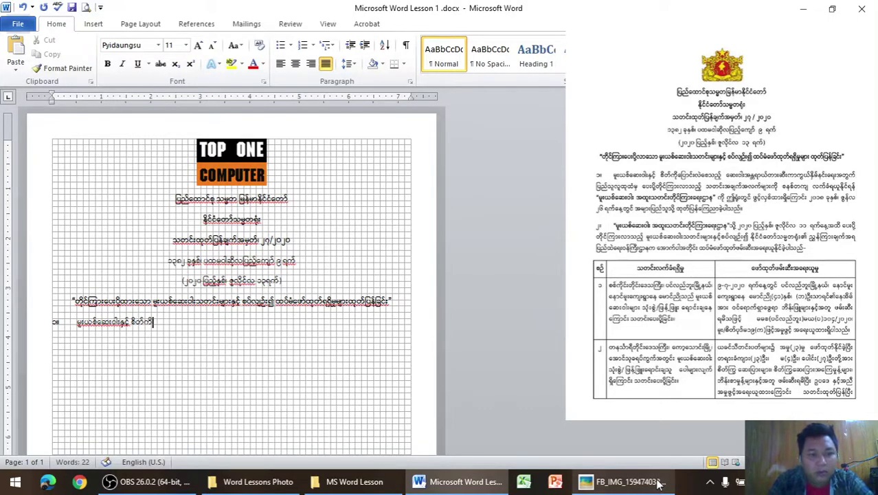
text(ုြ)
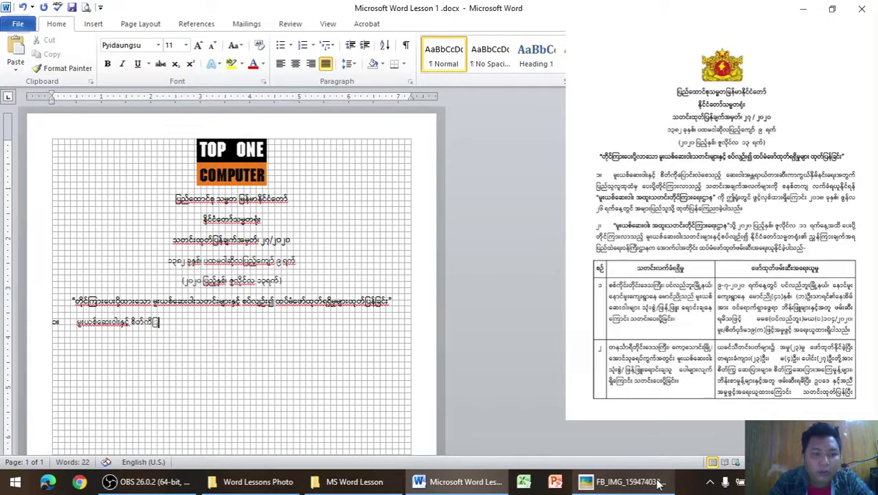
key(BackSpace)
text(ပ)
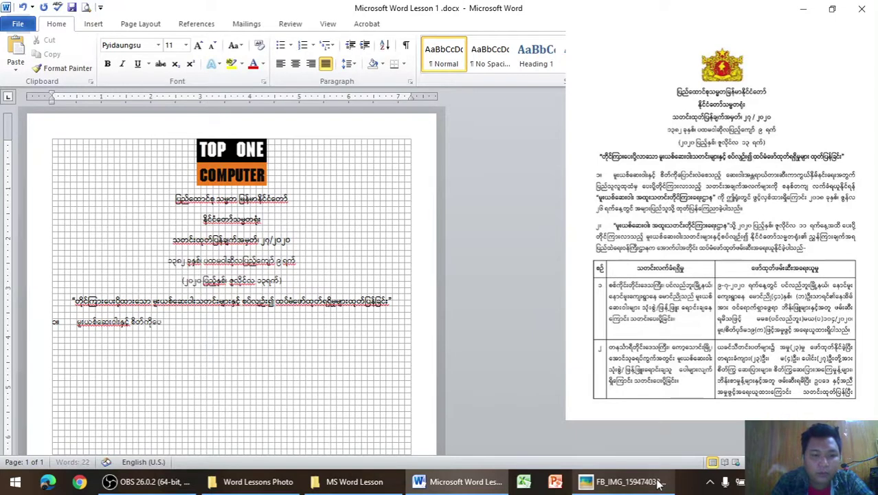
text(ြောင်းလဲ)
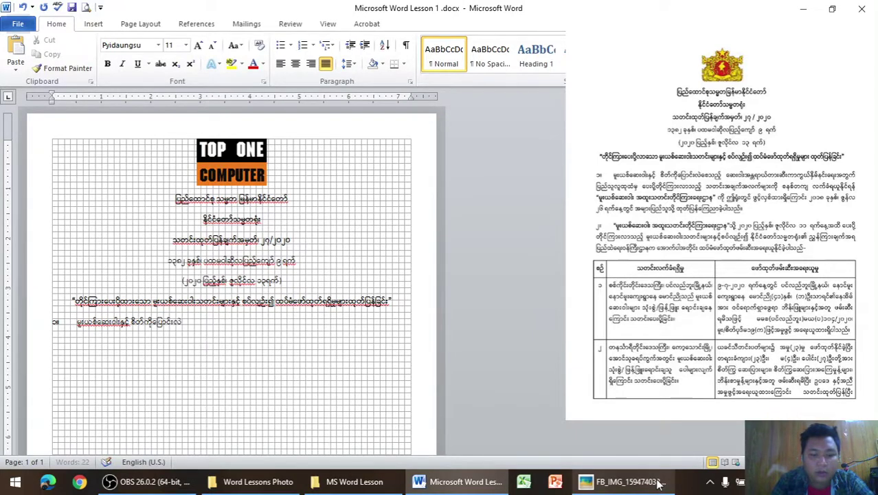
text(စေ)
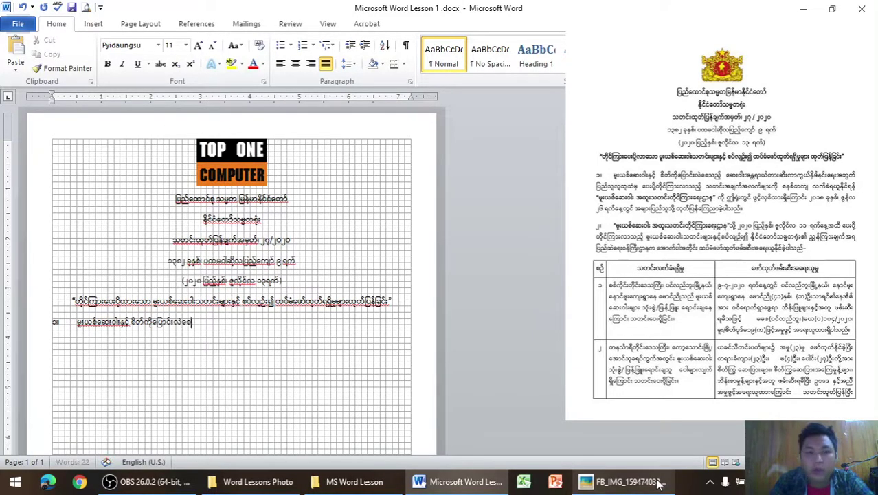
text(ည်)
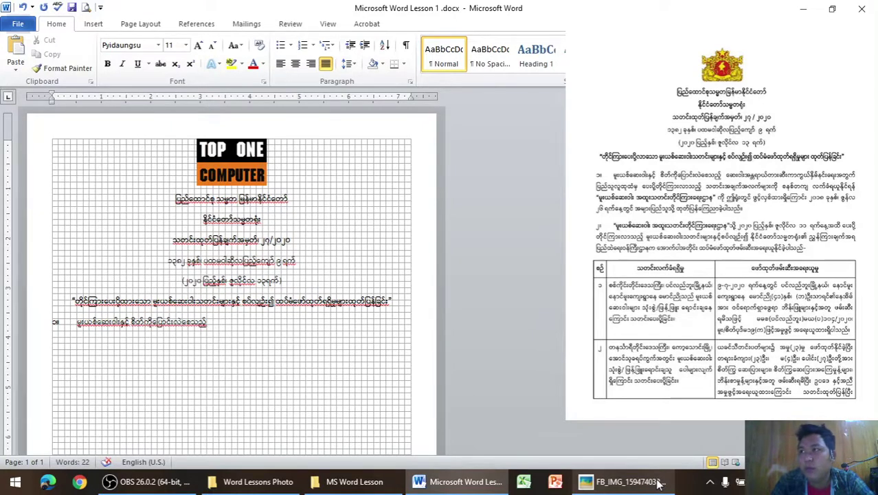
text( ဆေး)
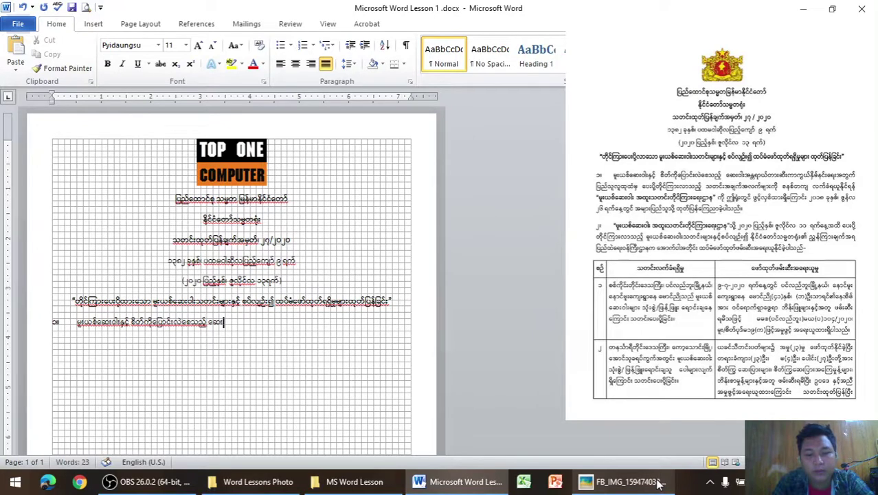
text(ဝါးများ)
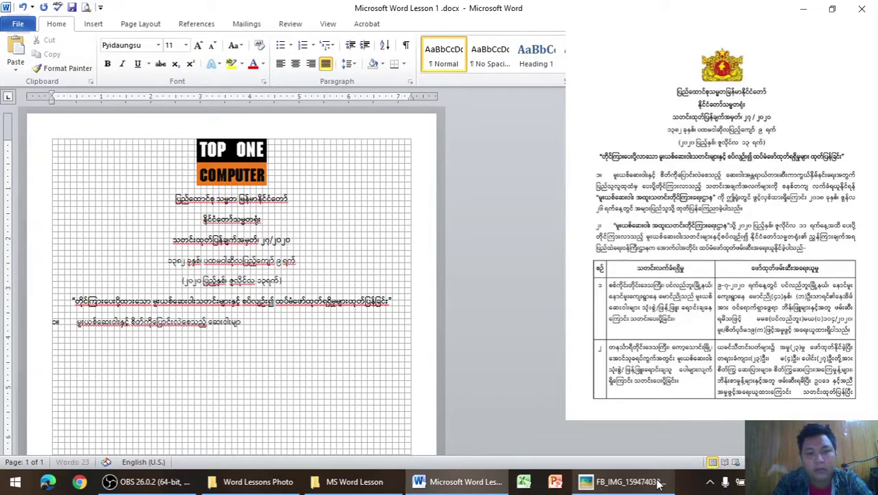
text(း)
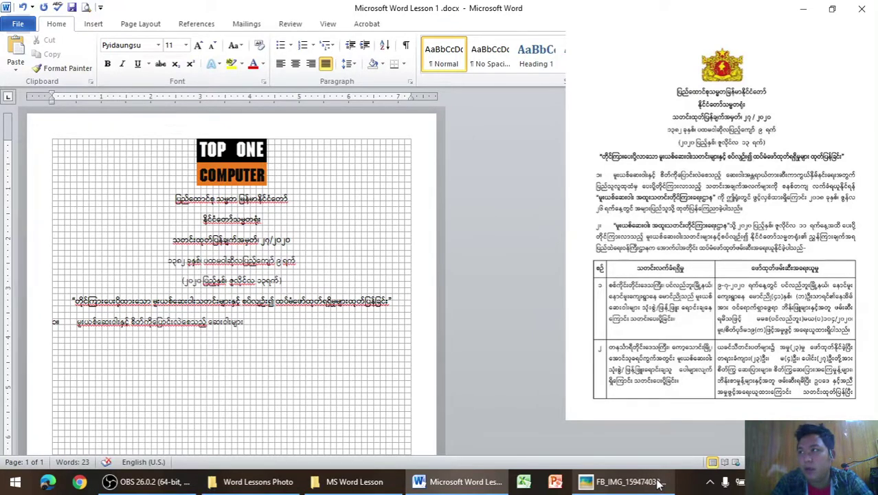
text(အနု)
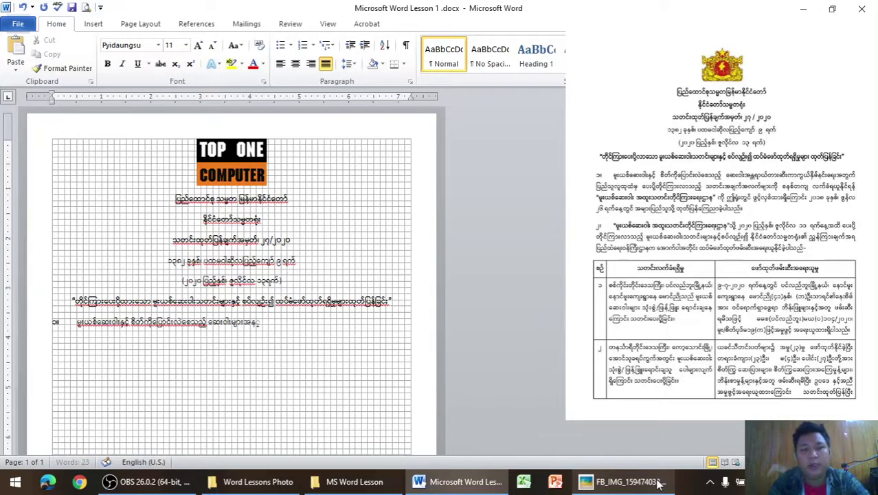
text(တ)
key(BackSpace)
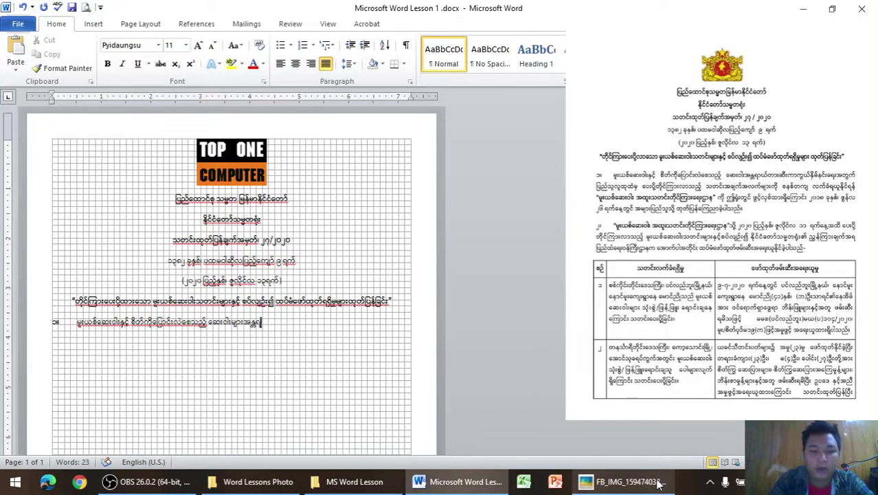
text(ာယ်)
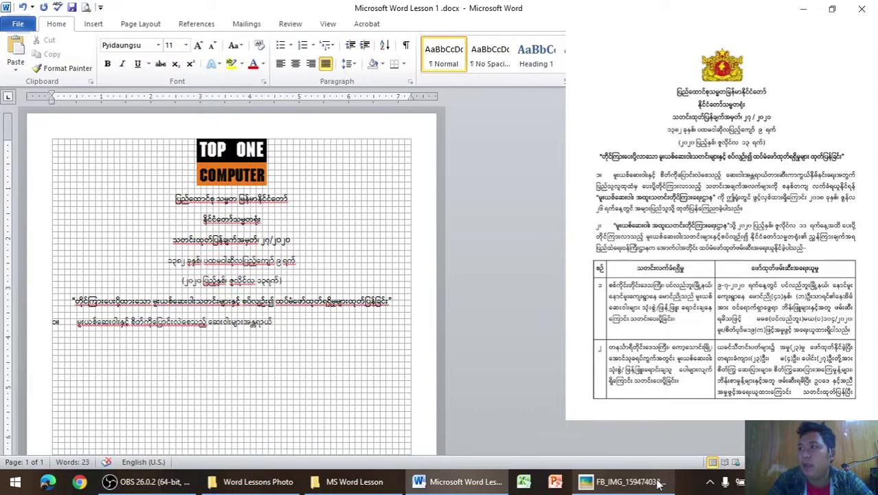
text(တာ)
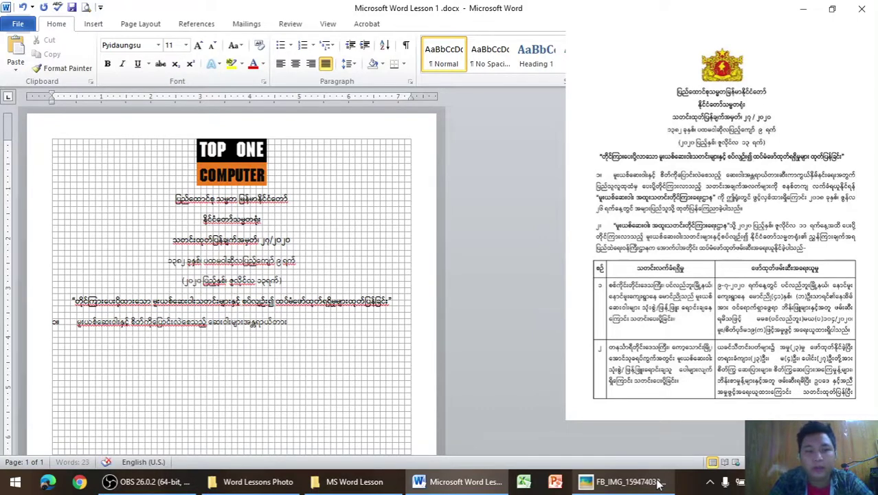
text(းဆီးကာ)
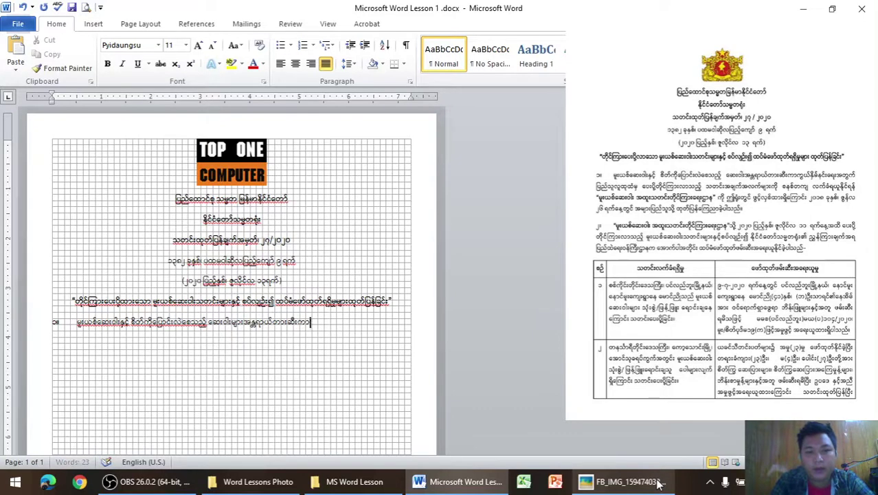
text(ြ)
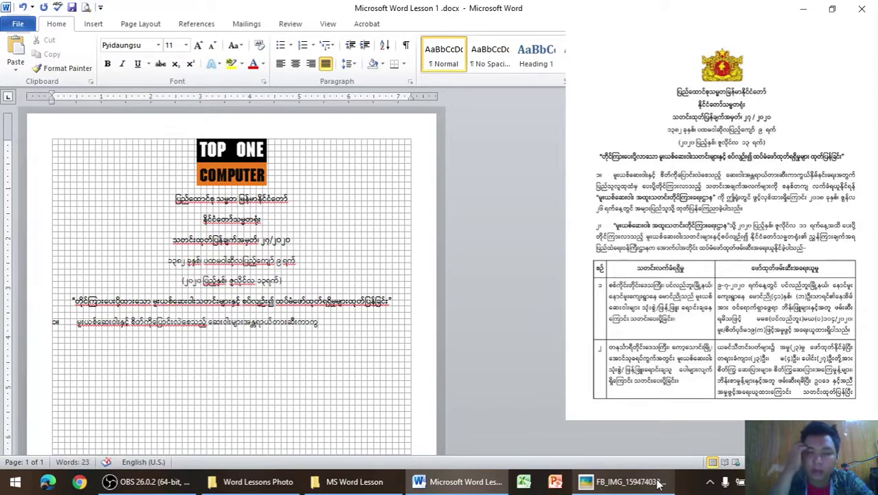
text(ယ်န)
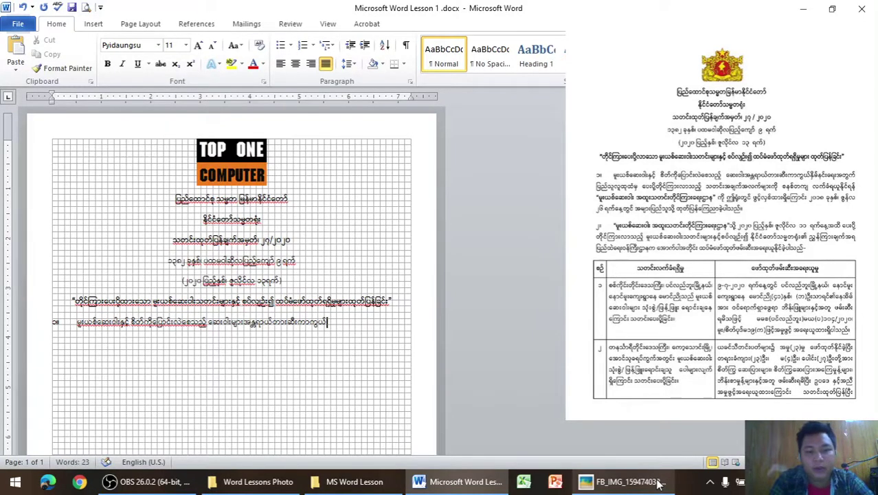
text(ို)
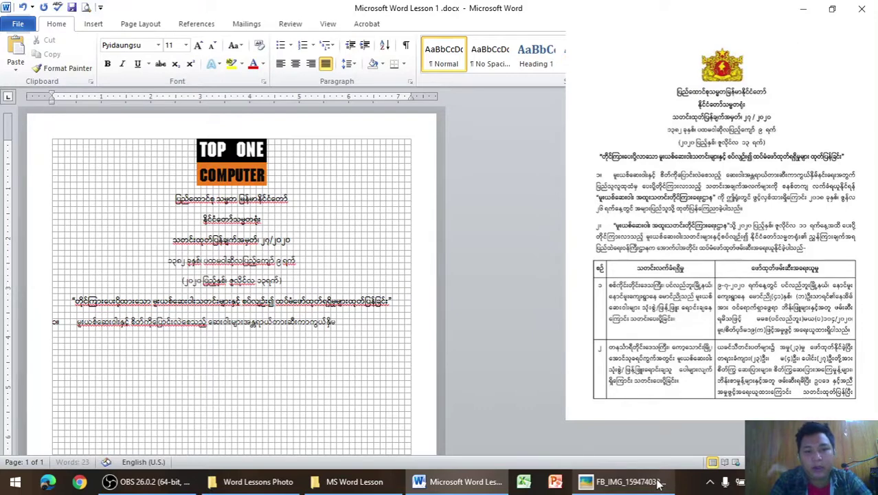
text(င်းရေ)
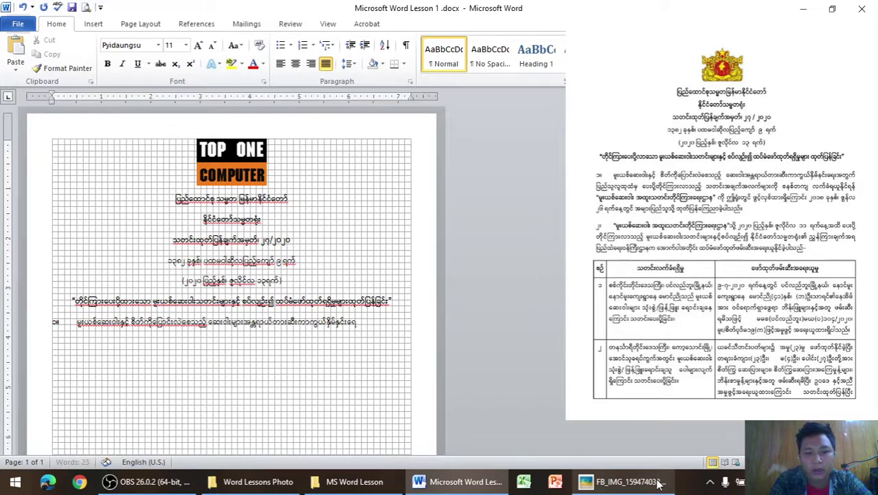
text(အတွ)
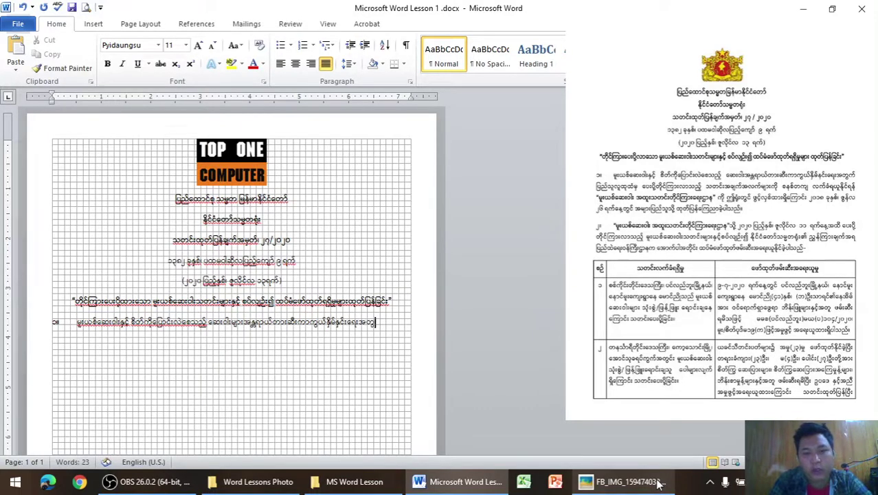
text(က်)
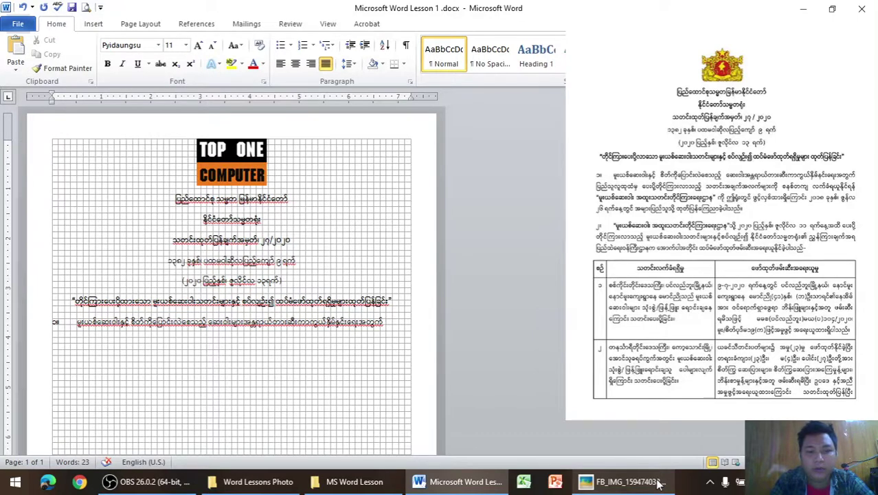
Extend paragraph ၁။ through နေ့စဉ်တကျလက်ခံရယူနိုင်ရန် and begin the drug-related phrase on the next line
text(ပြည်သူ)
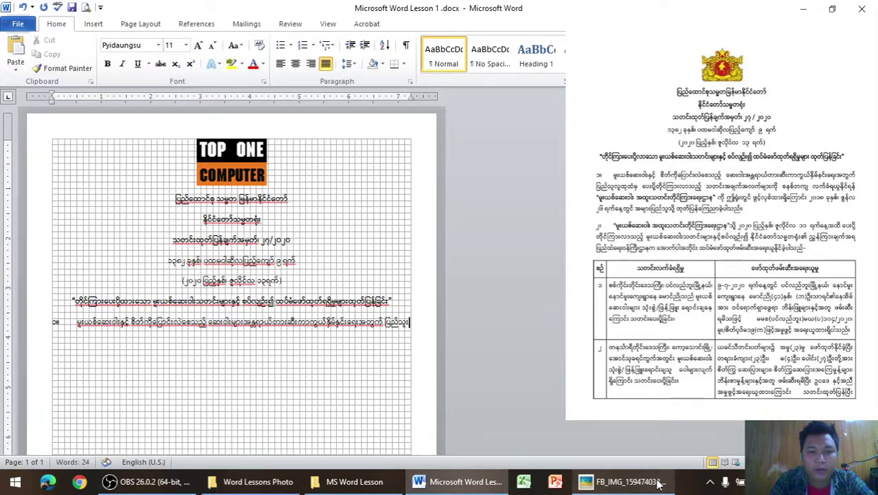
text(လူထု)
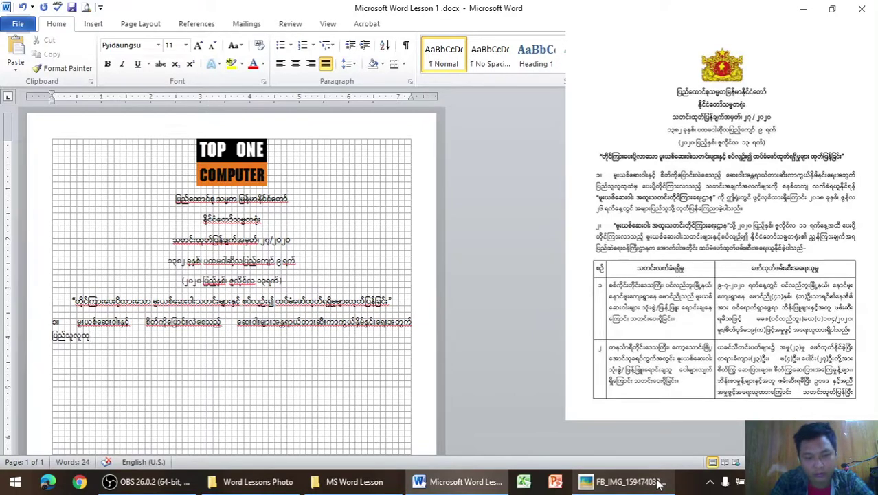
text(ထံ)
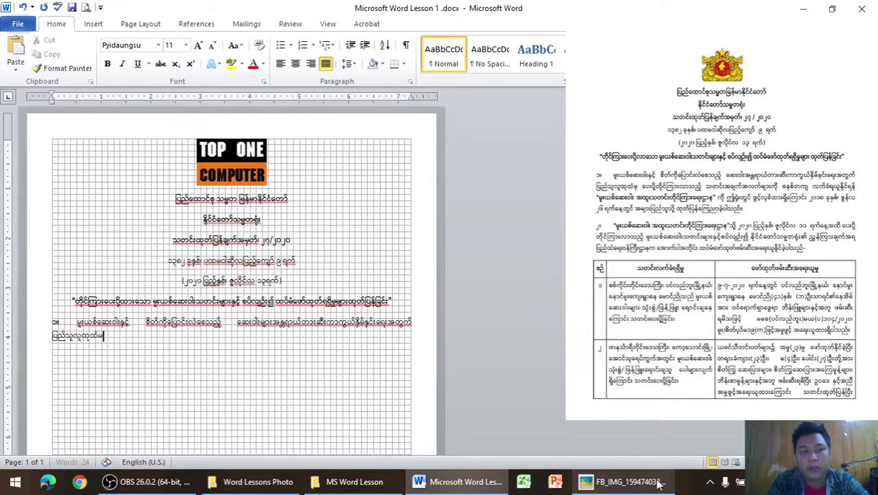
text(မှ)
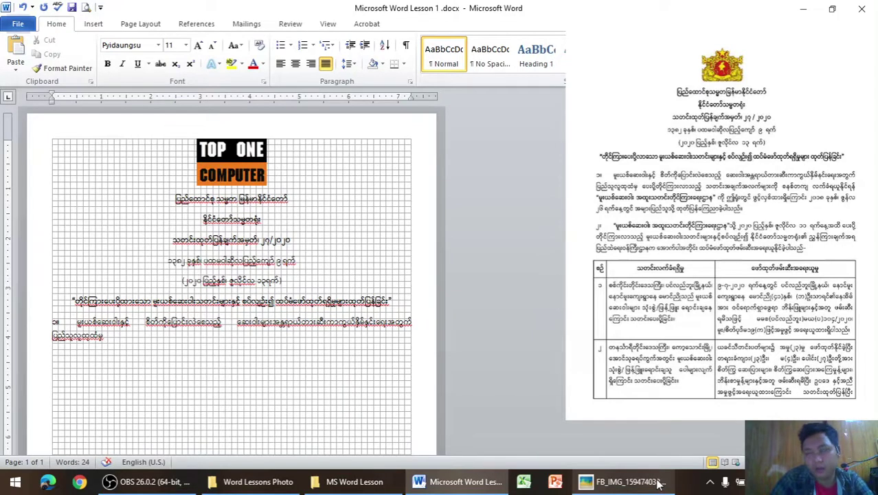
text( ေ)
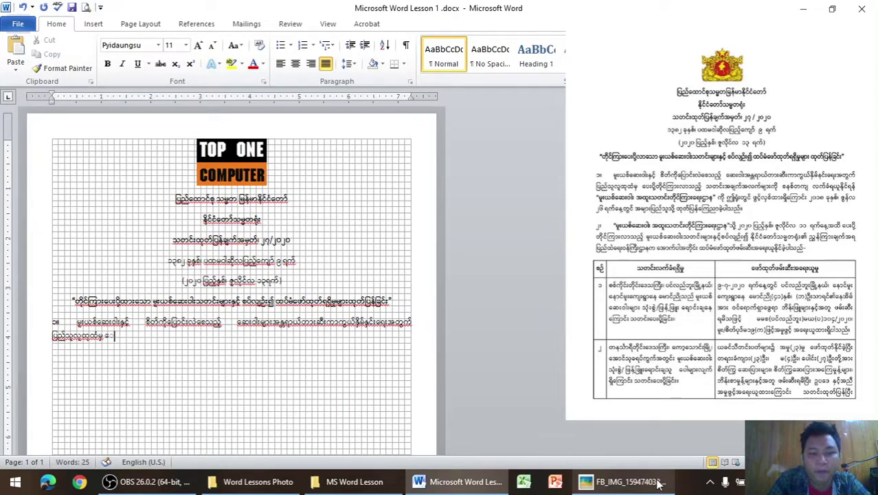
text(ပးပို)
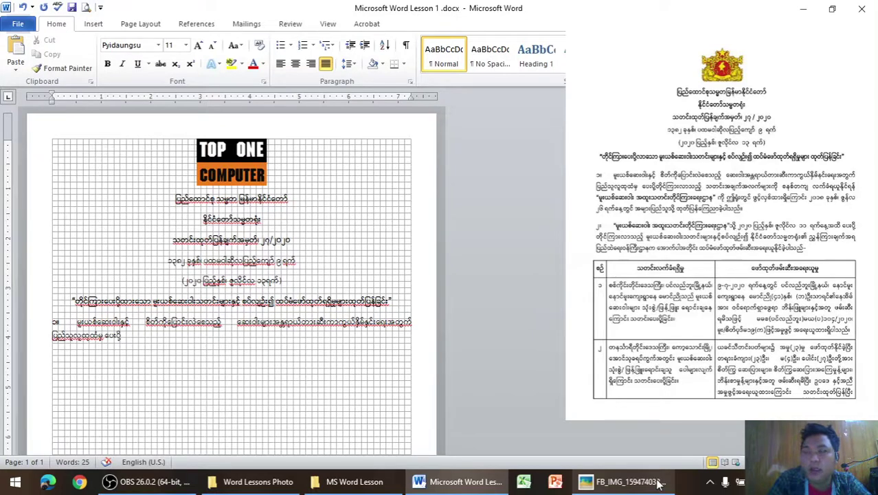
text(့ကြား)
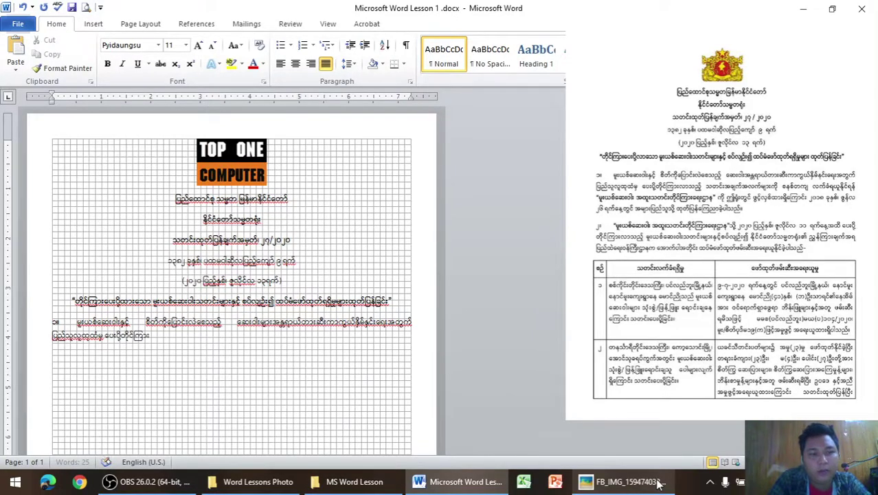
text(သော)
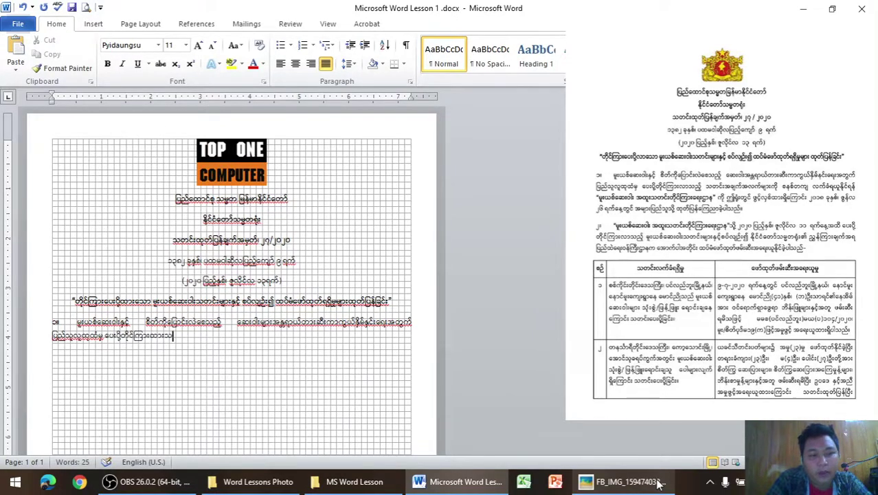
text(ည်)
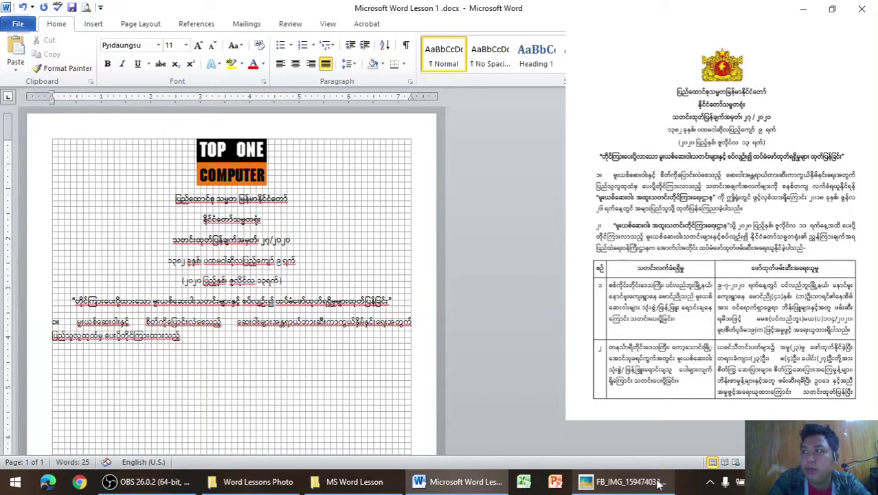
text( သ)
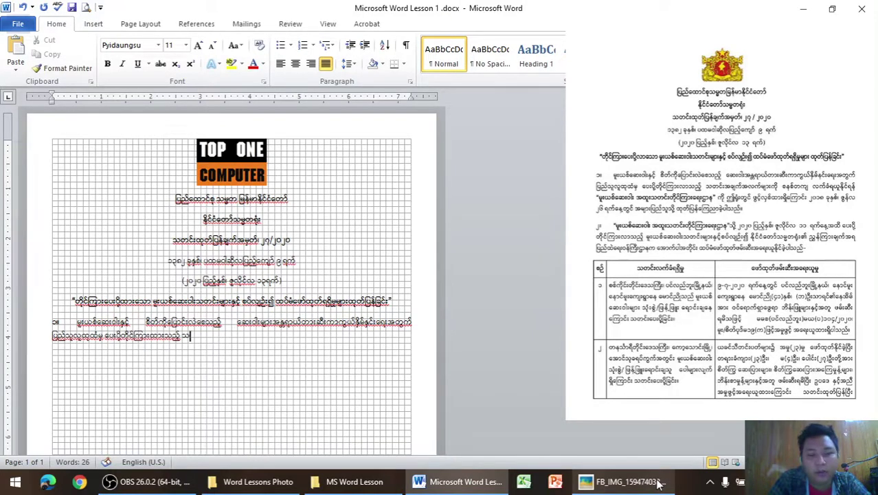
text(တင်းအ)
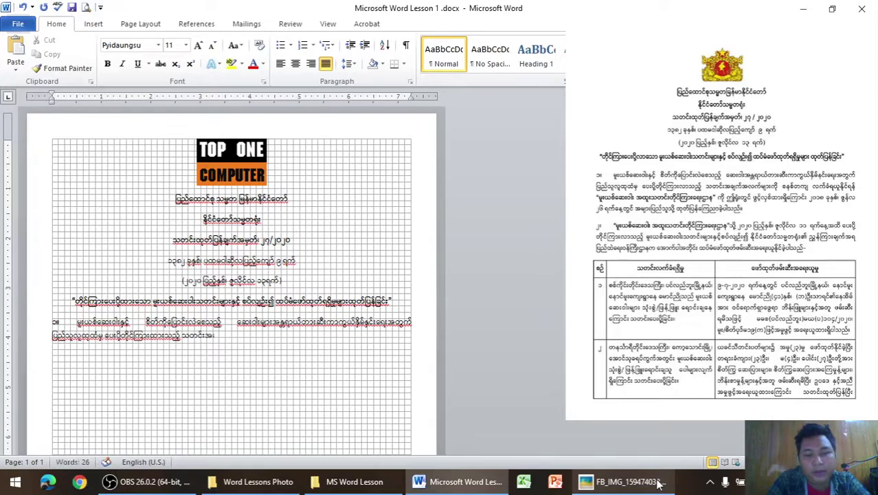
text(ချက်အလက)
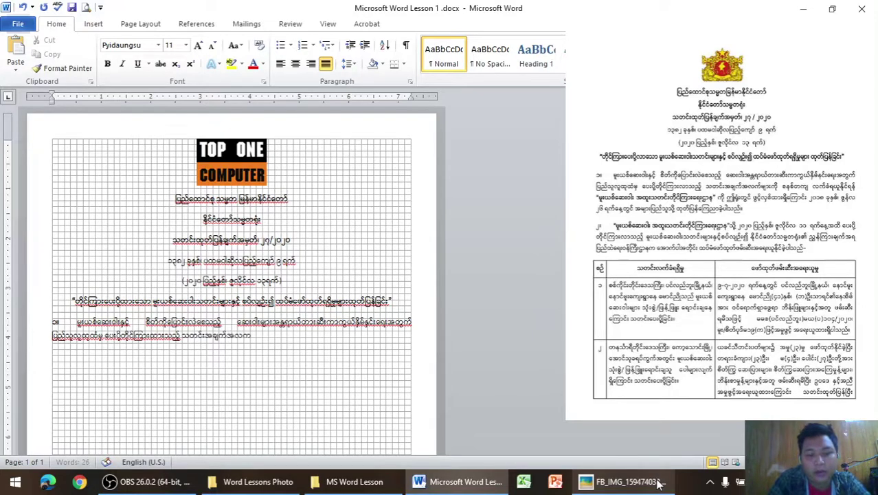
text(်များကို)
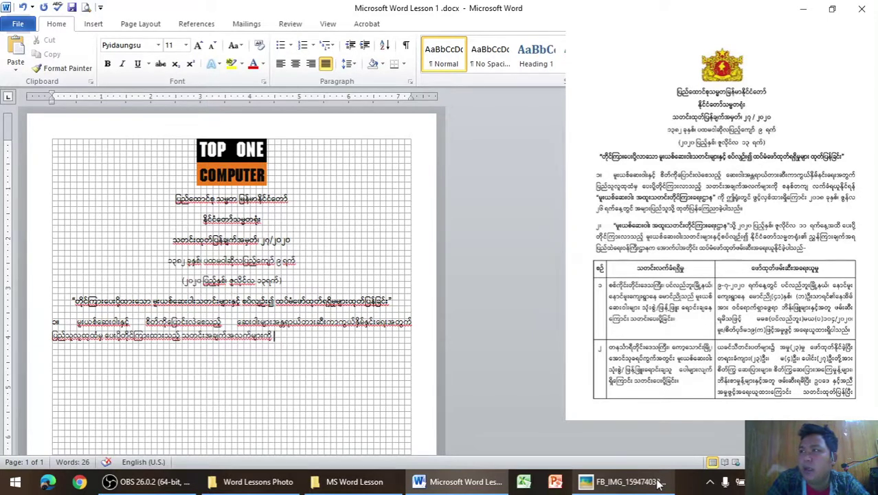
text(နေ)
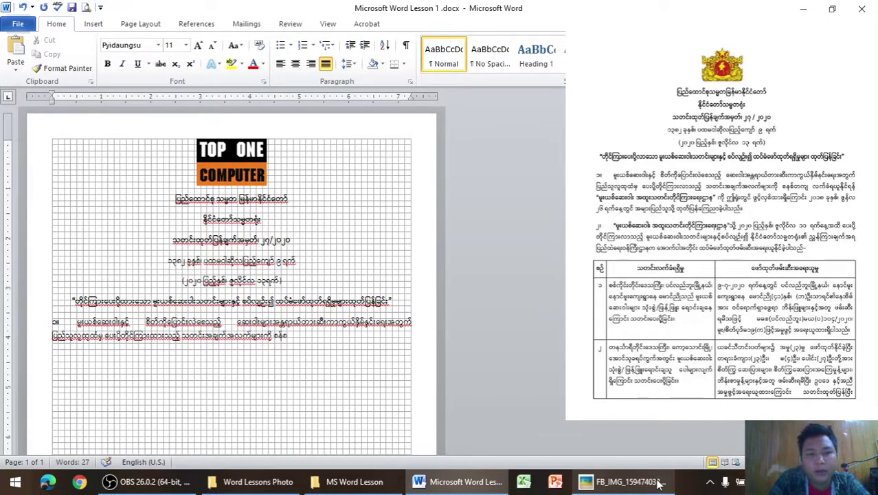
text(့)
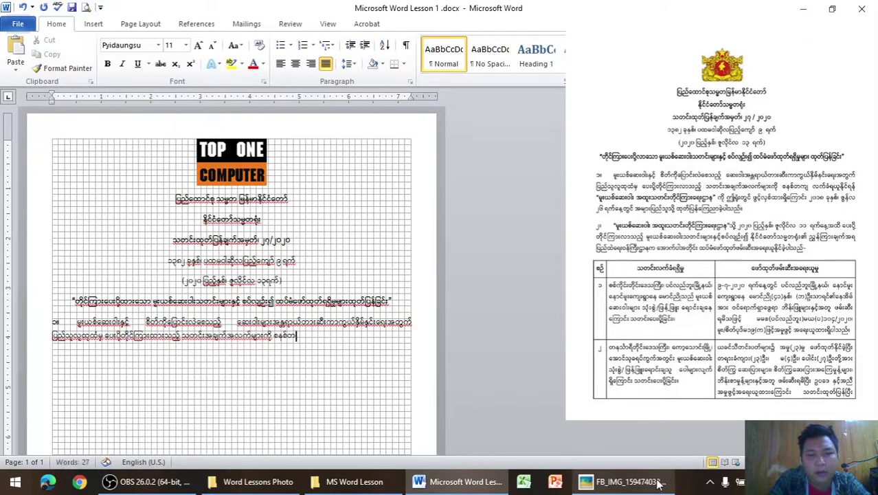
text(စဉ်တကျ)
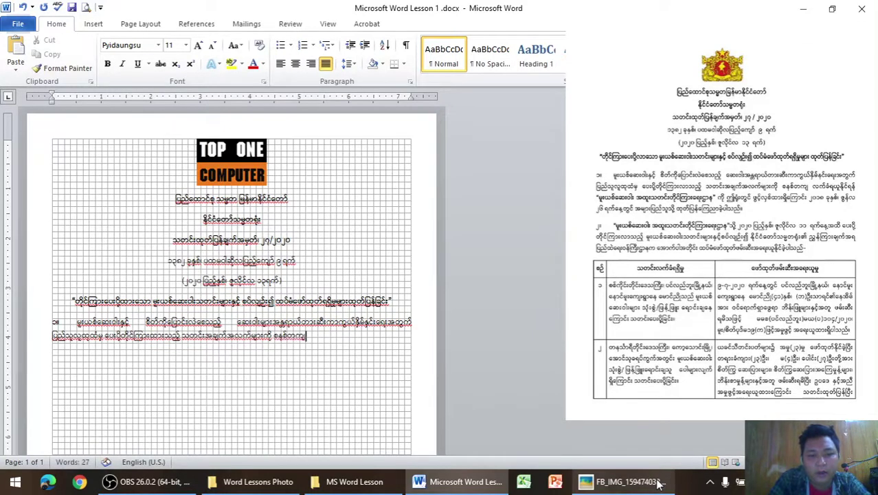
text(လက်)
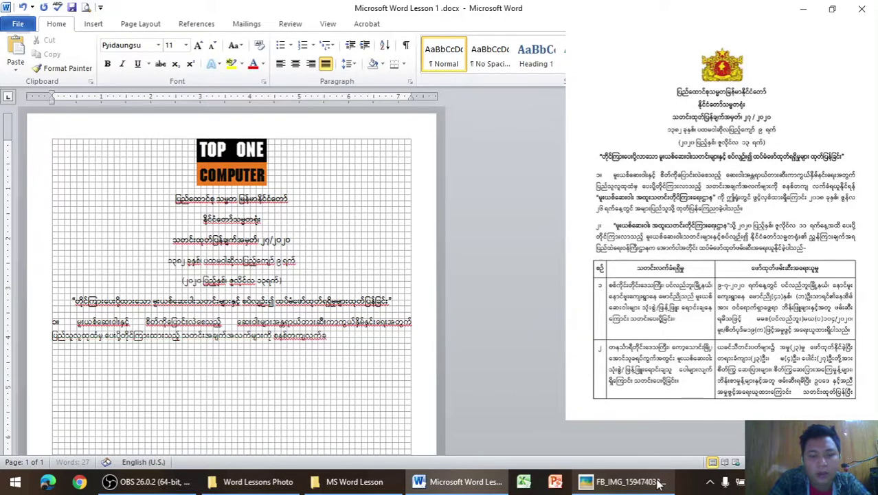
text(ခံရ)
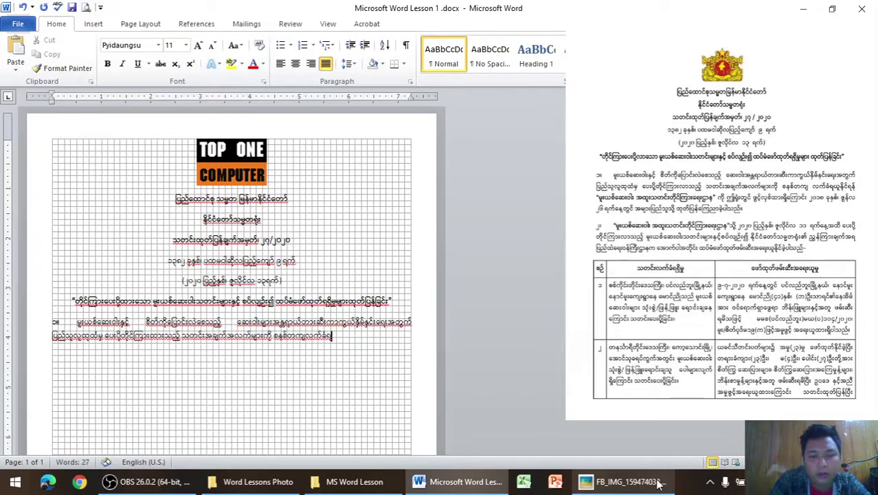
text(ယ)
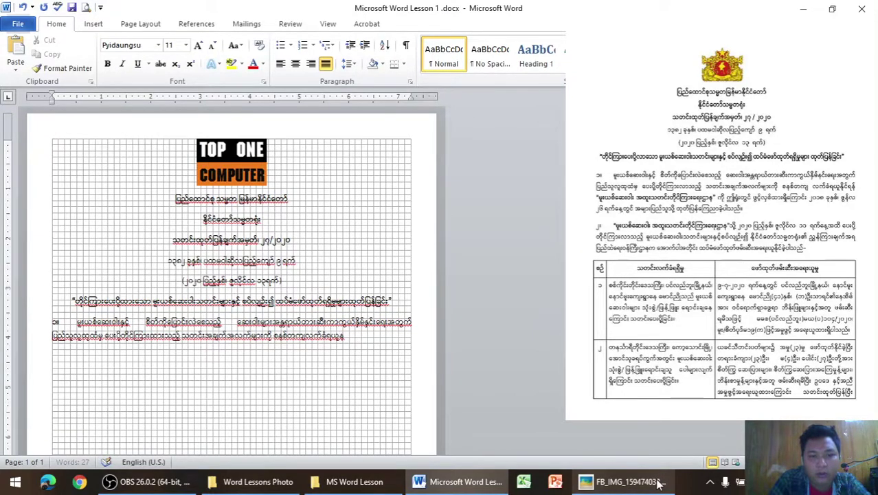
text(ူနိုင်ရန်)
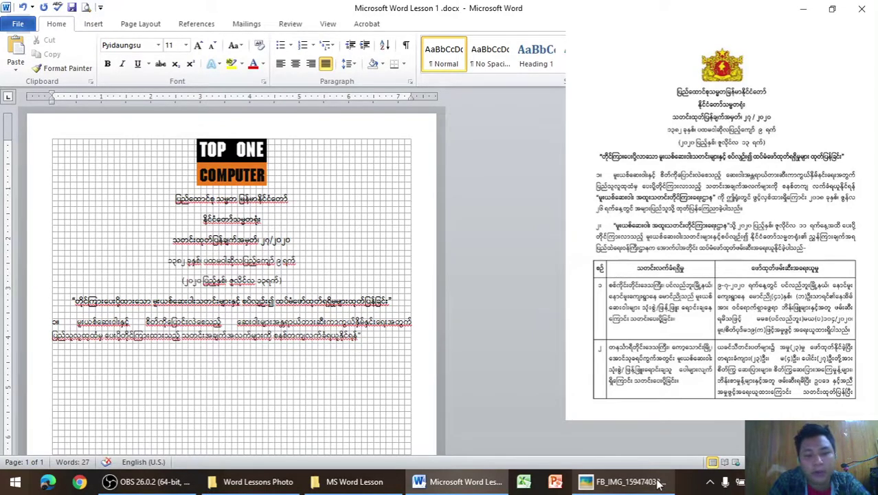
text(မျ)
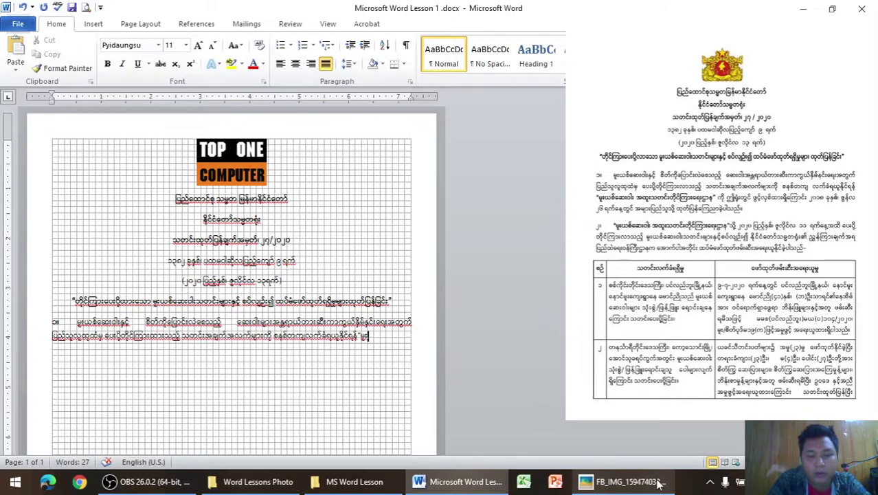
text(းယစ်ဆေ)
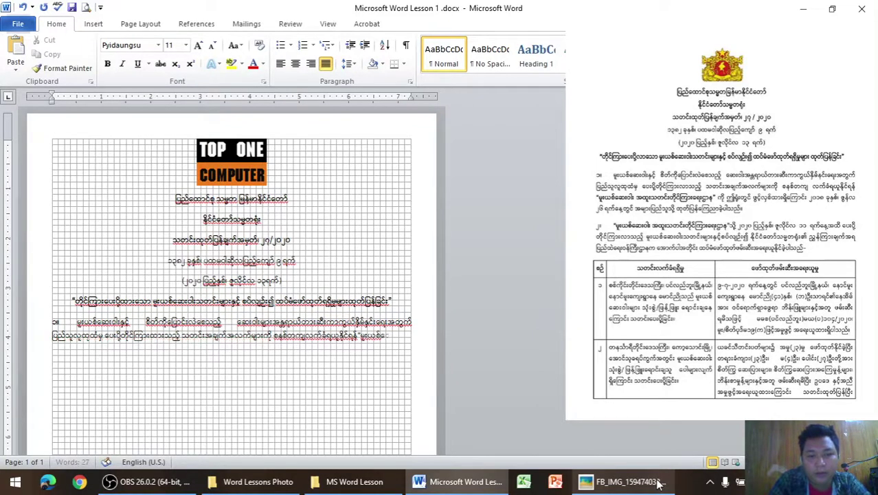
text(းဝ)
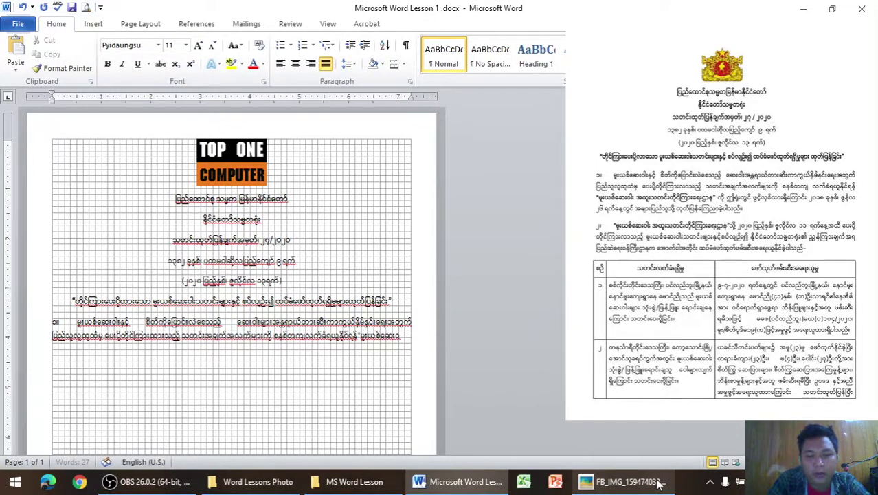
text(ါး)
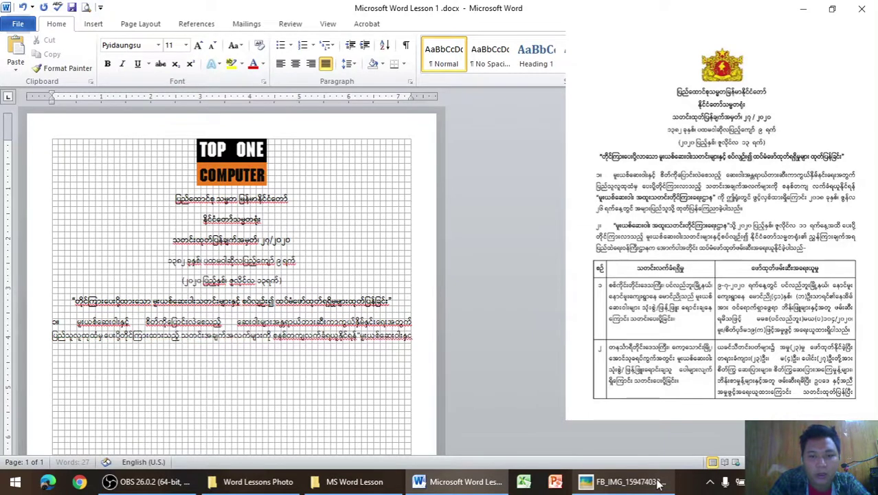
text(င့်)
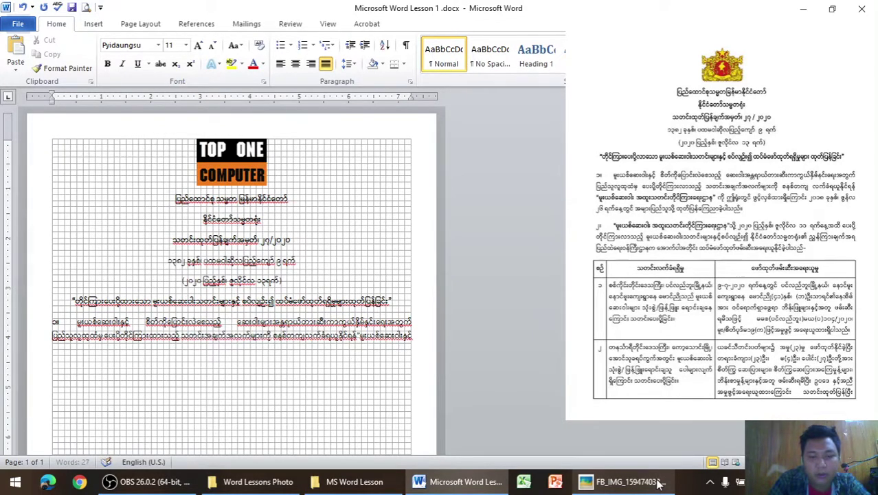
text(စိ)
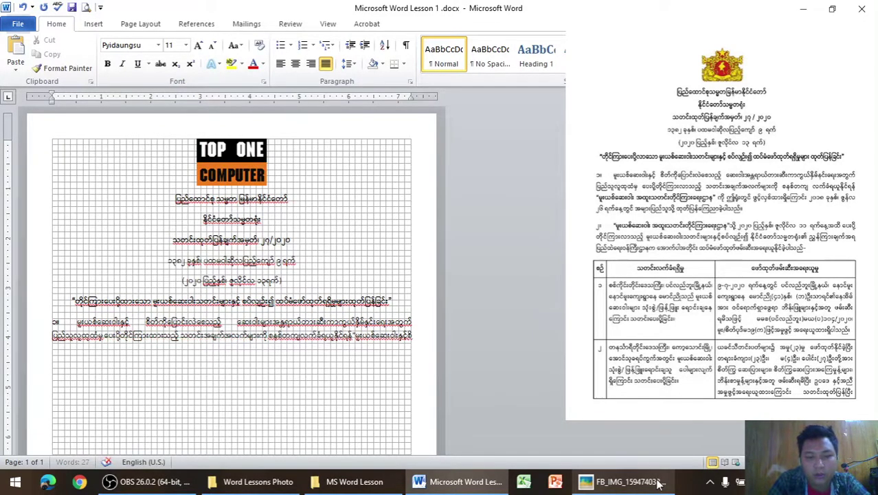
text(တ)
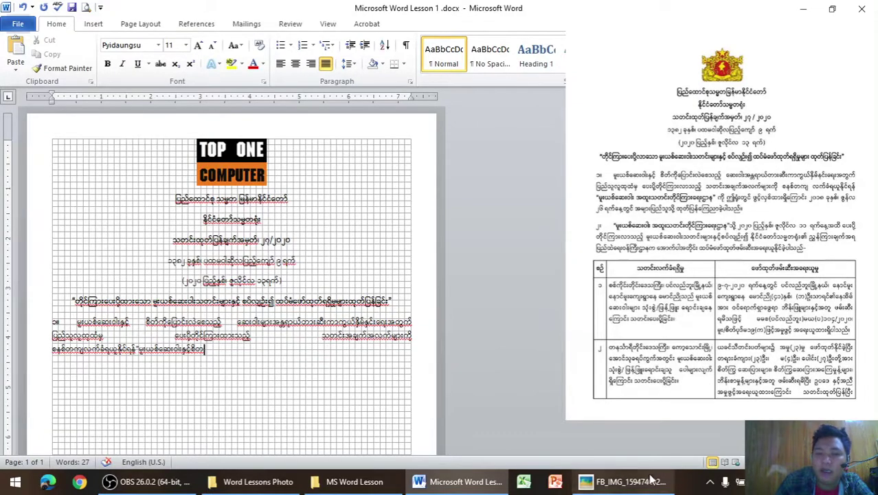
click(622, 481)
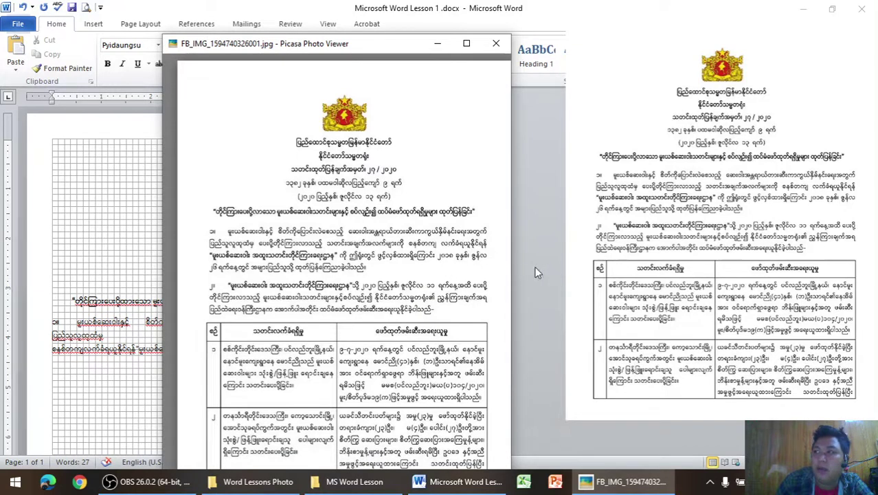
click(432, 43)
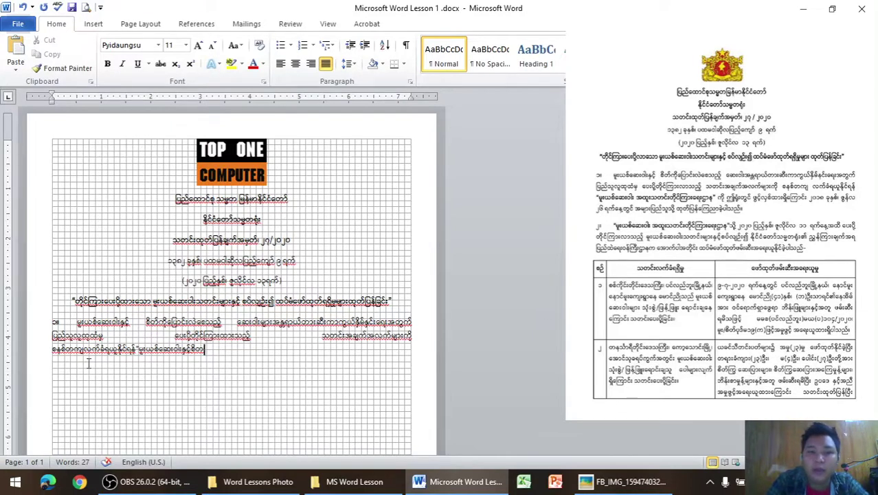
Fix paragraph ၁။'s mistyped ending, retype တကျ လက်ခံရယူ…အတွက်, and start the quoted phrase မူးယစ်ဆေးဝါး အထူး
text(်)
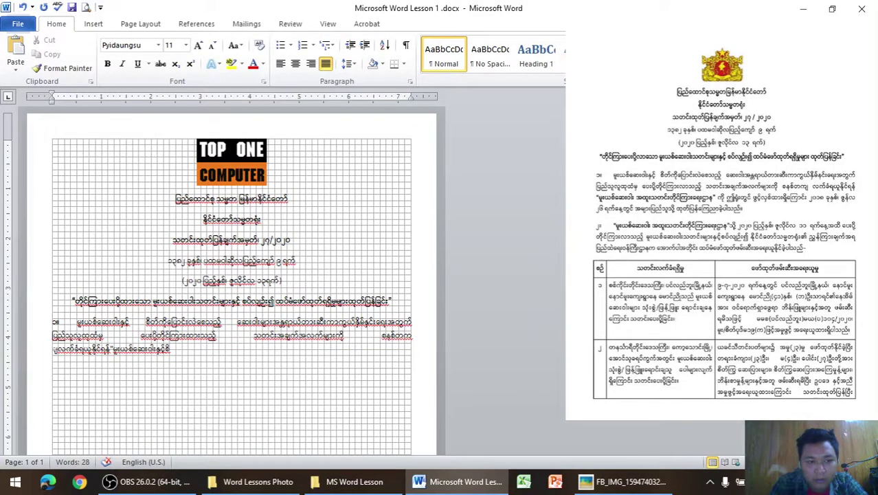
key(BackSpace)
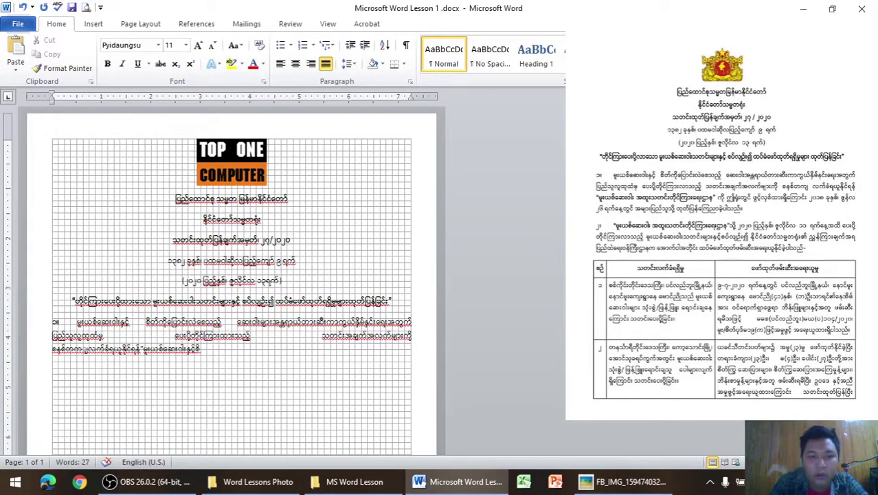
key(BackSpace)
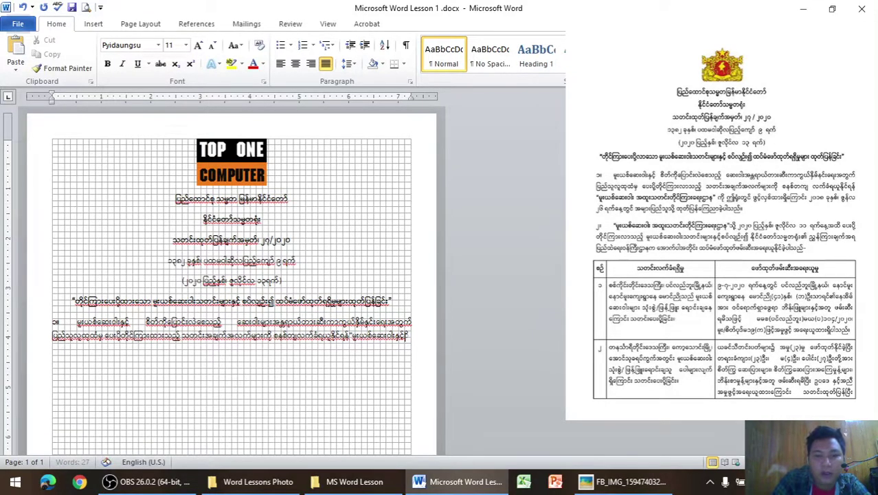
key(BackSpace)
key(BackSpace)
key(BackSpace)
key(BackSpace)
key(BackSpace)
key(BackSpace)
key(BackSpace)
key(BackSpace)
key(BackSpace)
key(BackSpace)
key(BackSpace)
key(BackSpace)
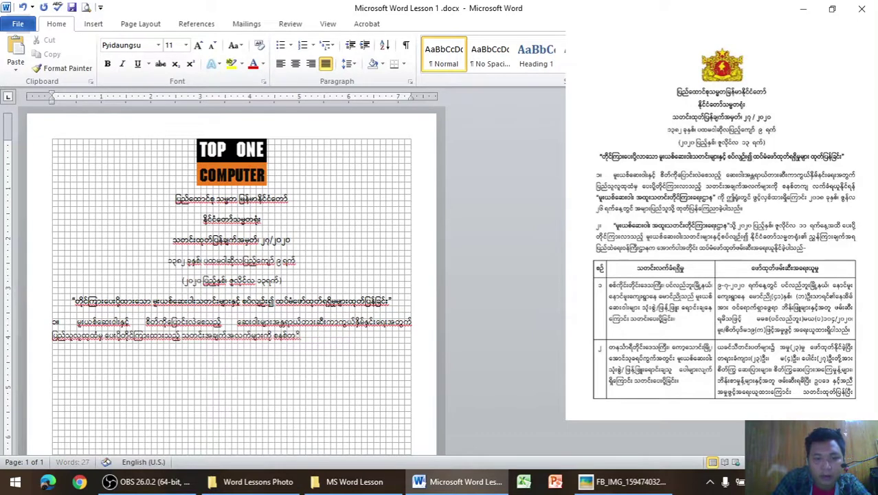
key(BackSpace)
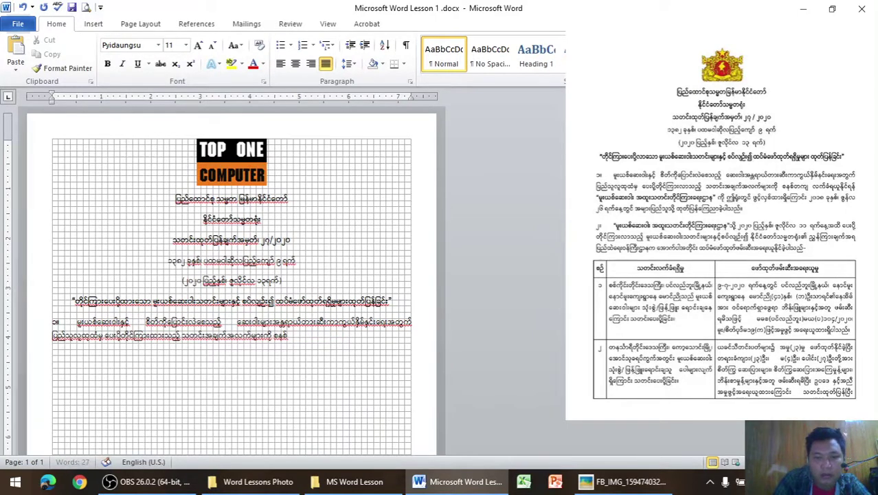
text(တကျ)
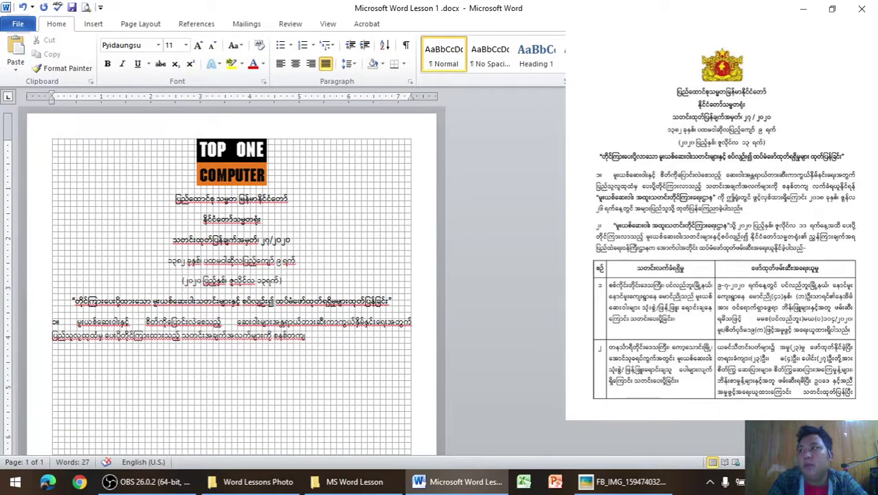
text( လက်)
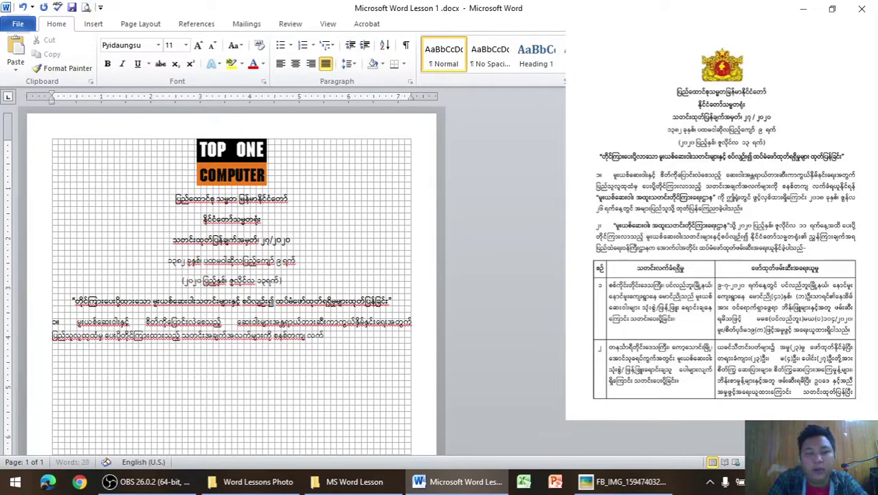
text(ခံ)
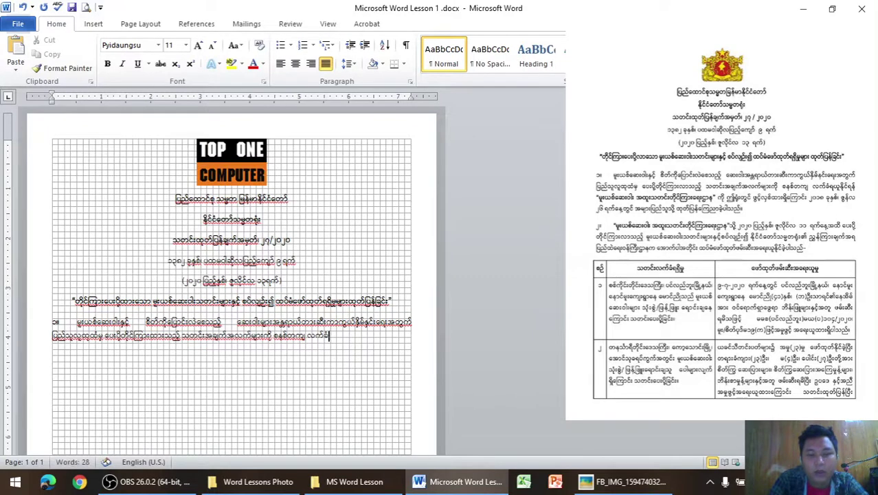
text(ရယ)
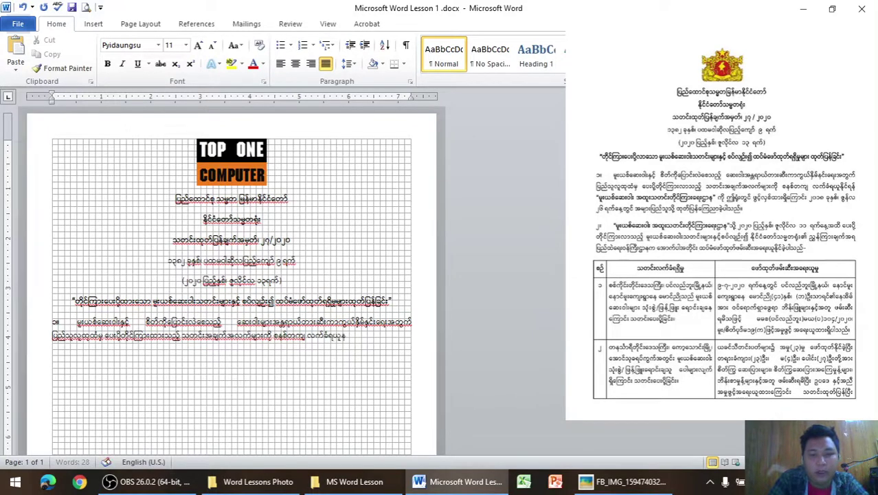
text(ူနိုင်ရန်)
text(အတွက)
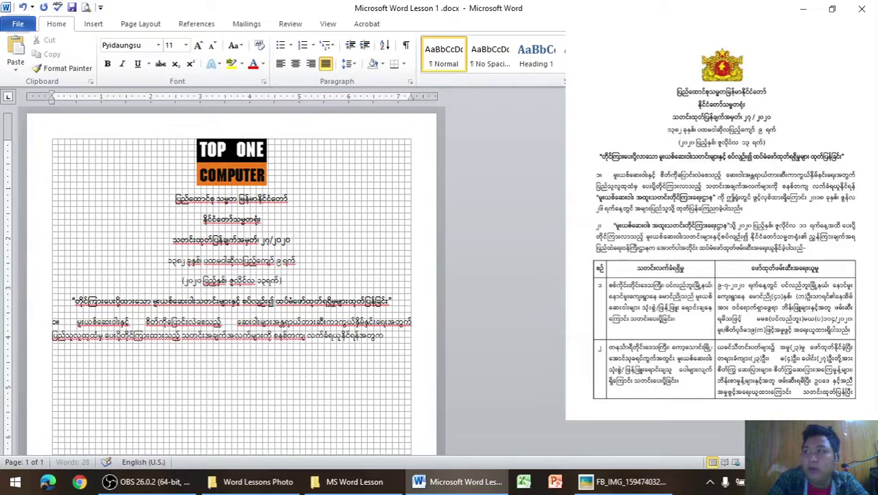
text(် “)
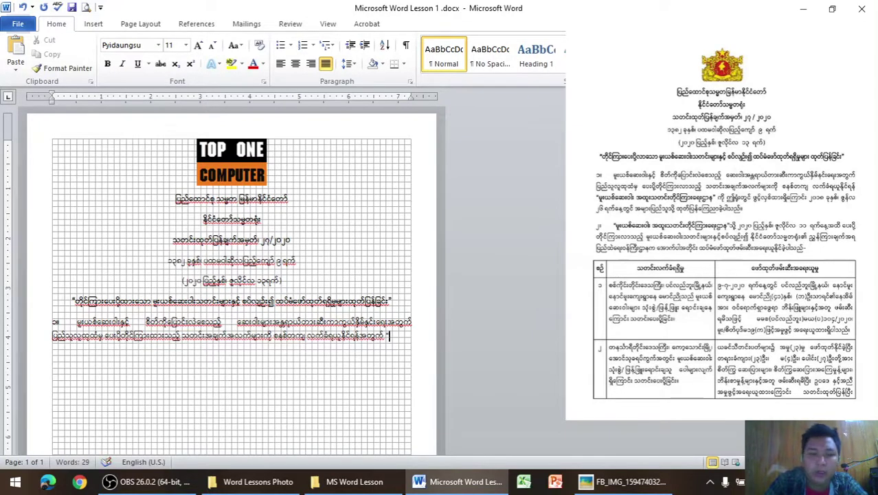
text( မူးယ)
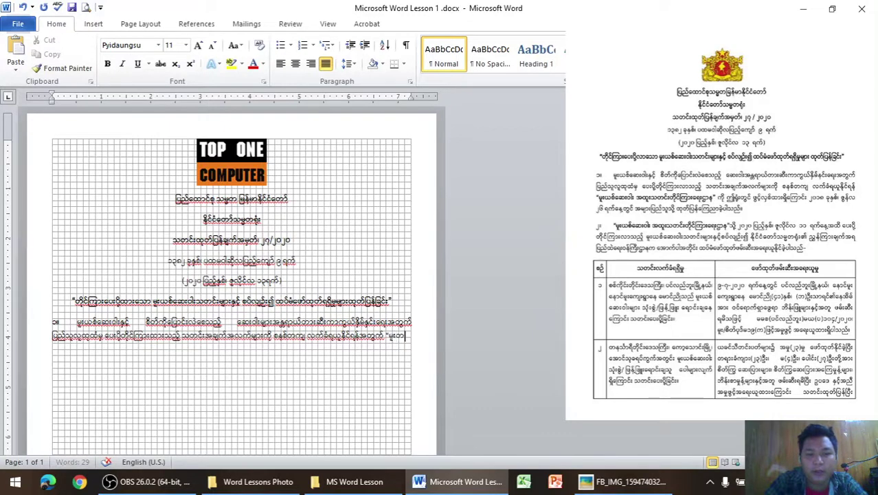
text(ယ)
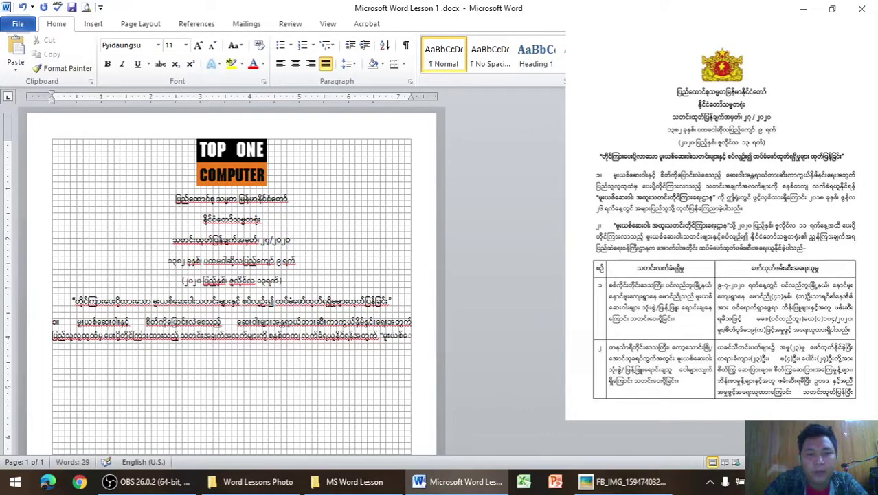
text(စ်ဆေ)
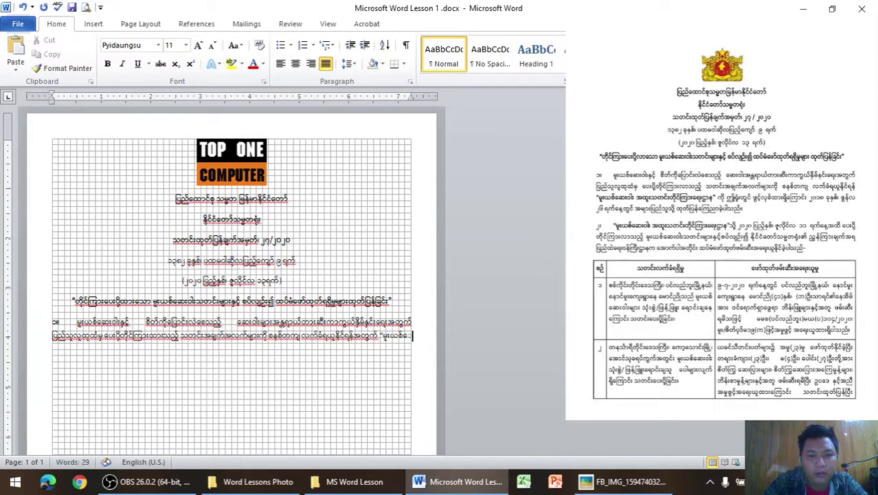
text(း)
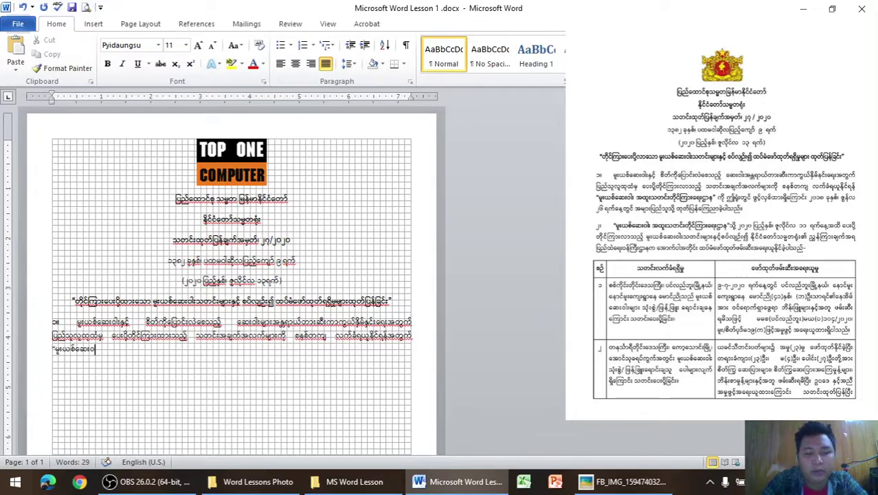
text(ဝါ)
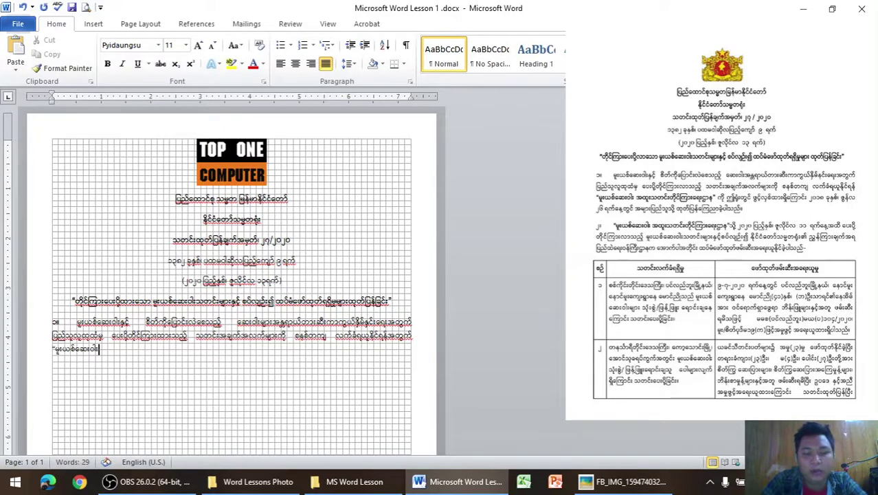
text(း အ)
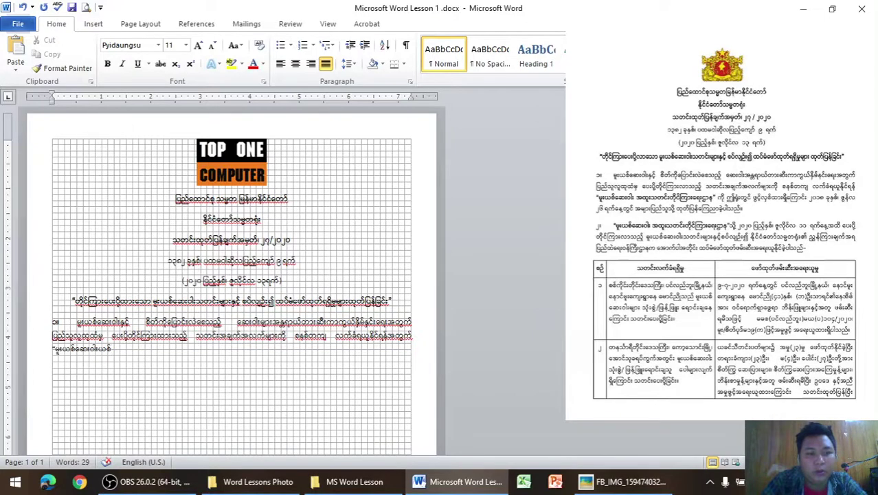
text(ထ)
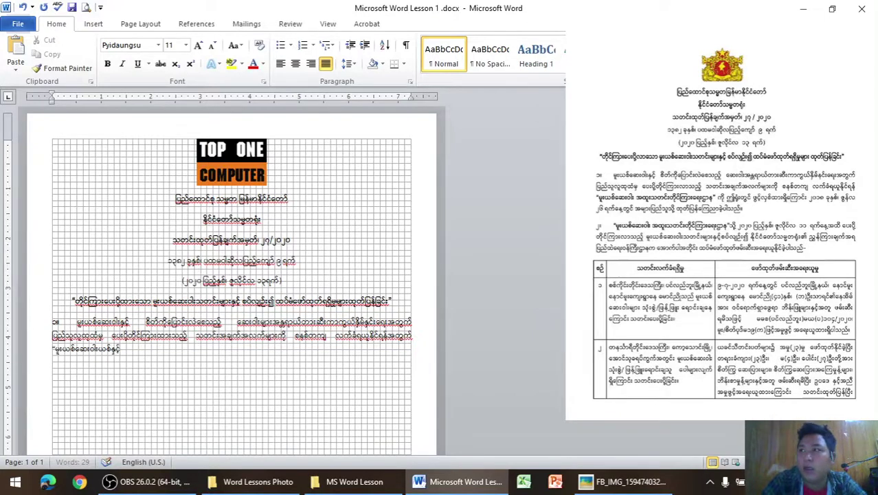
text(ူး)
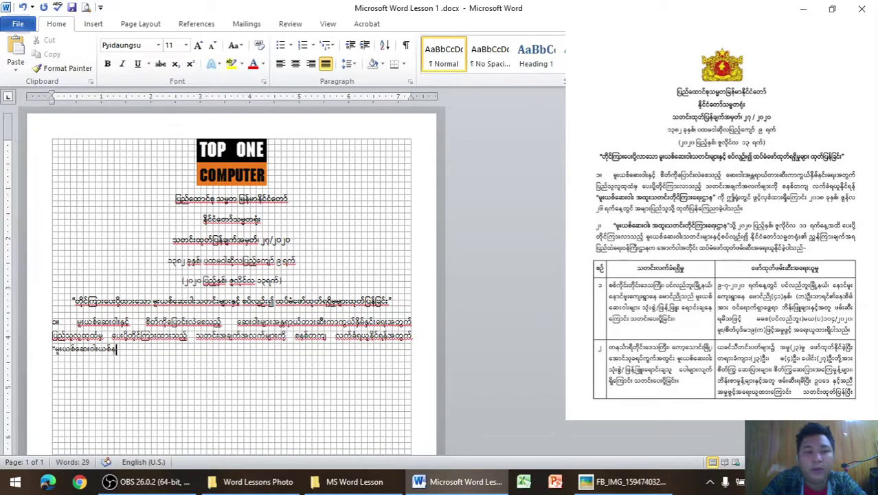
key(BackSpace)
key(BackSpace)
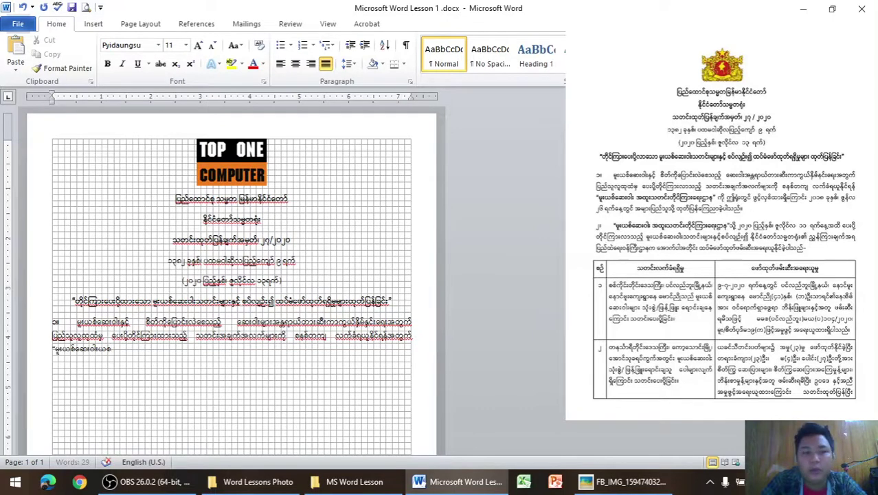
key(BackSpace)
key(BackSpace)
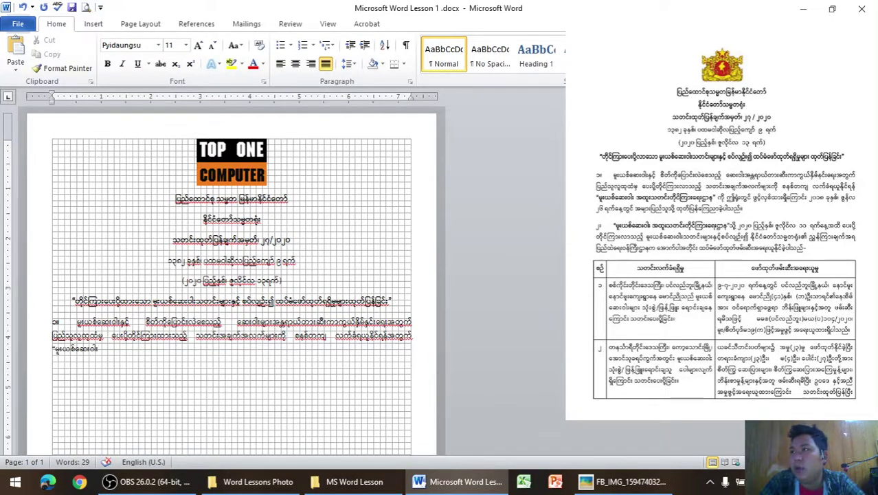
Finish the quoted phrase with သတင်းကြားရေးဌာန, close the quotation, and add က after it
text( အ)
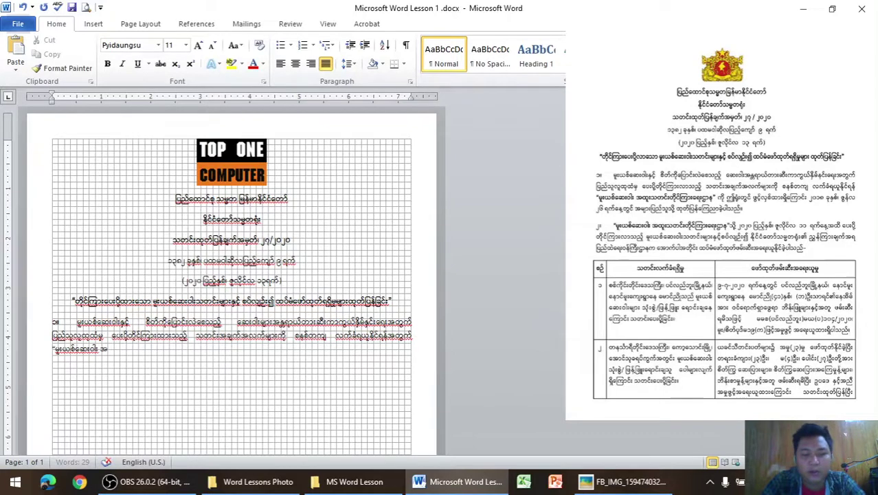
right_click(211, 396)
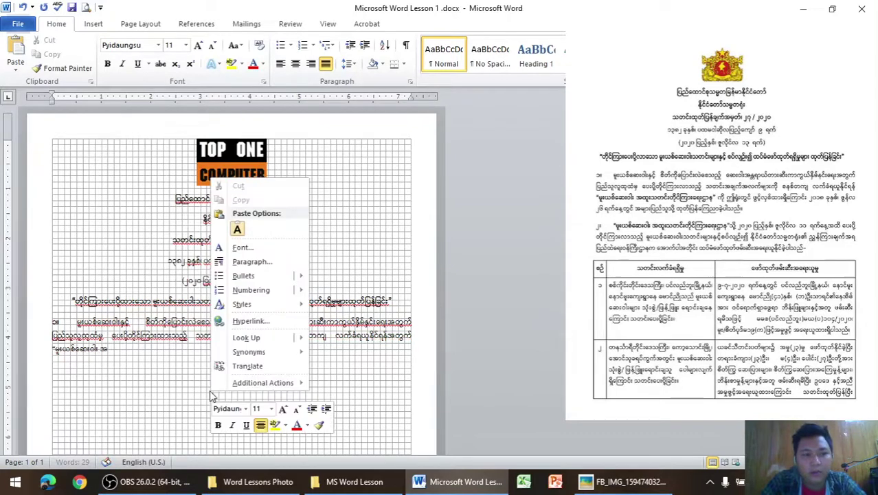
click(181, 364)
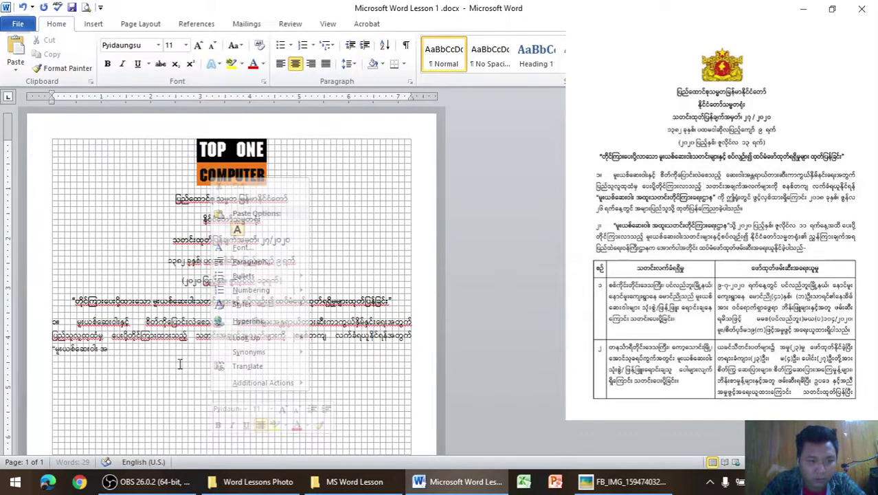
click(136, 351)
text(ထူး)
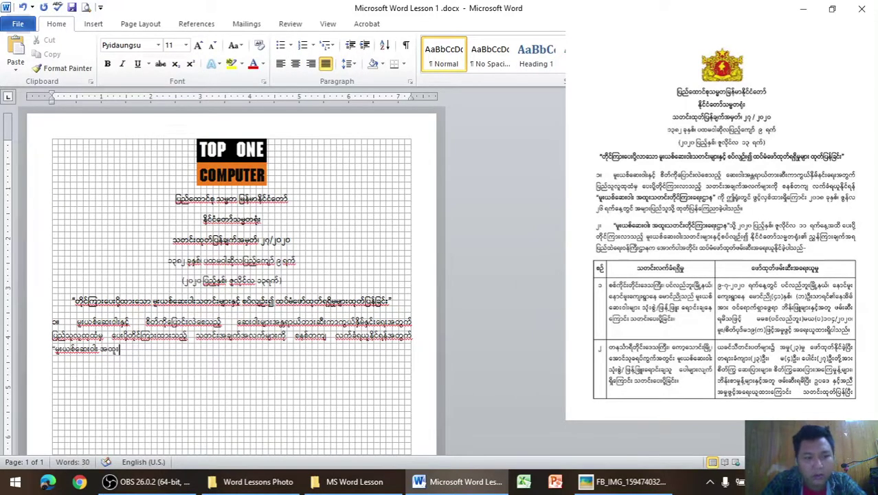
text(သော)
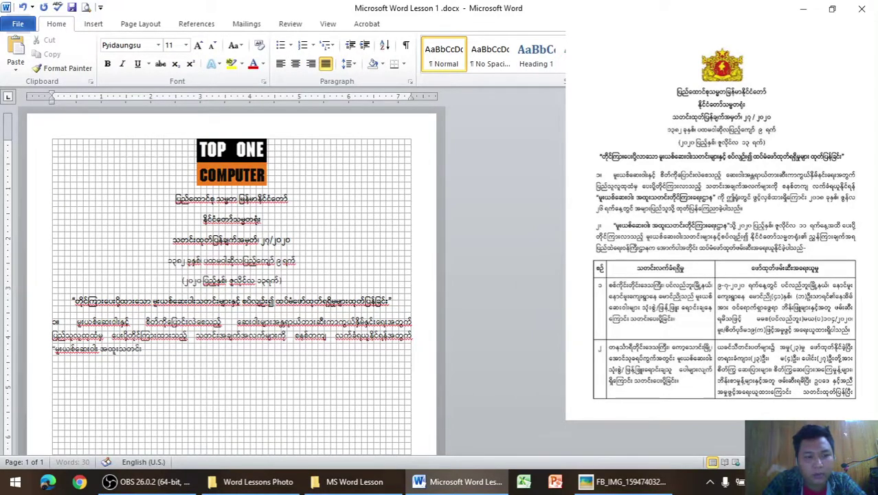
text(ိုင်)
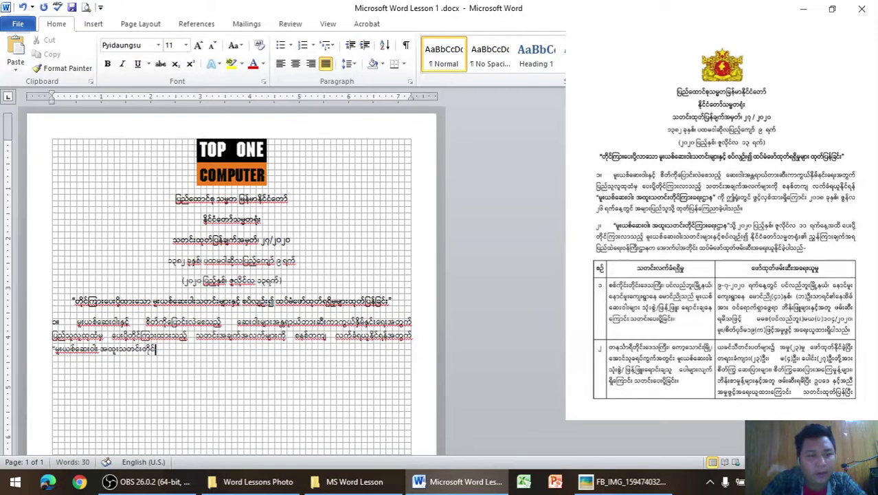
text(ကြားေ)
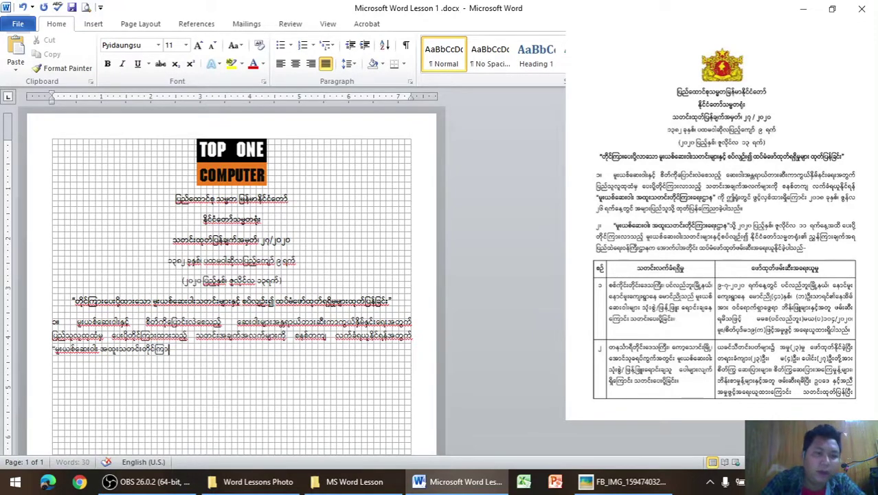
text(ရး)
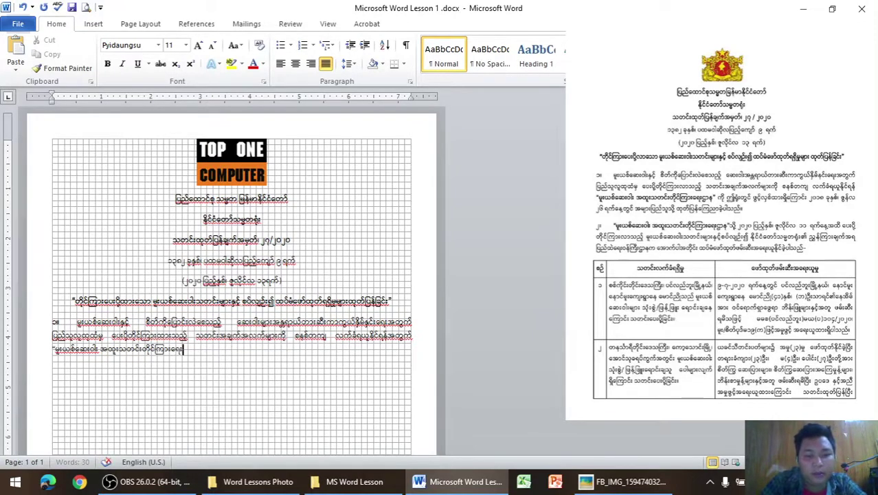
text(ဌာ)
text(န)
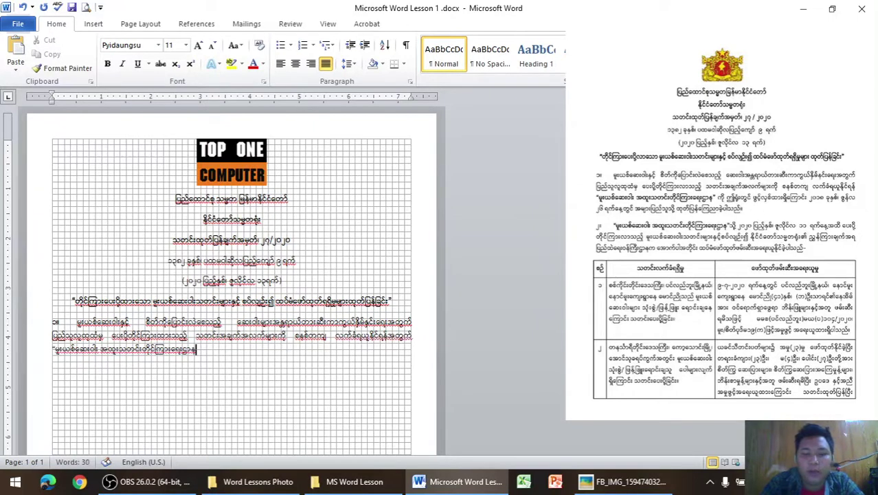
text(")
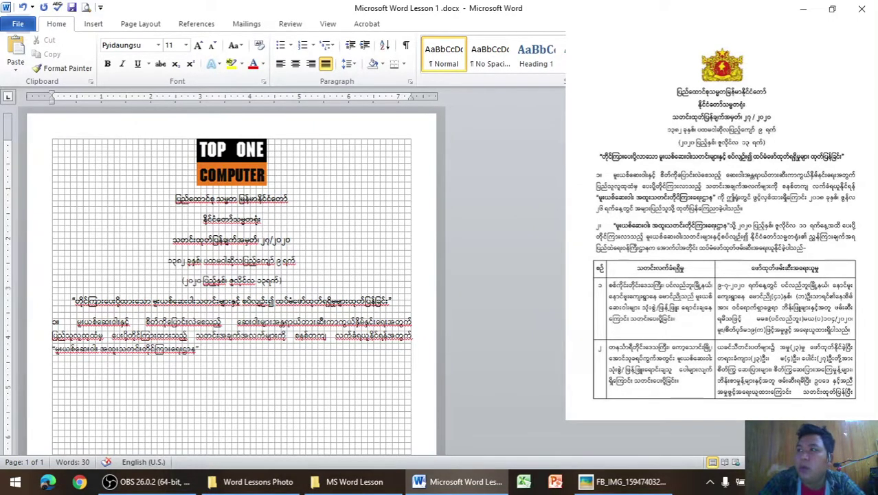
text(ကို)
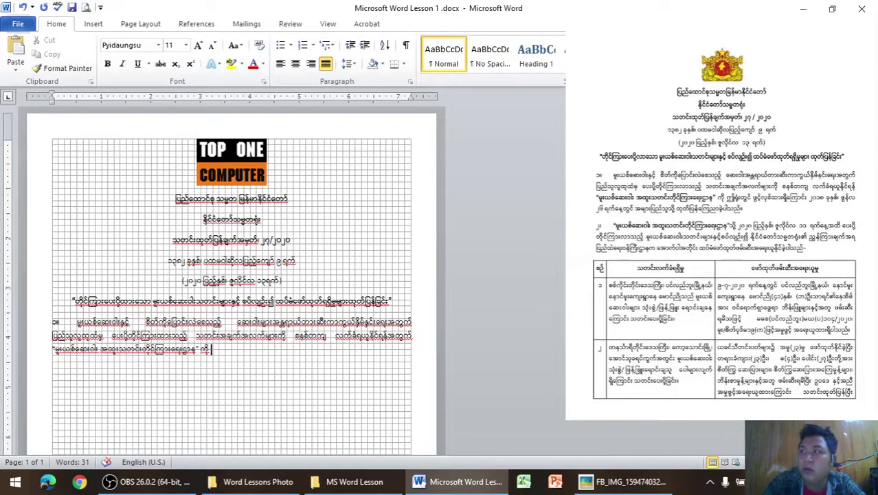
Minimize Word and Explorer, then open the Top One Computer Basic Online Class folder from the desktop
click(804, 8)
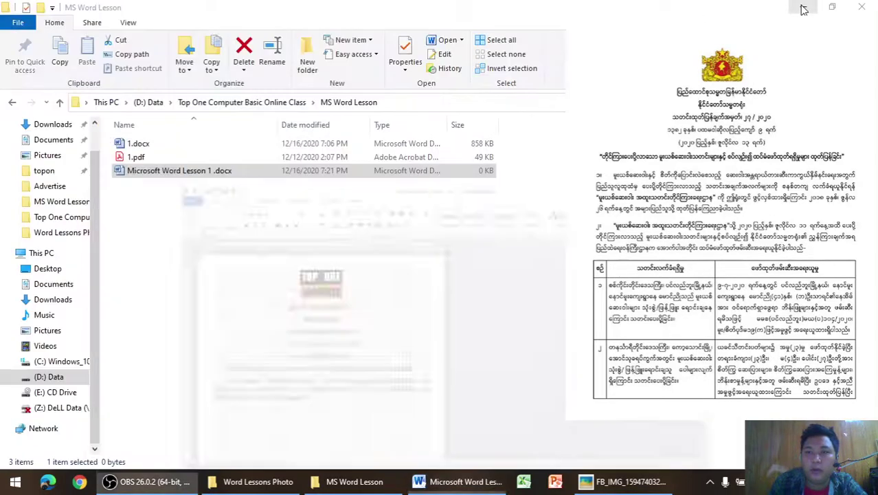
click(803, 8)
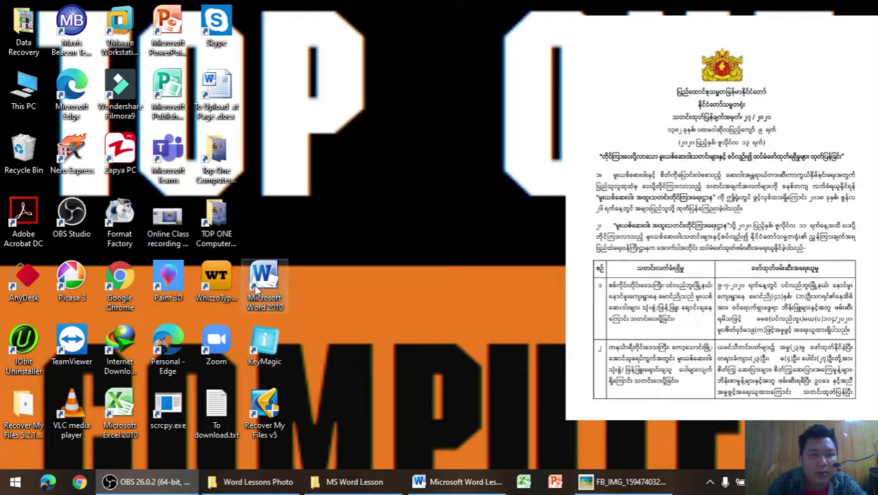
click(212, 163)
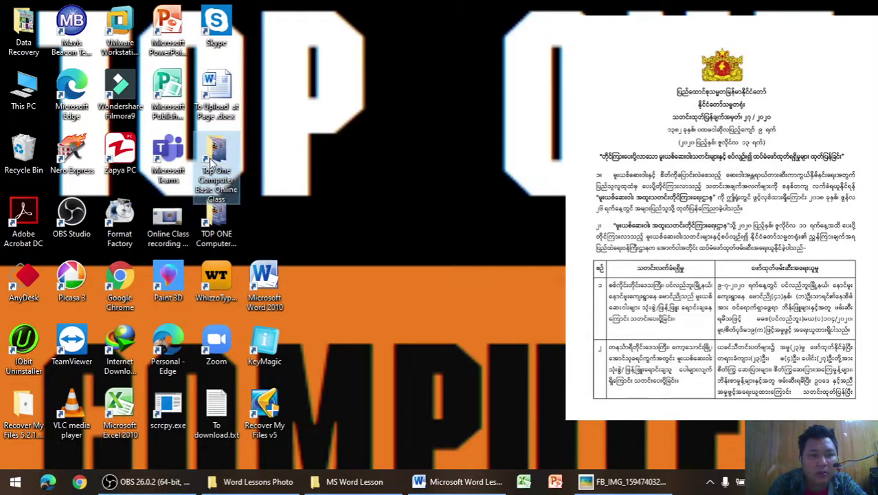
double_click(213, 163)
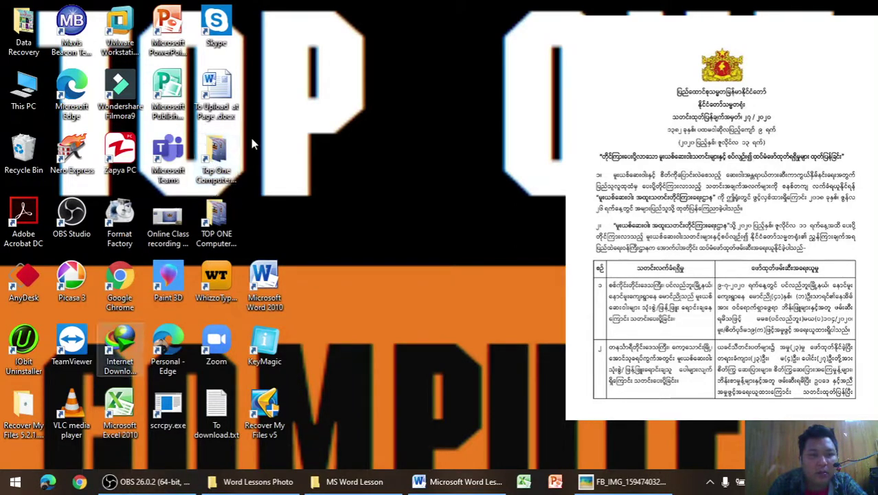
double_click(219, 162)
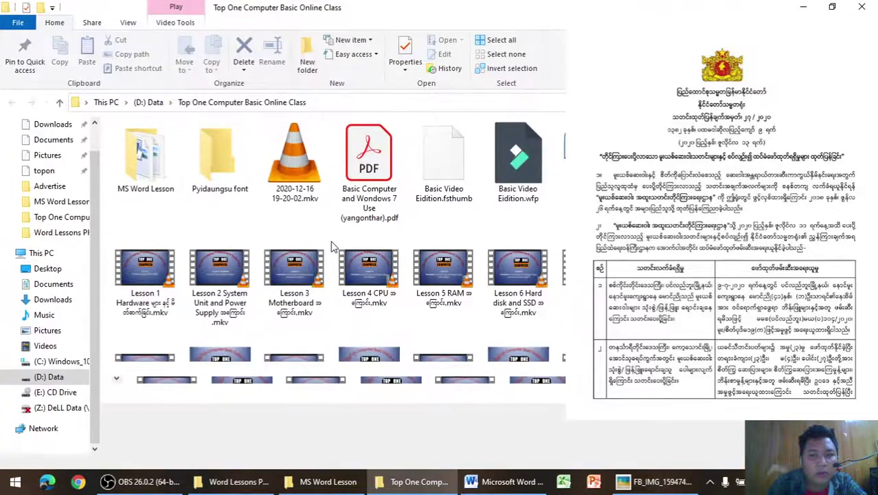
Open Pyidaungsu font > PC Myanmar Fonts, then minimize the folder window
scroll(332, 246, down, 5)
scroll(332, 245, down, 2)
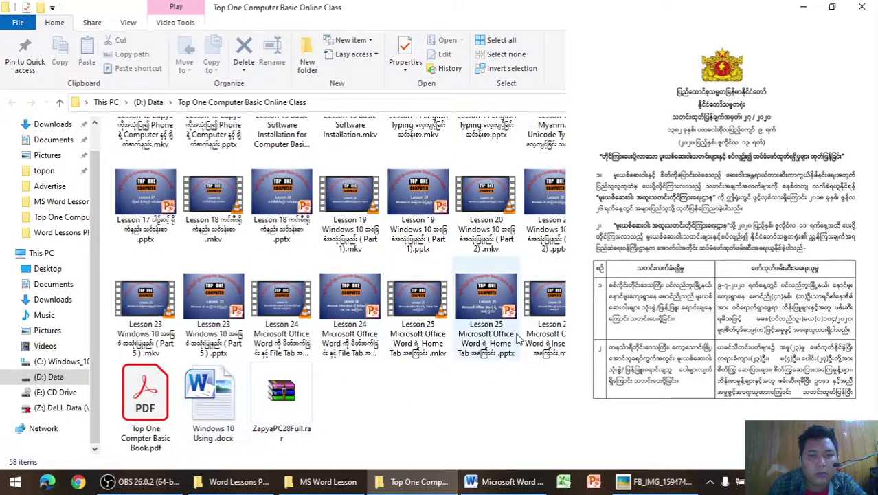
scroll(518, 338, up, 2)
scroll(518, 338, up, 2)
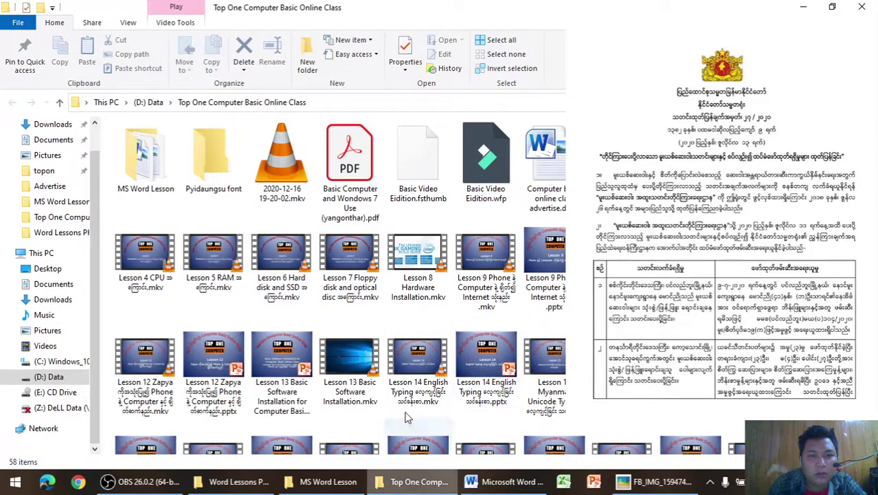
scroll(385, 375, down, 2)
scroll(385, 374, down, 2)
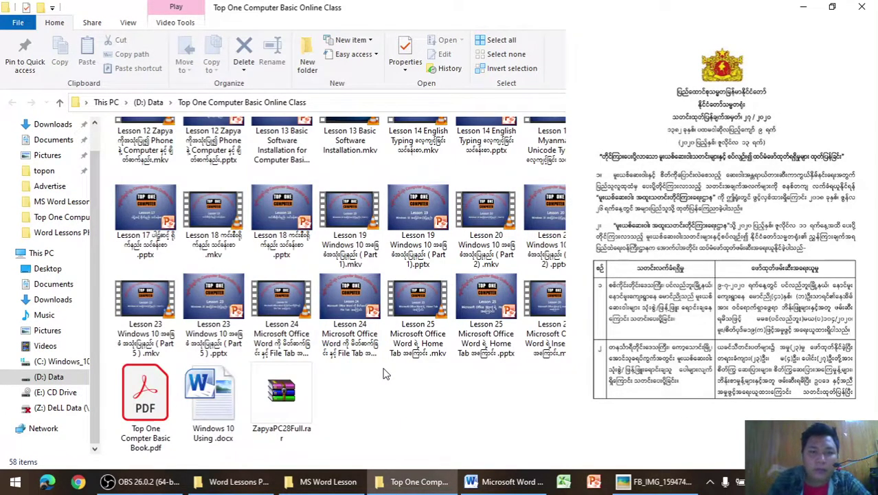
scroll(385, 374, up, 5)
double_click(184, 192)
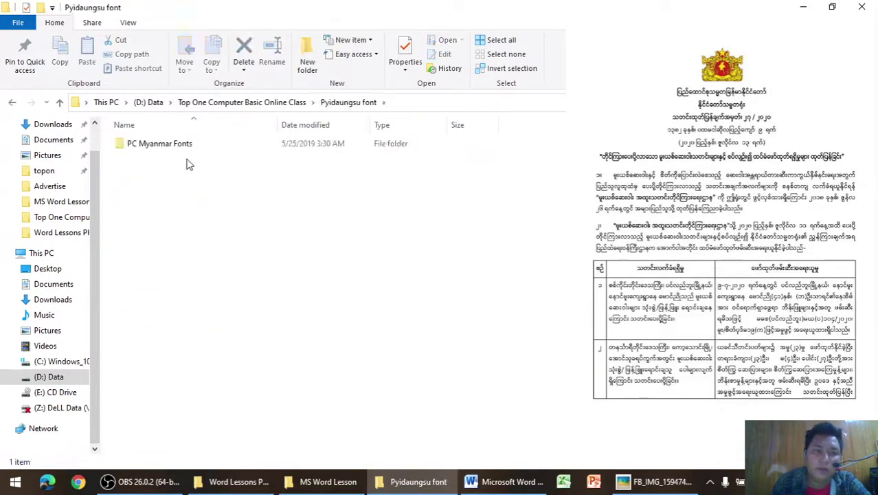
click(187, 153)
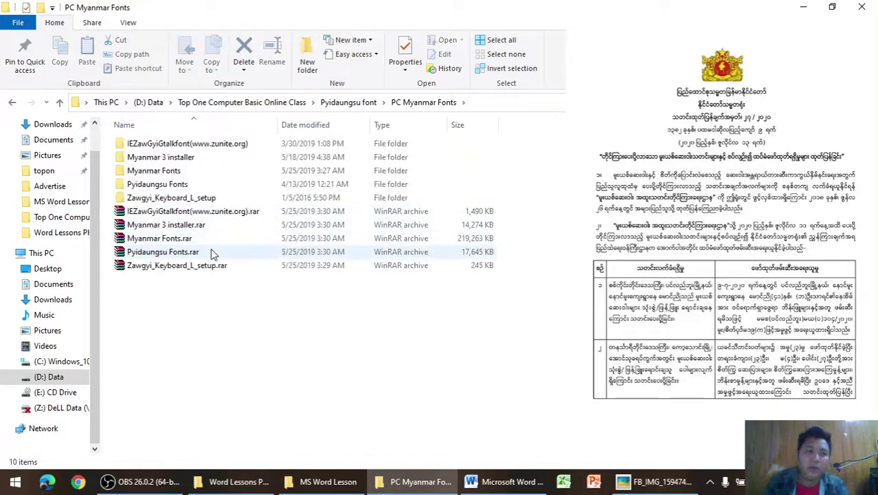
click(803, 6)
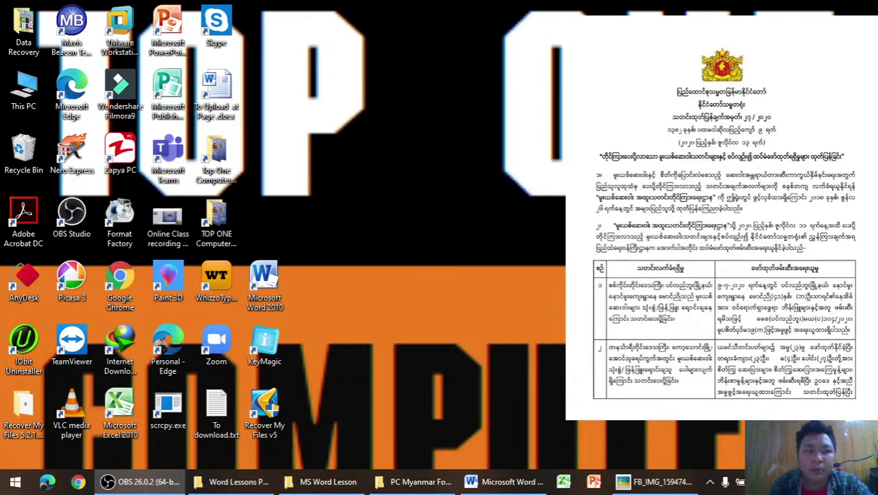
mouse_move(656, 482)
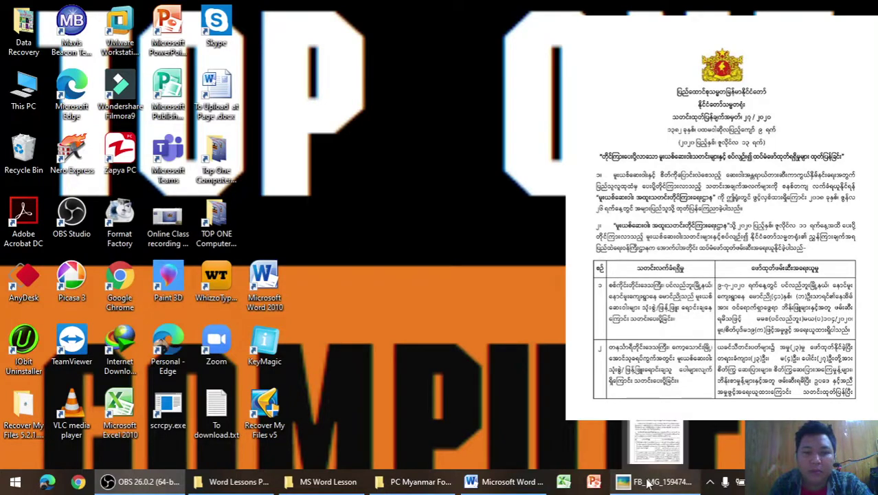
Back in Word, continue paragraph ၁။ with ဤရုံးတွင် ဖွင့်လှစ်ထားရှိကြောင်း and the July date wording
click(514, 483)
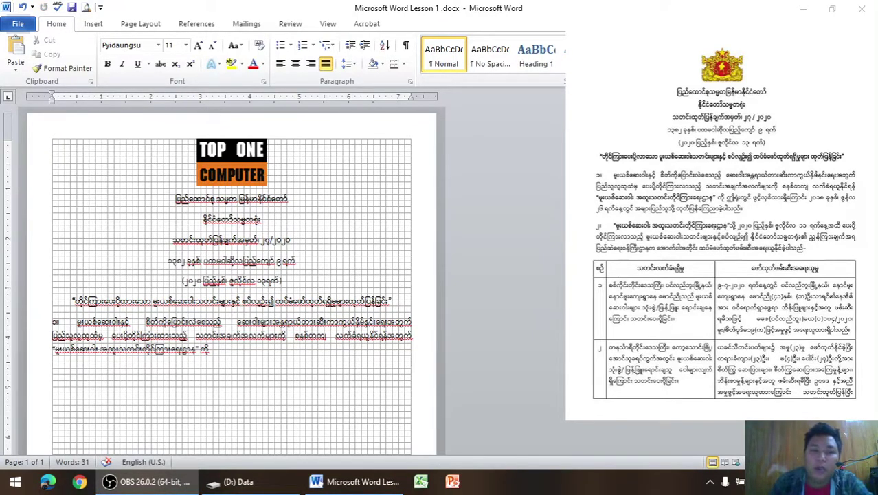
click(258, 353)
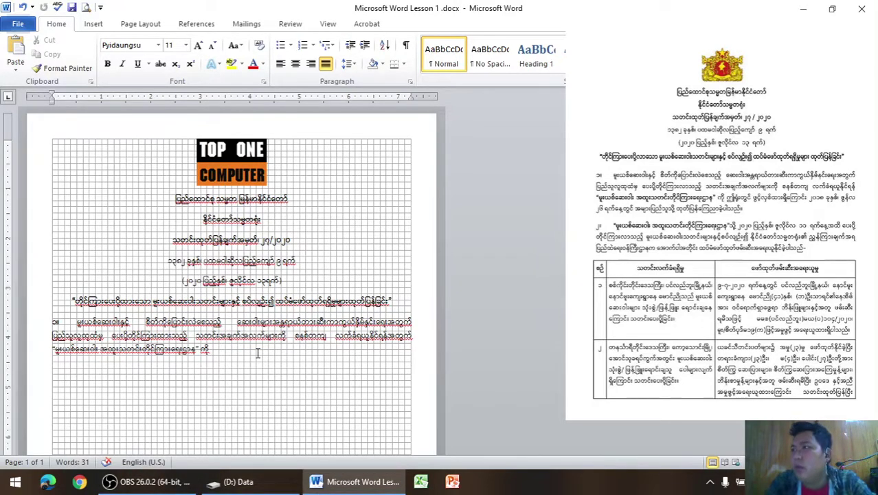
text(ဤ)
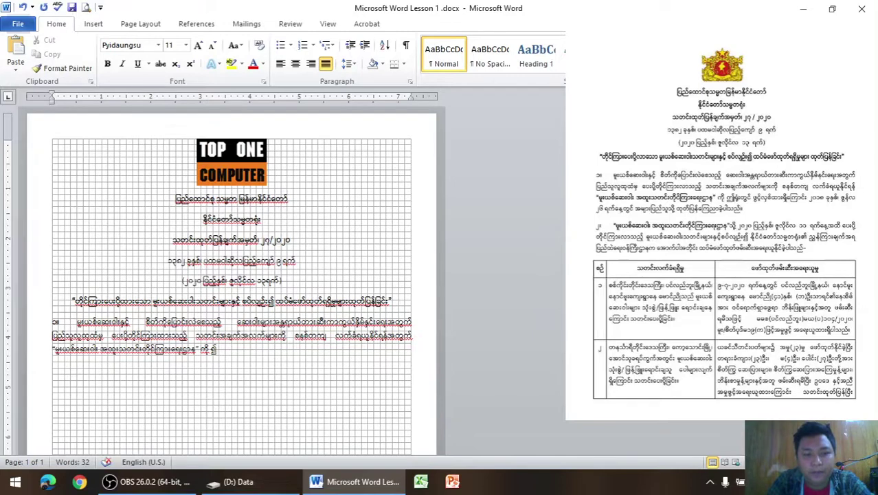
key(BackSpace)
key(BackSpace)
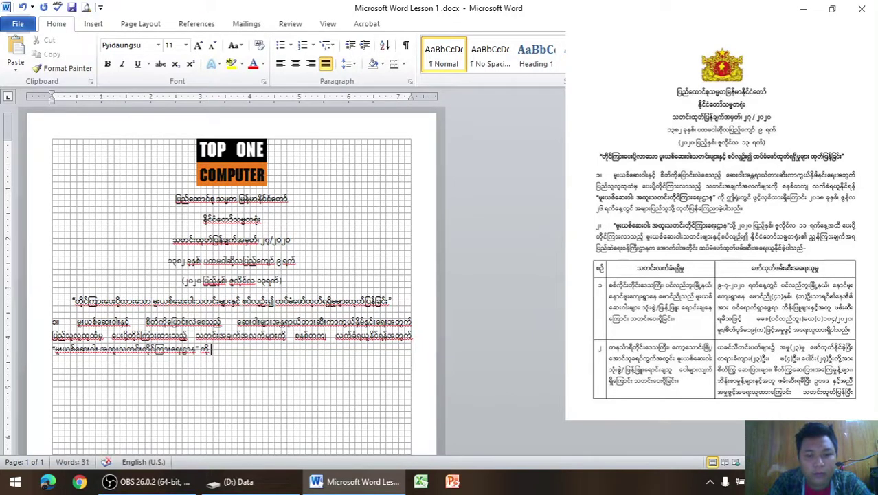
text(ဤနှ)
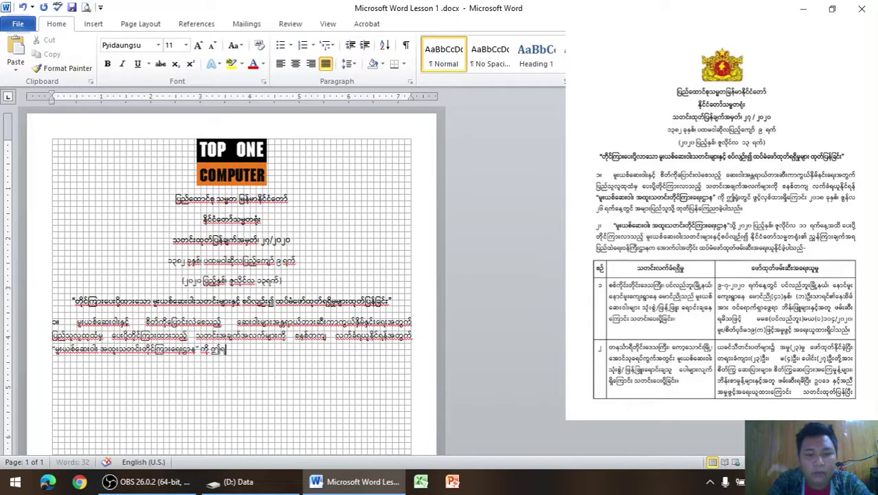
text(ရ)
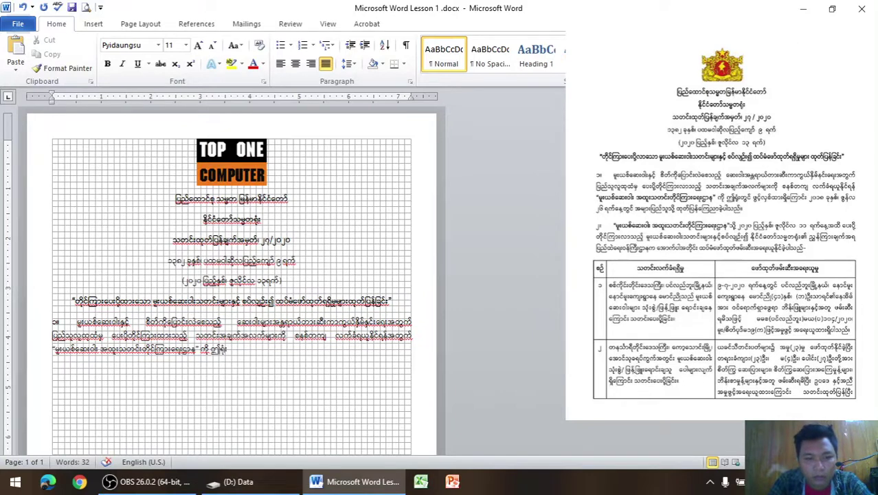
text(ုံးတွင်)
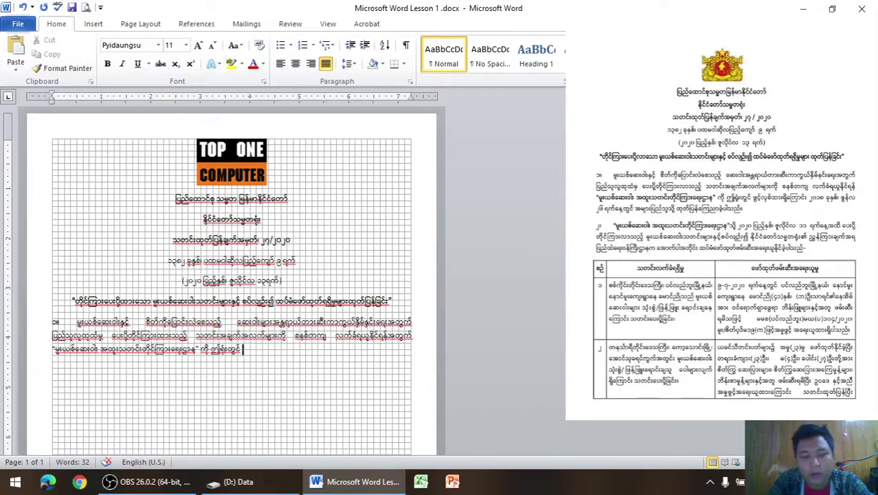
text( ဖွင့်)
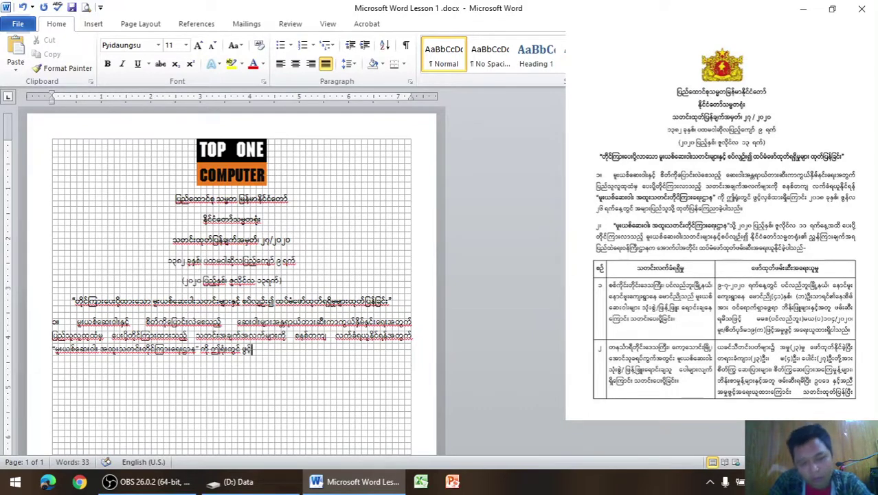
text(လှစ်)
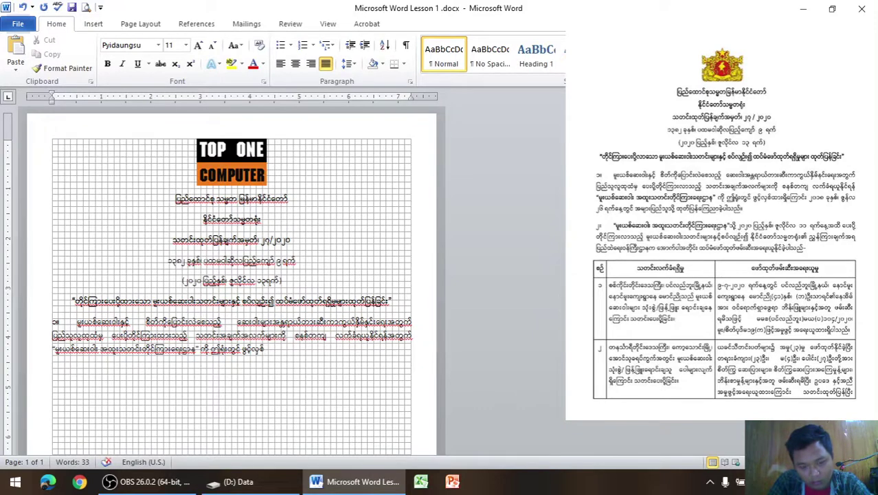
text(ထားရှိ)
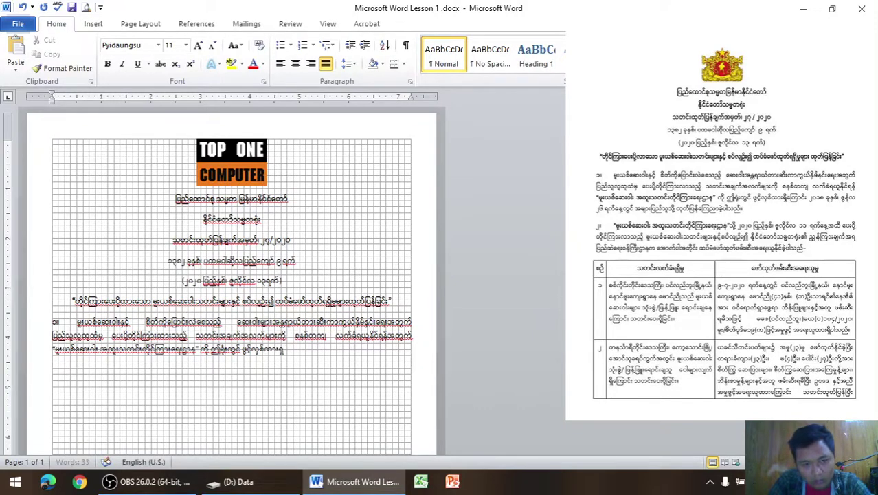
text(ကြောင)
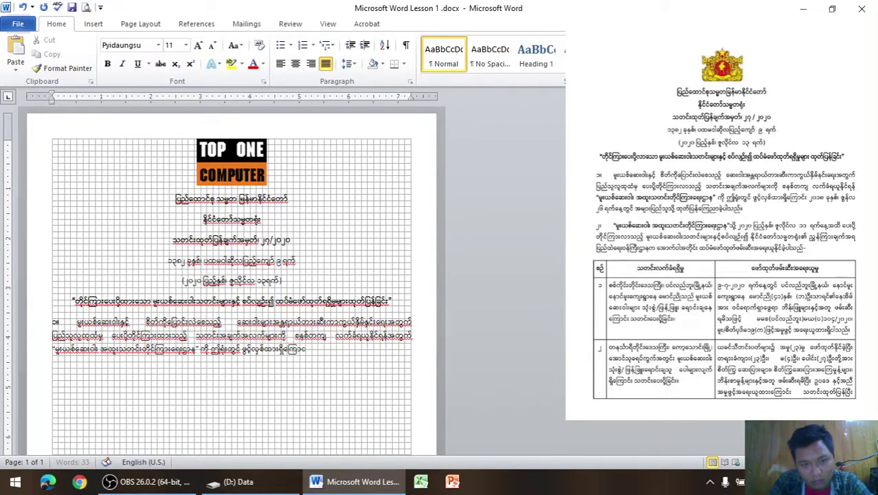
text(်း)
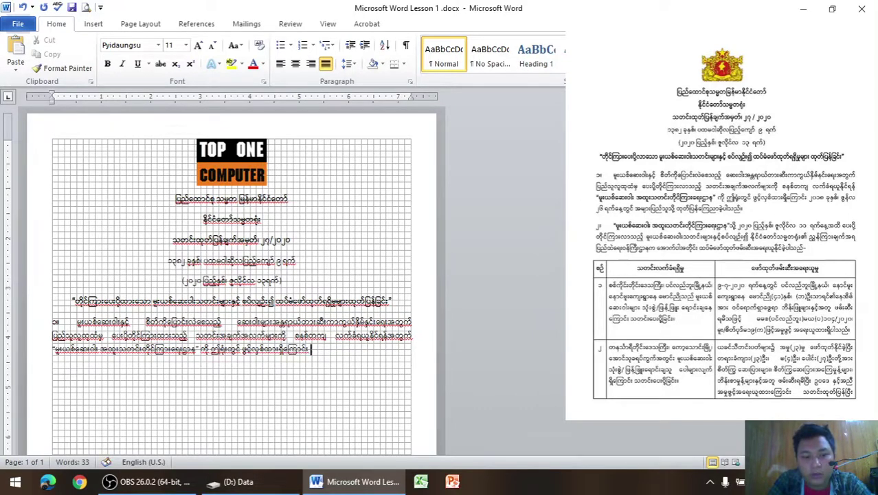
text(၂၀၂)
text(ခုနှစ်)
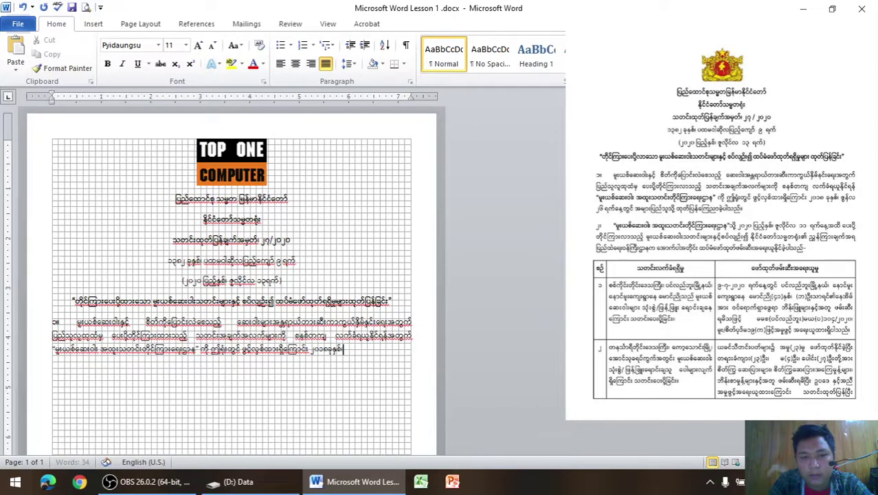
text(ဇ)
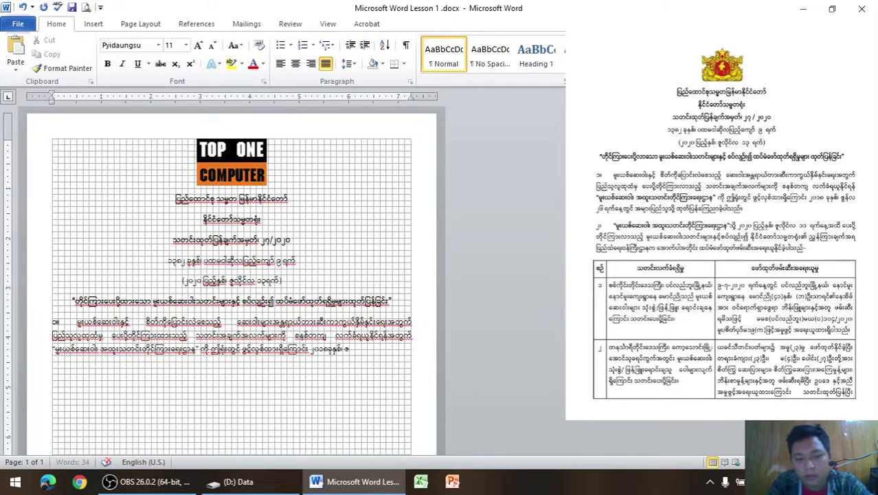
text(ူလ)
text(လ)
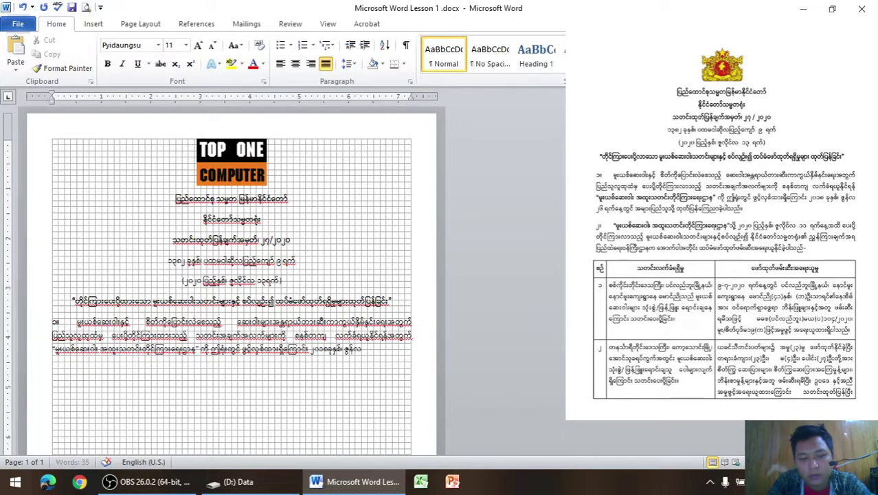
text(ိ)
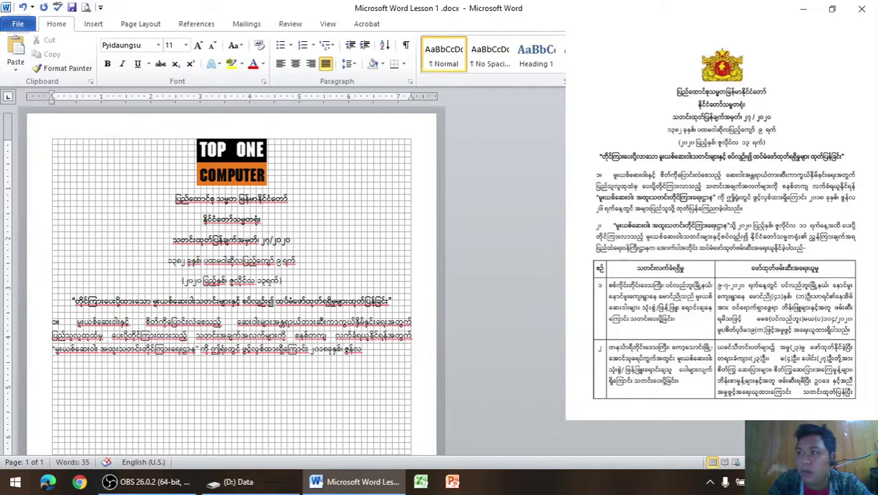
text(ုင် ၂၆)
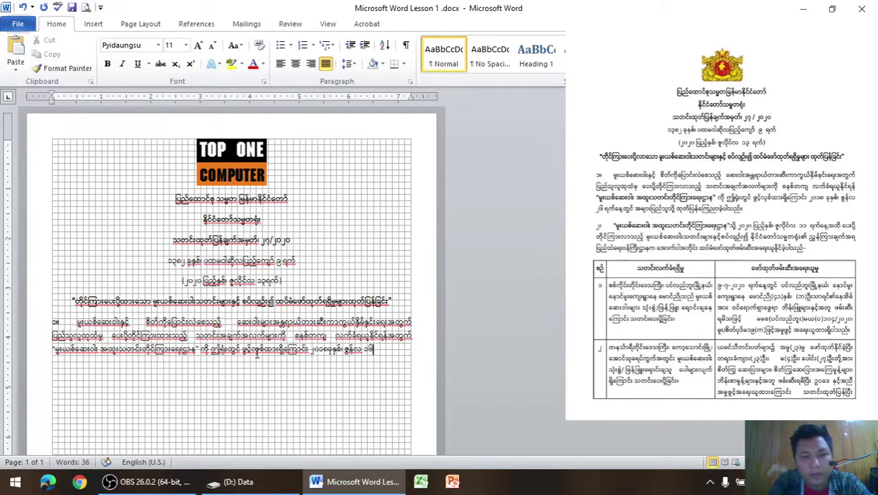
text(င်)
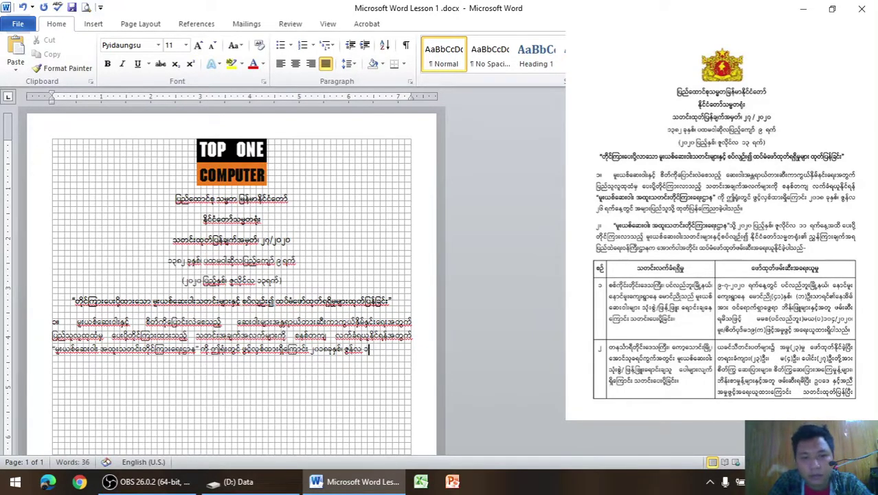
text(လ ၂၆)
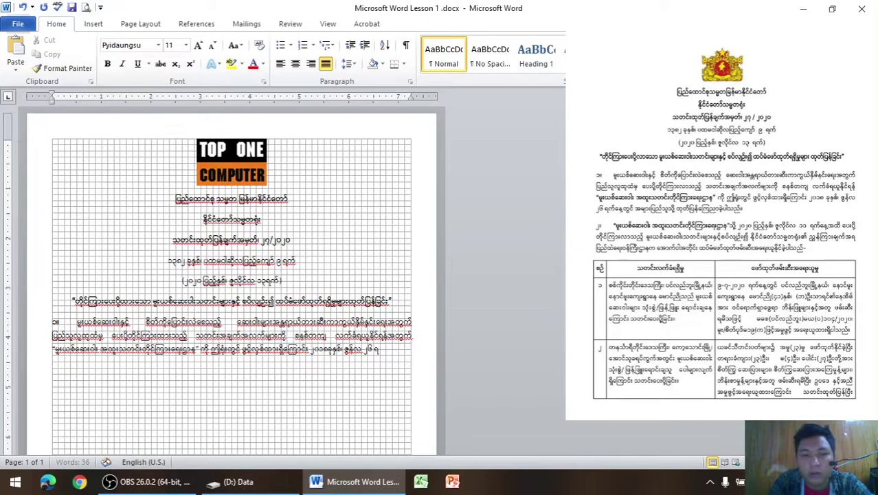
text( ရက်နေ့)
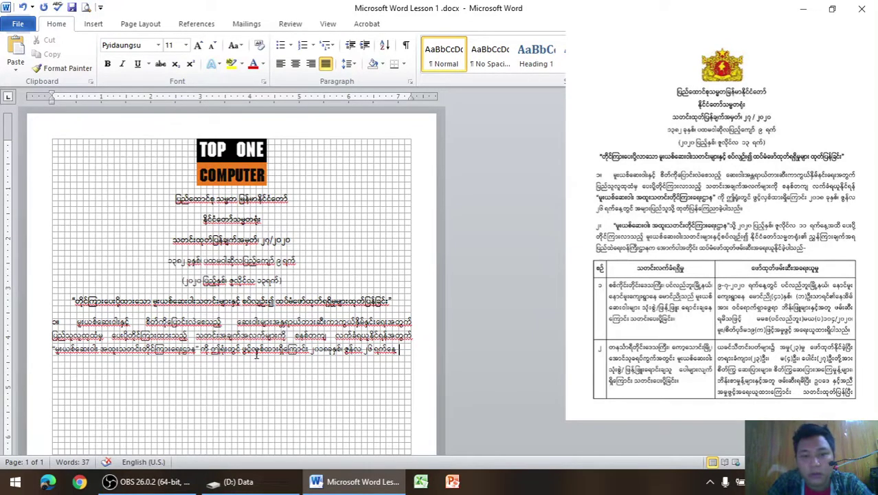
text(တွင်)
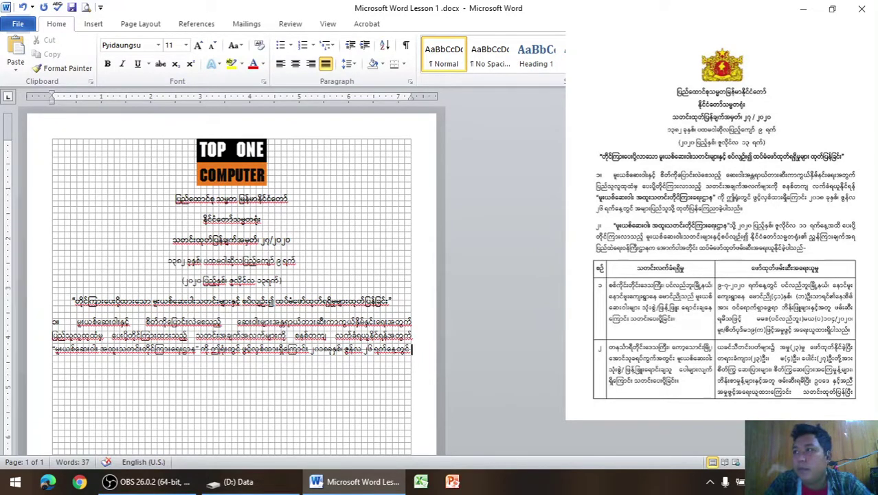
text( အများ)
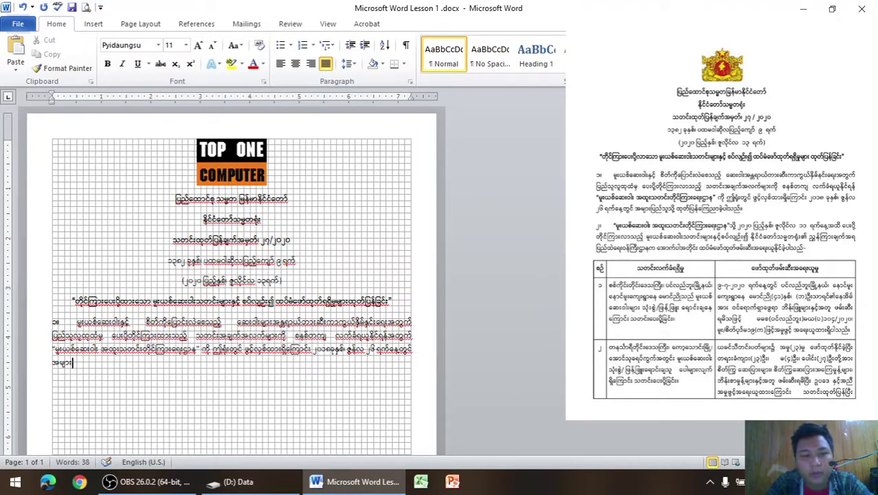
text(ပြည)
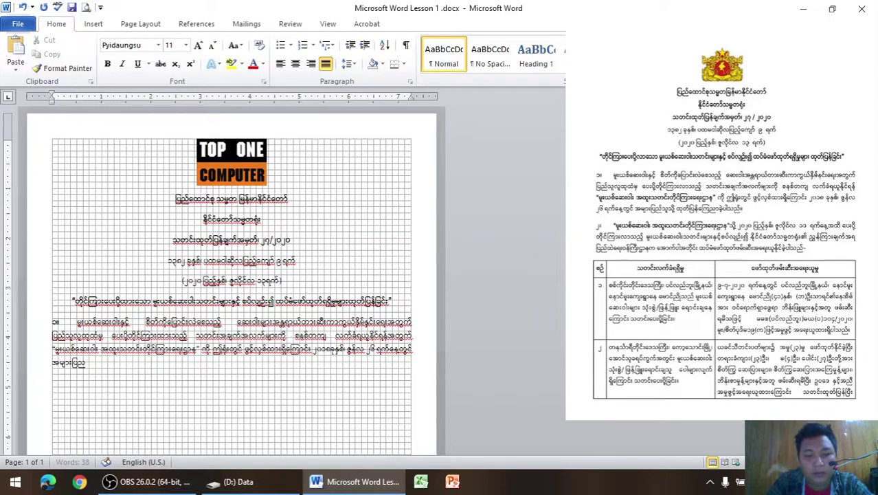
text(သူ)
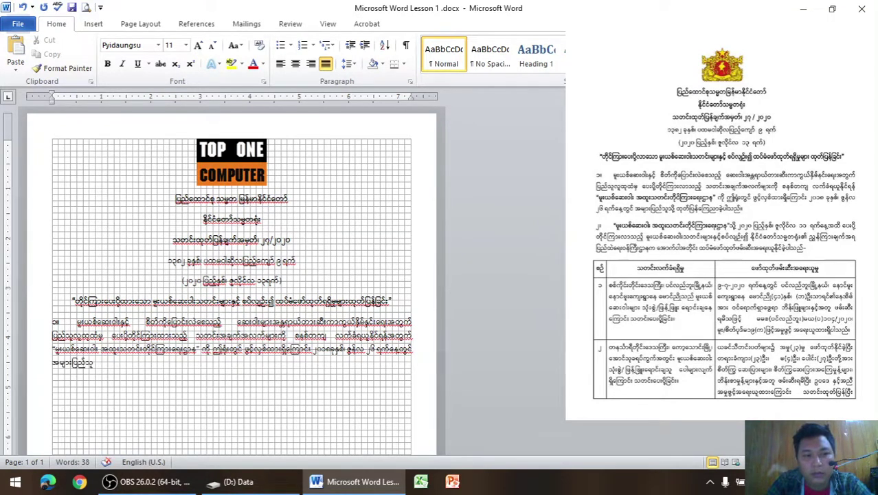
text(ထံသ)
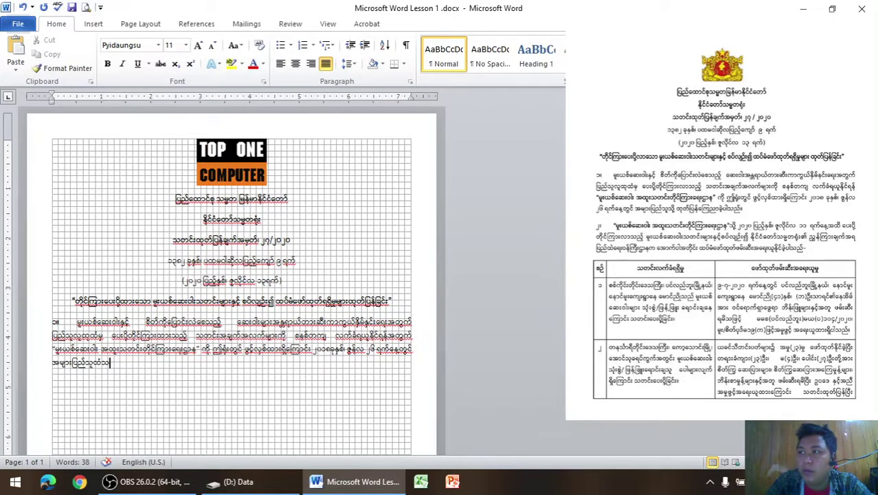
Correct the typos, end paragraph ၁။ with သို့ ထုတ်ပြန်ကြေညာခဲ့သည်။, and start a new line
key(BackSpace)
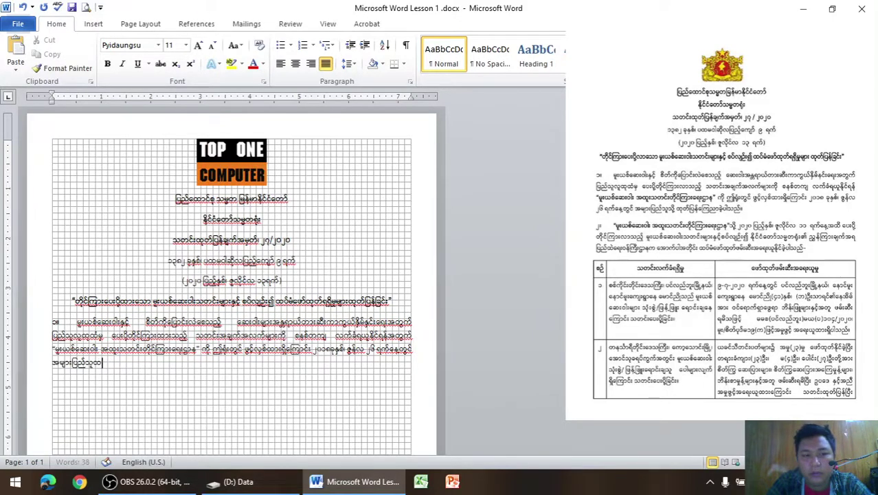
key(BackSpace)
key(BackSpace)
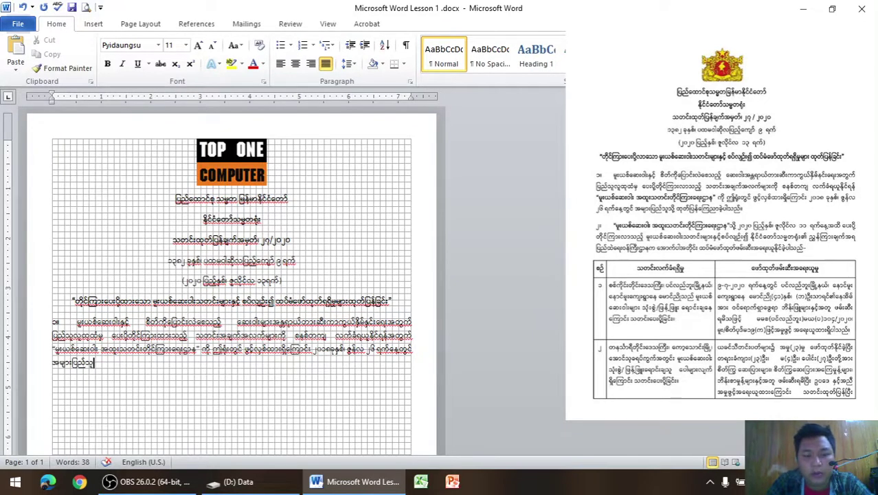
text(သို့ ထ)
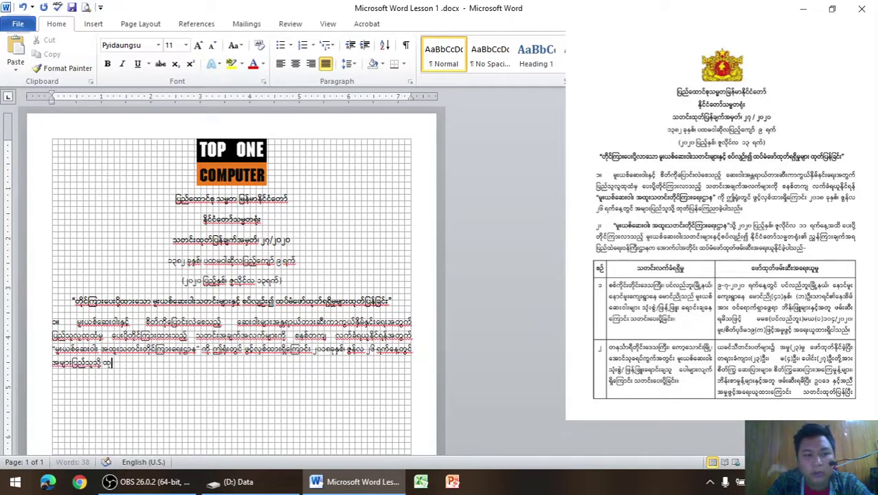
text(ုတ်ပြန်က)
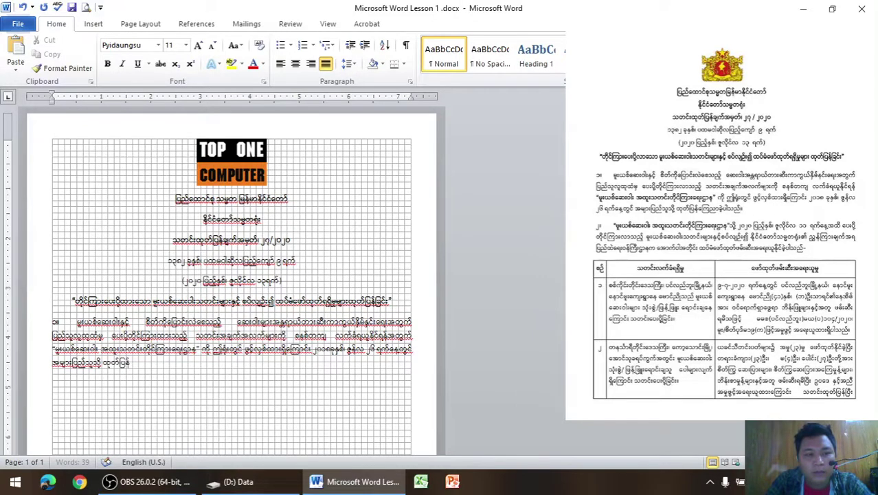
text(ြေည)
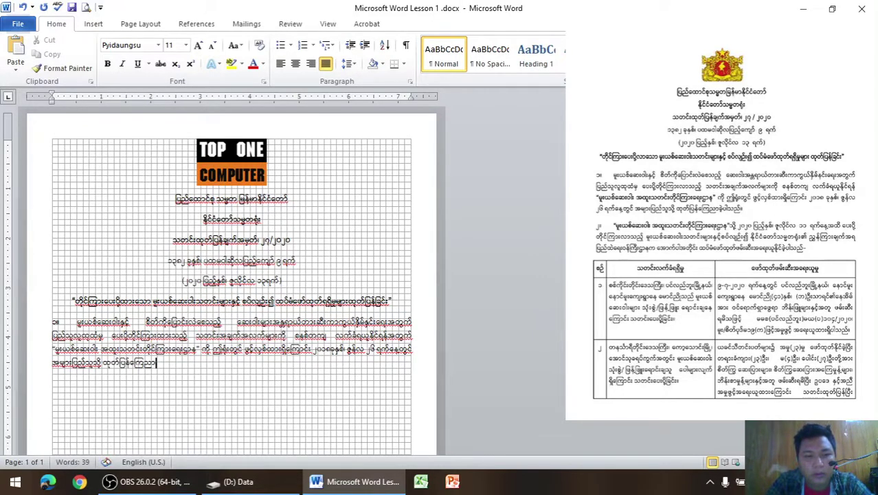
text(ာ)
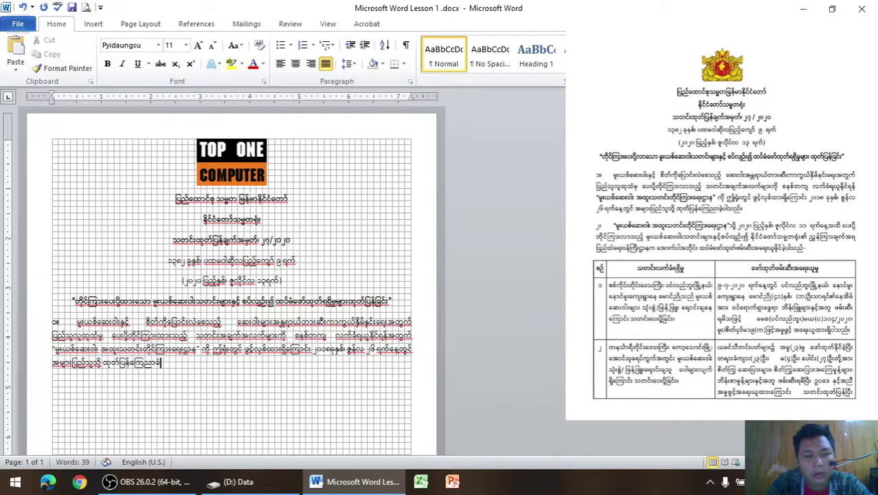
text(ခဲ့သည်။)
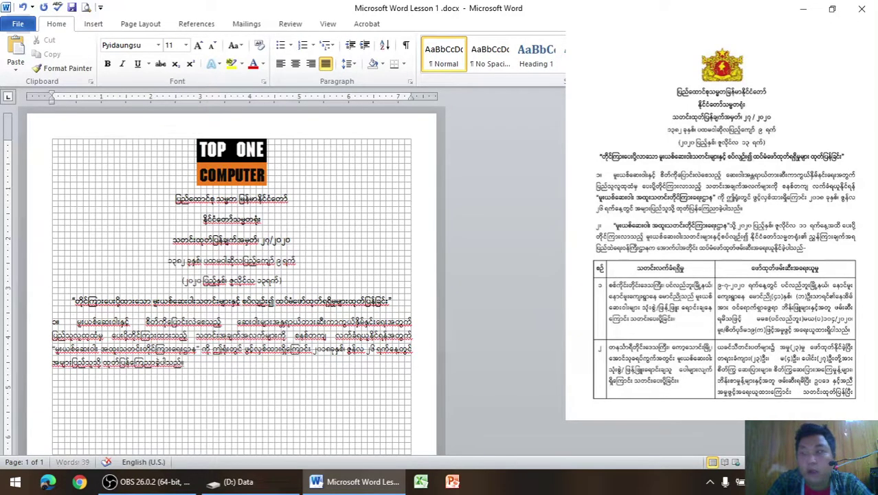
key(Return)
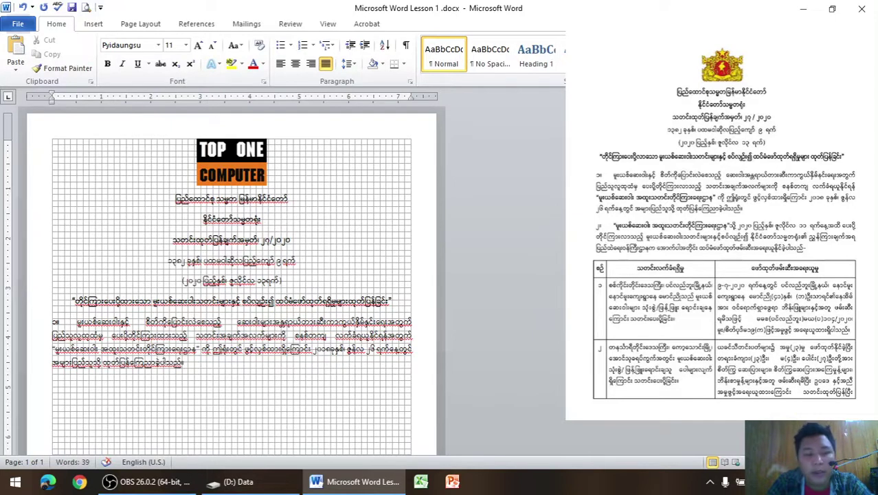
Start paragraph ၂။ with the quoted anti-drug phrase, then add ၂၀၂၀ ပြည့်နှစ် ဇူလိုင်လ ၁၁ ရက်နေ့
text(၂။)
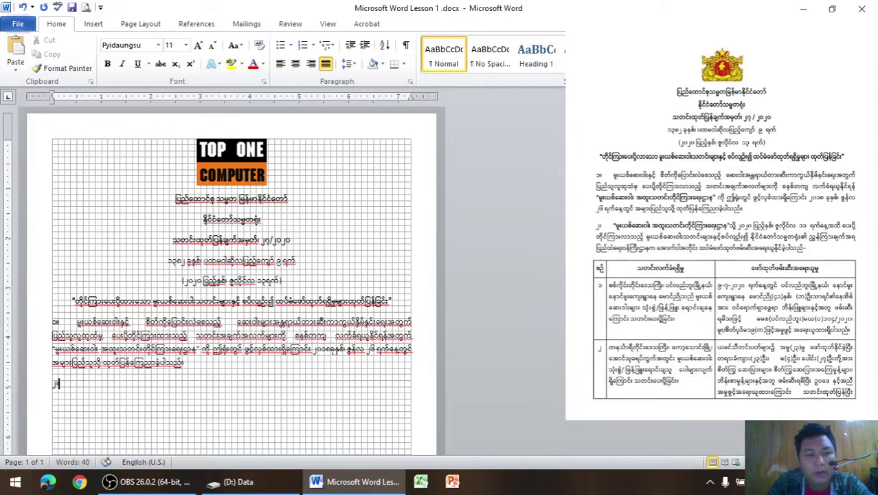
key(Tab)
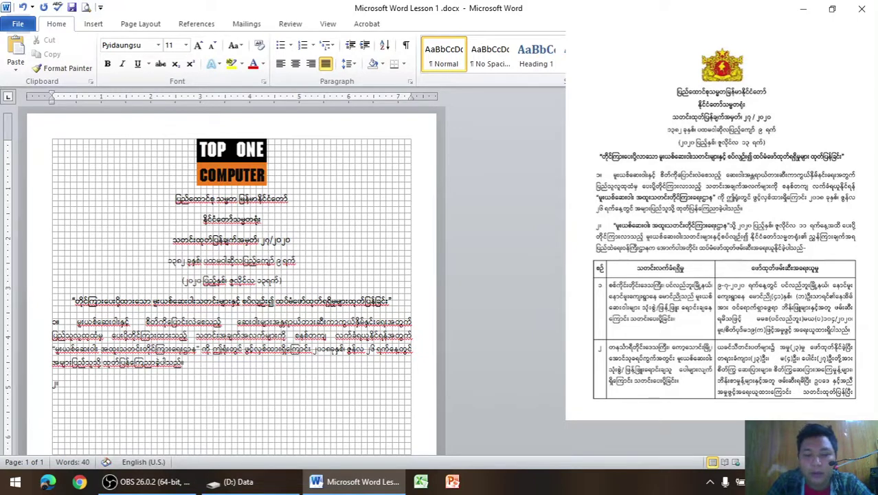
text(")
text(မူ)
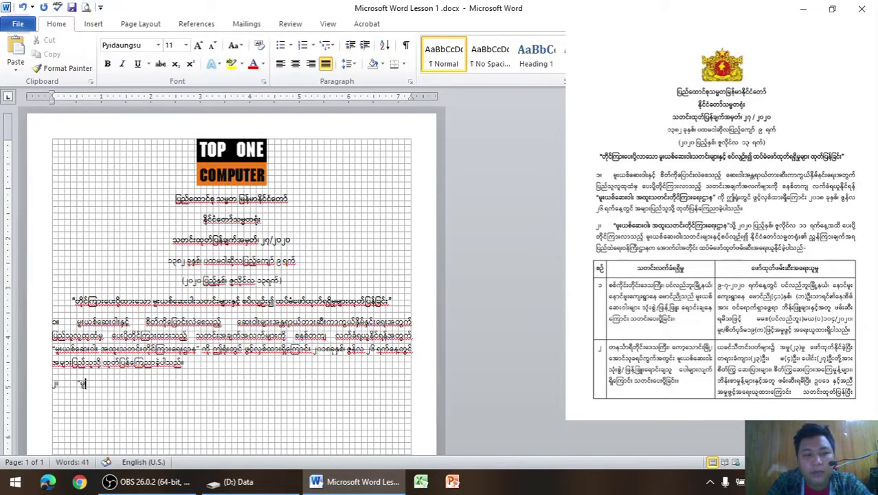
text(း)
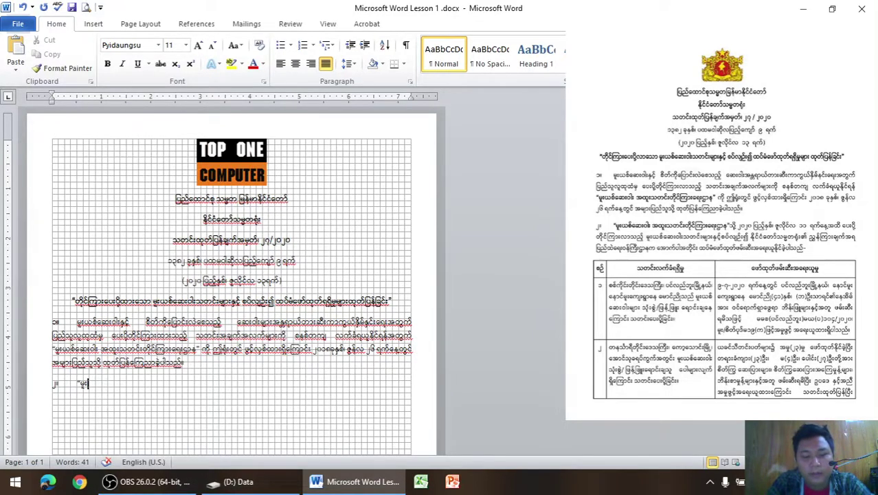
text(ယစ်ဆေ)
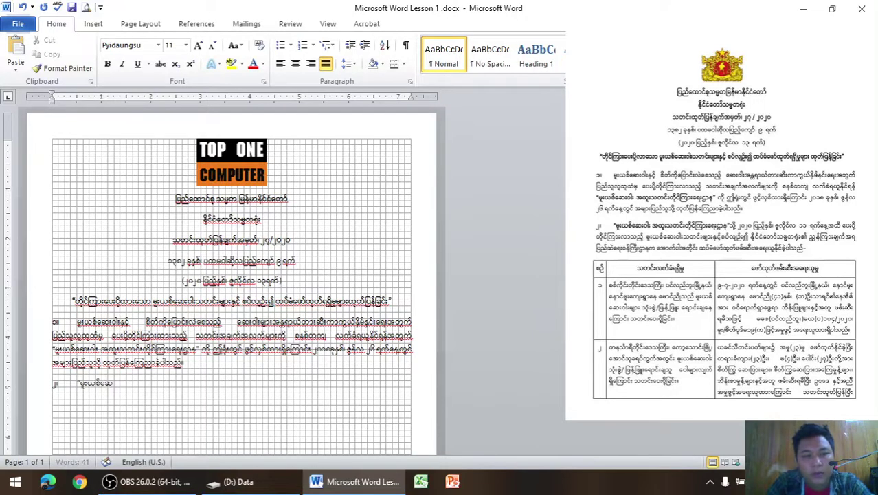
text(းဝ)
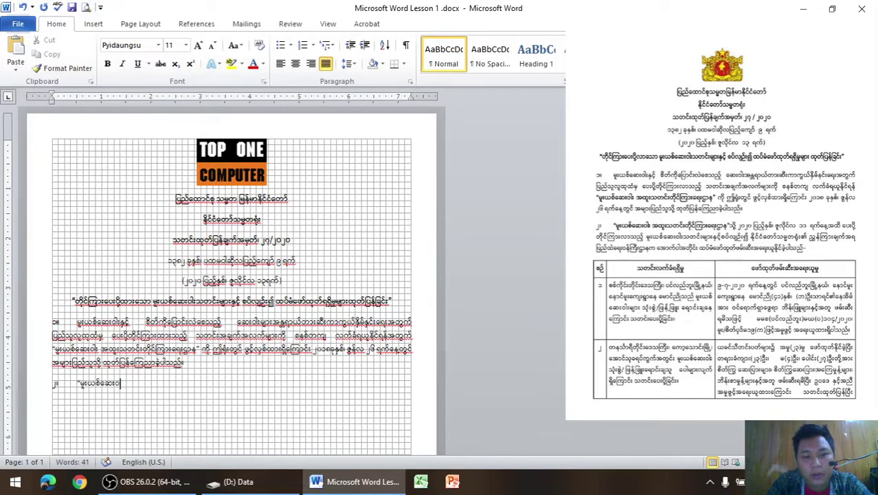
text(ါးအထ)
text(ူး)
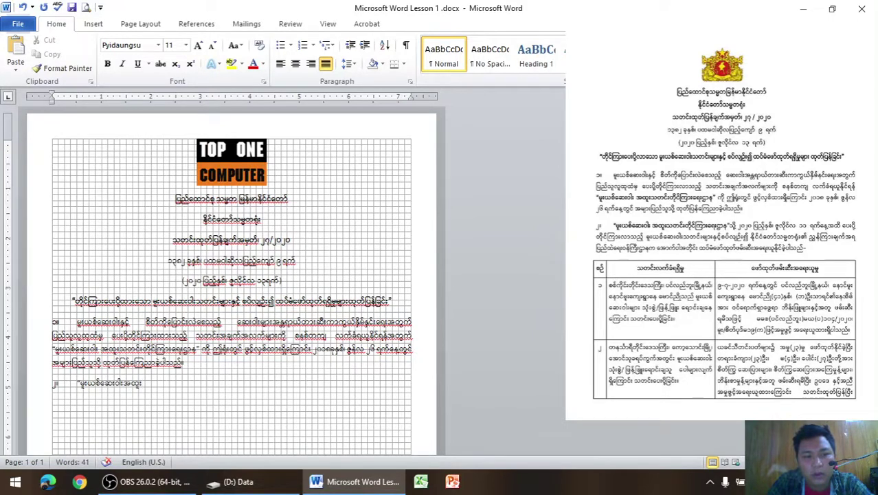
text(သတင်)
key(BackSpace)
key(BackSpace)
key(BackSpace)
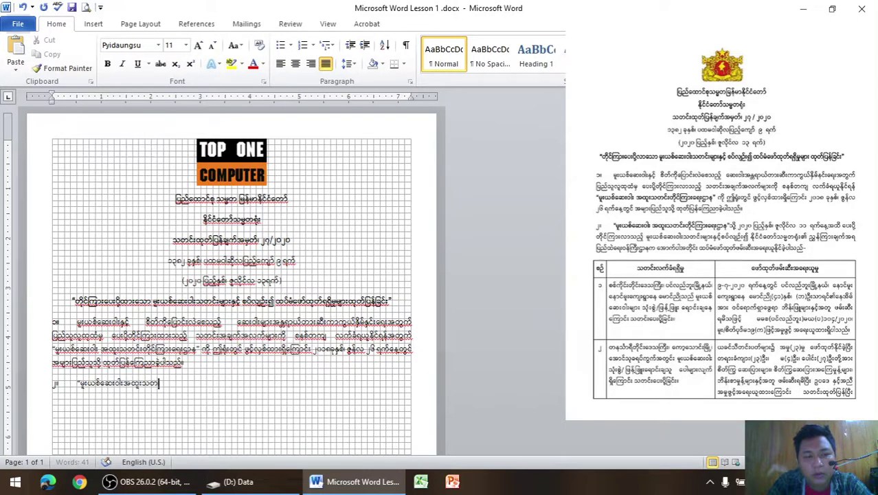
text(ေးတိုင)
text(်က)
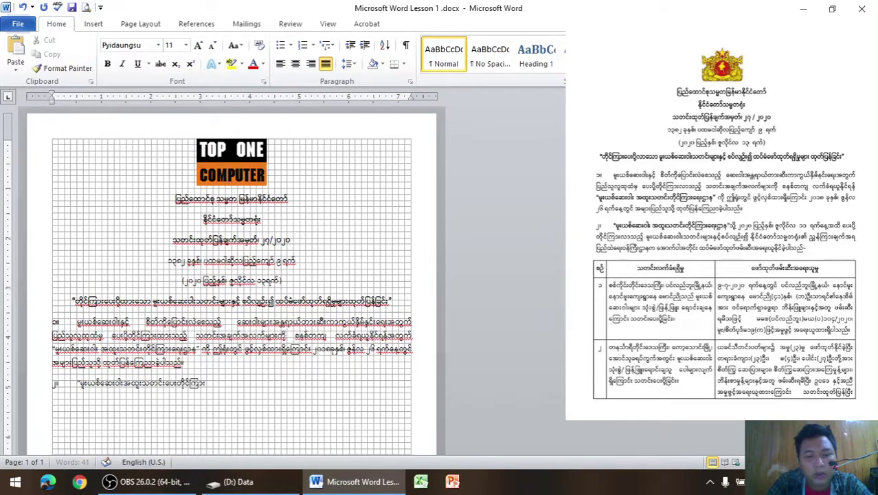
text(ရ)
text(ေးဌ)
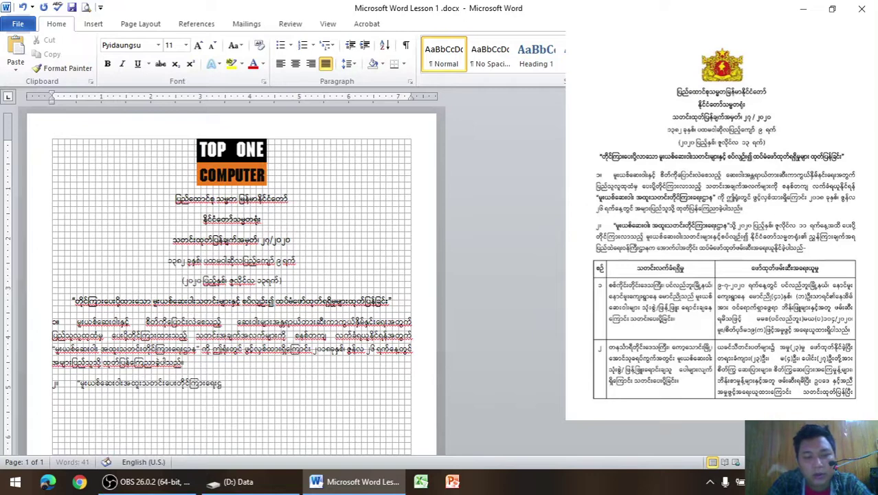
text(ာန)
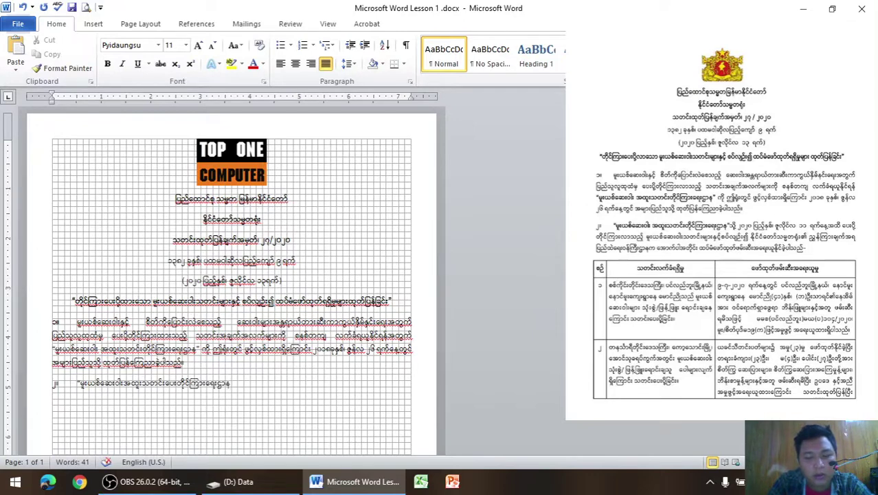
text(")
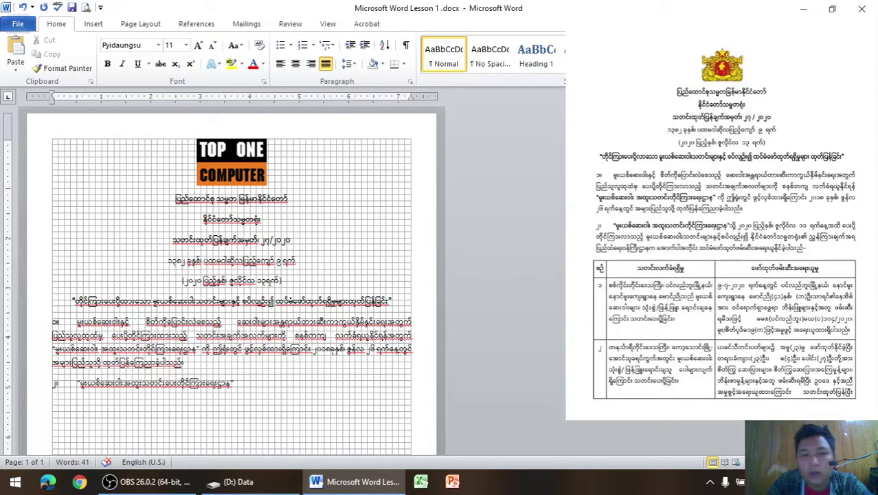
text(သို့)
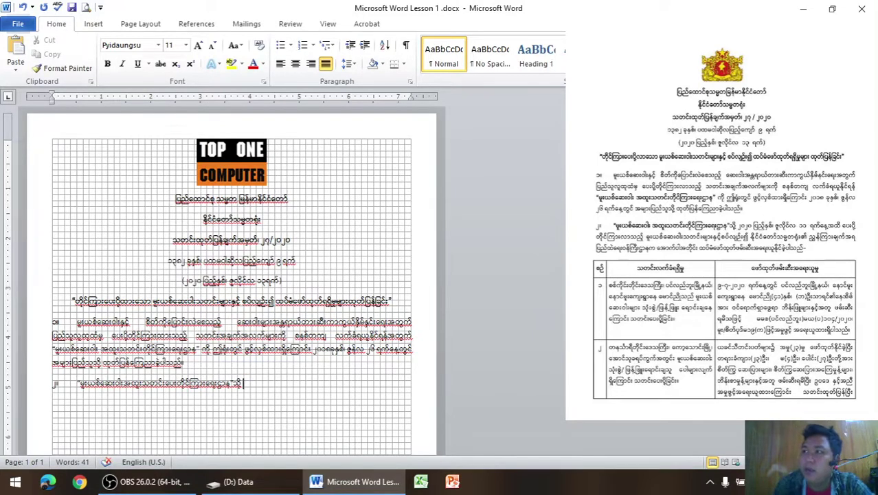
text(၂၀၂၀)
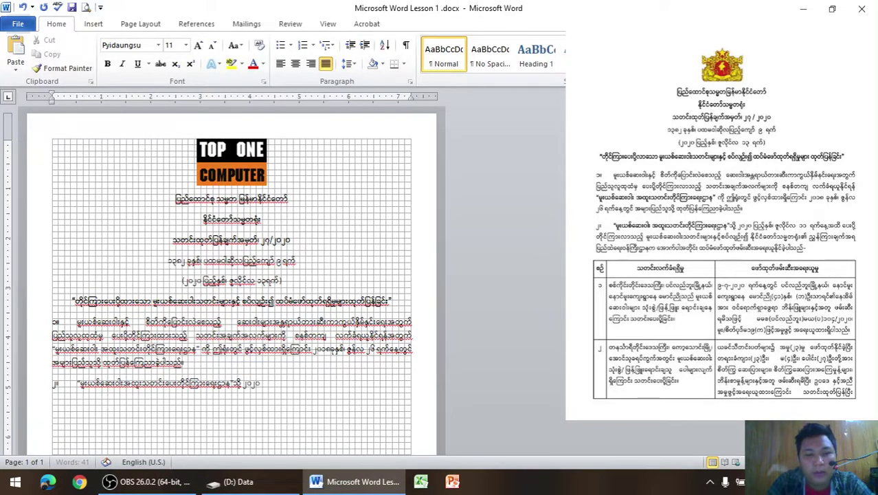
text( ပြည့်)
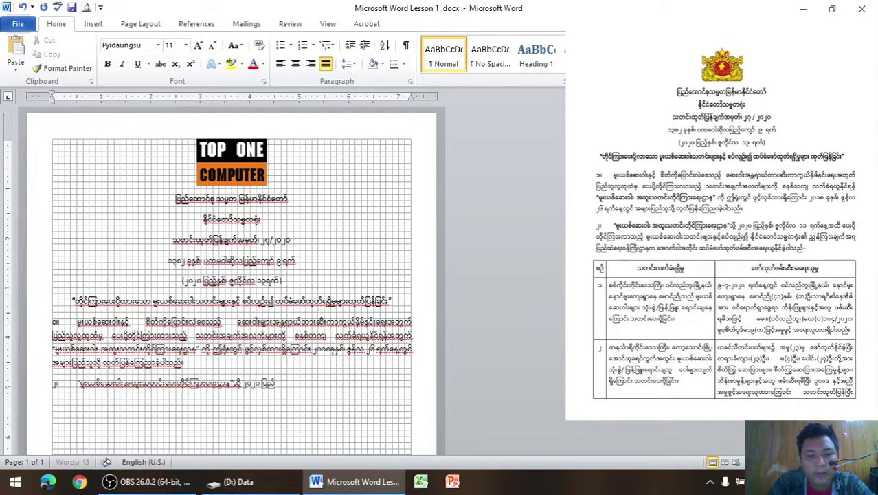
text(နှစ်)
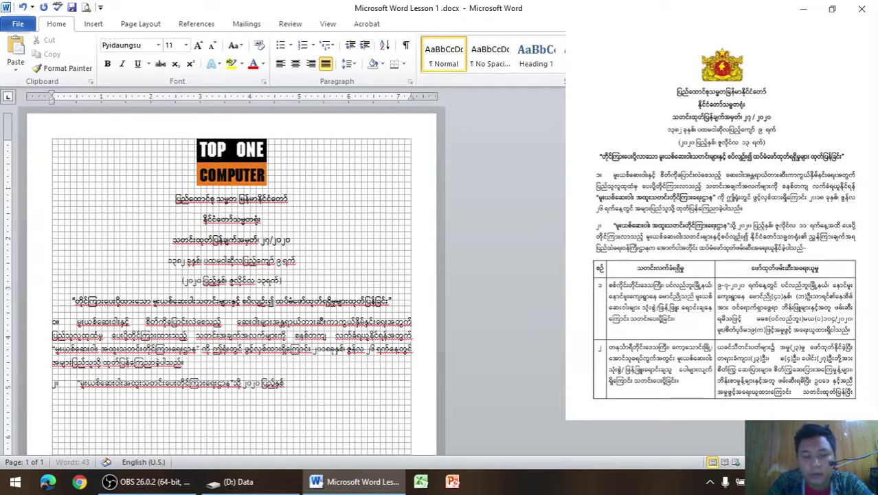
text( ဇူလို)
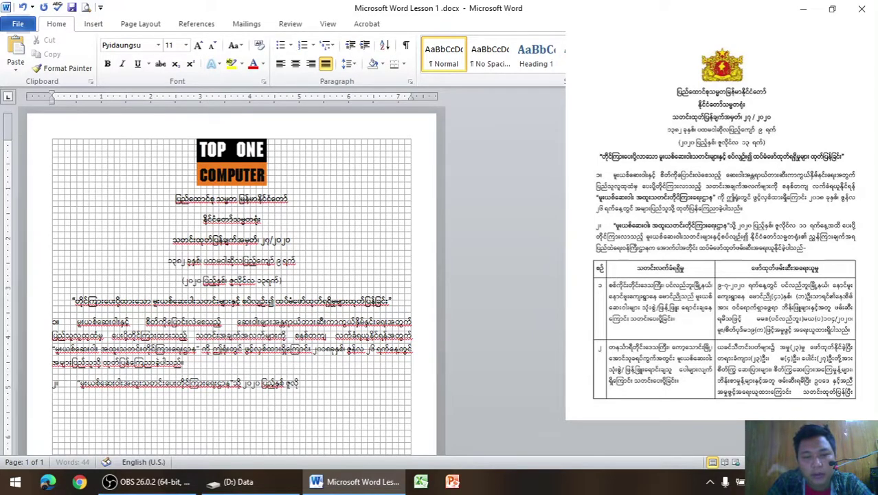
text(င်လ ၁)
text(၁ ရက်နေ)
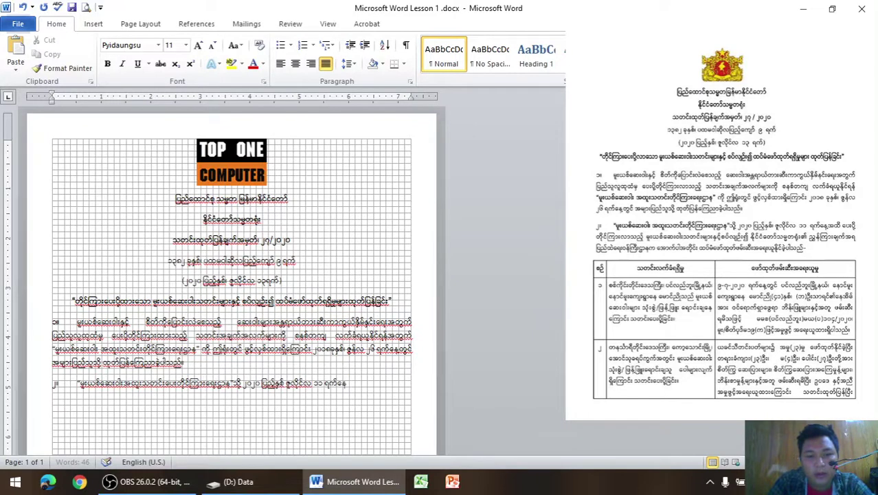
text(့ အတ)
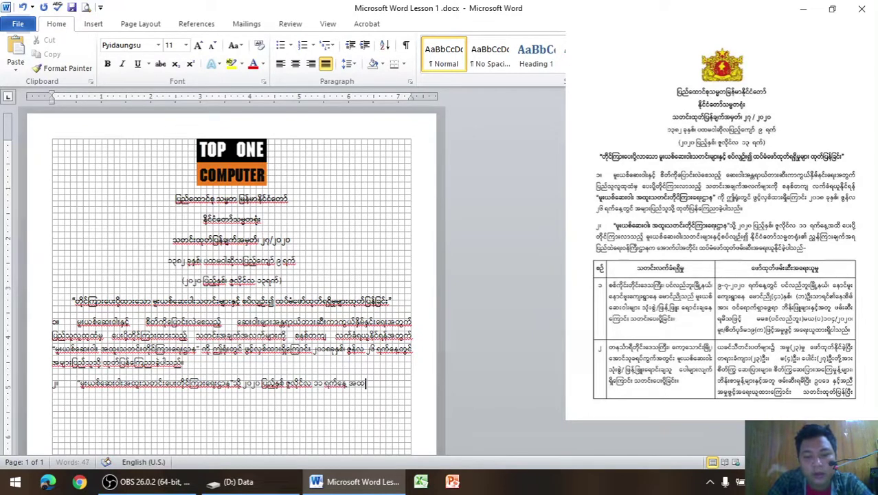
text(ိ)
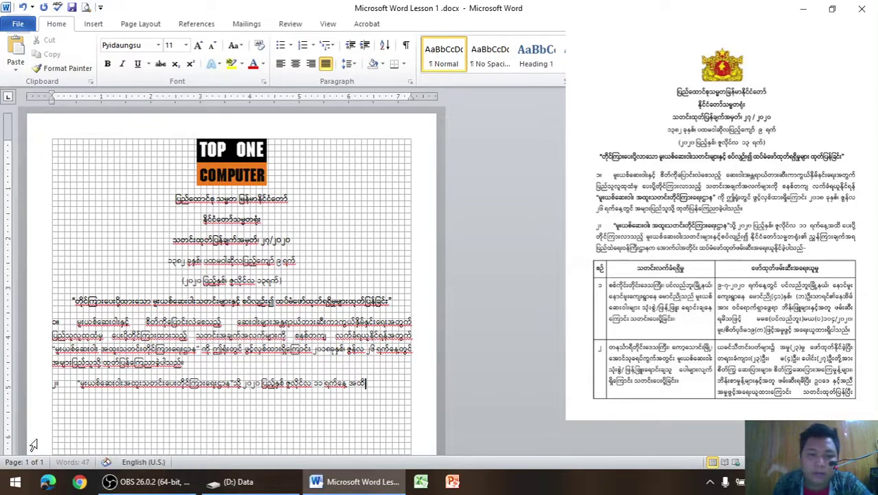
Open FB_IMG_1594740326001.jpg from Quick access recent files in File Explorer
click(249, 486)
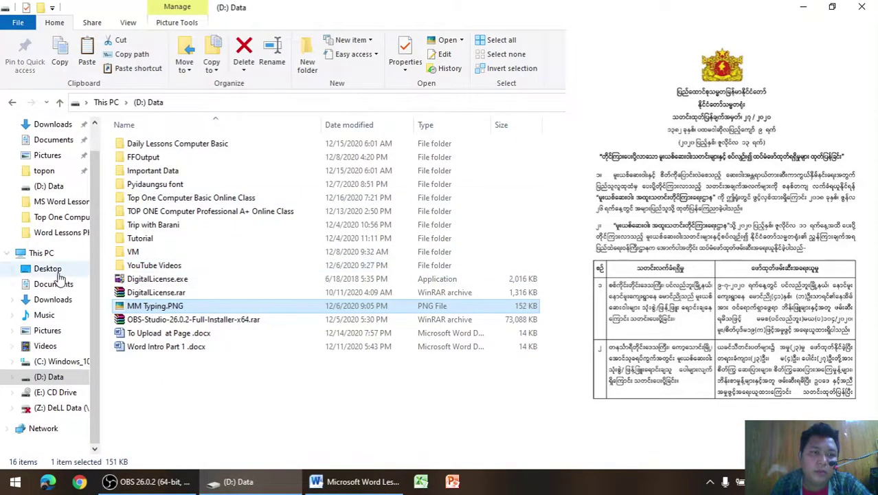
mouse_move(48, 275)
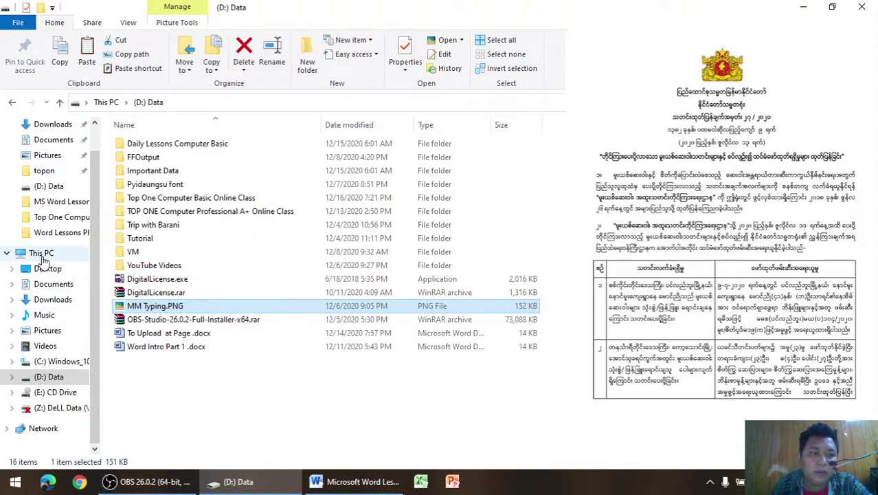
click(39, 255)
scroll(69, 334, up, 1)
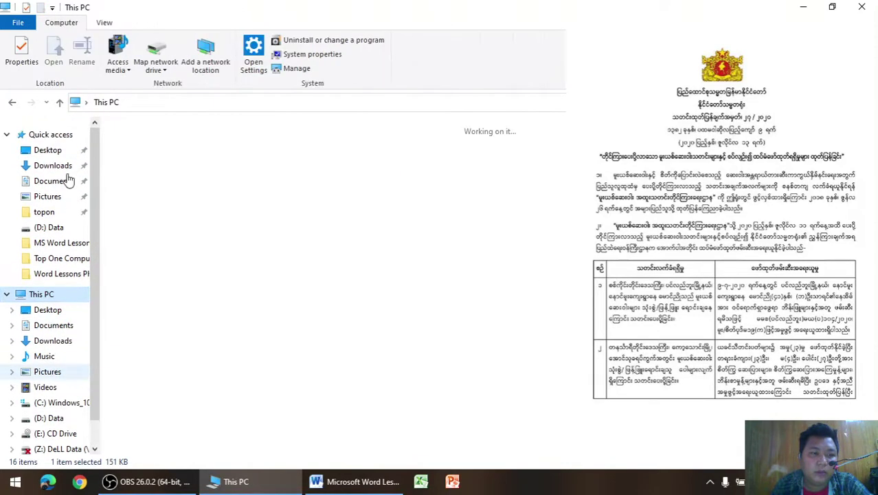
click(62, 134)
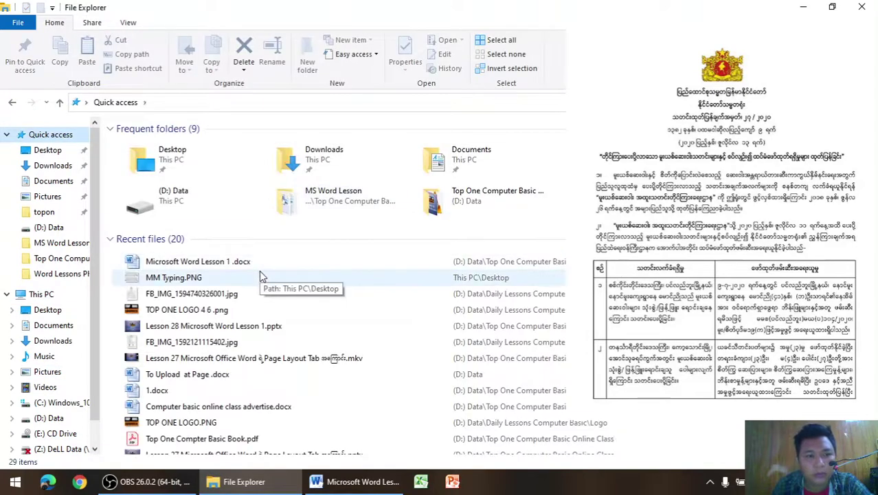
click(251, 297)
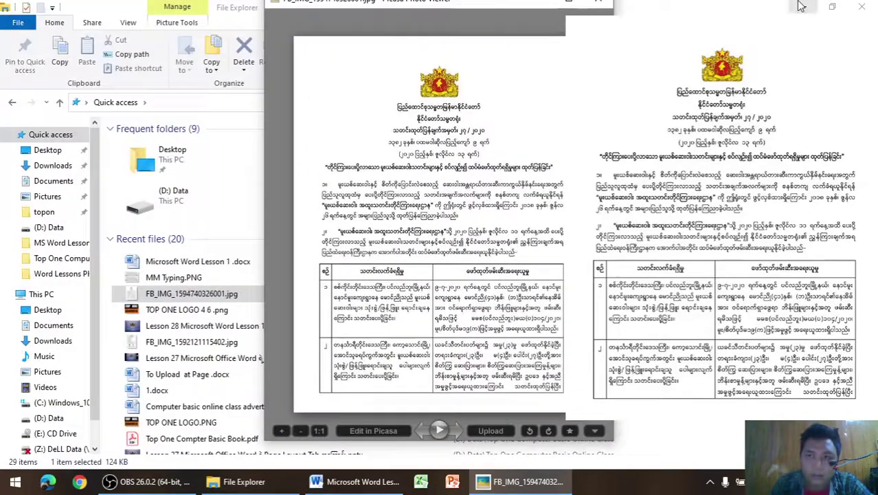
Minimize File Explorer, move Picasa Photo Viewer to the right, and minimize it to reveal the Word document
click(800, 6)
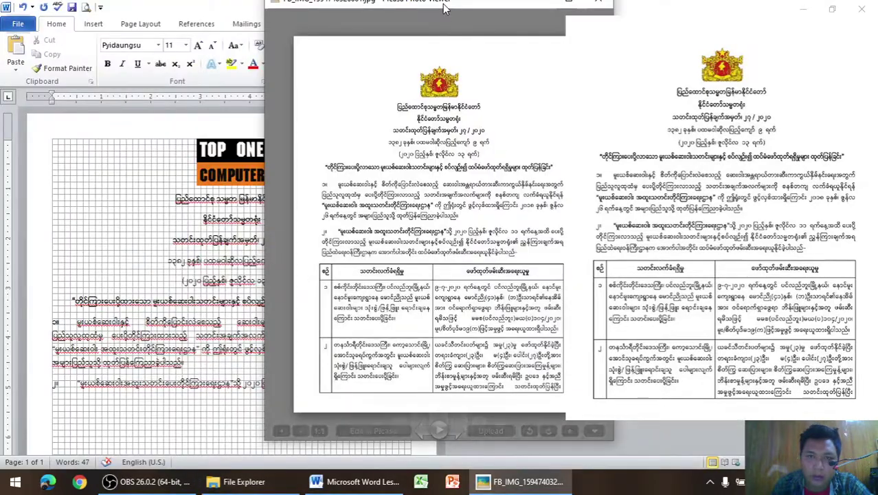
drag(441, 4, 547, 20)
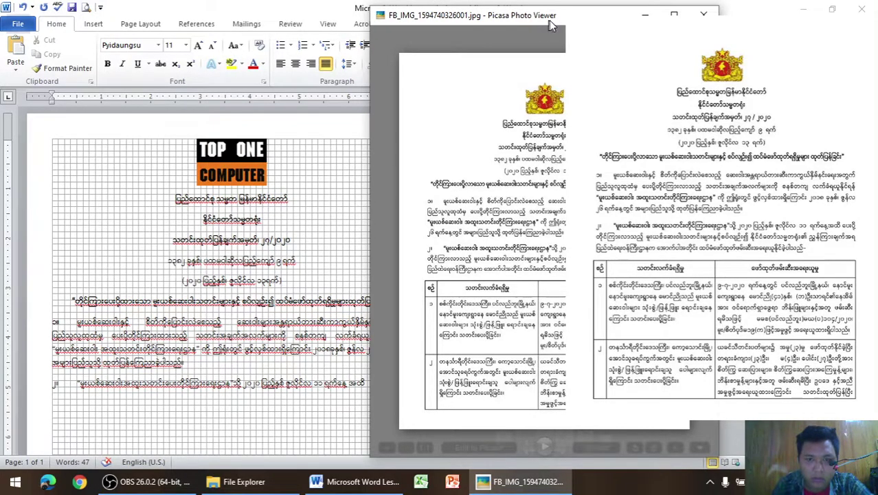
drag(550, 20, 570, 18)
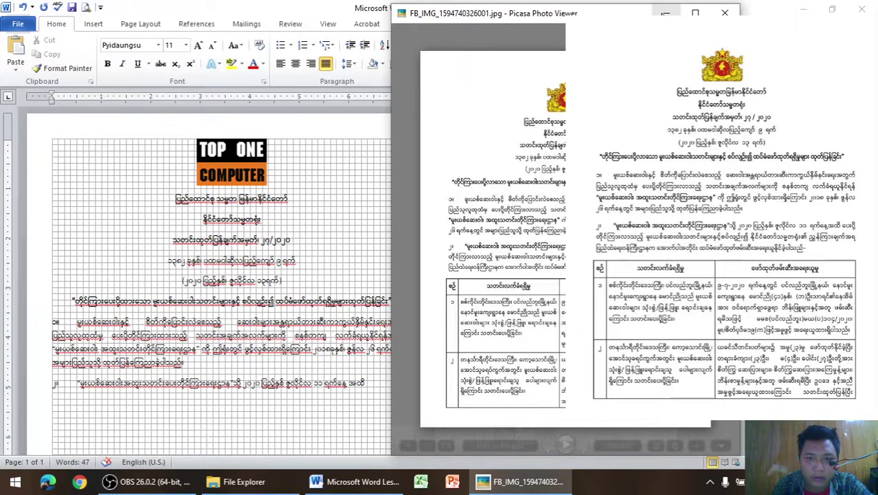
click(665, 14)
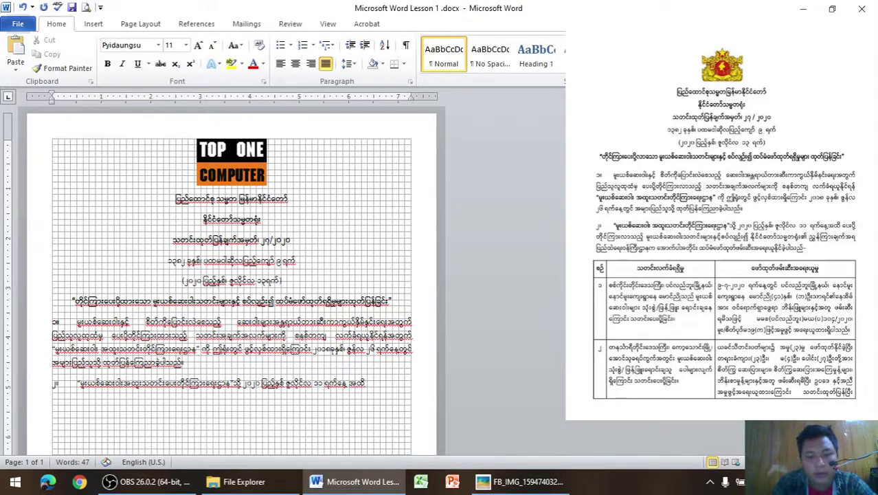
Add 'ပေးတိုင်ကြားလာသည် မူးယစ်ဆေးဝါး' to the end of paragraph ၂ in the Pyidaungsu font
text(ပေးပို့)
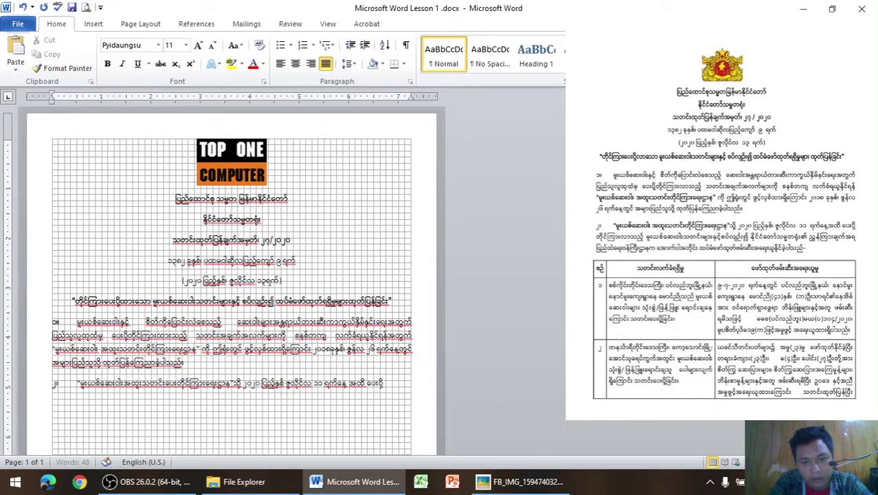
text(တိုင်က)
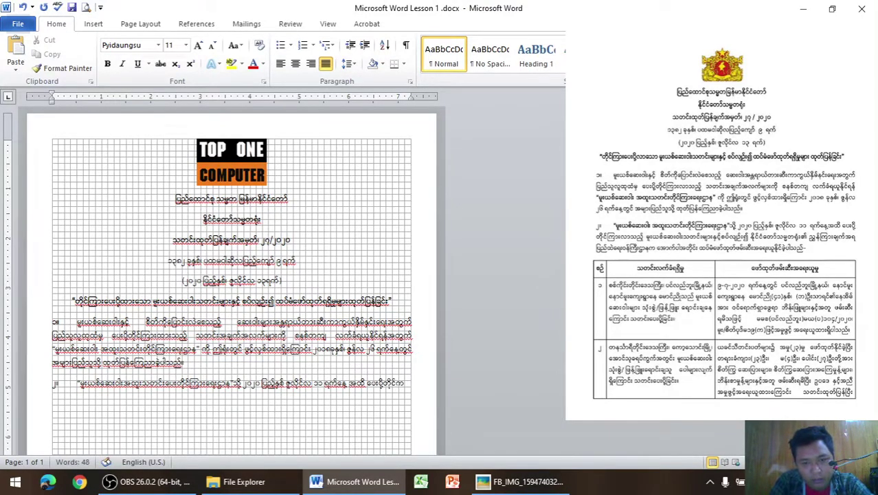
text(ြားလာ)
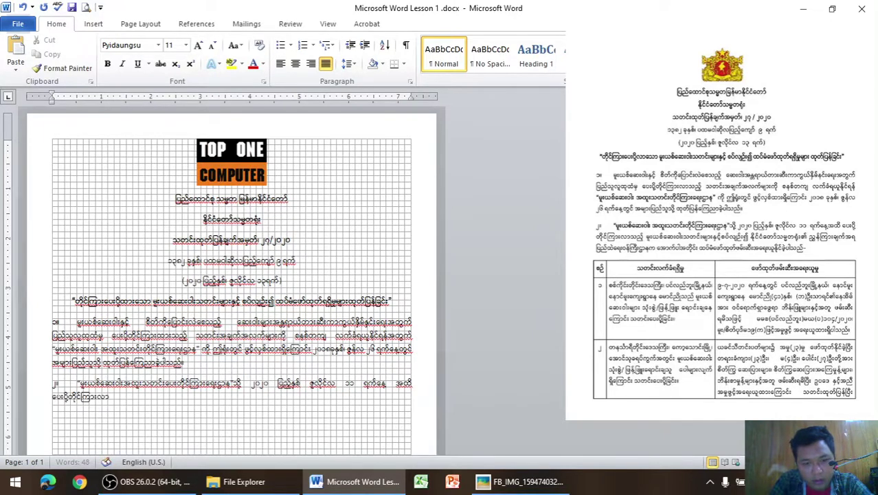
text(သည့)
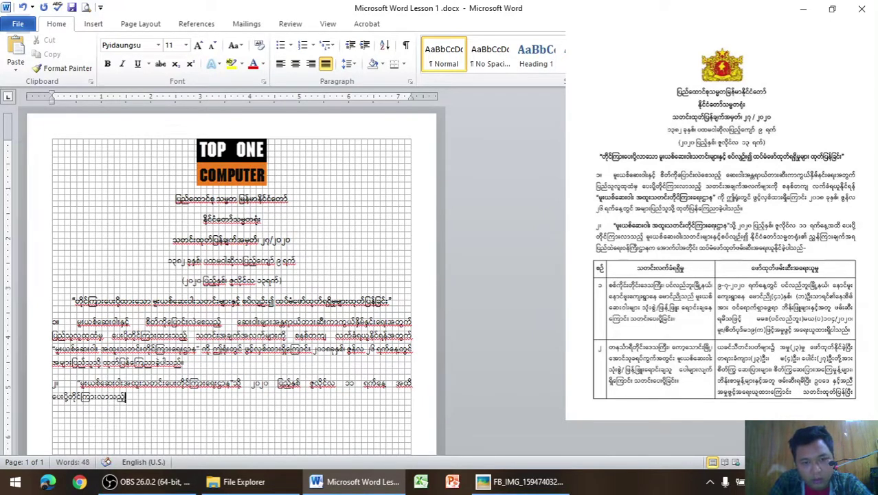
text(်)
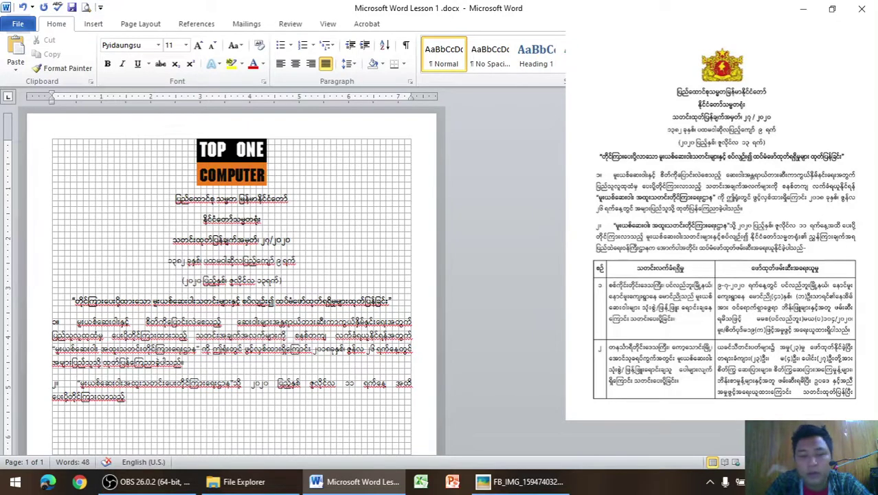
text(မူ)
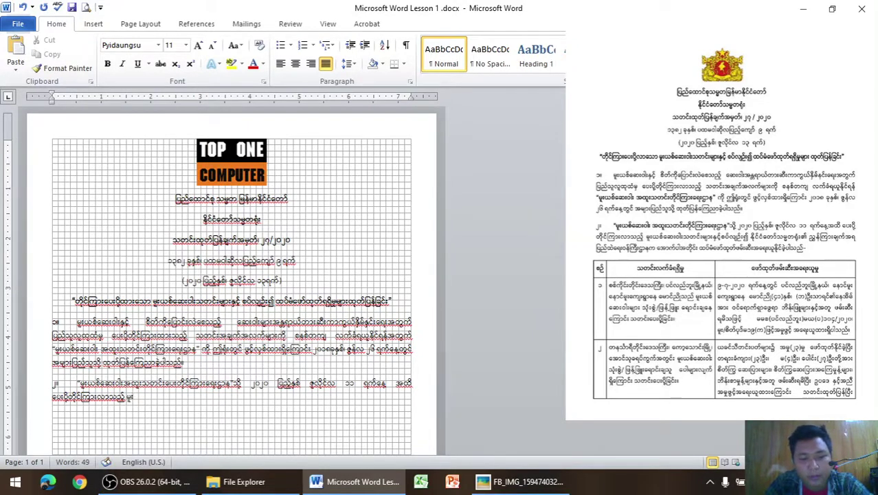
text(းယ)
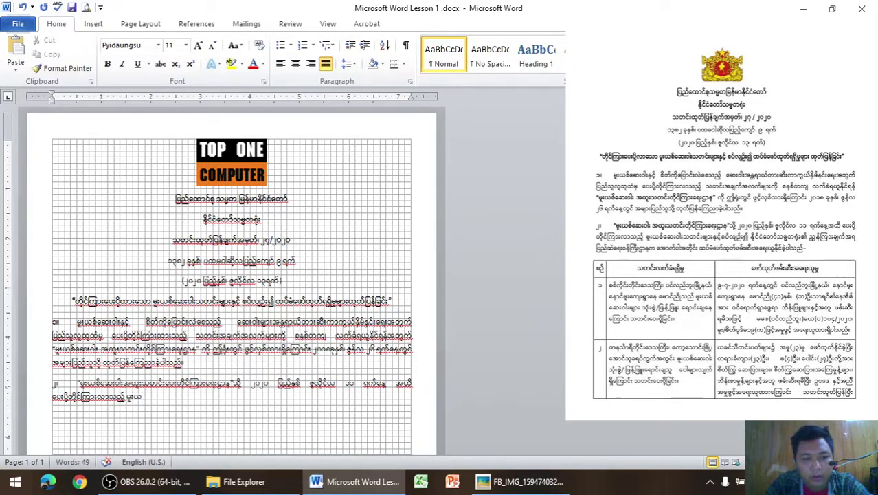
text(စ်ဆေး)
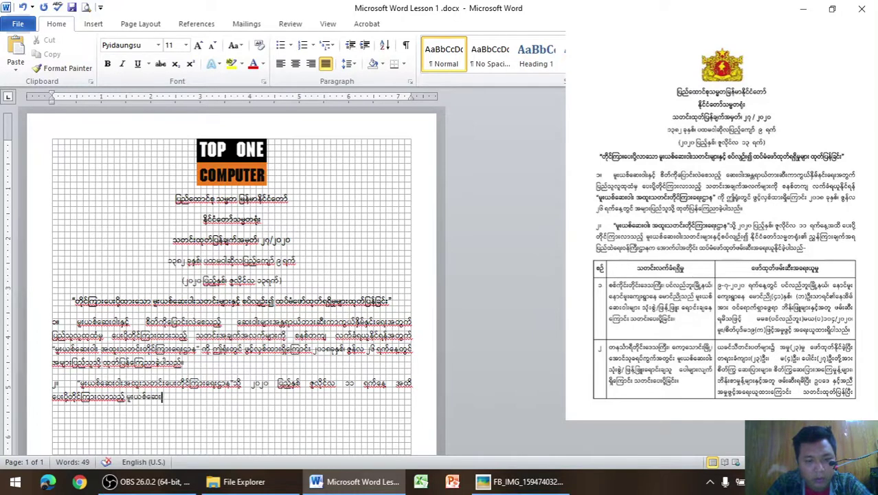
text(ဝါ)
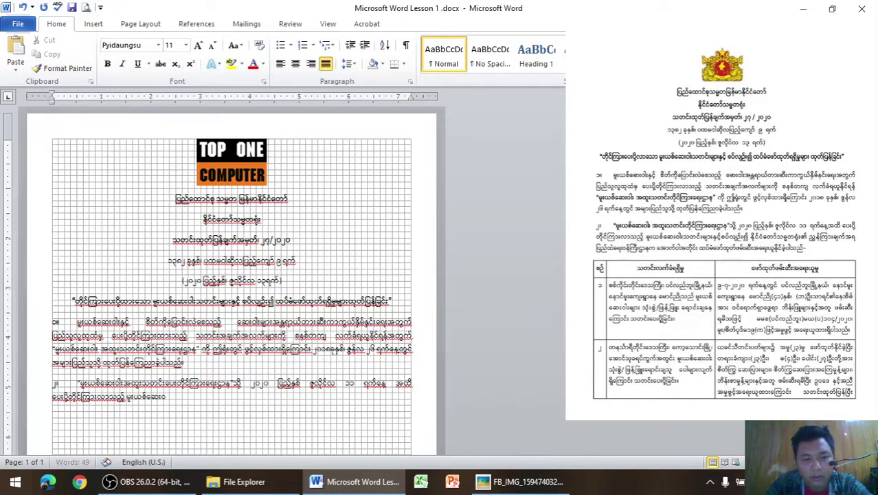
text(း)
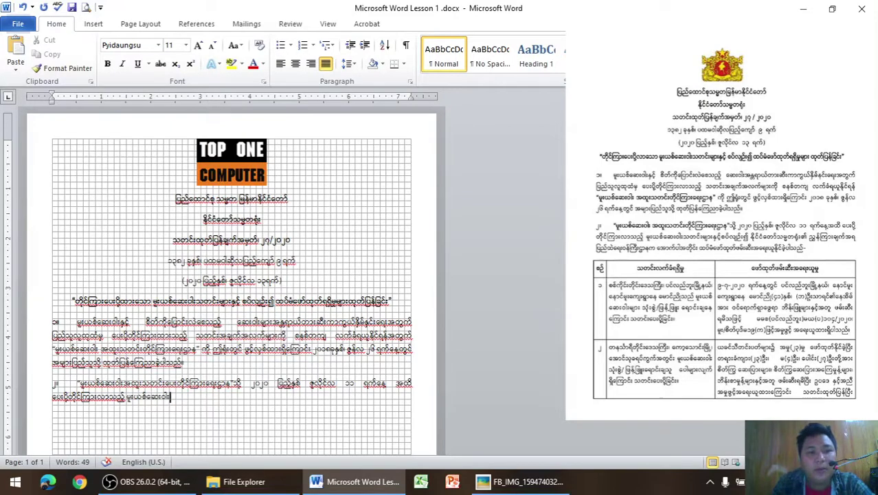
Hide the page gridlines, complete paragraph ၂ ending with 'ဖမ်းဆီးအရေးယူနိုင်ခဲ့ပါသည်။', and start a new line
click(327, 24)
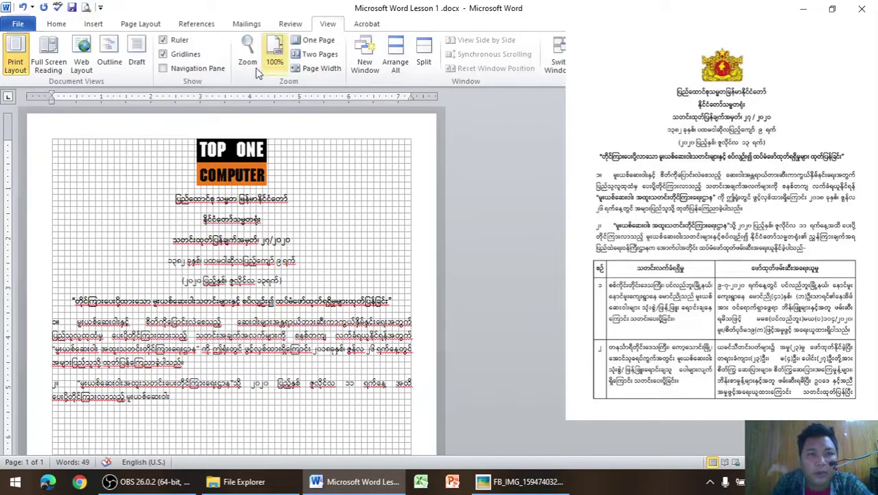
click(185, 54)
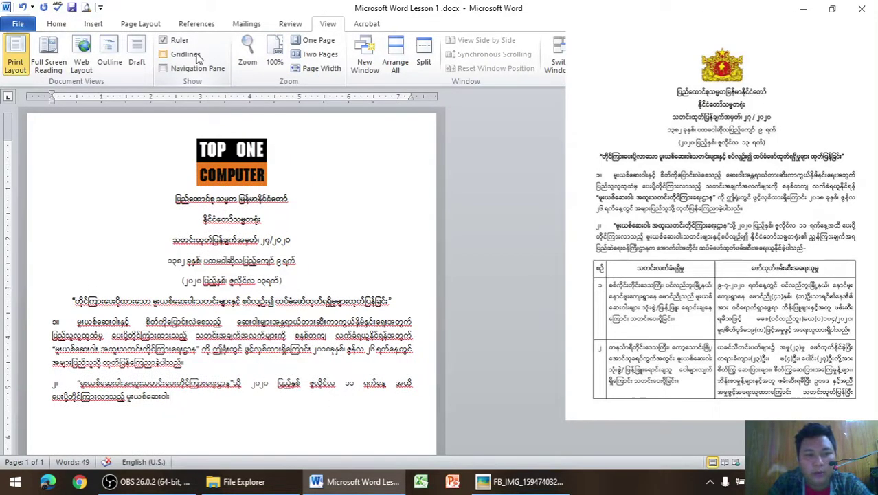
text(သတင်)
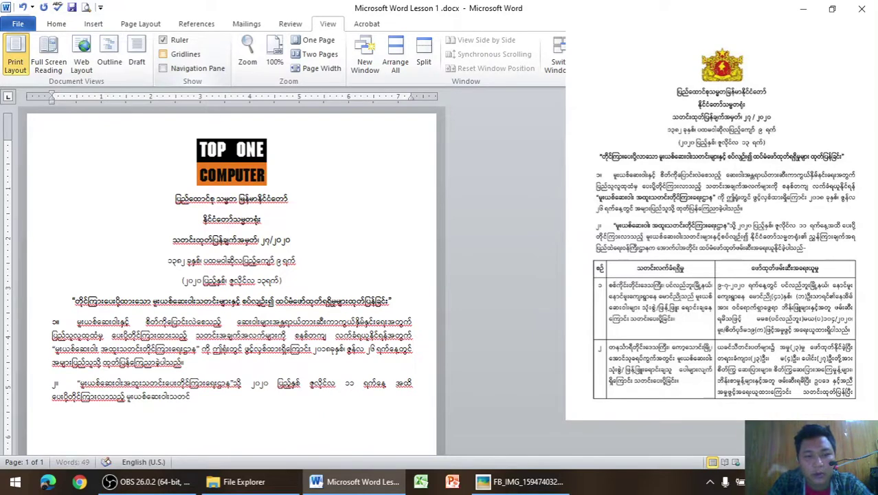
text(း)
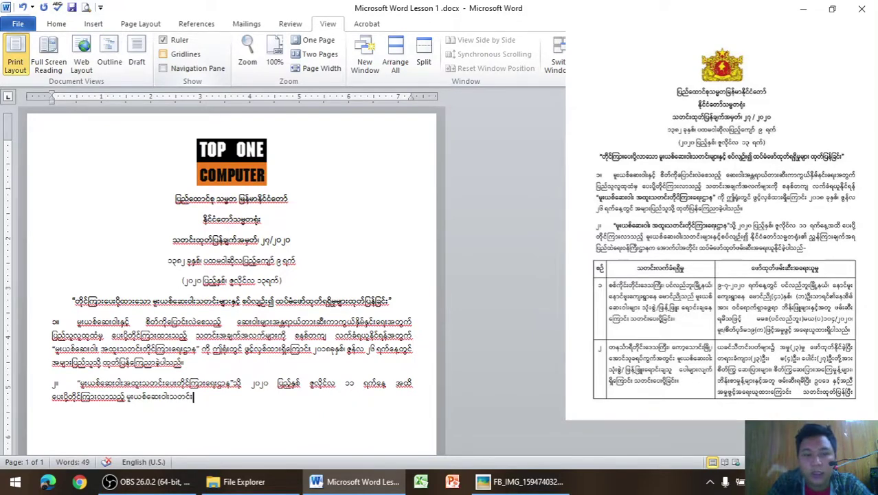
text(များ)
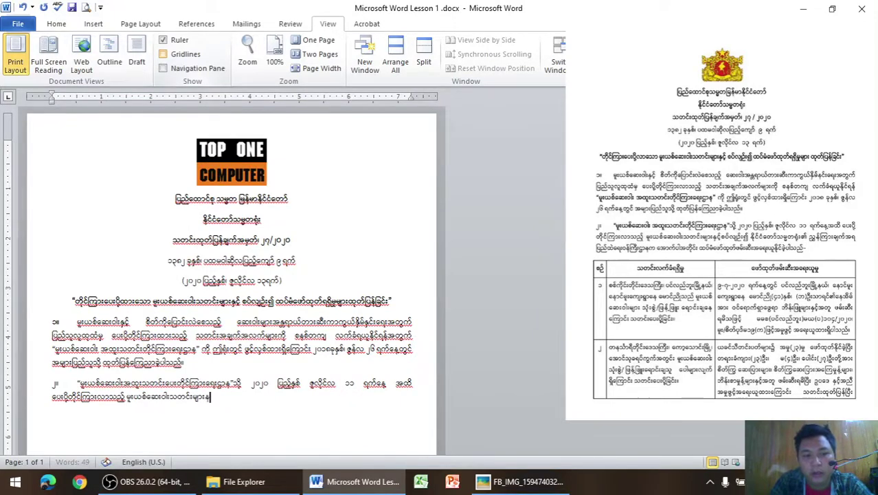
text(နှင့်)
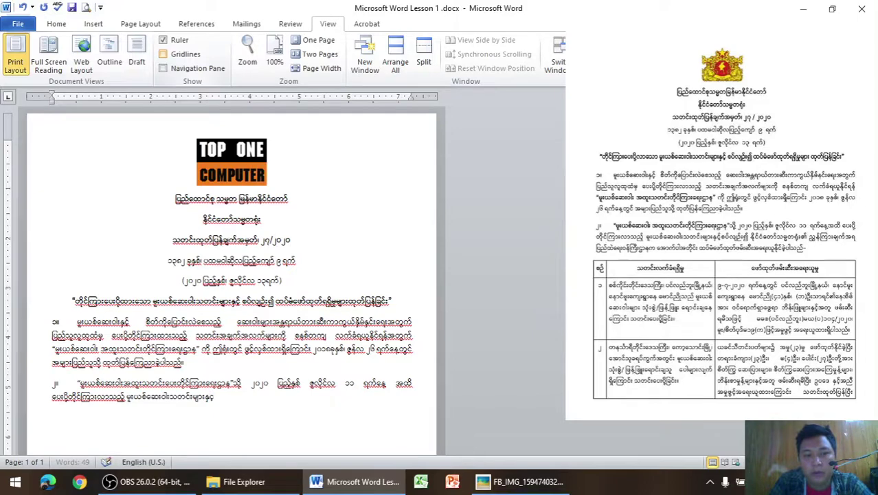
text(င်)
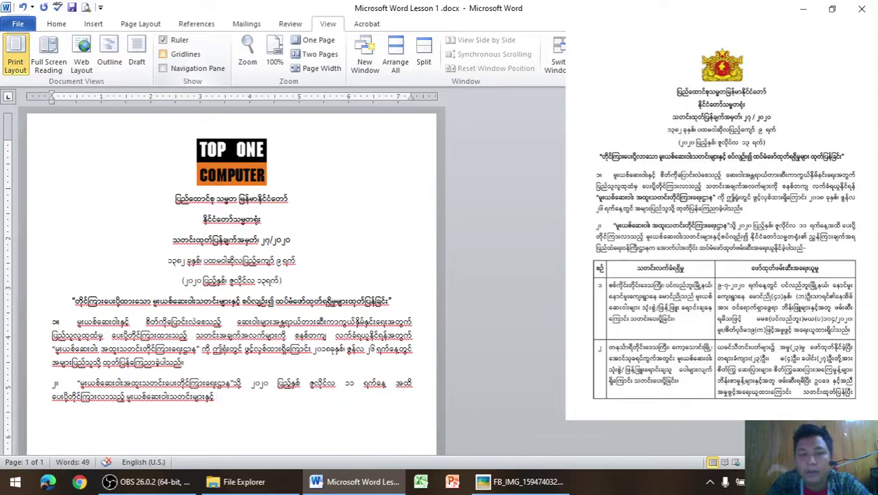
text(စ)
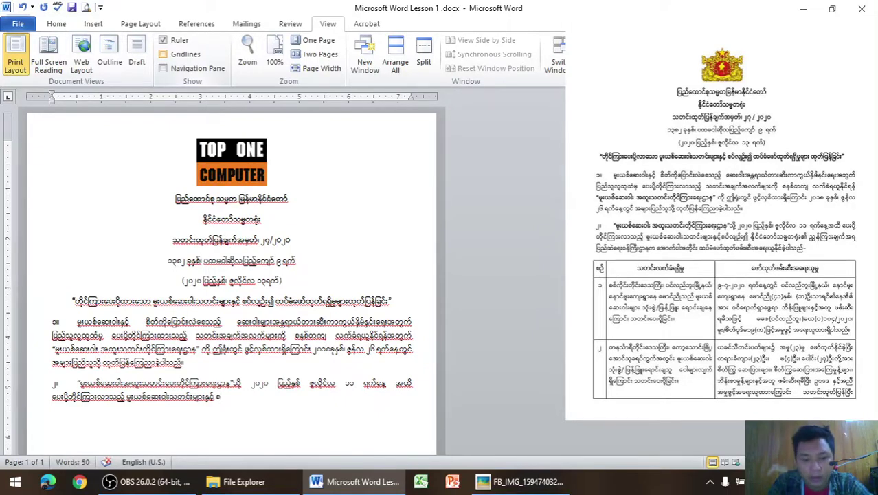
text(ဝ်လျဉ်း)
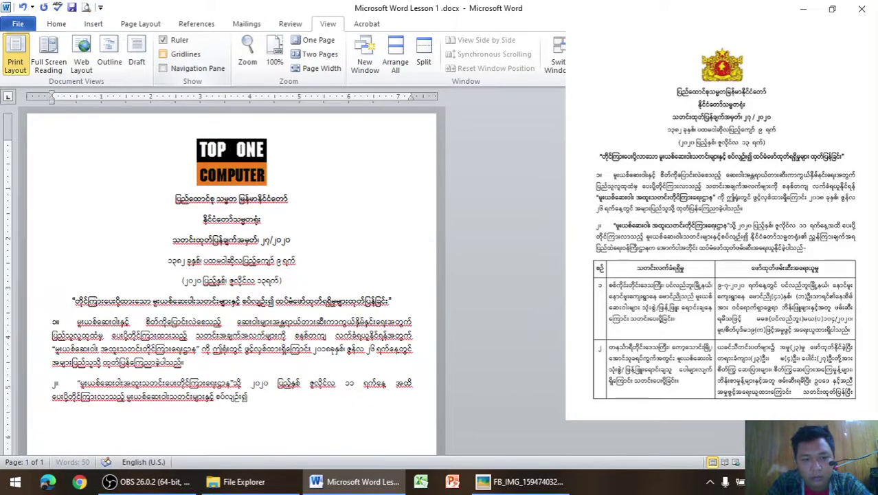
text(၍)
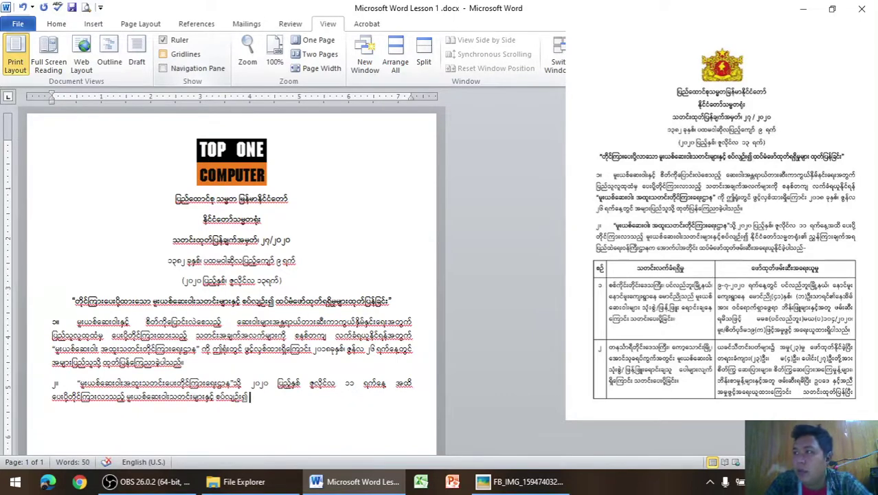
text( နိုင်)
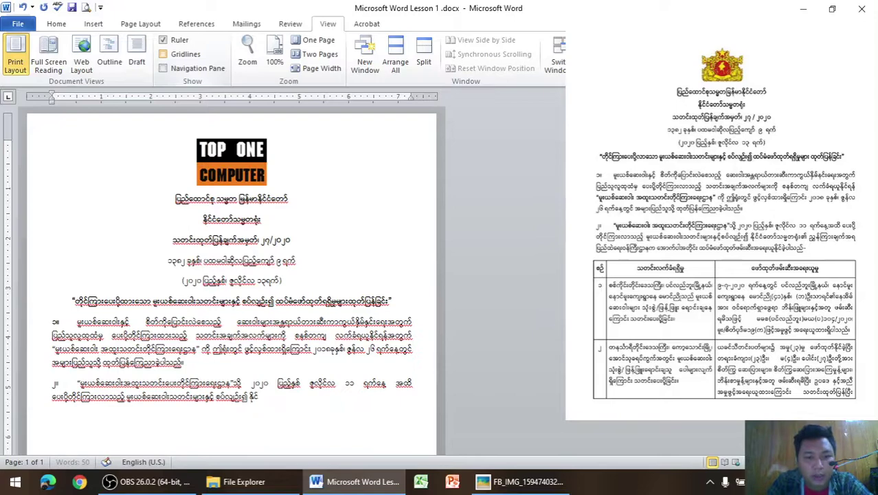
text(ငံတော်)
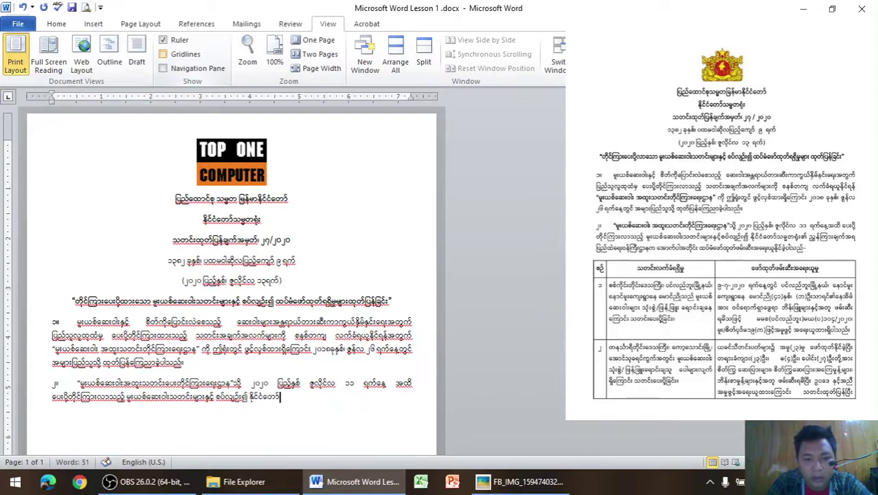
text(သမ္)
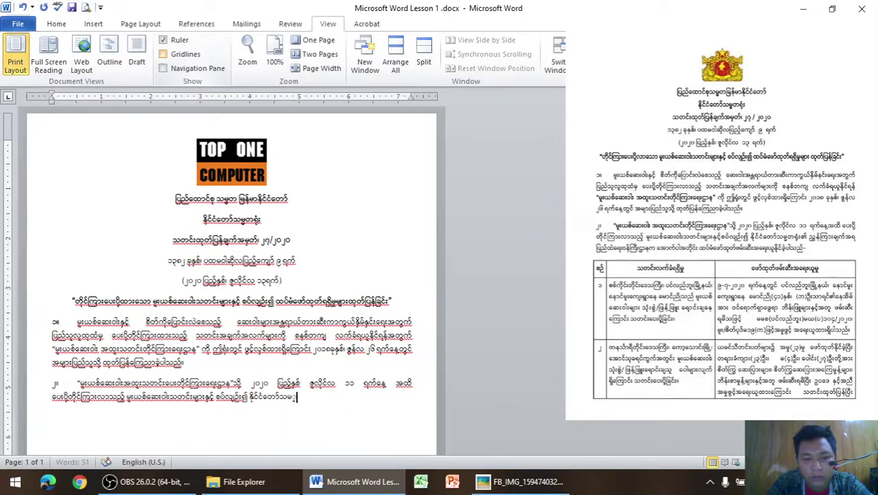
text(မ)
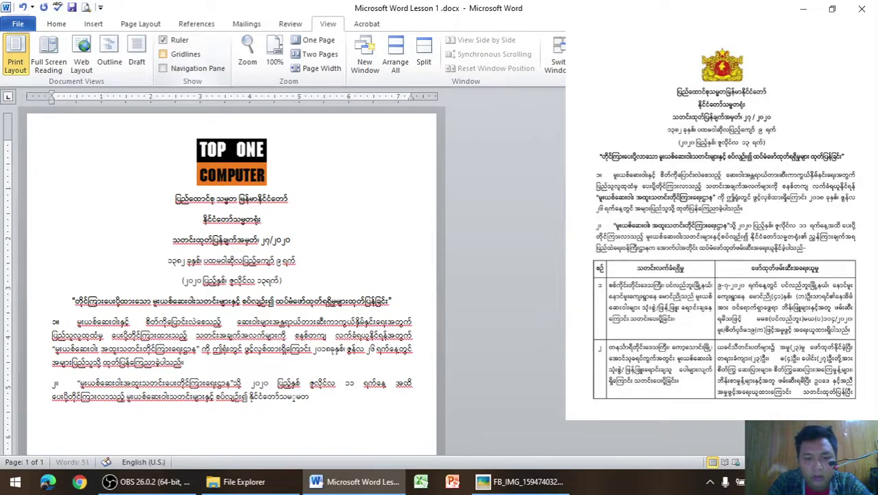
text(တရ)
text(ုံးင)
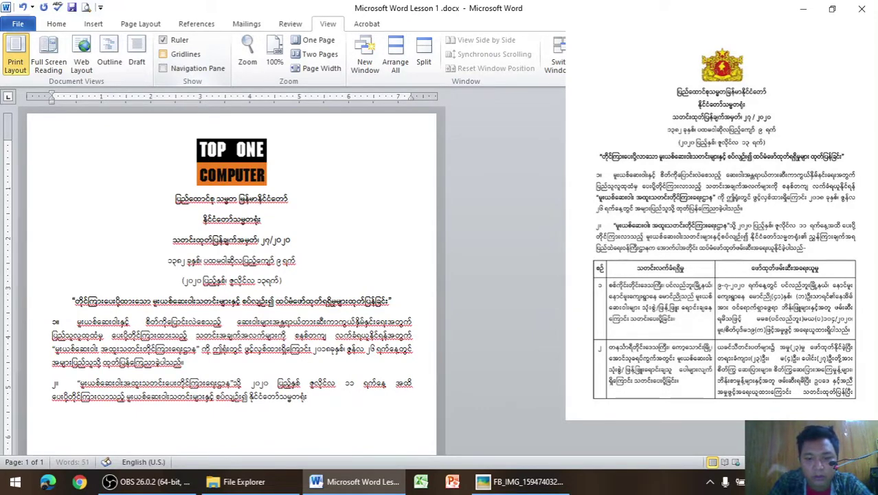
text(၏)
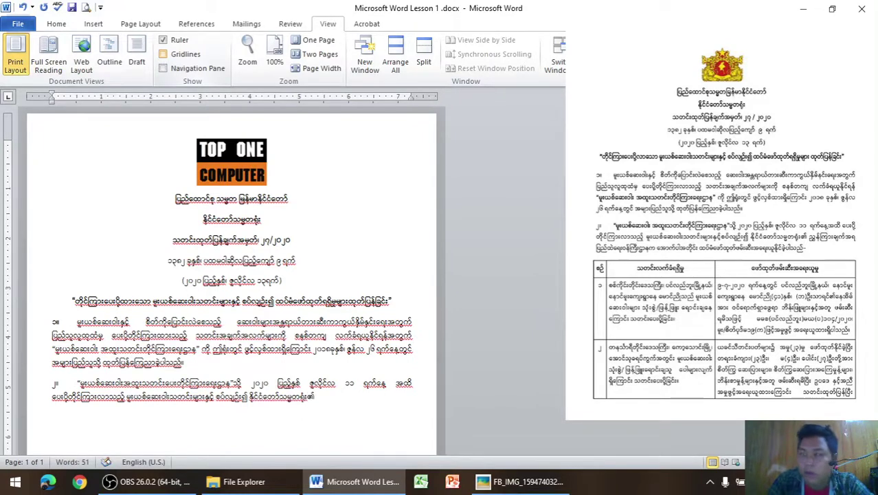
text( ည)
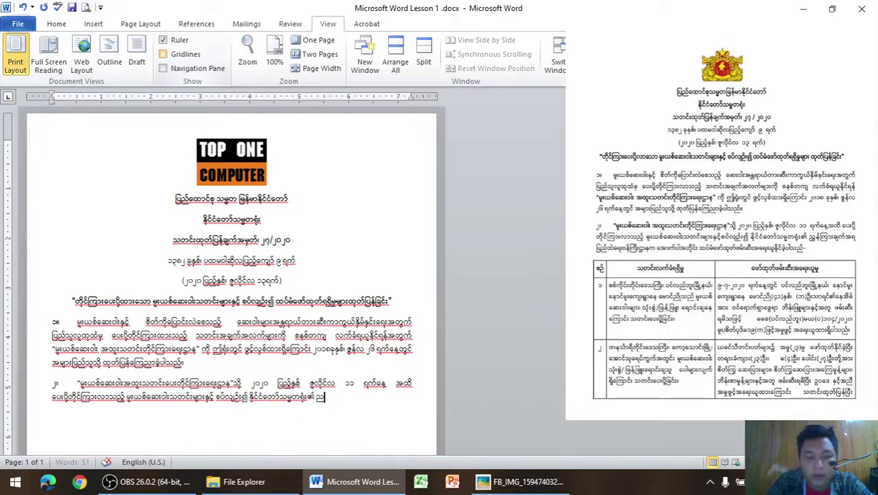
text(ွှန်ကြား)
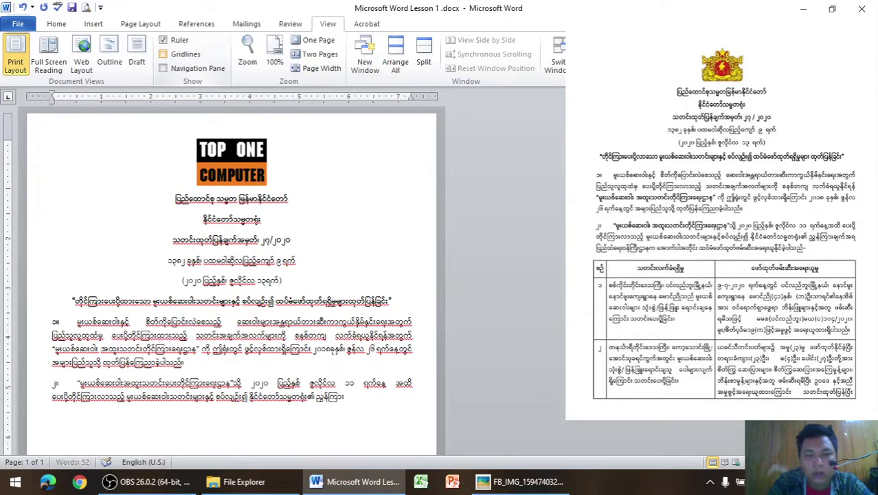
text(ချက)
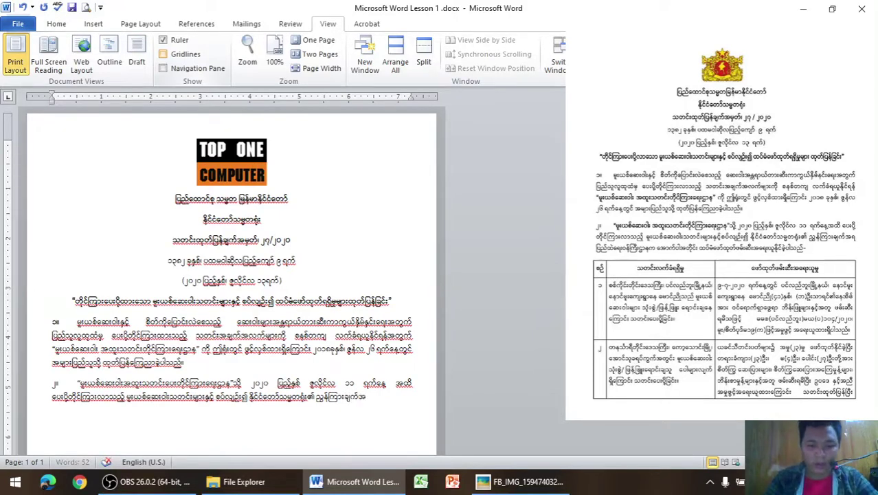
text(်အရ)
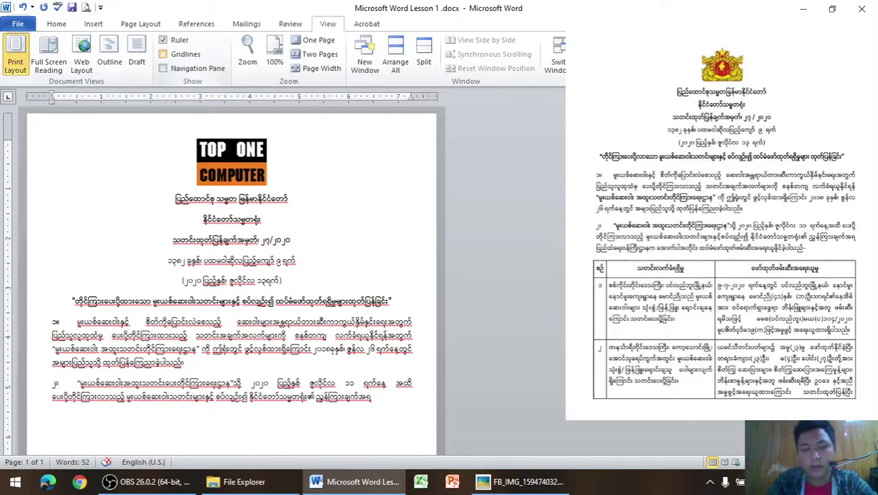
text( ပြည်ထ)
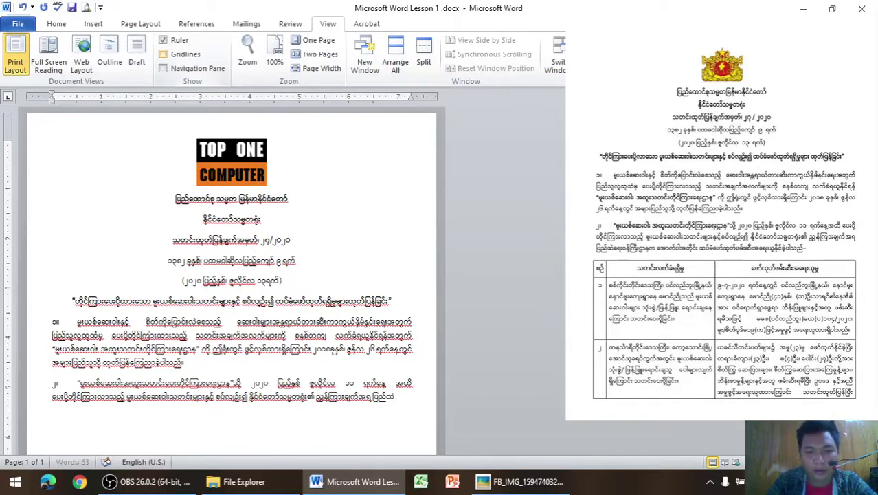
text(ော)
text(း)
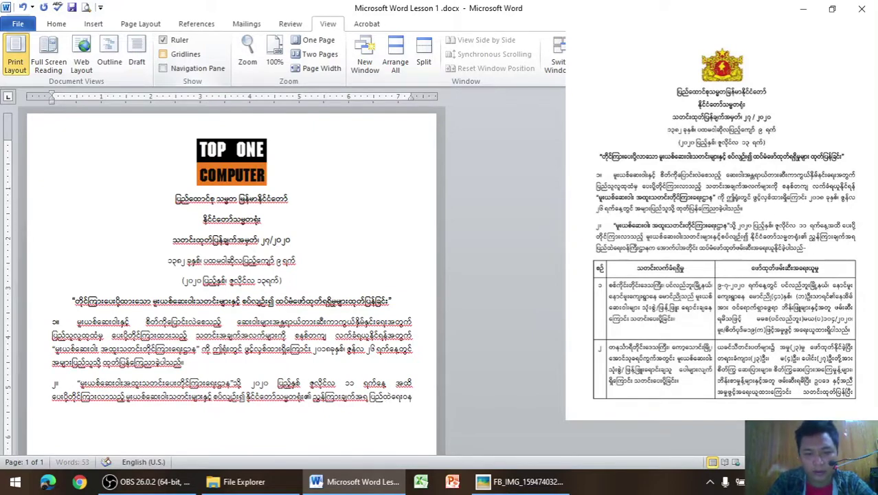
text(ဝန်)
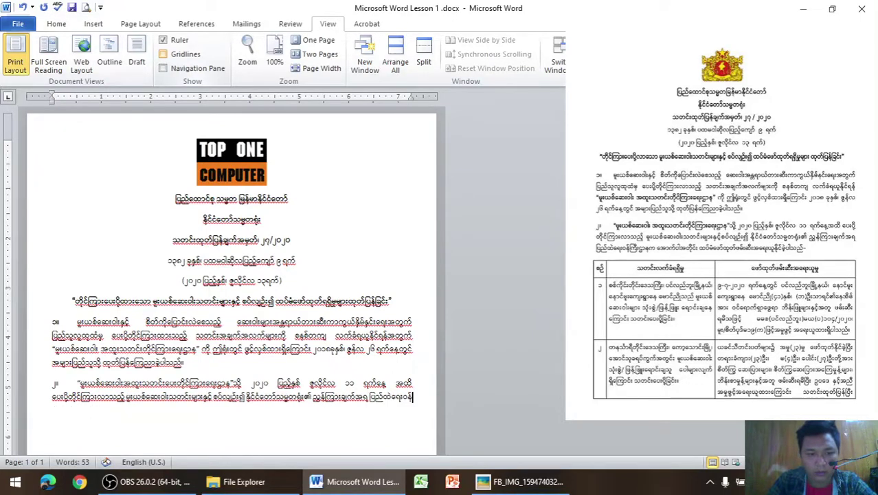
text(ကြီး)
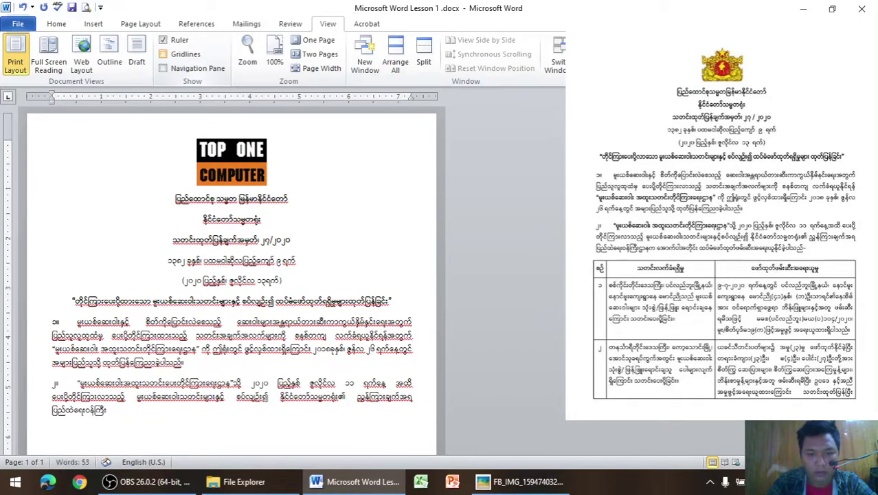
text(ဌ)
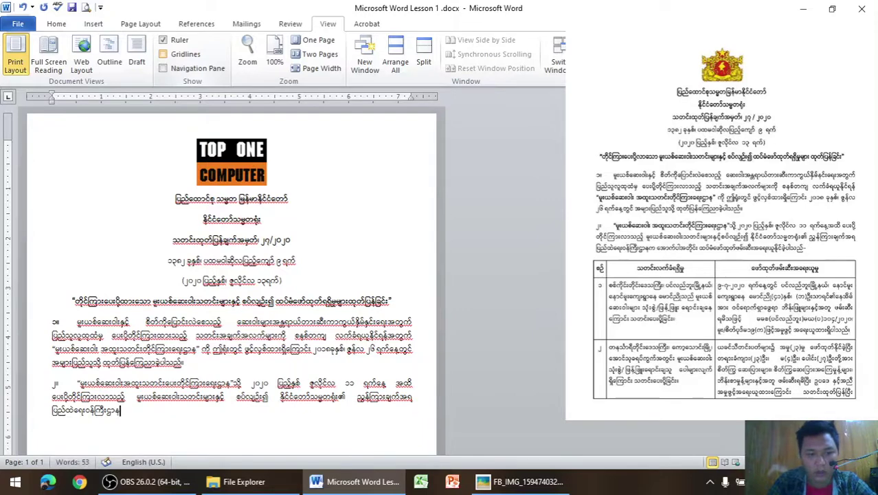
text(ာနက)
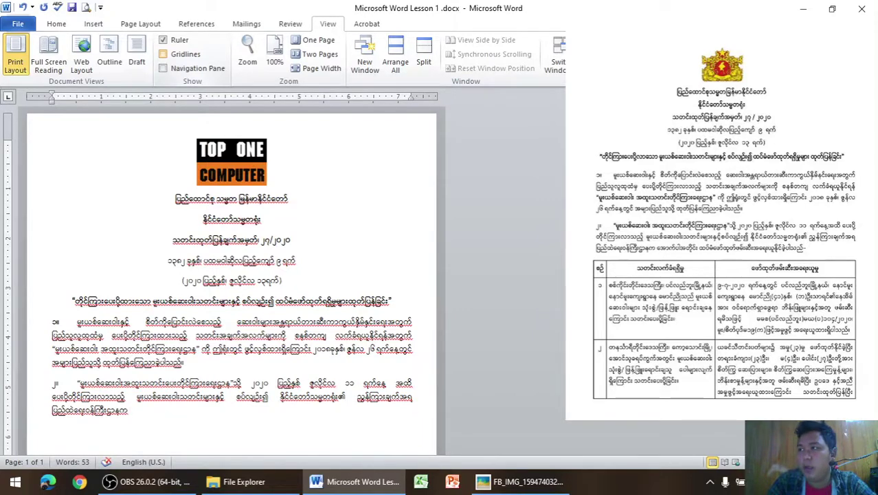
text( အော)
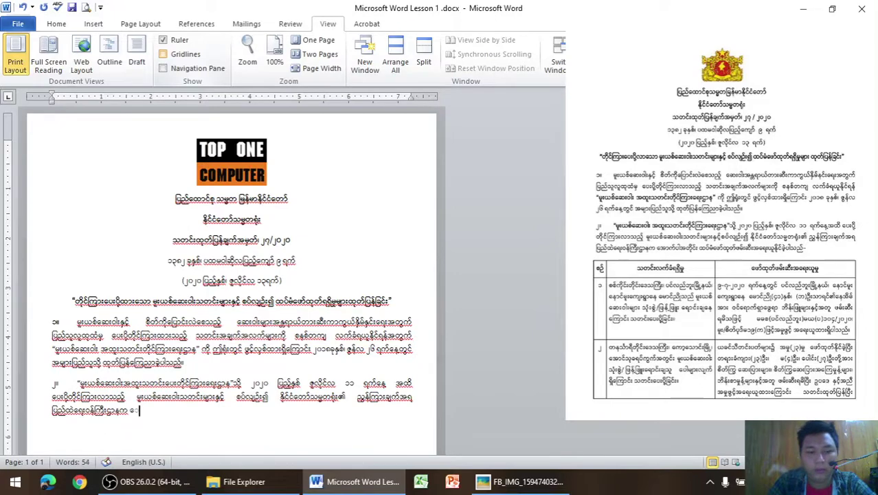
text(က်ပါ)
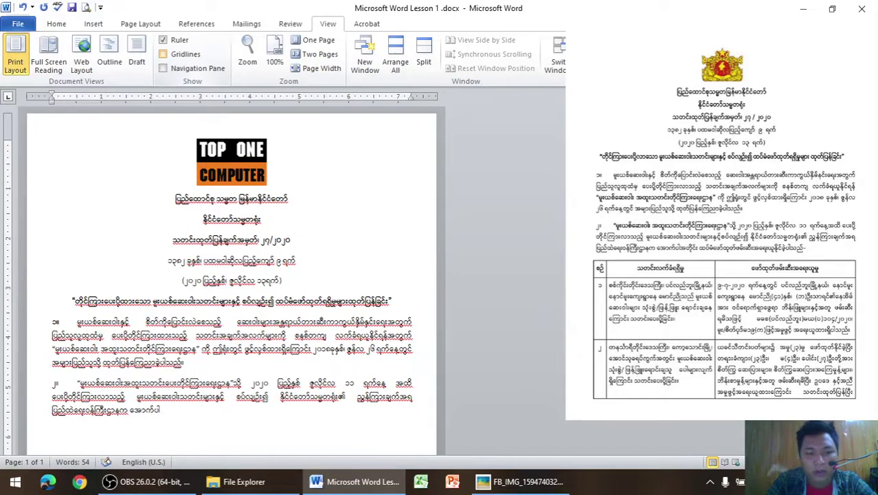
text(အတိုင်း)
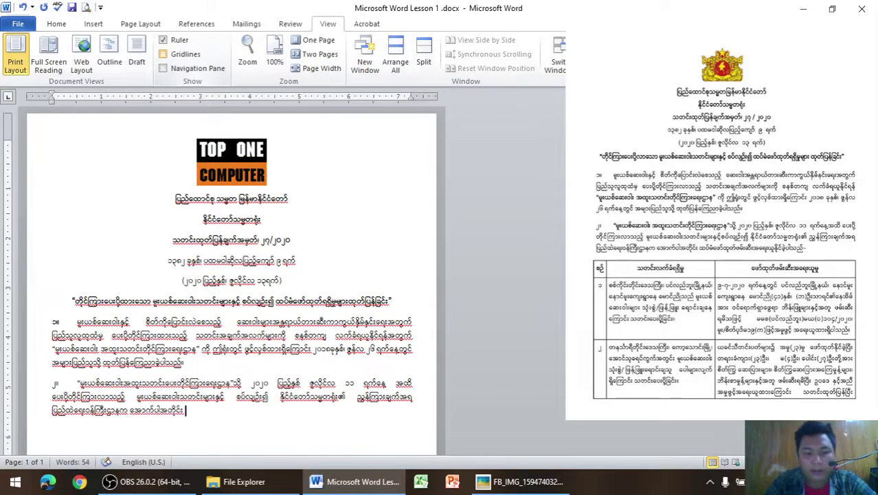
text( ထပ်မ)
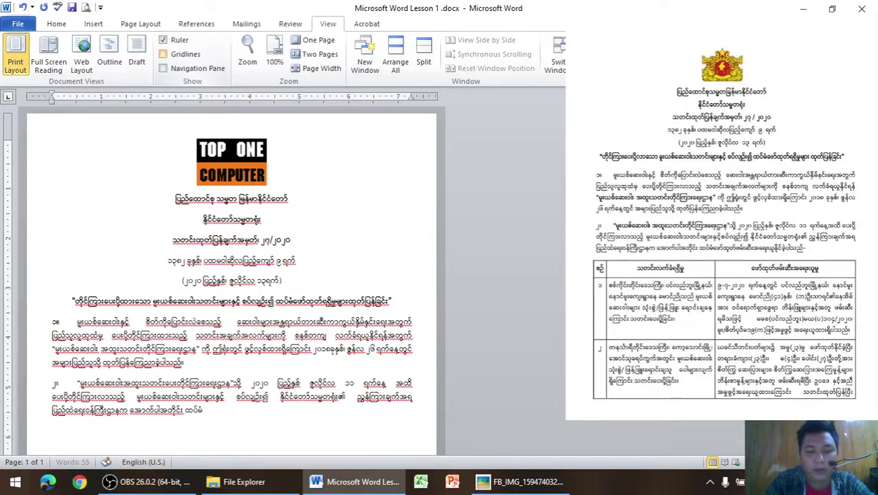
text(ံဖော်)
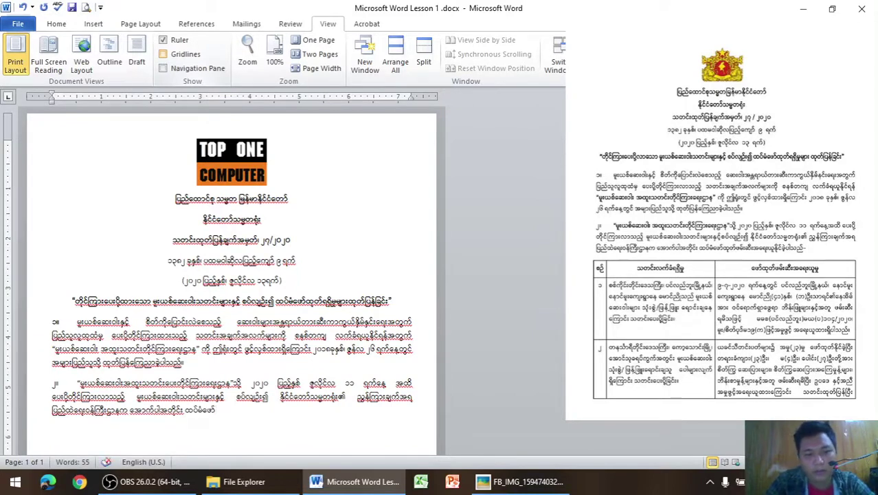
text(ထုတ)
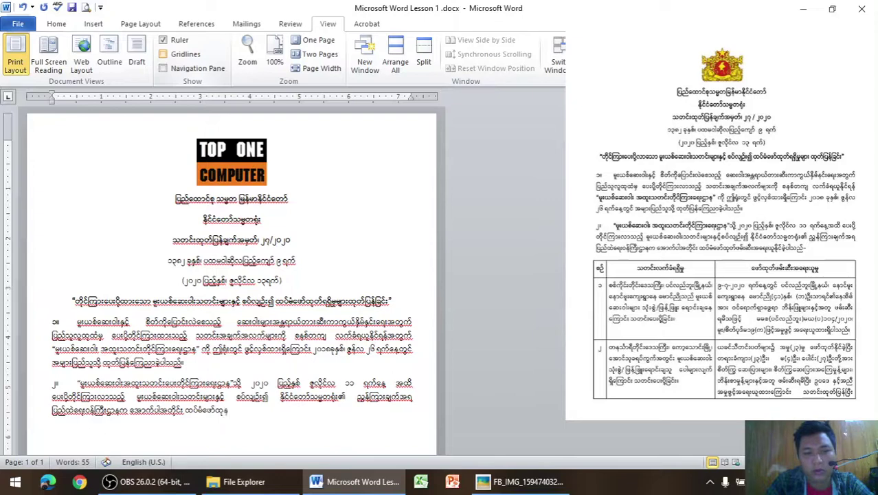
text(်)
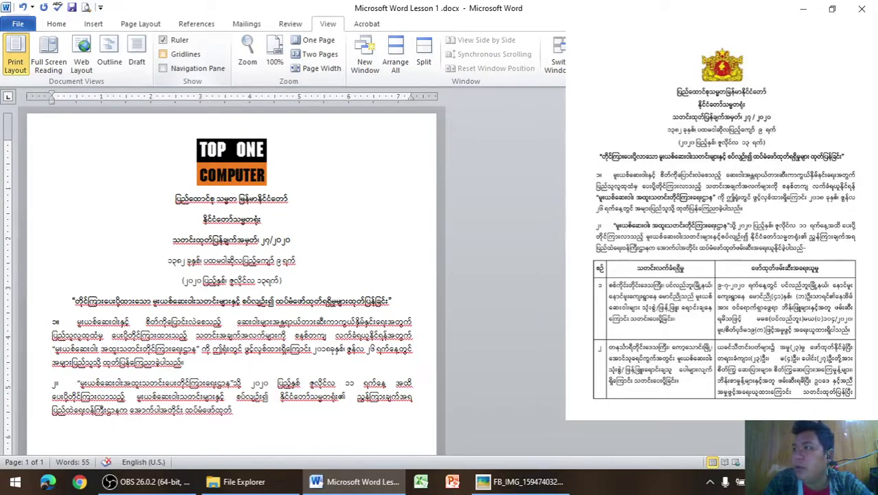
text( ေ)
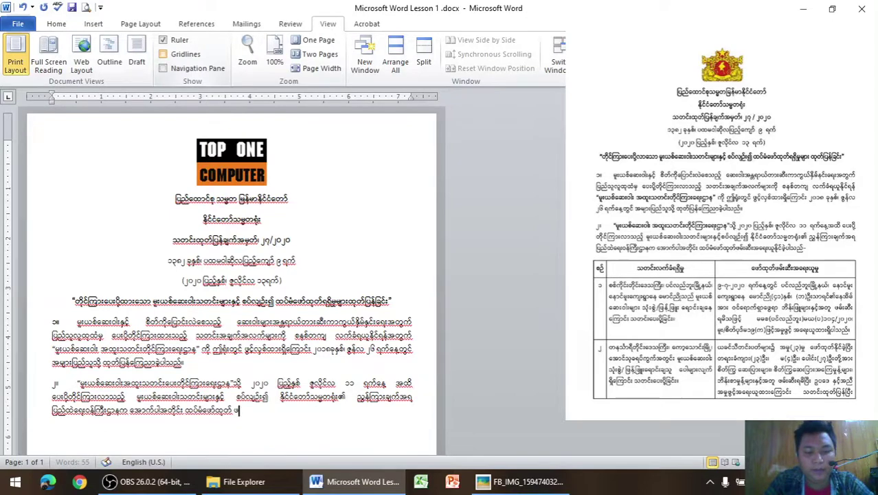
text(ဖမ်းဆ)
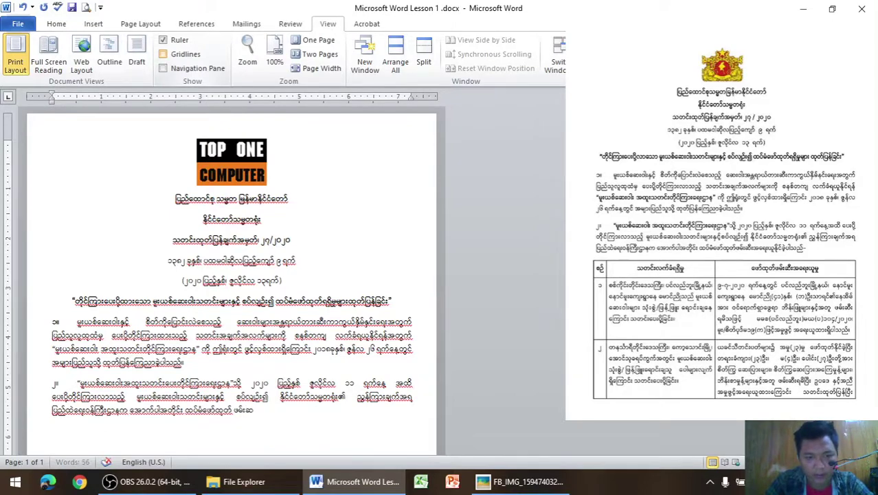
text(ီးအ)
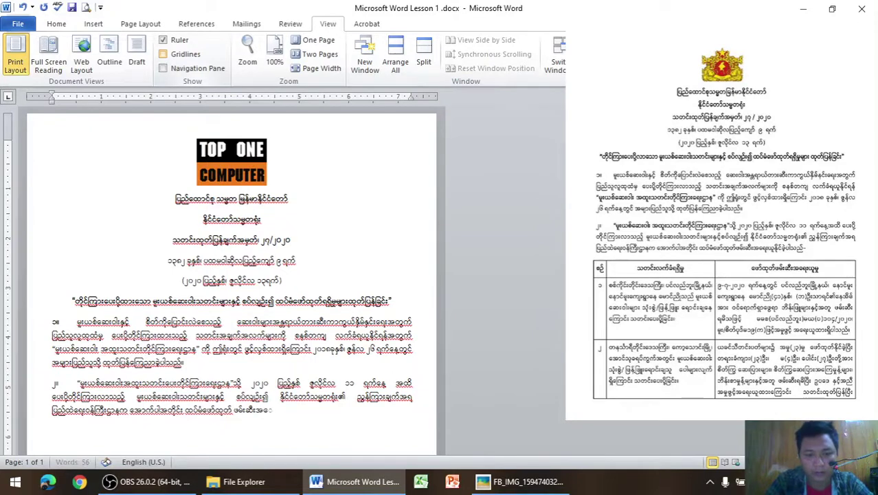
text(ေရး)
text(ူနို)
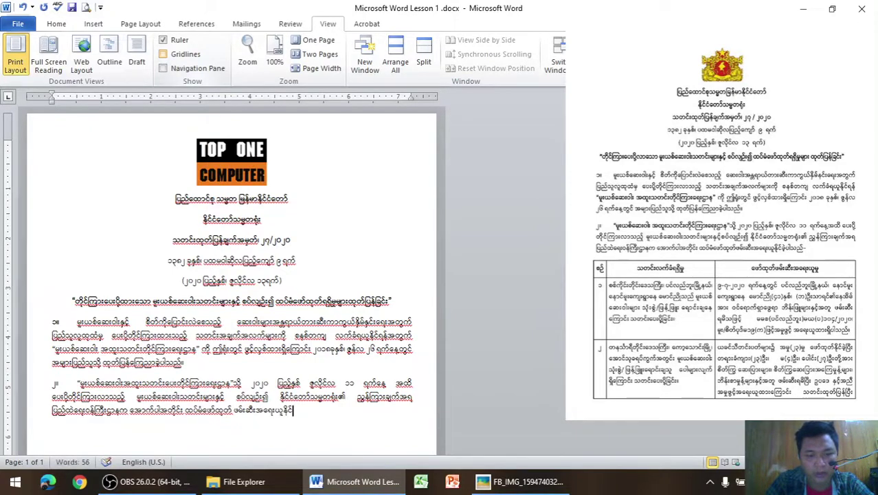
text(င်)
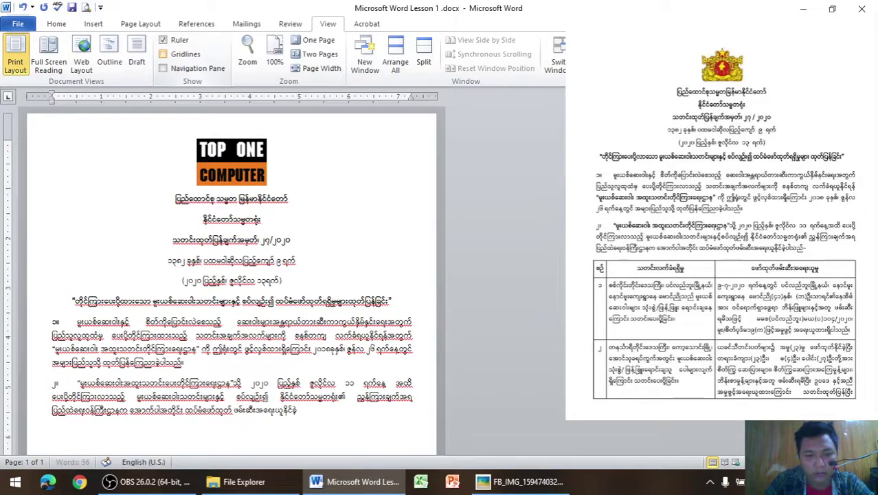
text(ခဲ့ပါသည်)
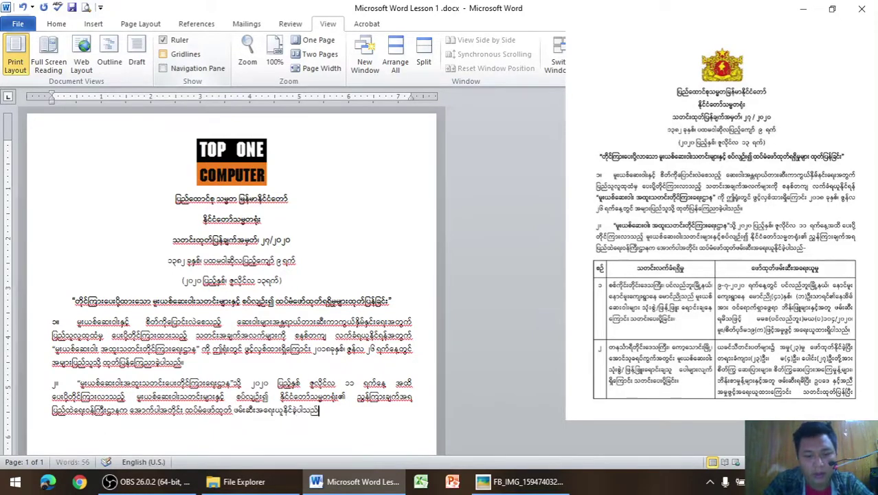
text(။)
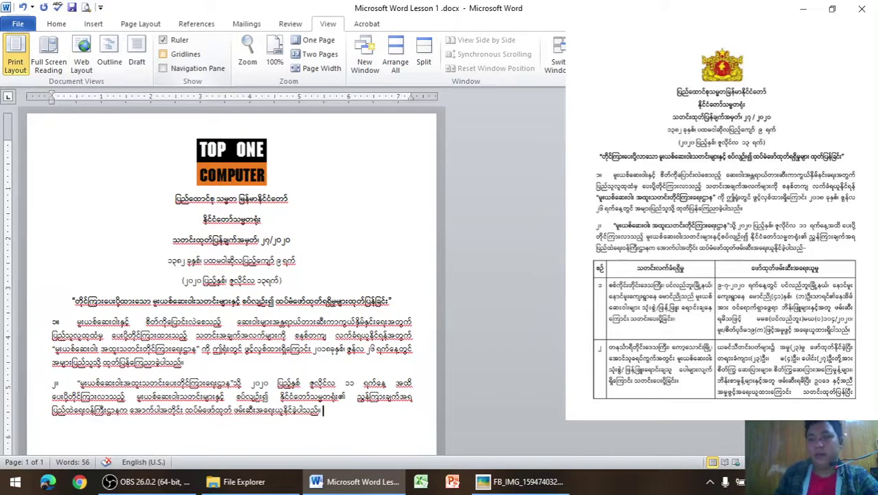
key(Return)
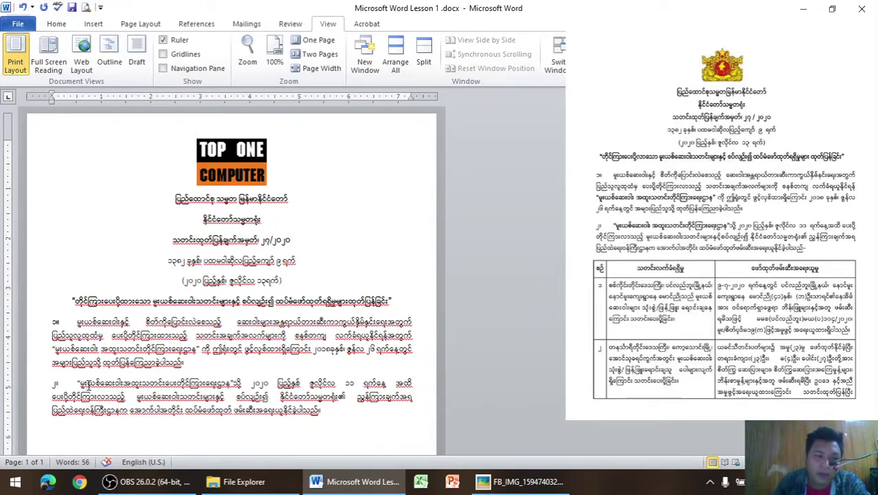
Bold the quoted opening phrases of paragraphs ၁ and ၂
drag(52, 349, 200, 349)
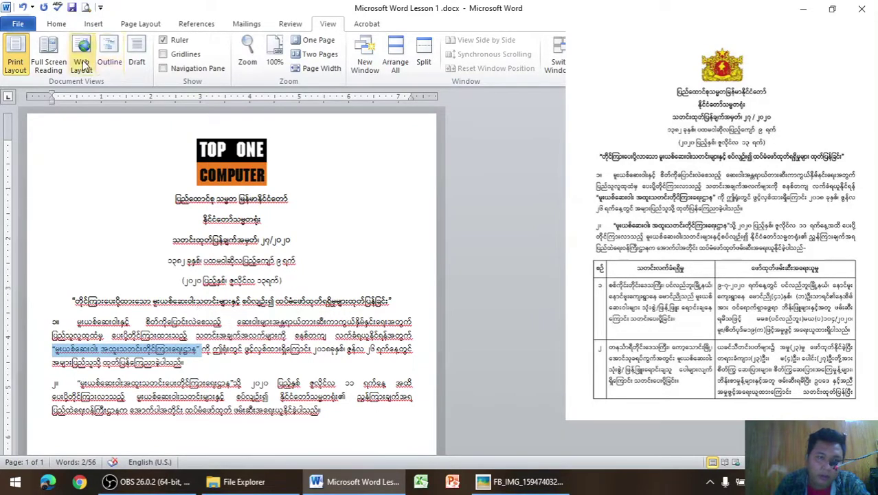
click(60, 24)
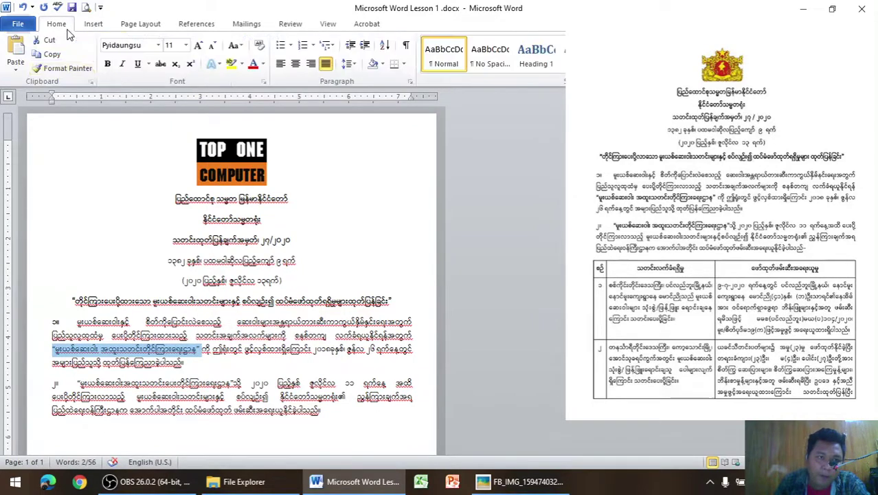
click(107, 63)
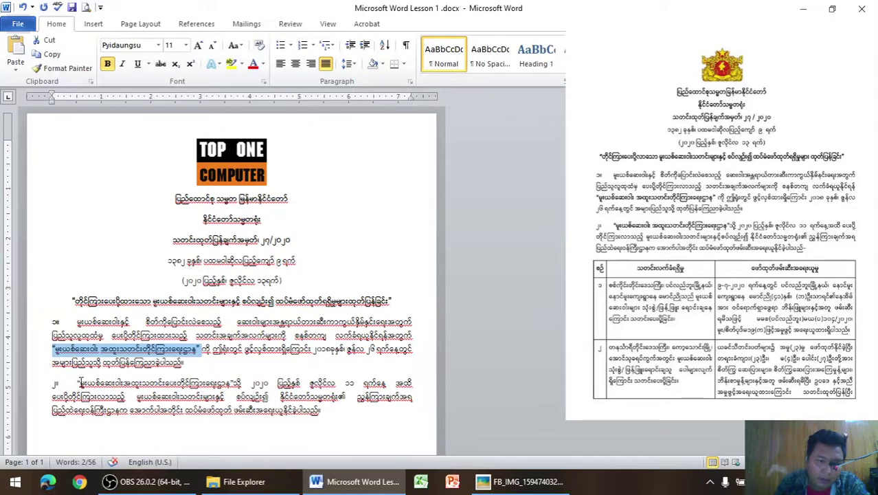
drag(78, 382, 180, 376)
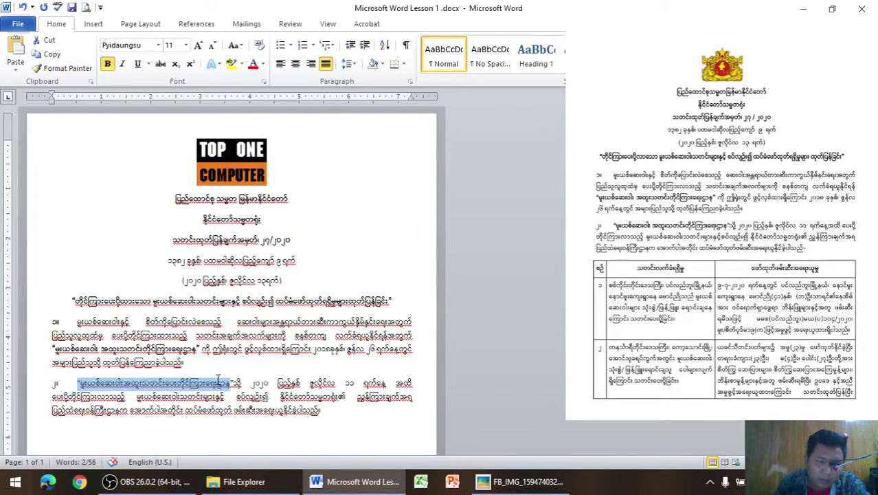
drag(233, 382, 235, 383)
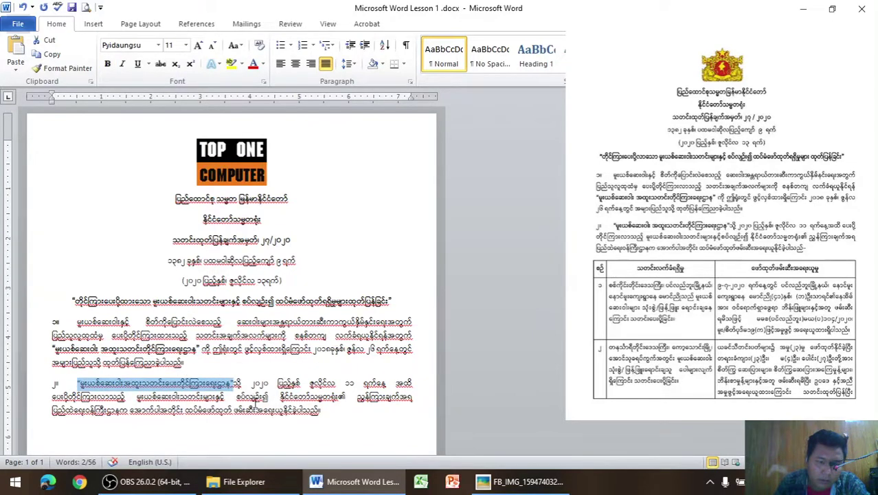
click(108, 64)
click(347, 421)
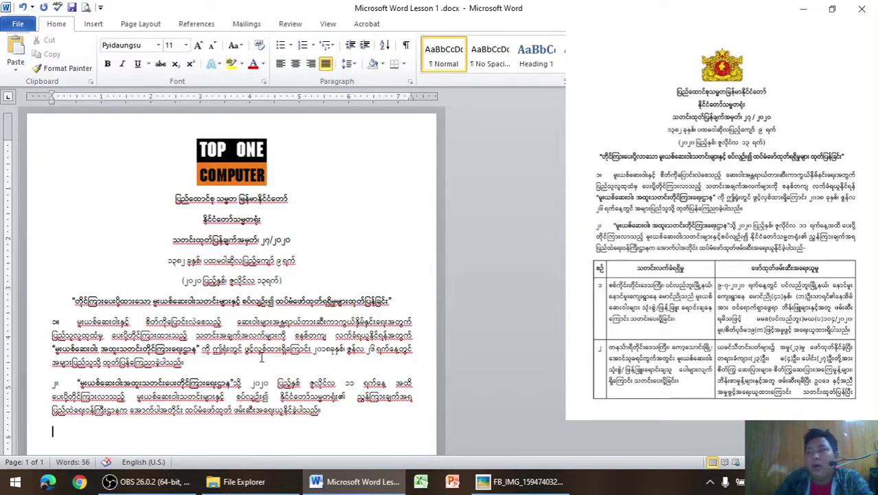
Below paragraph ၂, set up a new table with 3 columns and 3 rows in Insert Table
scroll(261, 358, down, 1)
scroll(262, 358, down, 2)
scroll(262, 357, down, 1)
scroll(262, 356, down, 3)
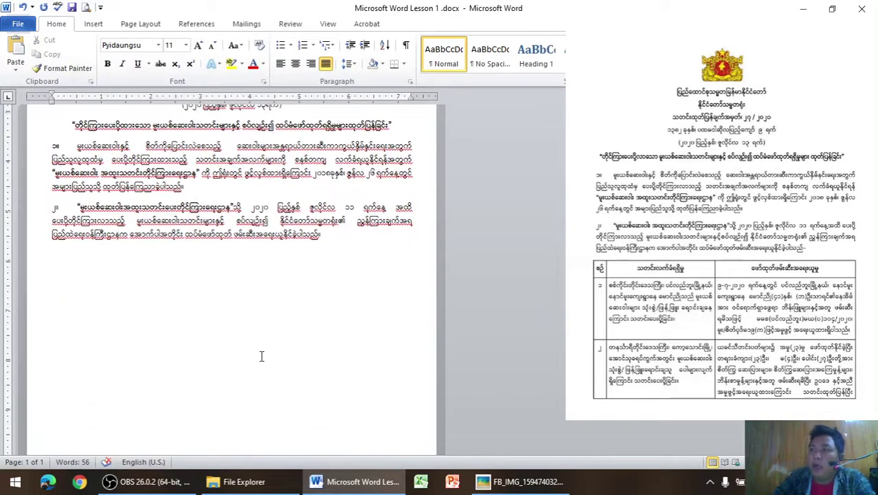
scroll(262, 356, down, 1)
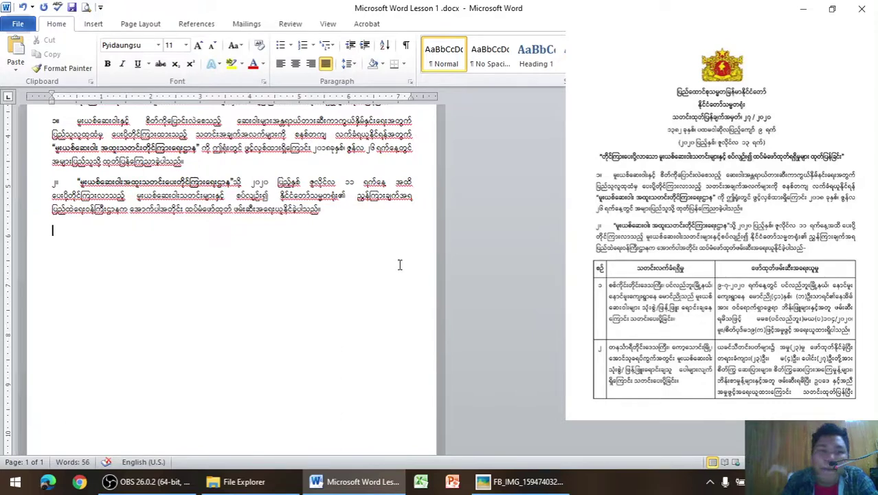
click(97, 24)
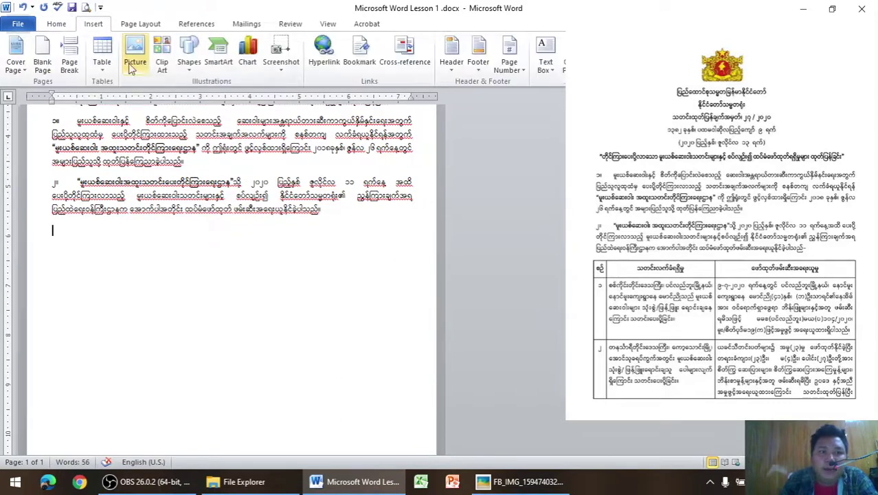
click(103, 62)
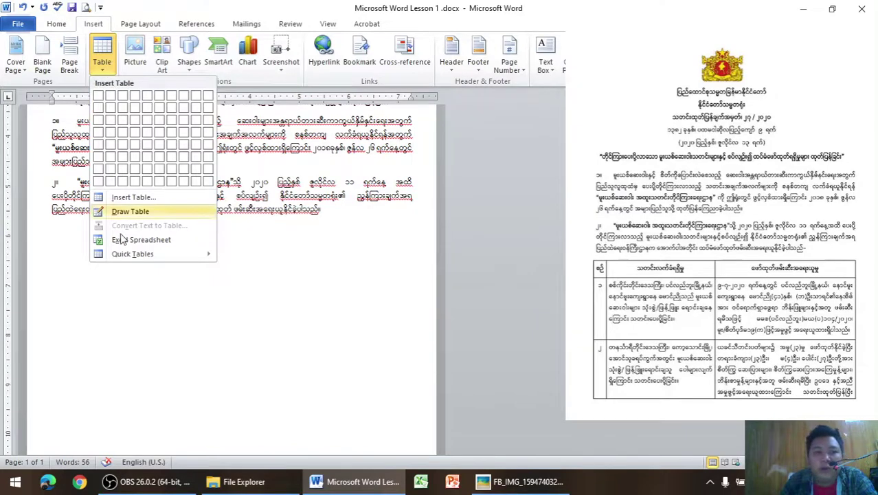
click(138, 200)
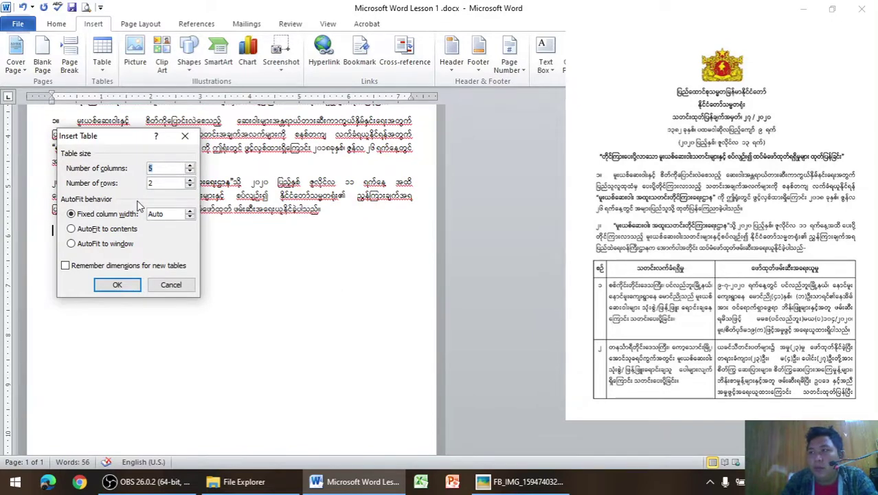
text(3)
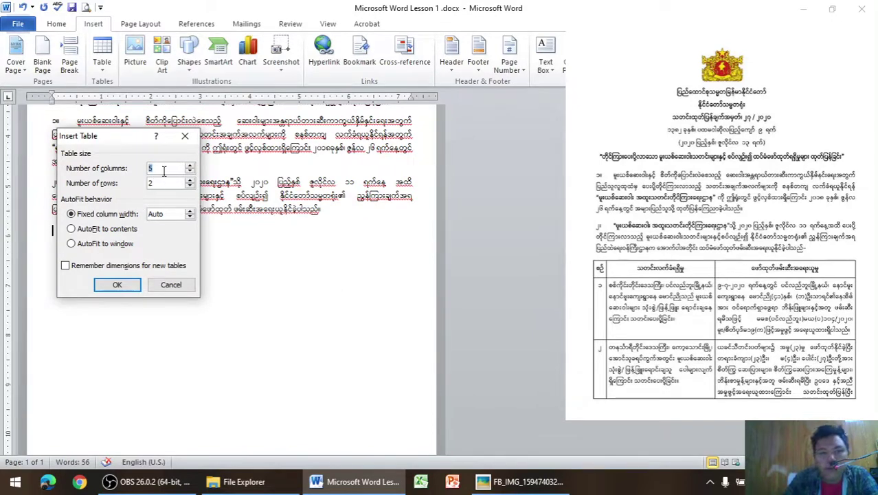
key(BackSpace)
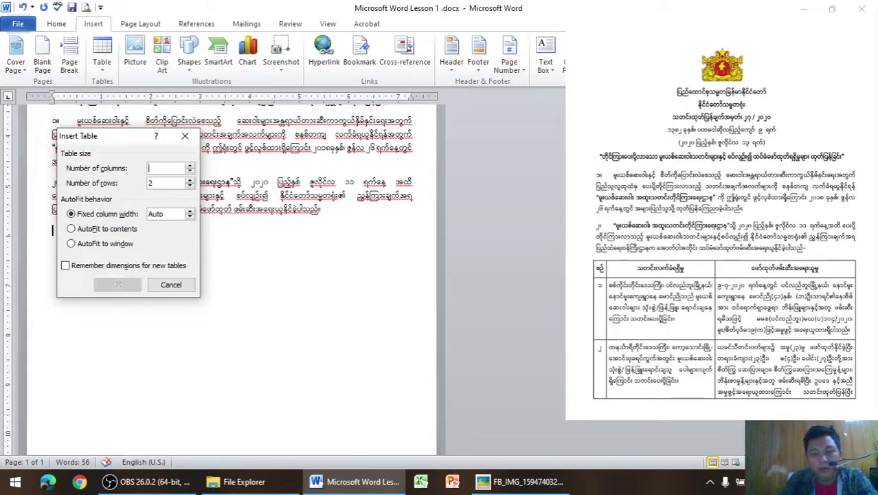
key(ctrl+shift+space)
text(3)
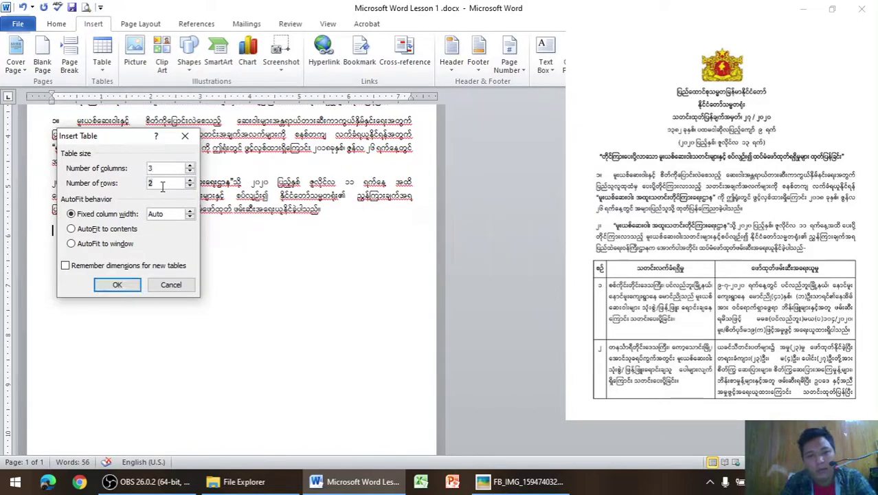
key(Tab)
text(3)
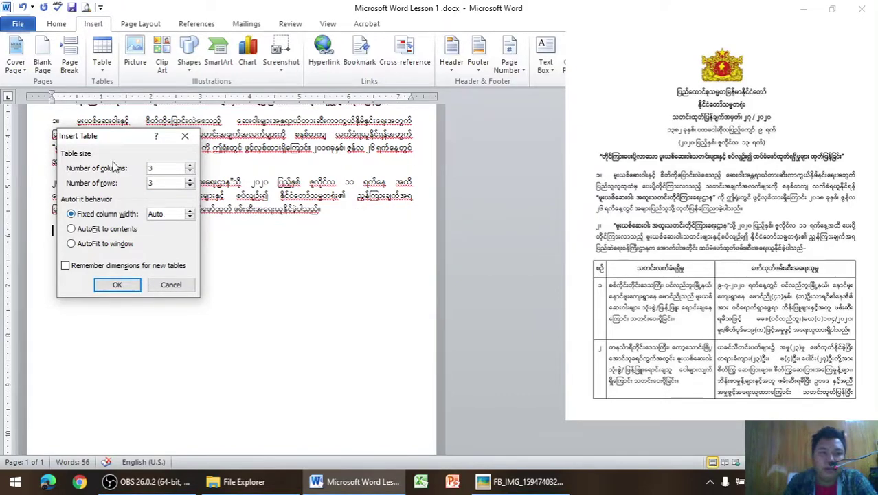
Create the 3×3 table, narrow its first column, and shift the middle border left
click(117, 284)
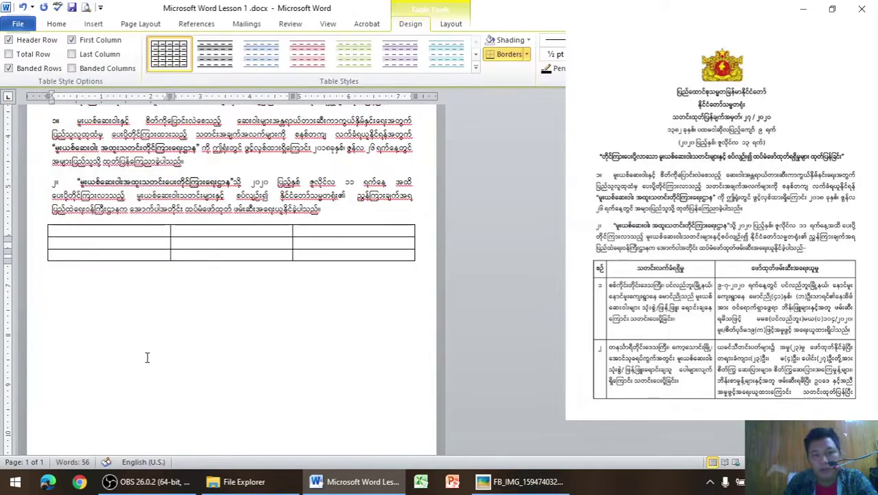
mouse_move(99, 233)
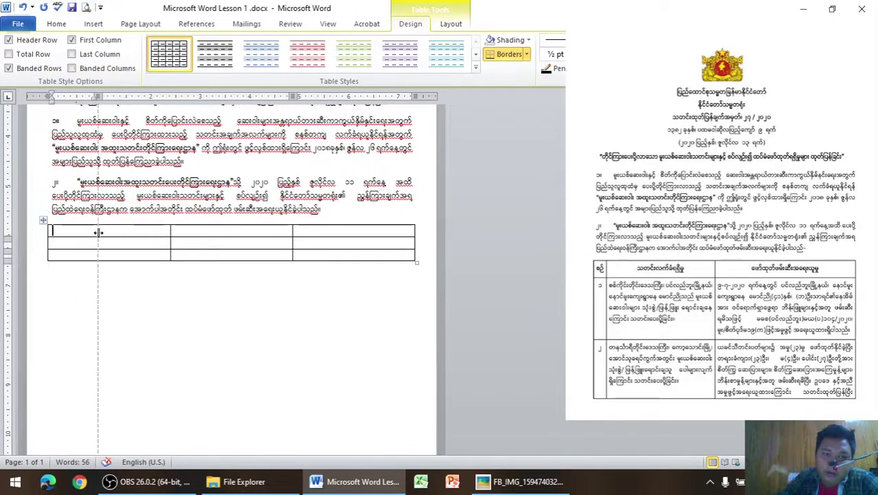
drag(171, 234, 79, 235)
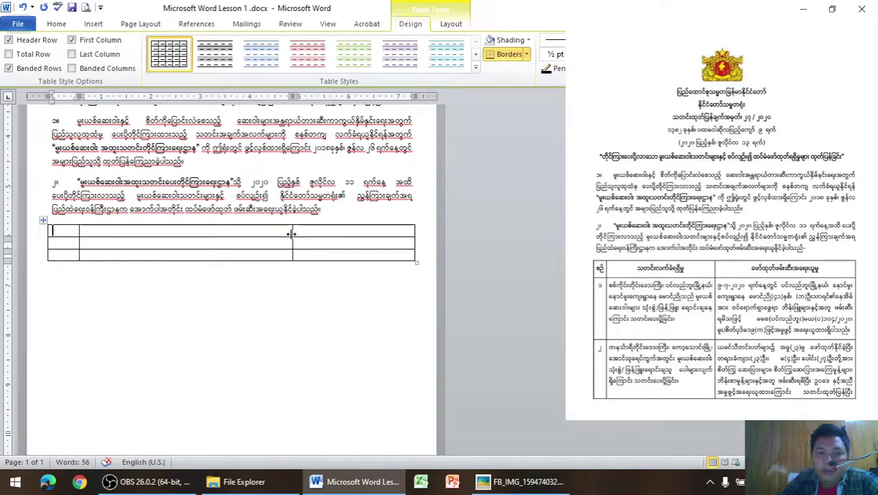
drag(291, 234, 249, 234)
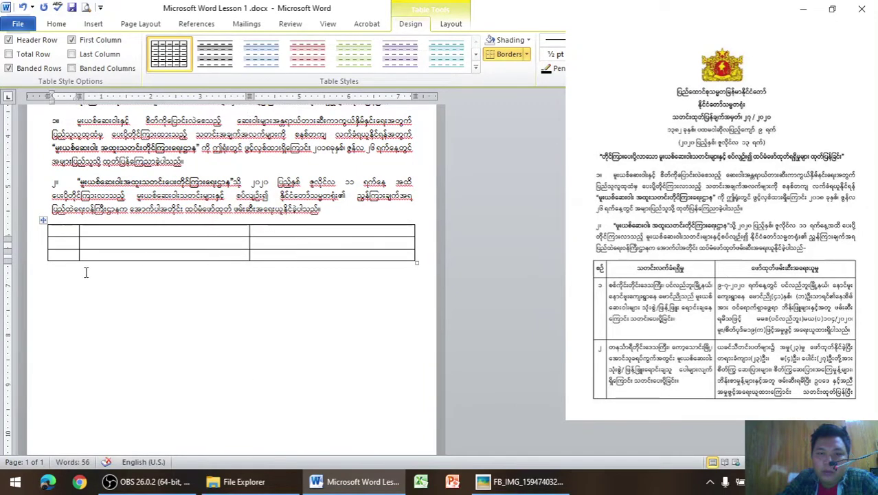
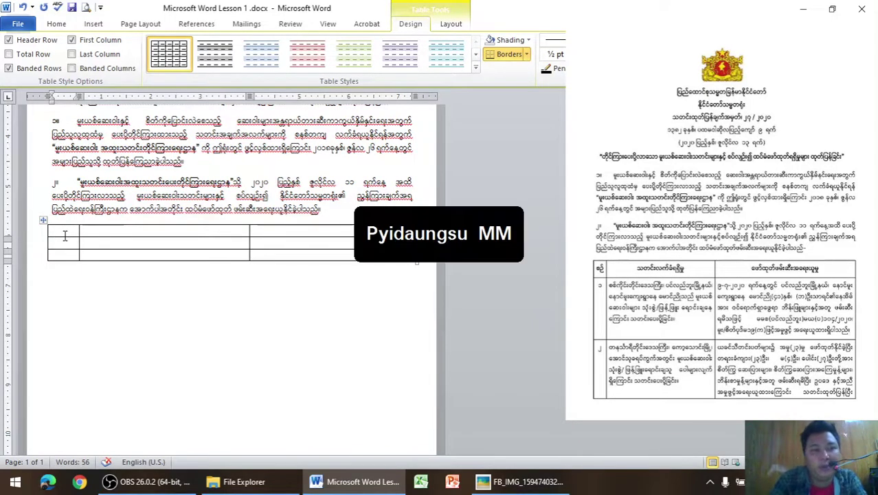
Enter စဉ် in the first header cell and the long Burmese heading in the second cell
text(စဉ်)
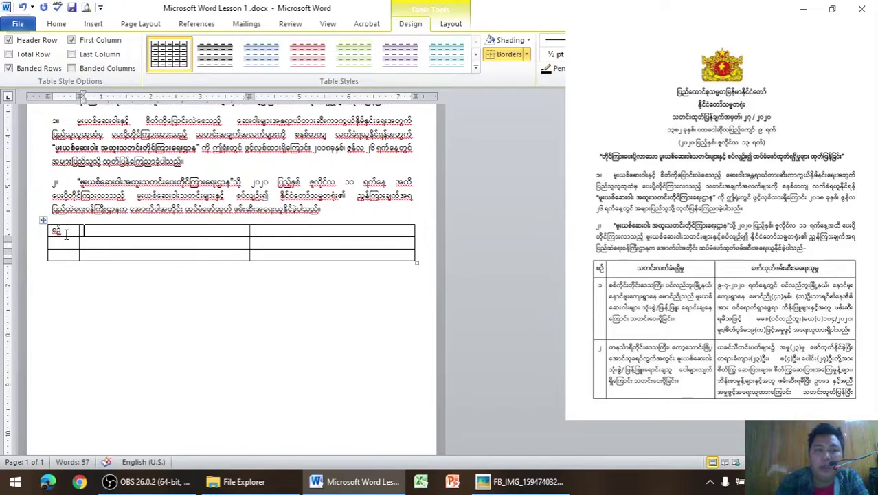
key(Tab)
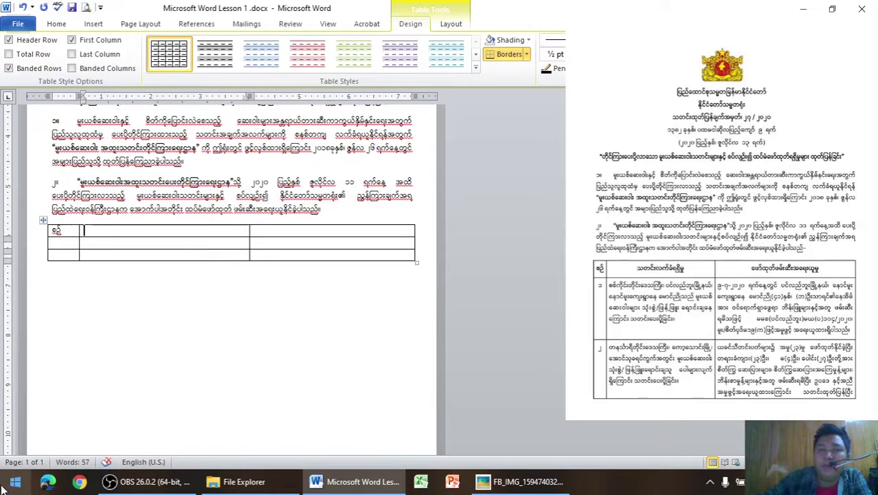
text(သတ)
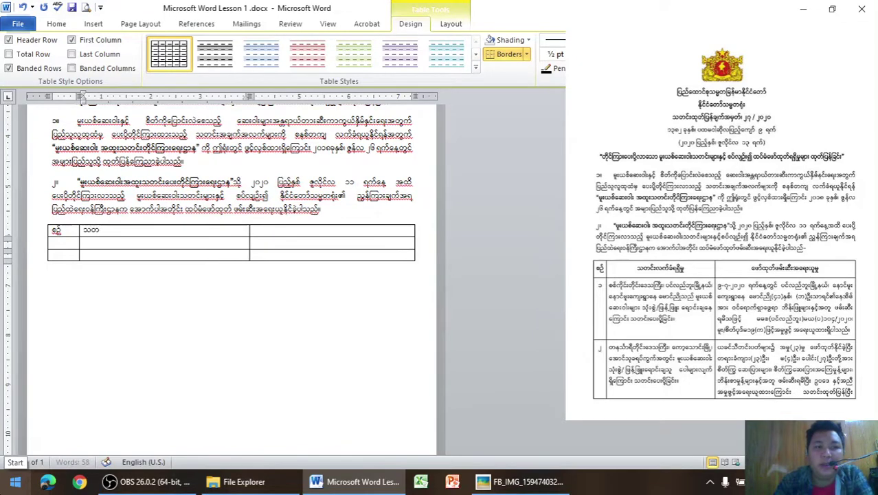
text(င်း)
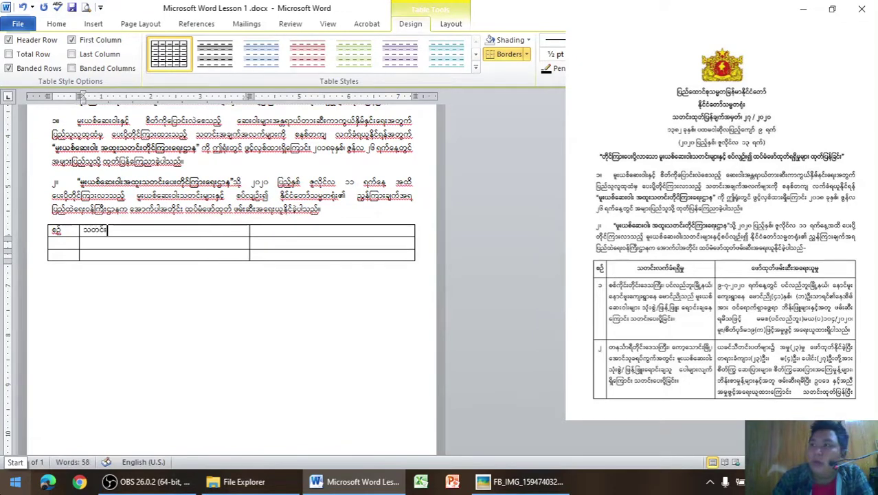
text(လက်လ)
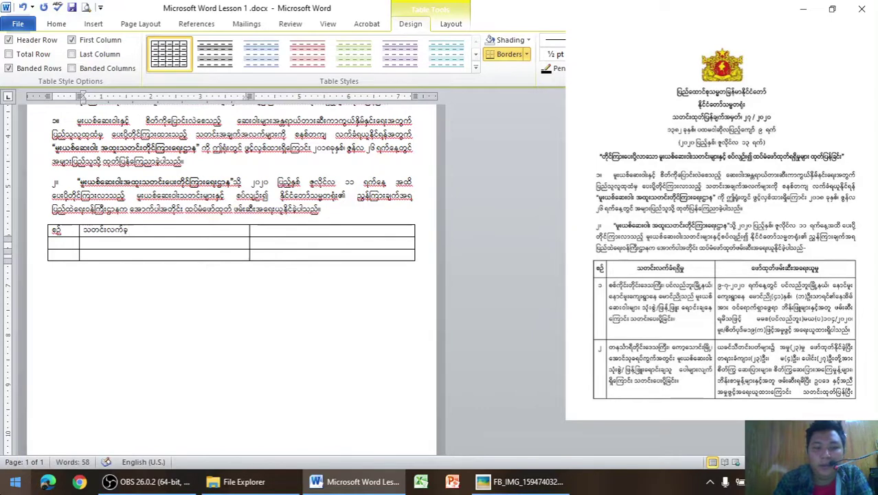
text(ံ)
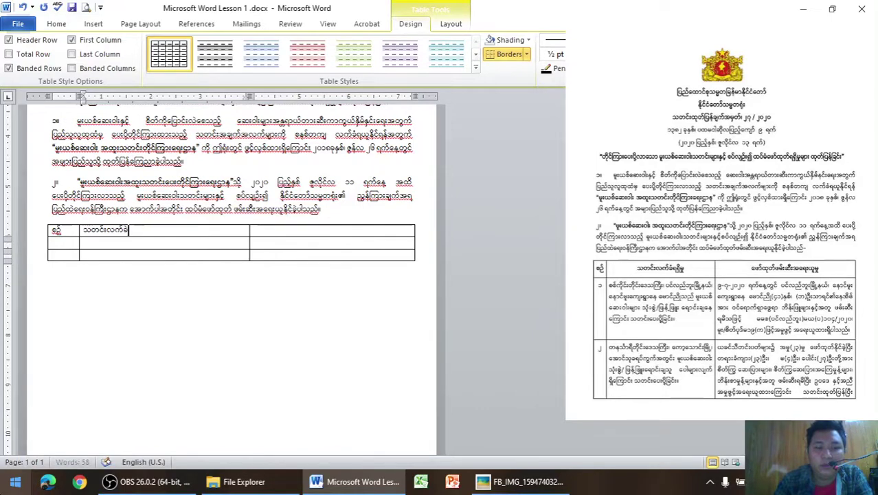
text(ရရှိ)
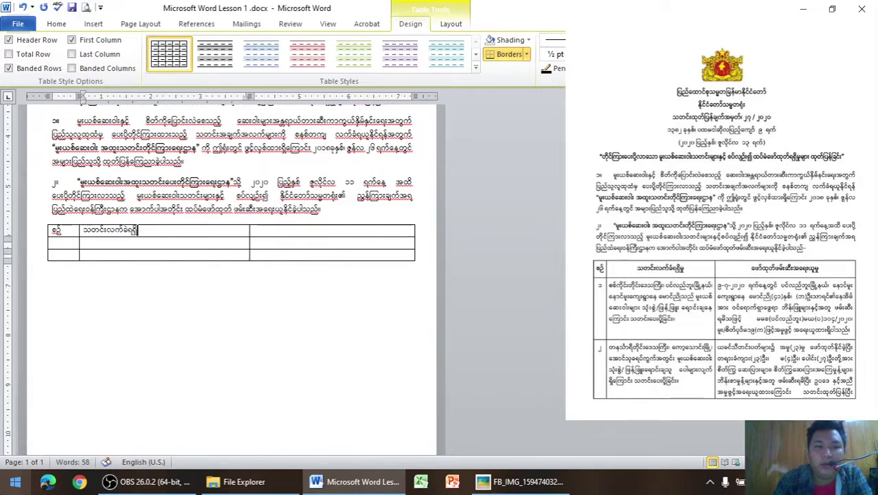
text(မှုု)
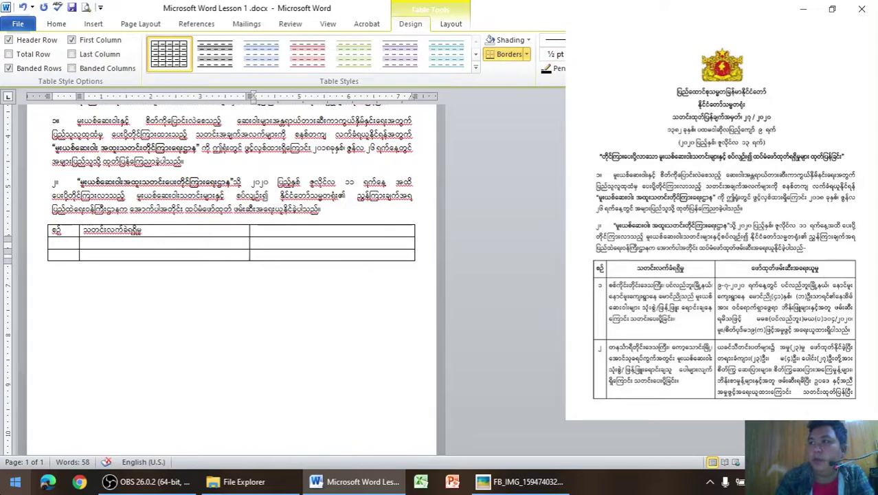
text(ေ)
text(ဖာ်)
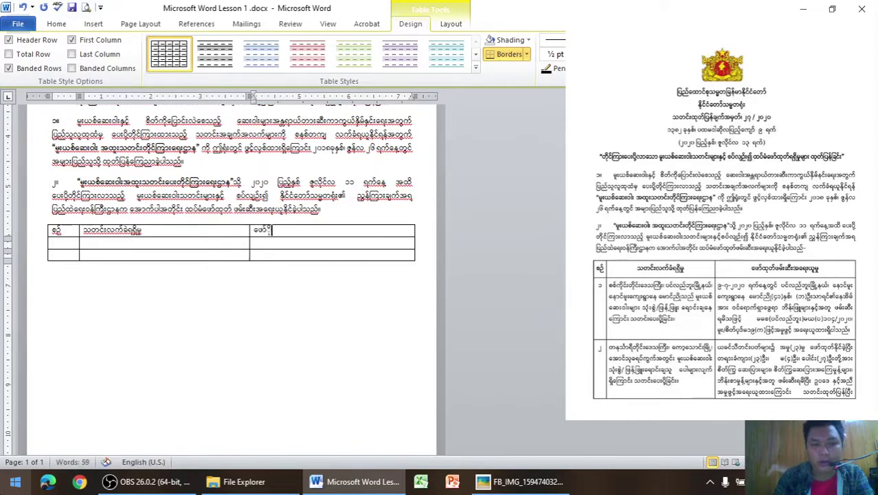
text(ထု)
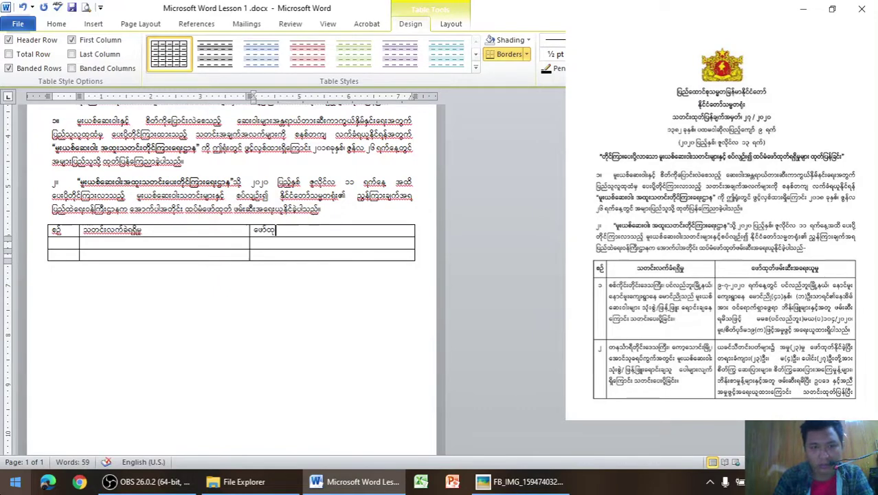
text(တ်)
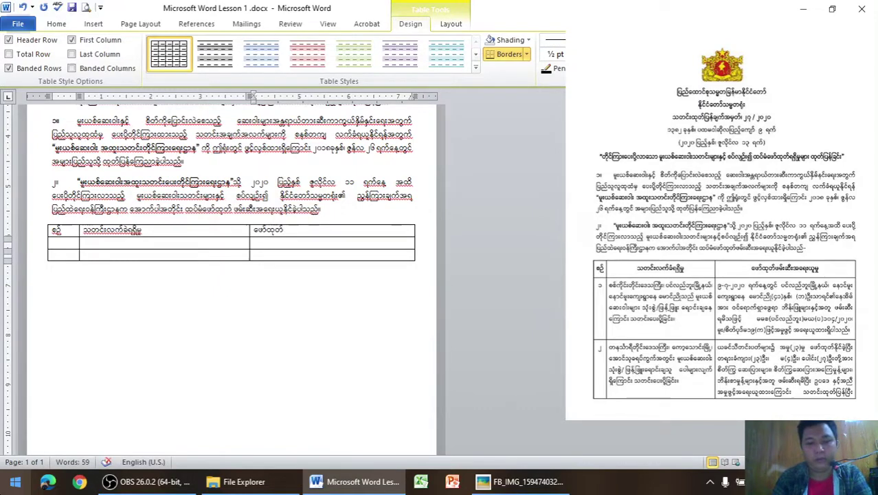
text(ဖမ်း)
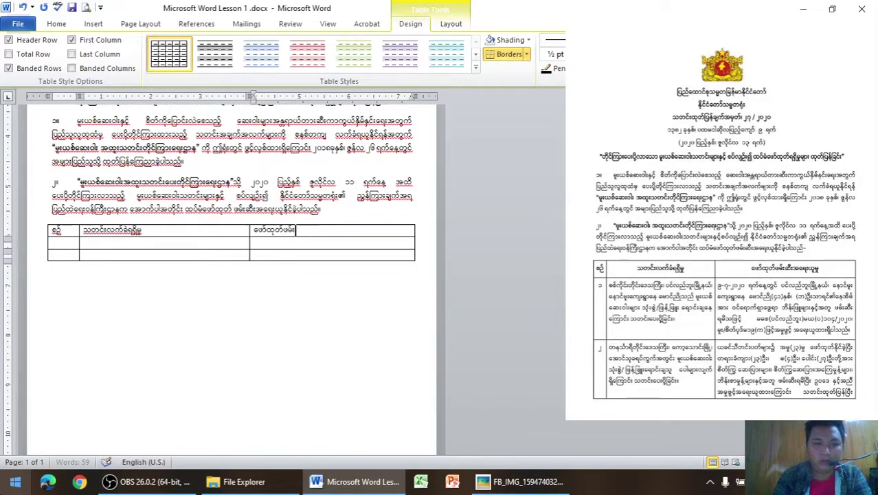
text(ဆီး)
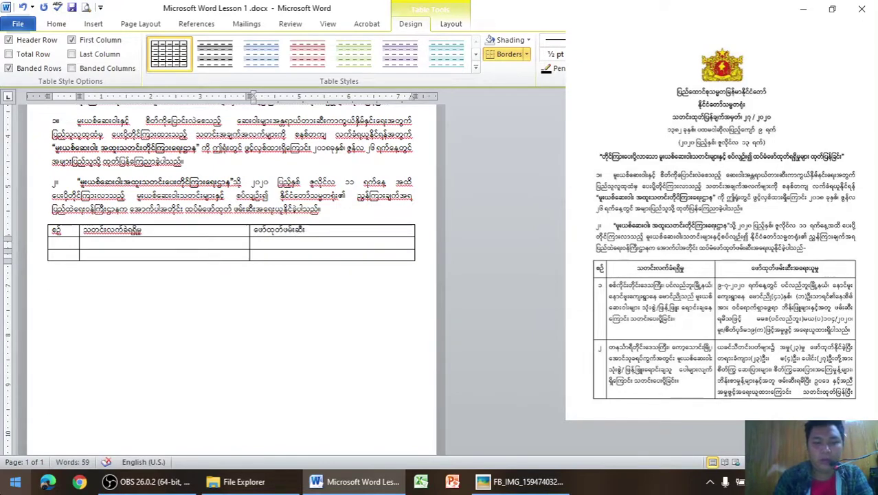
text(အရေ)
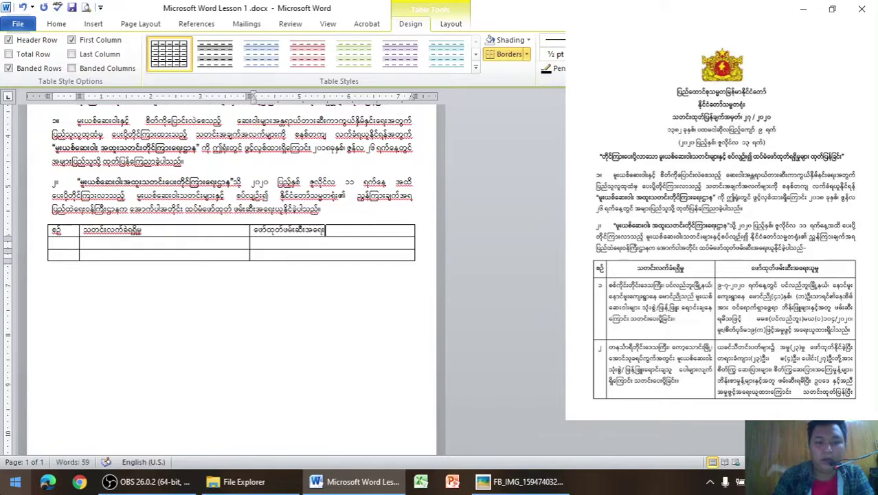
text(းယူမှု)
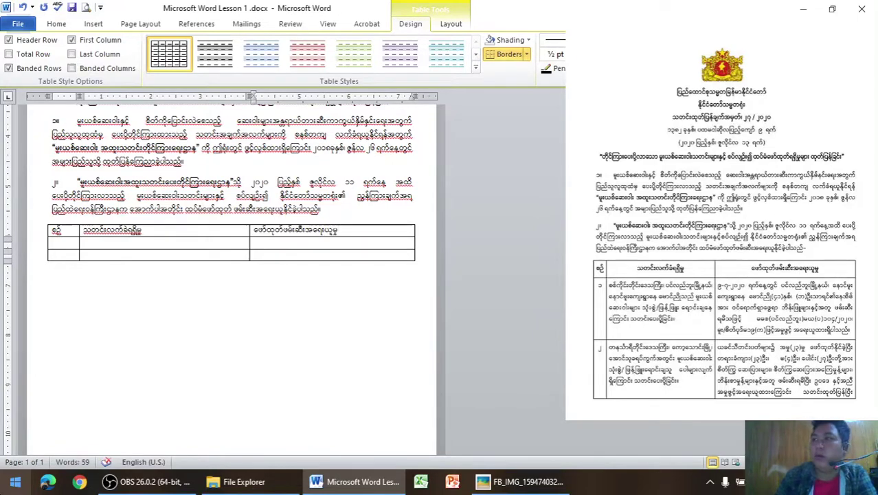
Bold and centre the Burmese headings in the table's header row, then move to row two
click(558, 485)
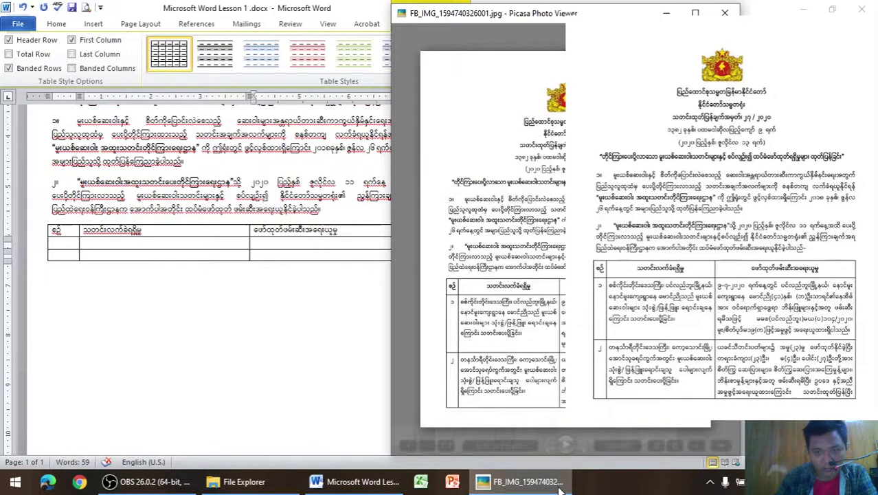
click(336, 234)
drag(337, 230, 99, 246)
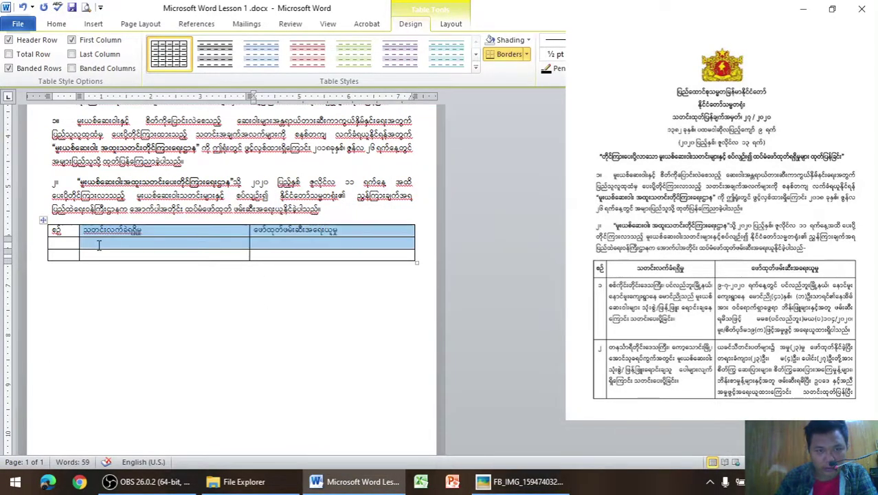
click(35, 229)
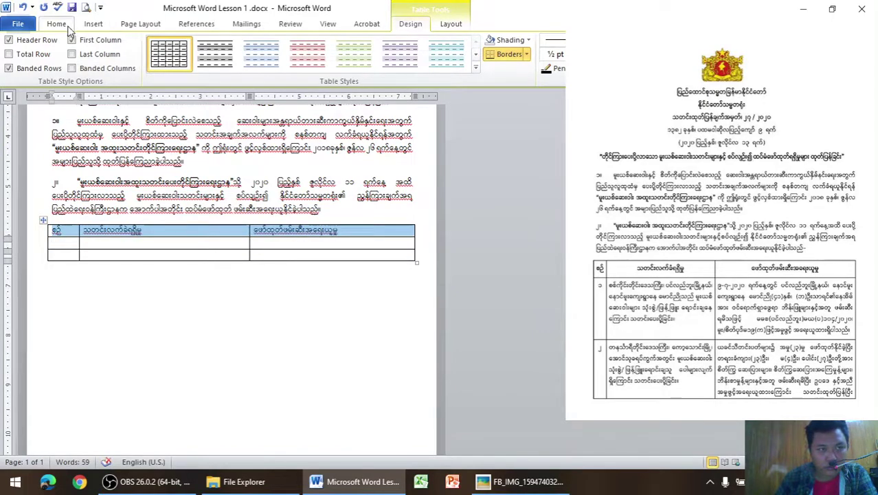
click(66, 25)
click(108, 63)
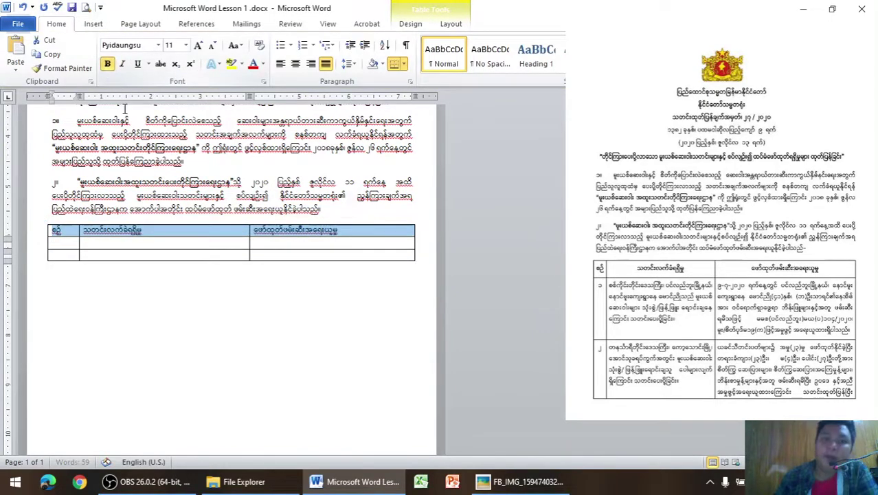
click(295, 64)
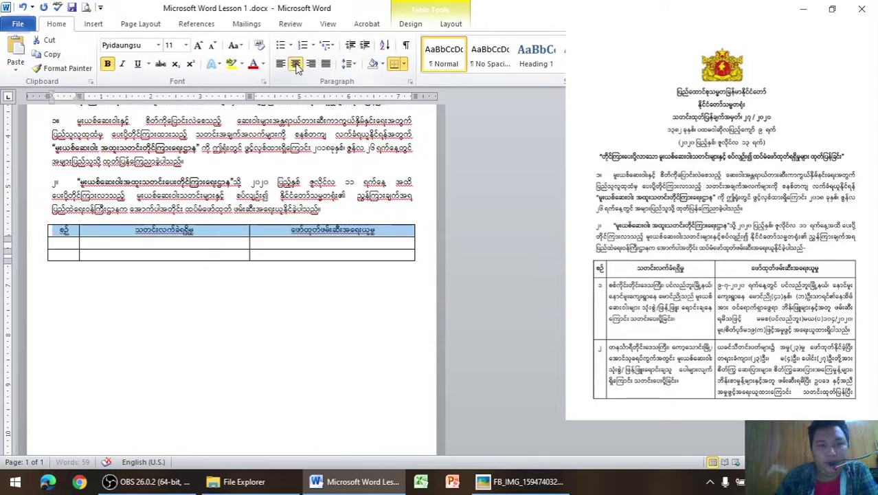
click(150, 246)
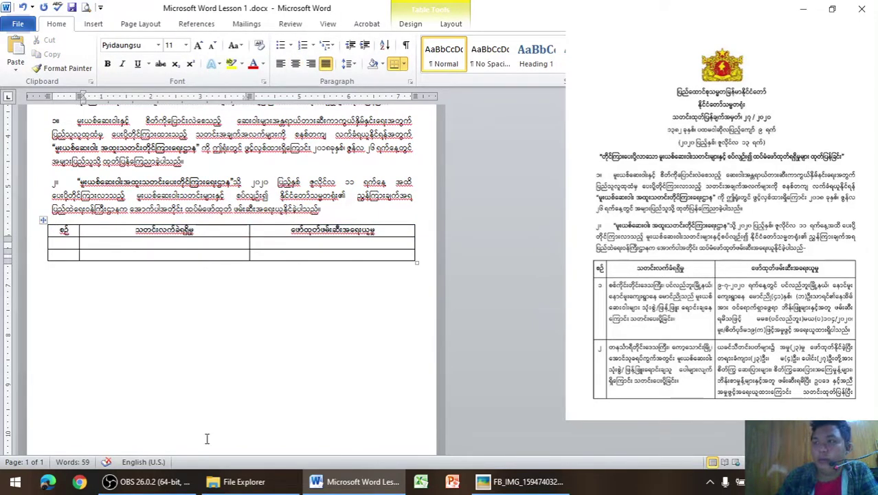
click(72, 247)
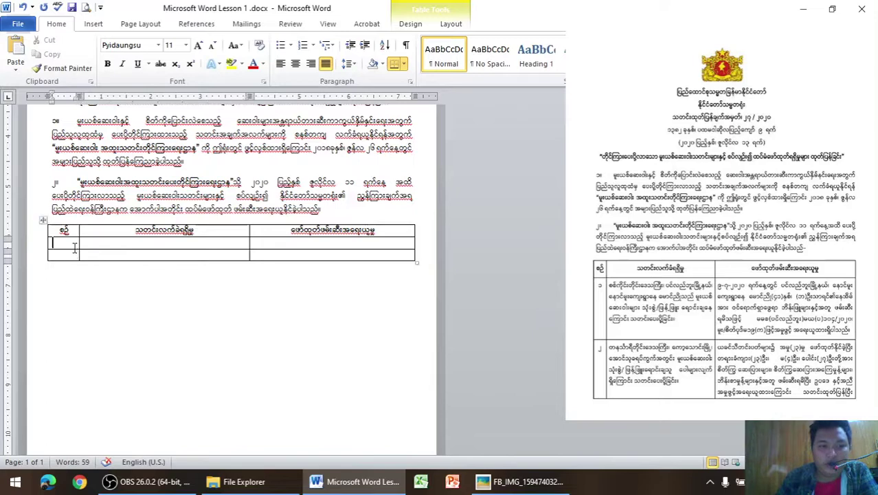
Enter ၁ in the second row's first cell and centre it
text(၁)
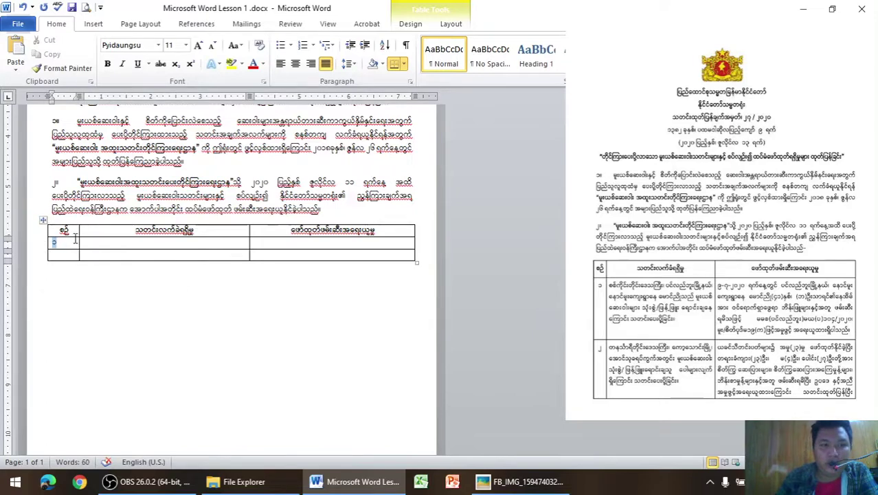
click(295, 63)
click(152, 244)
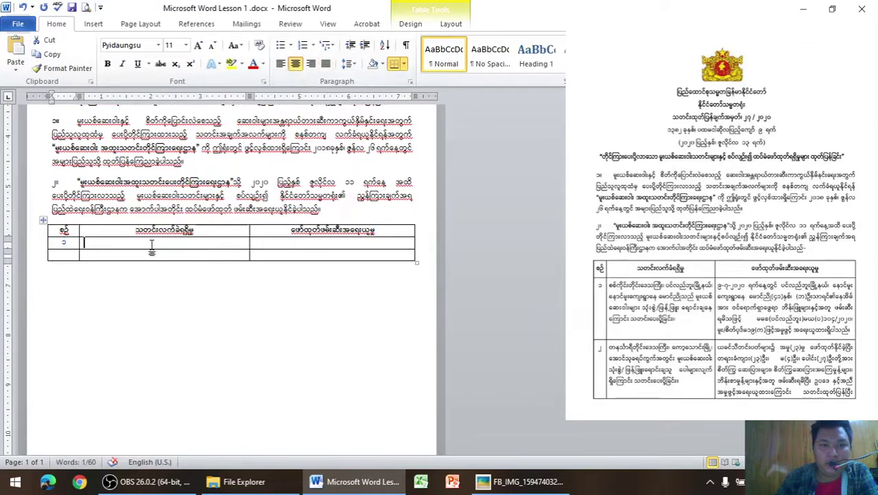
click(490, 481)
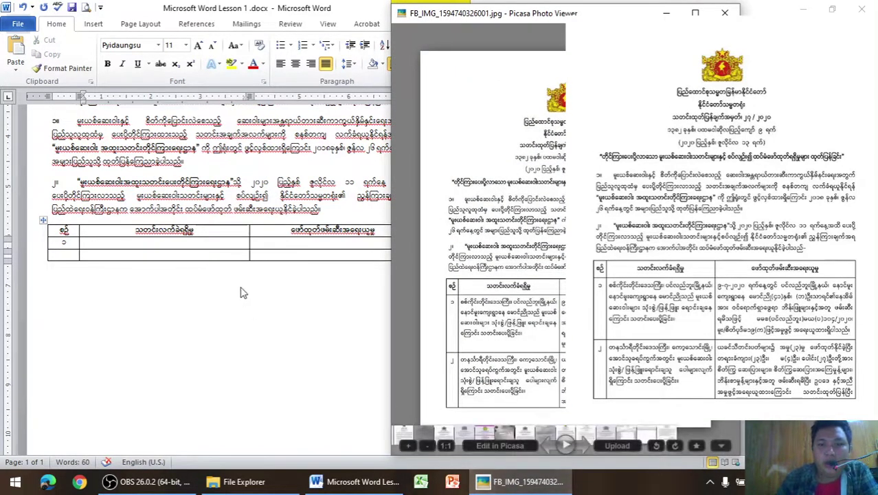
click(189, 242)
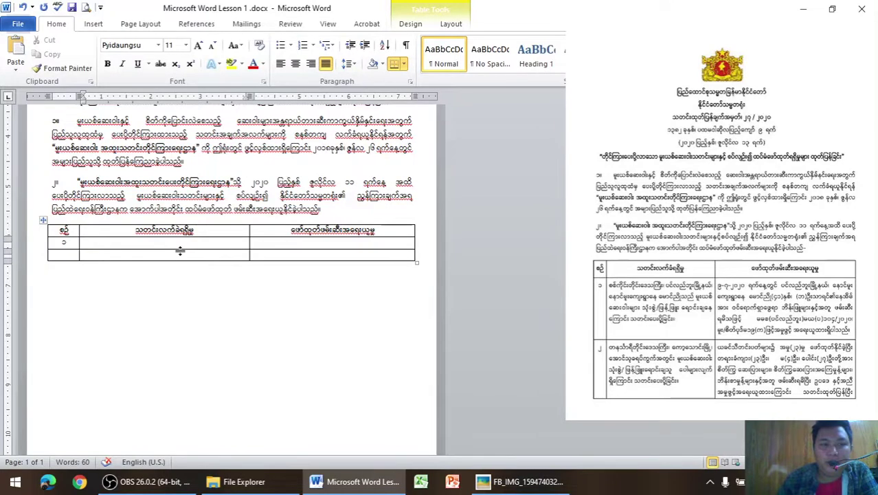
Type the region စေဒေသကြီး and township ပင်လည်ဘူးမြို့နယ် into the description cell
text(စ)
text(ေ)
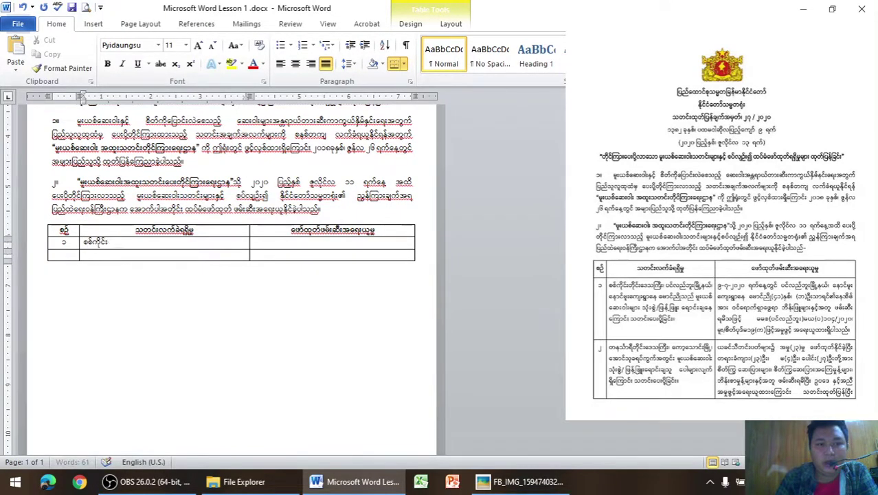
text(ဒေ)
text(သကြီး)
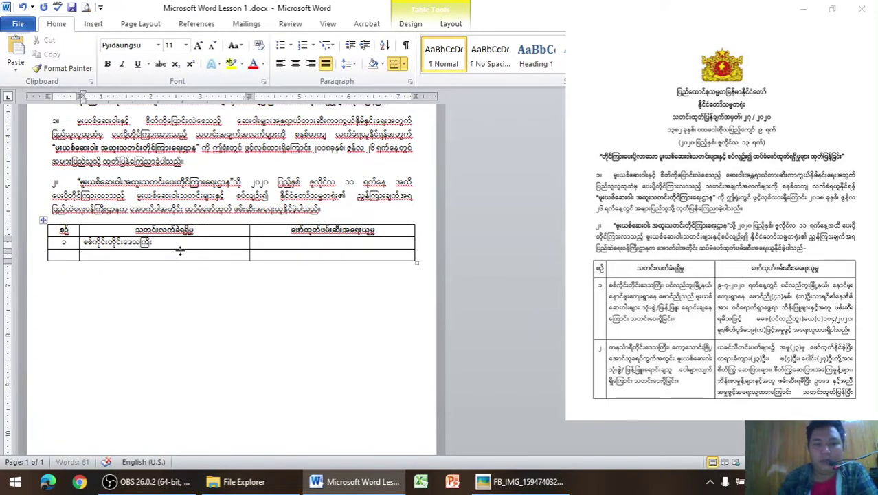
key(alt+Tab)
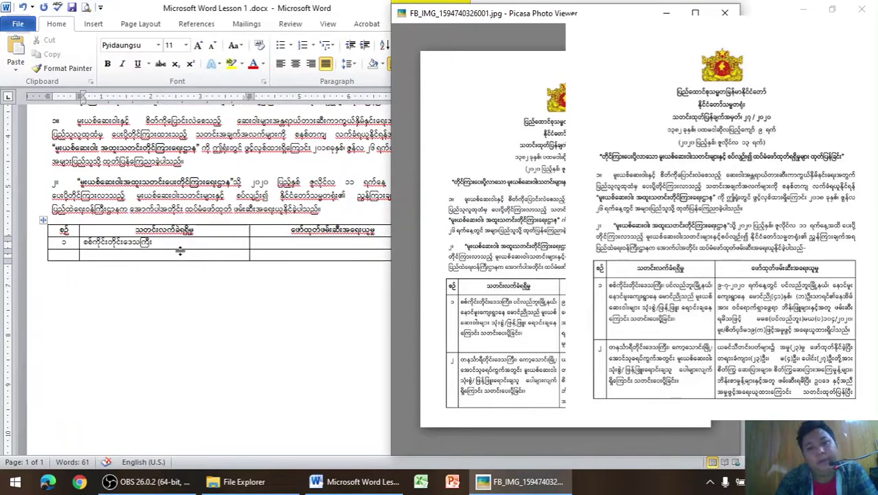
key(alt+Tab)
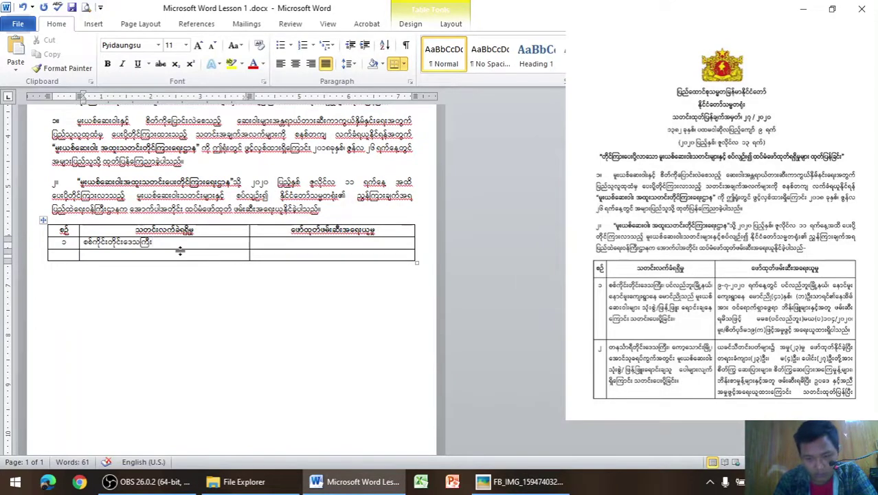
drag(84, 242, 154, 242)
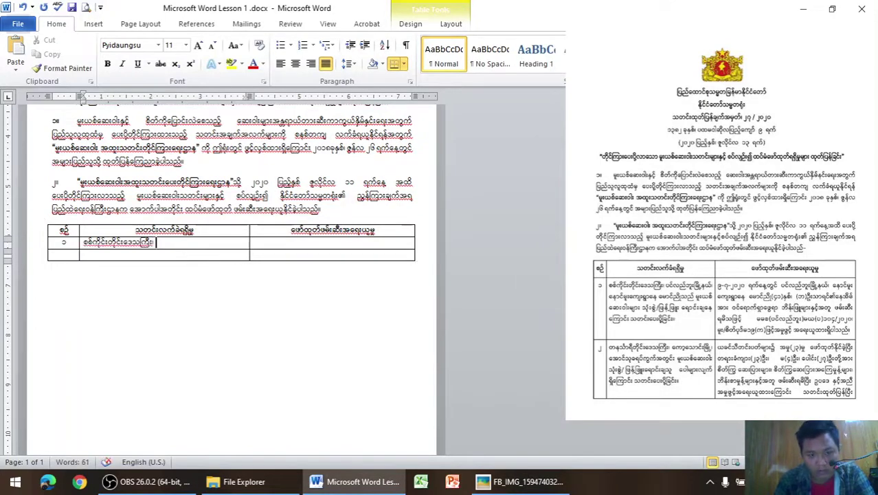
text(ပင်လည်)
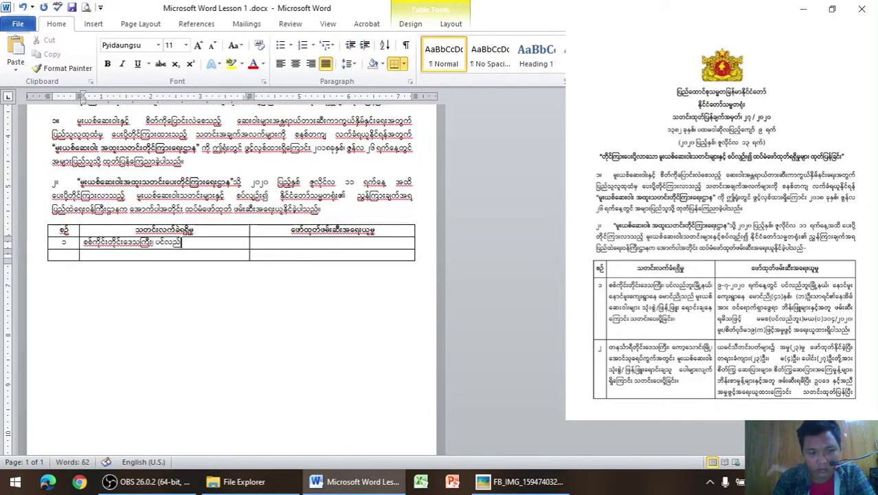
text(ဘူး)
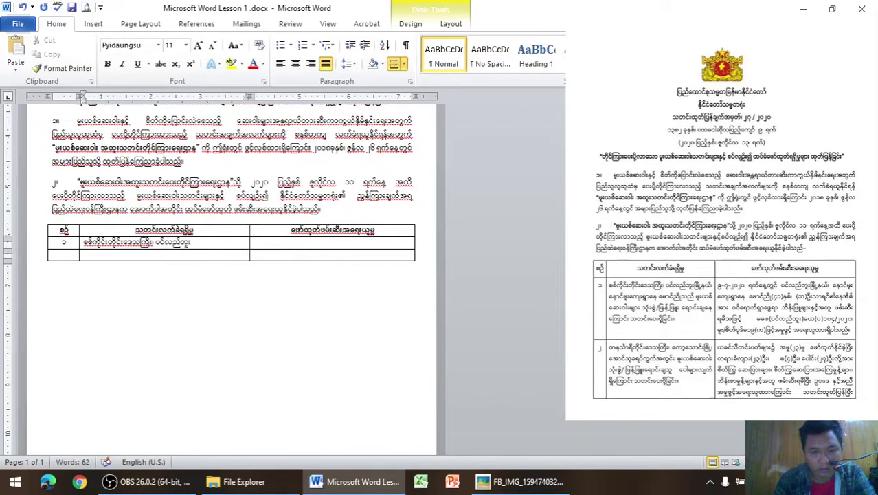
text(မြို့)
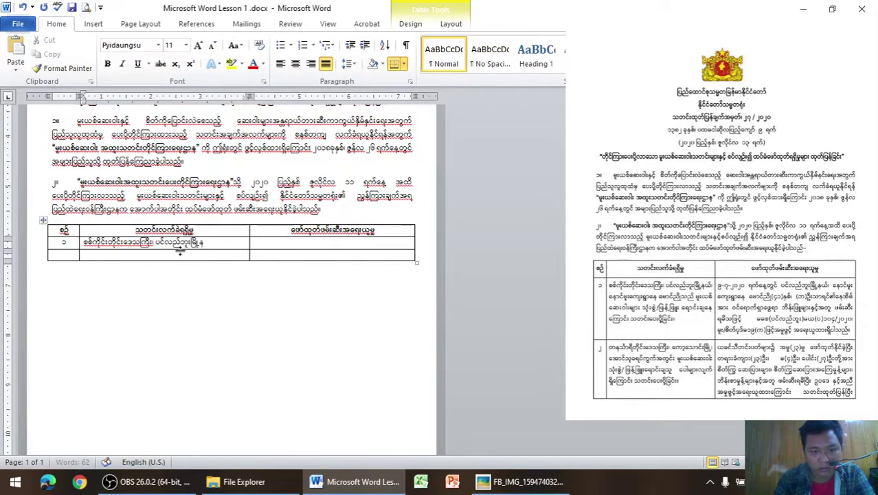
text(နယ်)
key(alt+Tab)
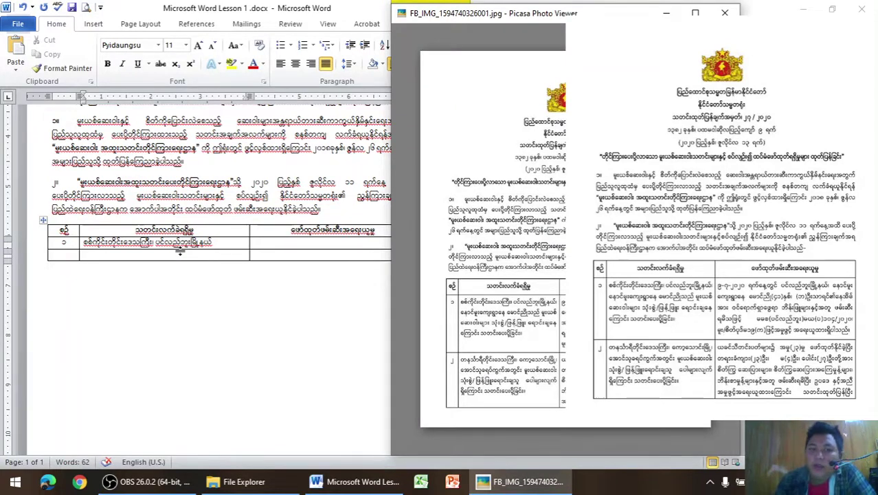
key(alt+Tab)
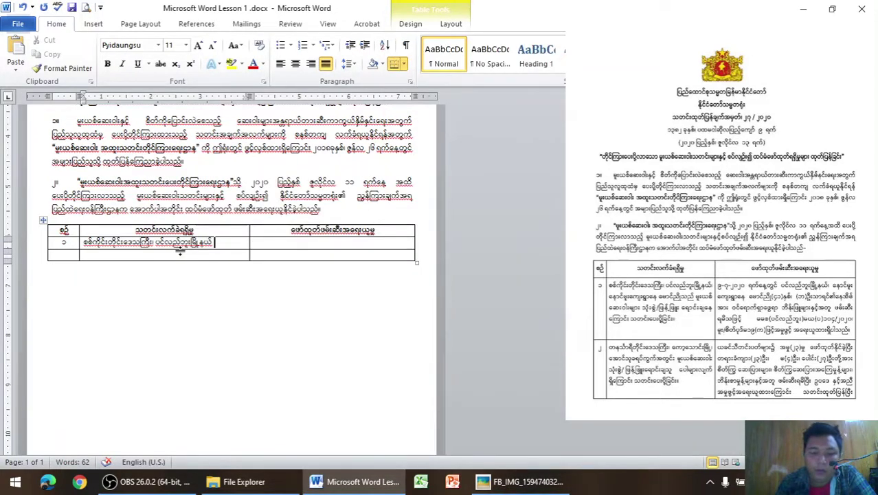
key(alt+Tab)
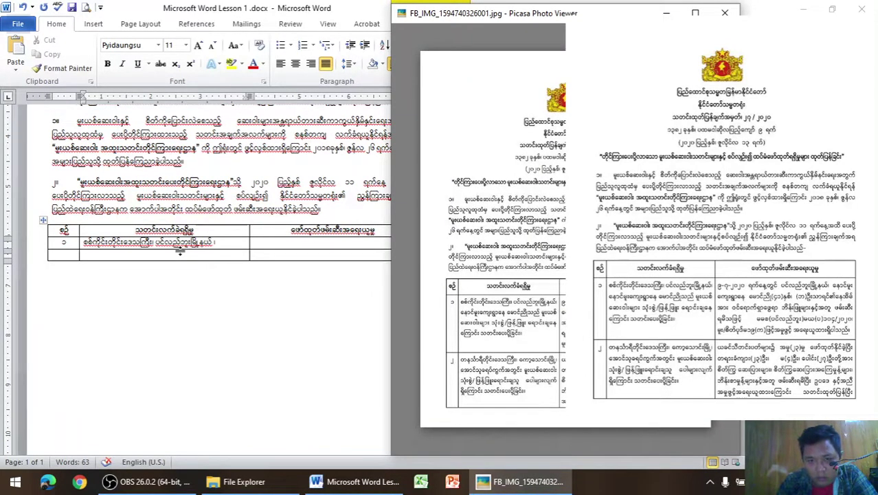
key(alt+Tab)
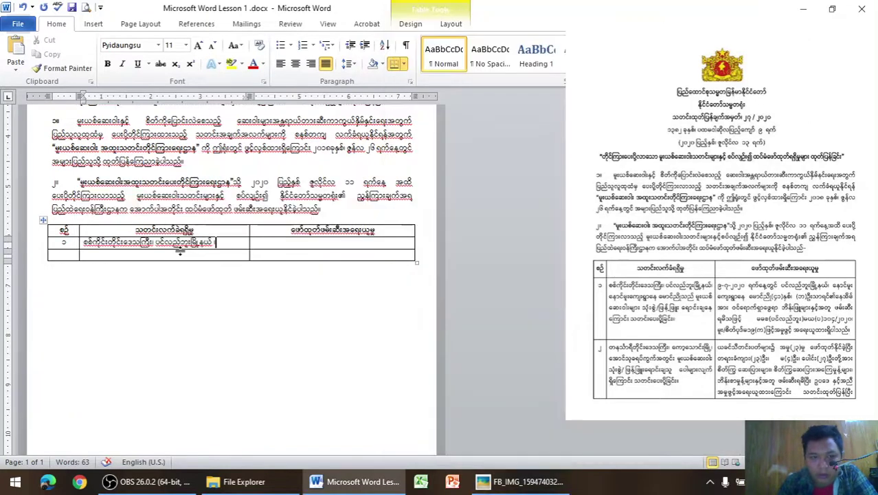
Fix typos and add a second line of announcement text in the description cell
text(နေခင်မှုး)
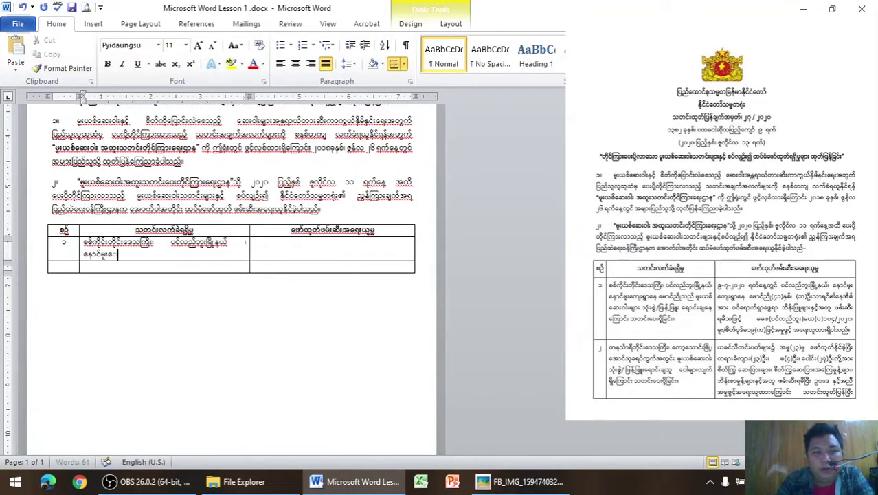
text(င်မှုကျေး)
key(BackSpace)
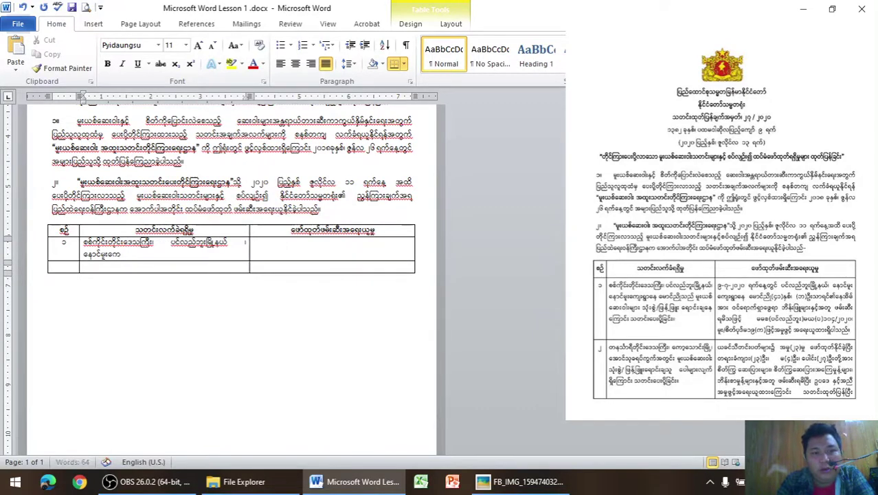
key(BackSpace)
key(BackSpace)
key(BackSpace)
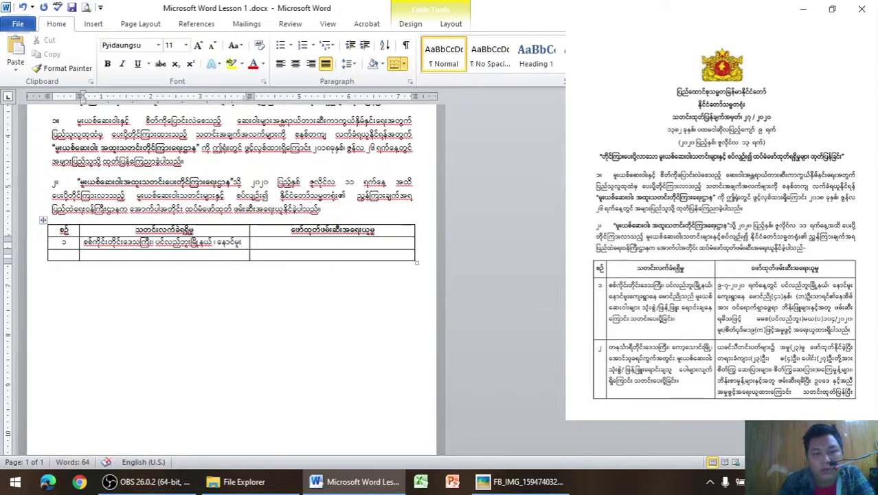
text(ကျေ)
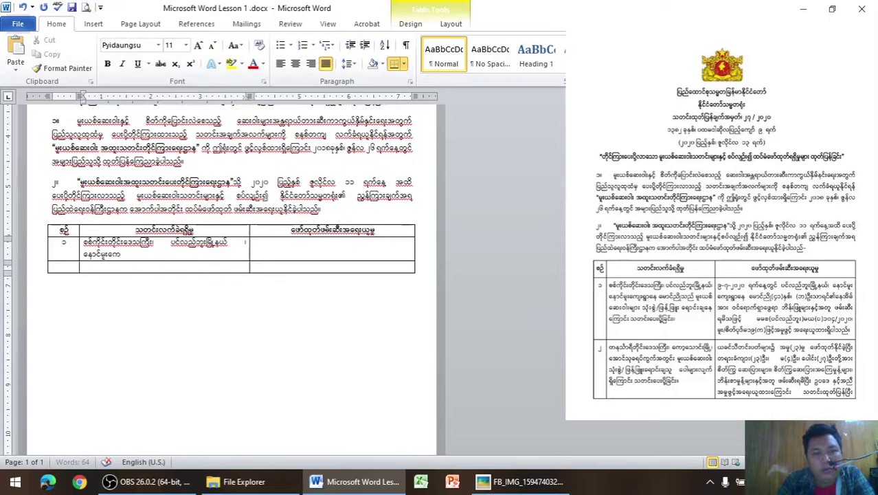
key(BackSpace)
key(BackSpace)
key(BackSpace)
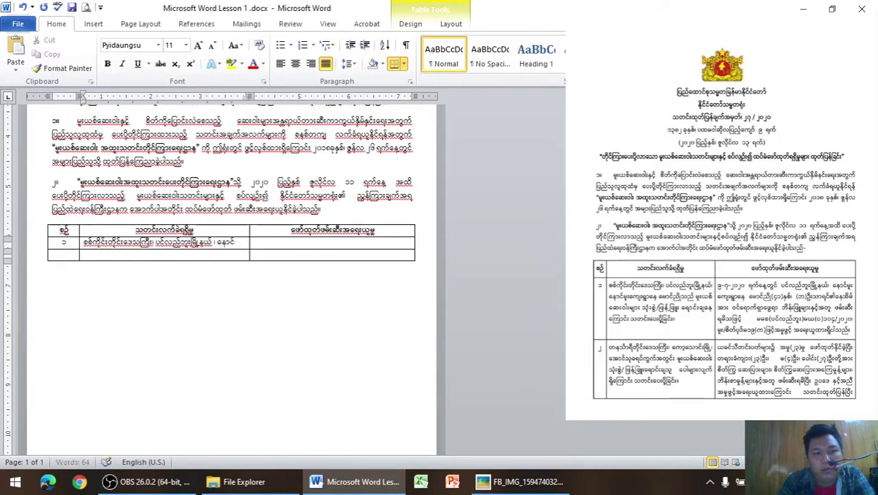
key(BackSpace)
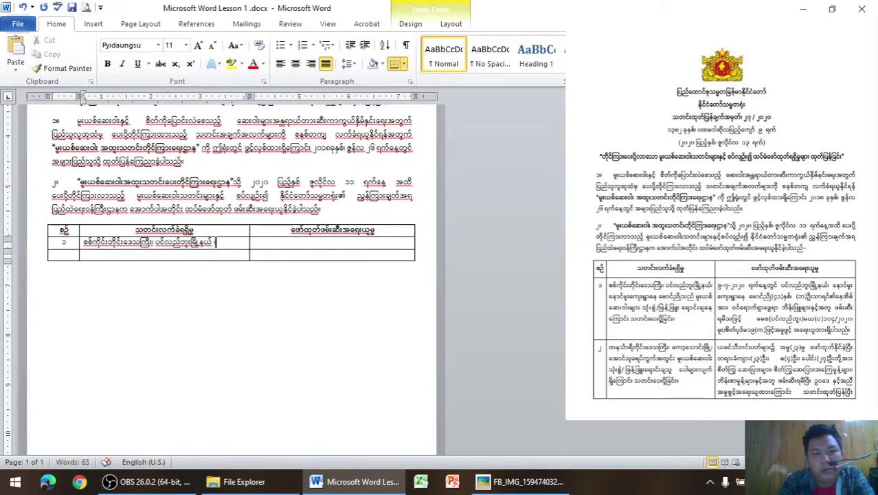
key(Return)
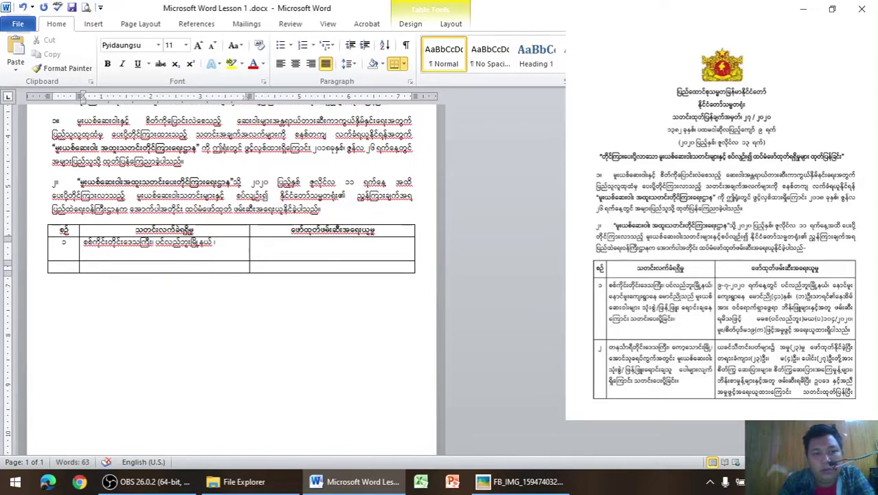
text(နေ့စဉ်)
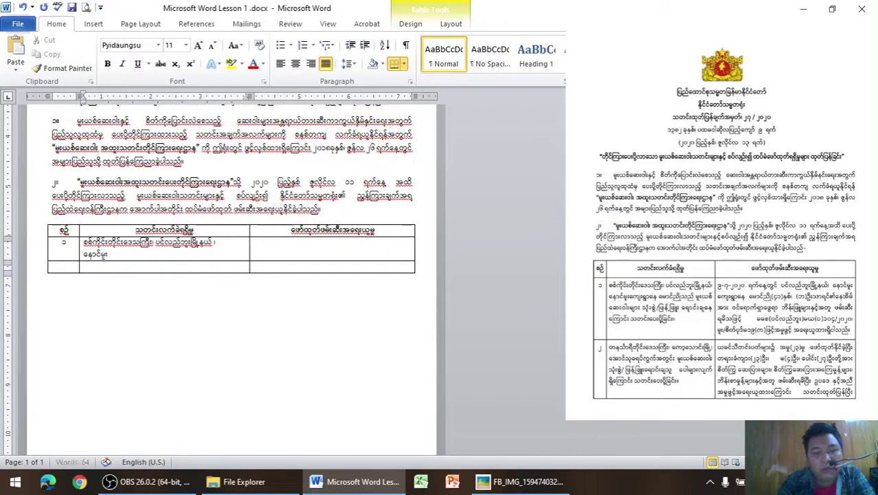
text(မှု)
text(းရ)
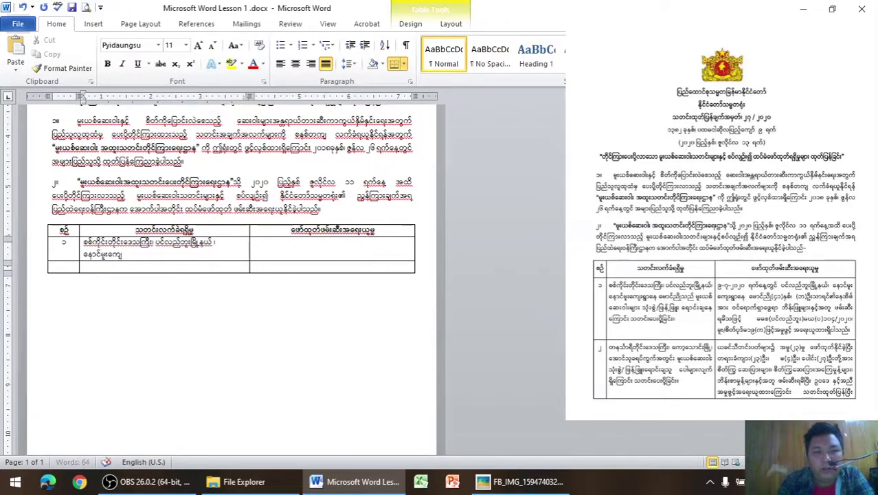
text(ွာ)
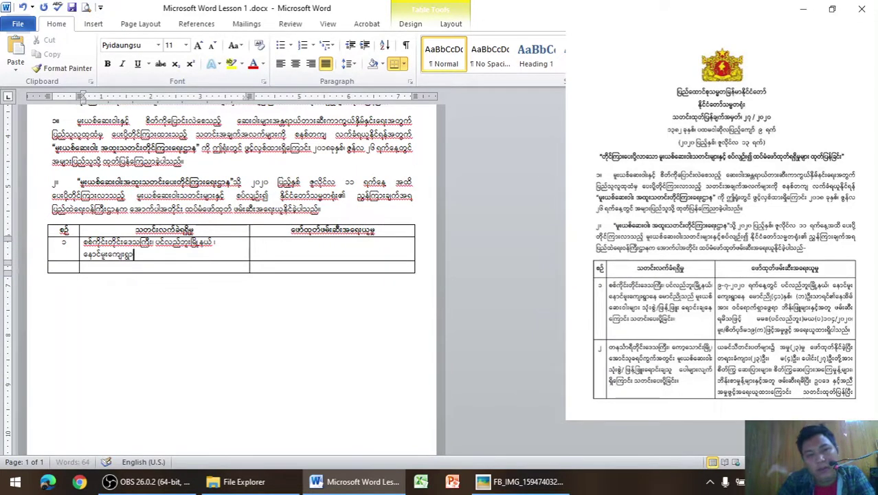
text(့ မော)
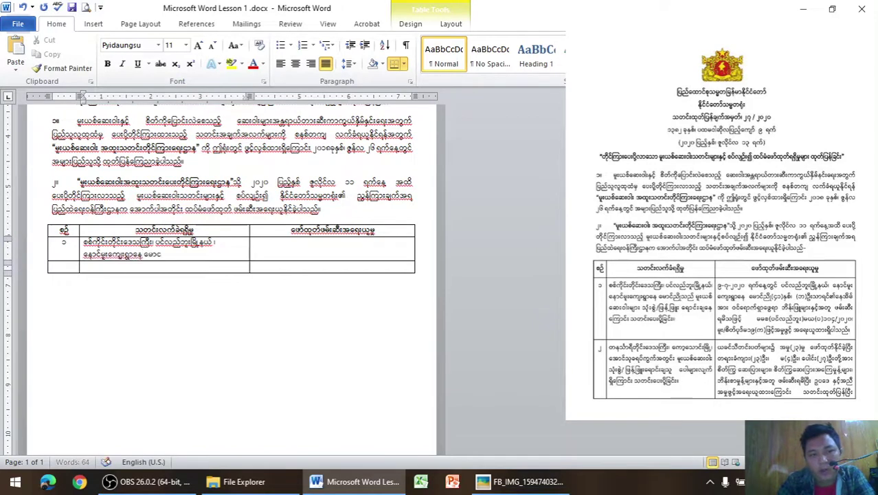
text(င်ည)
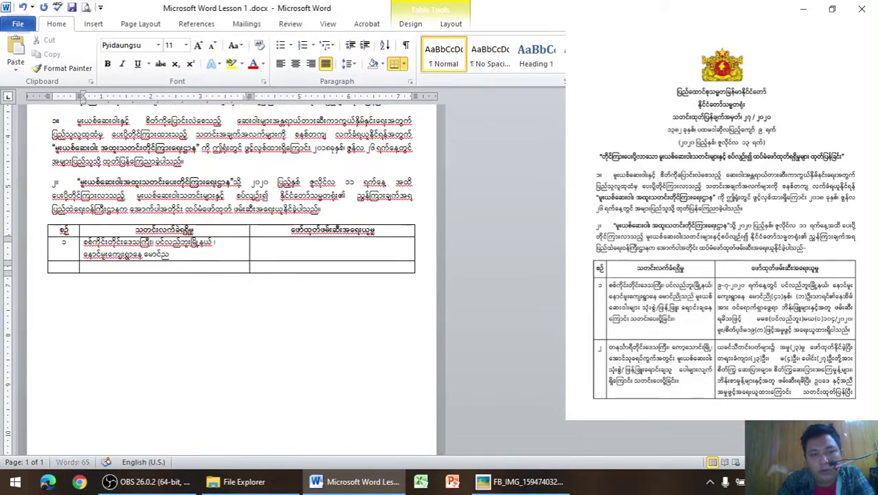
text(ိ)
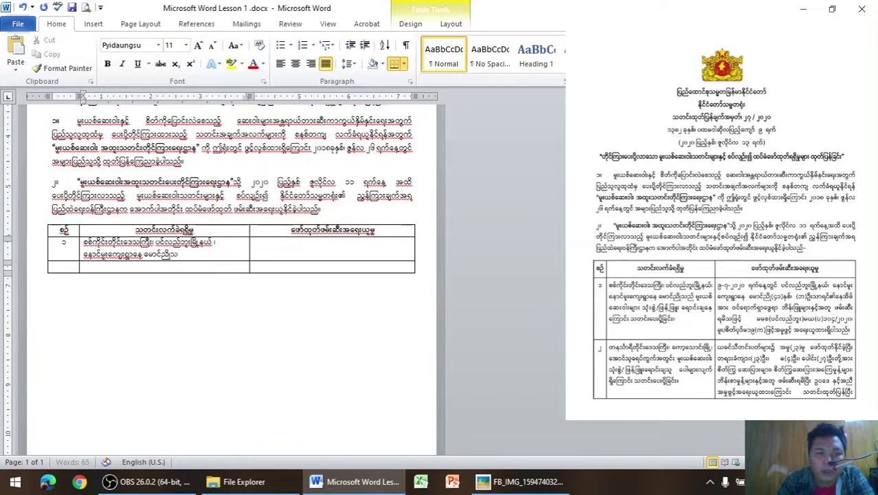
key(alt+Tab)
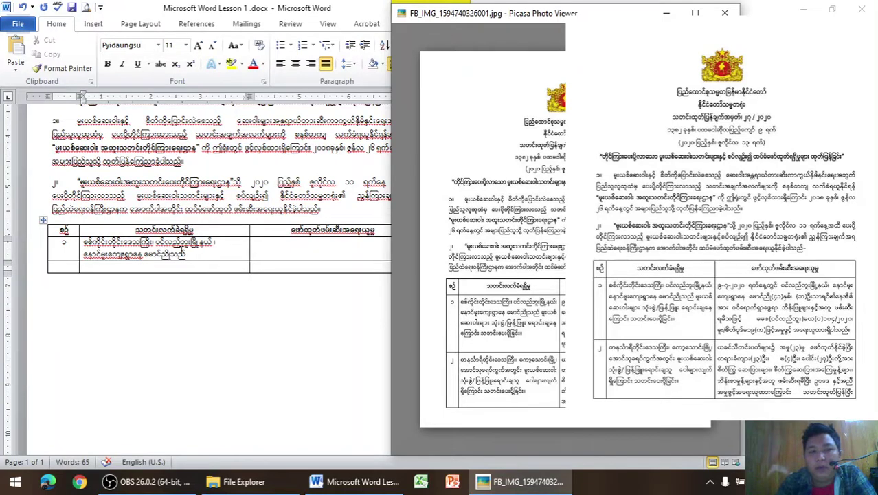
Narrow the description column and continue the cell text with မှူးယစ်ဆေး onto a third line
click(291, 247)
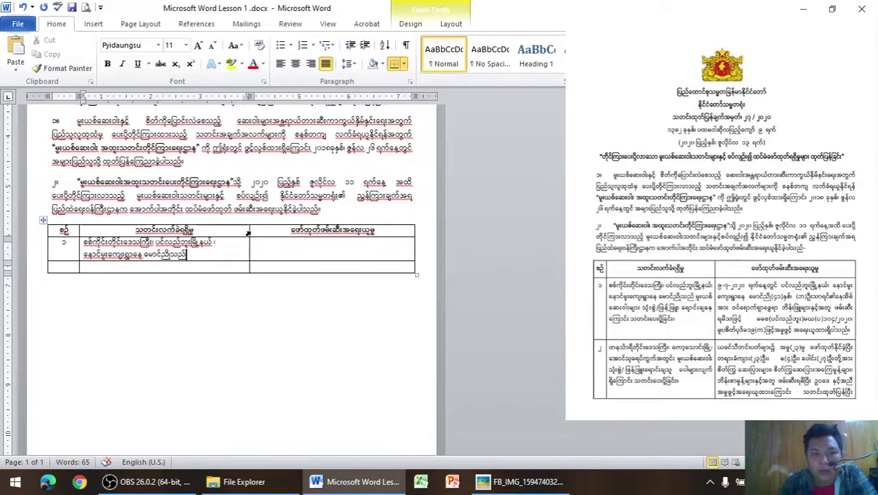
drag(249, 231, 222, 234)
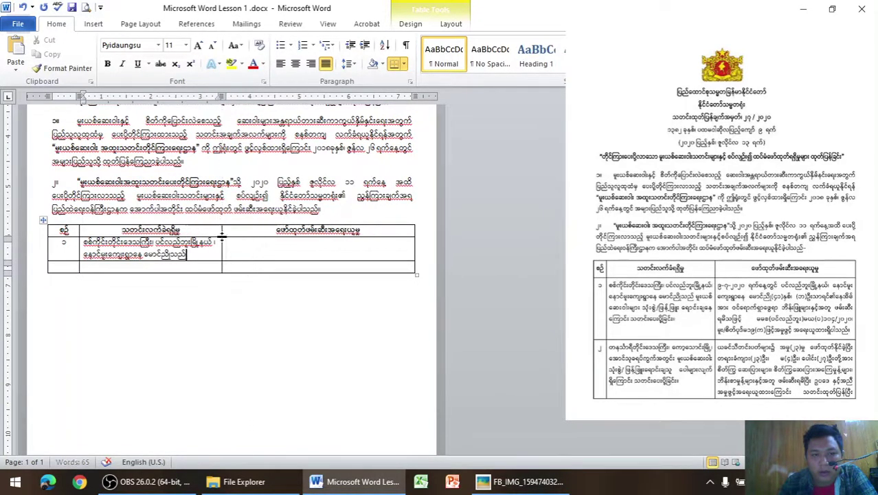
key(alt+Tab)
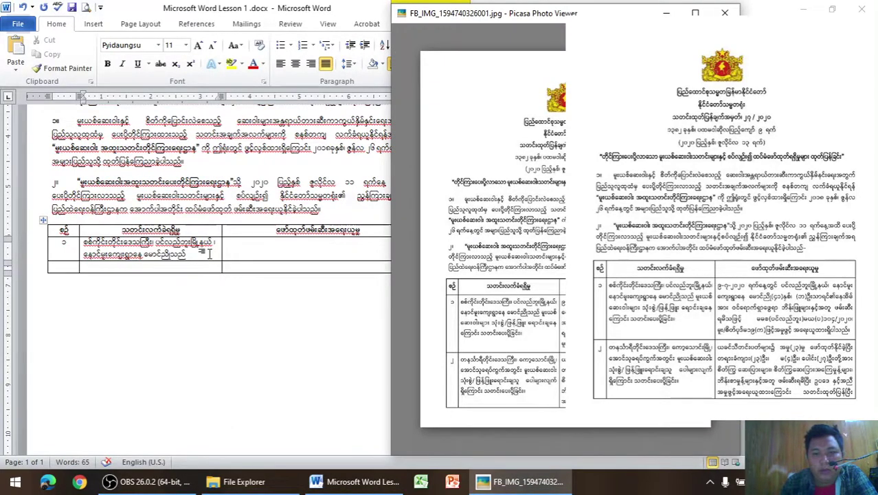
click(211, 256)
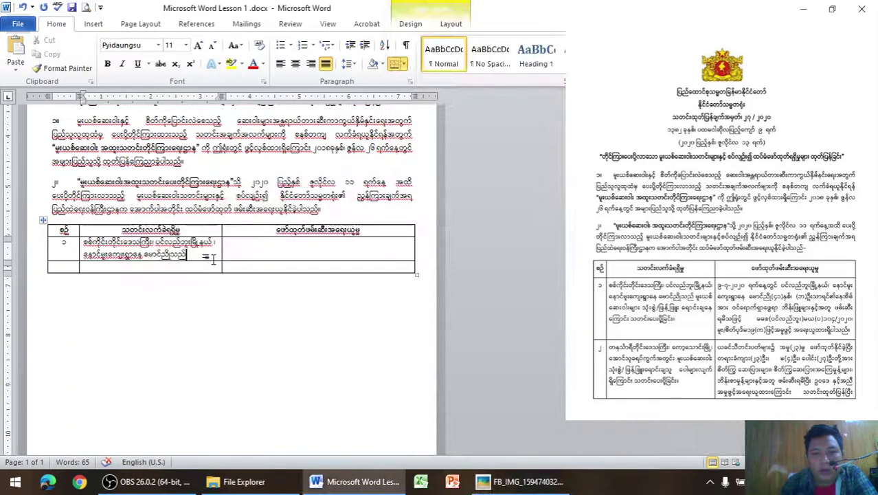
text( မှ)
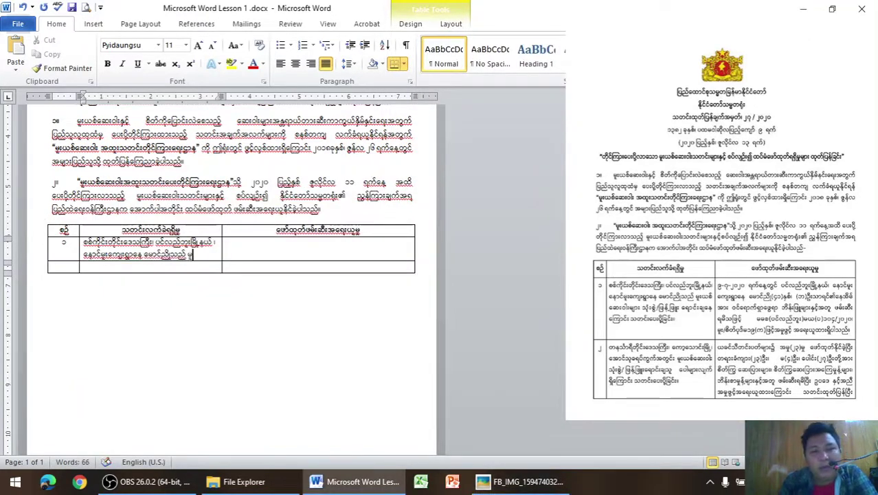
text(ူးယစ်)
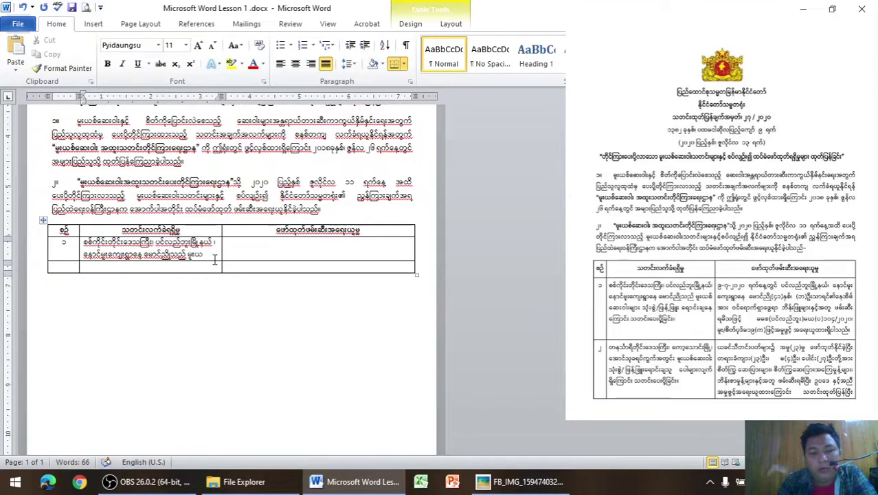
text(ဆေးး)
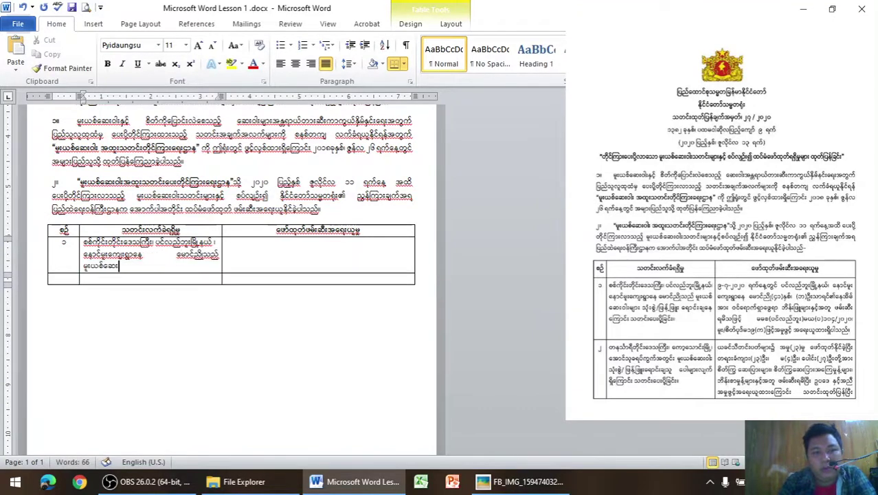
key(BackSpace)
key(BackSpace)
key(BackSpace)
key(BackSpace)
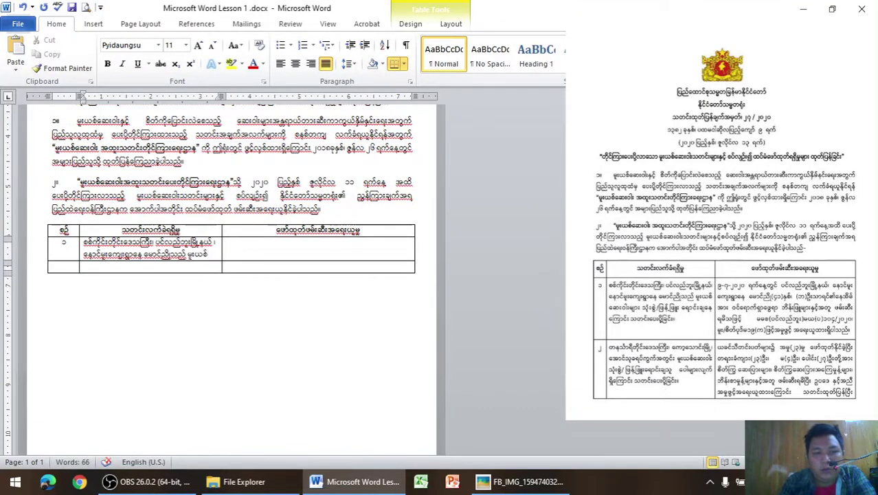
key(Return)
text(ဆ)
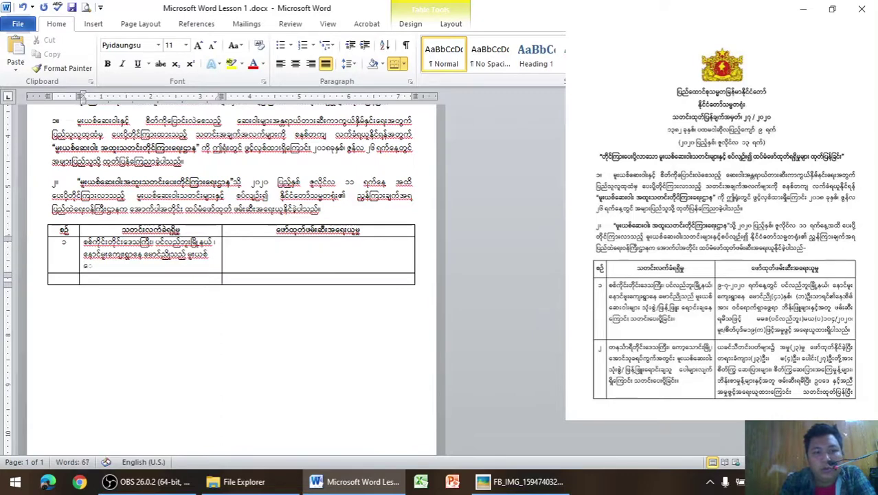
text(ေ)
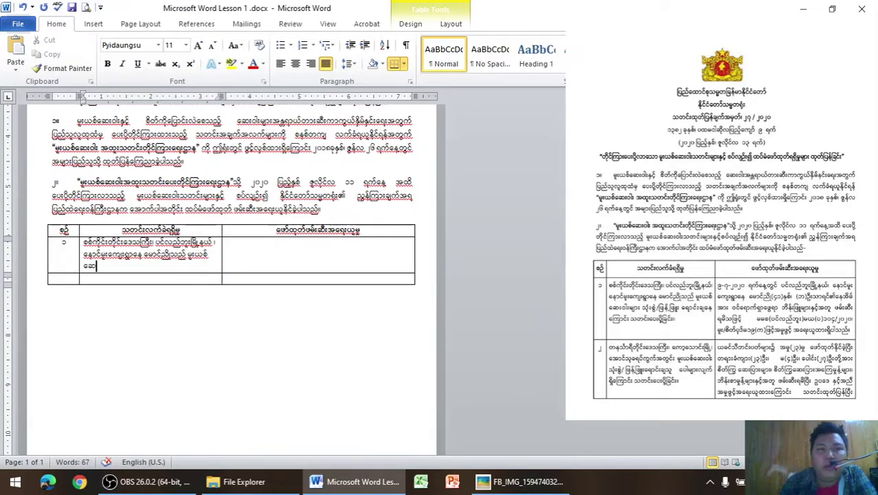
mouse_move(137, 278)
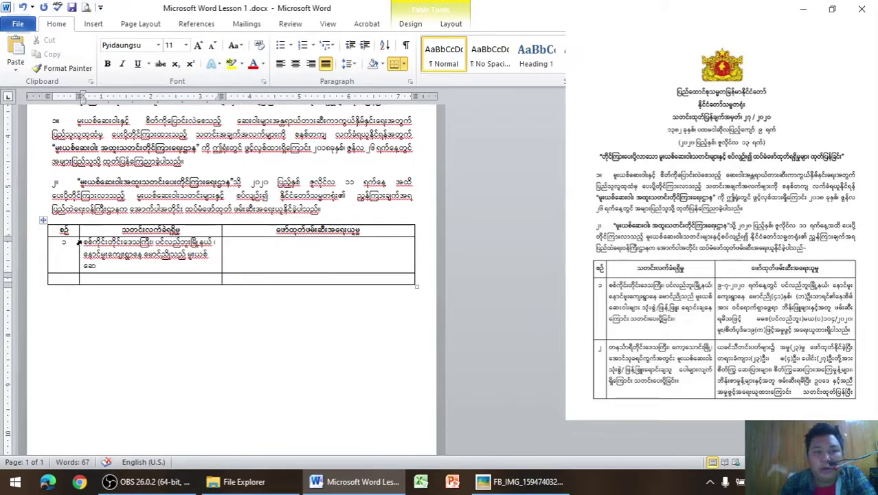
Try the alignment options on the description cell text, leaving it justified
drag(83, 242, 196, 268)
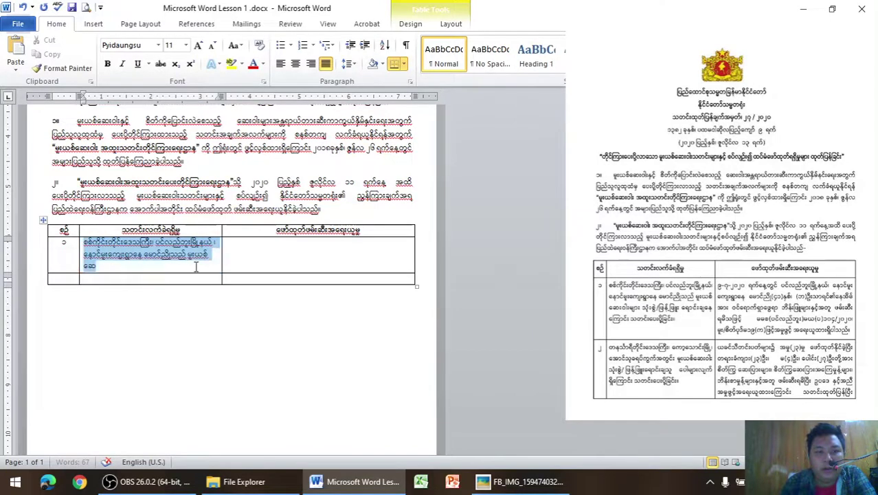
click(281, 63)
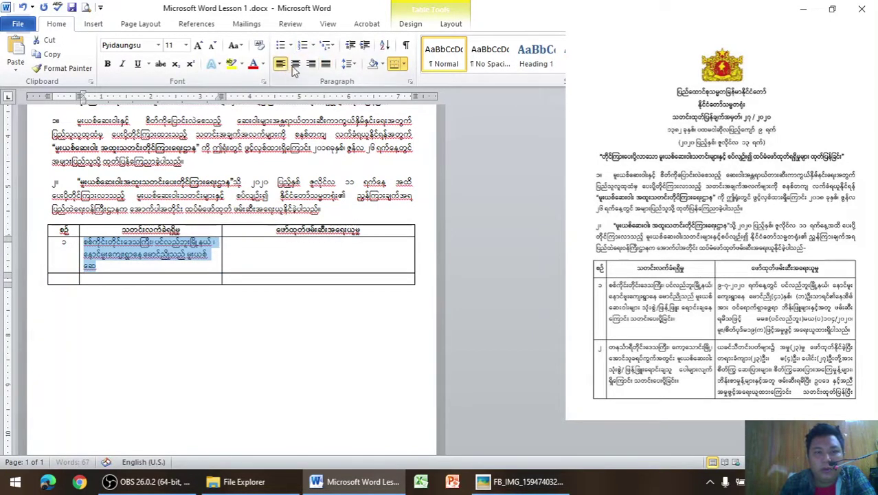
click(296, 65)
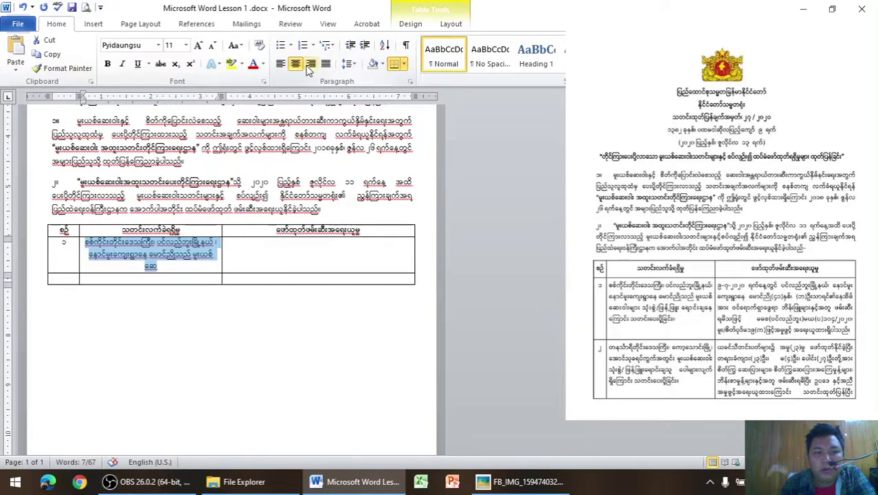
click(311, 64)
click(326, 64)
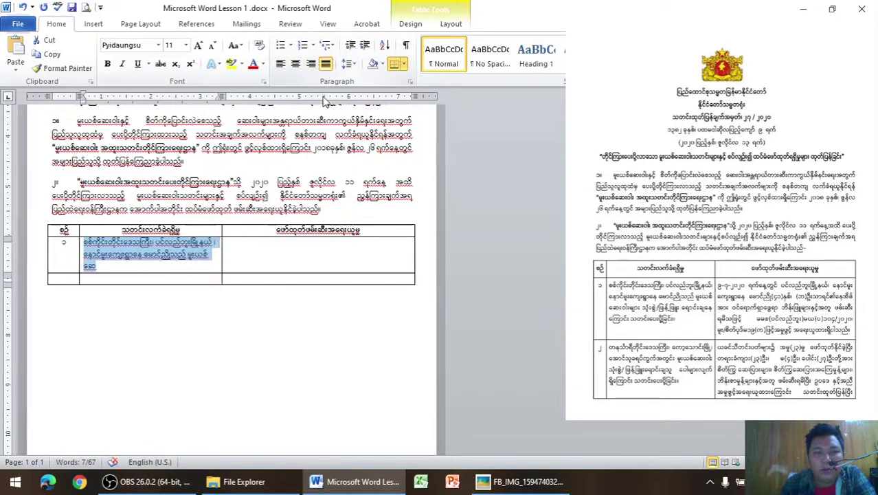
click(131, 270)
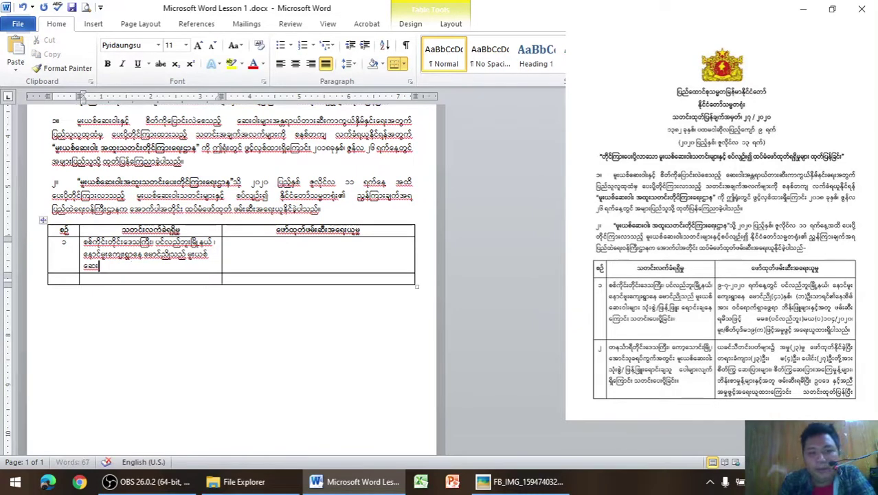
Type the remaining description lines, ending with သတင်းပေးပို့ခြင်း, and widen the column slightly
text(ဝါးမ)
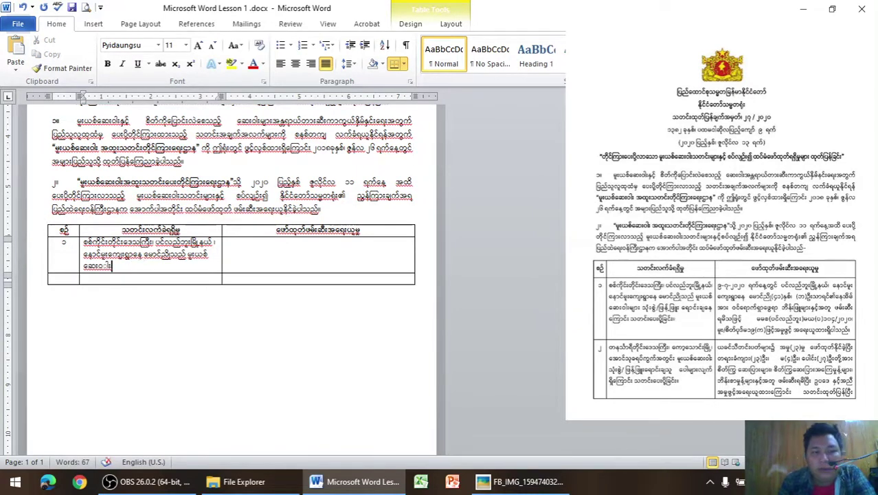
text(ျား)
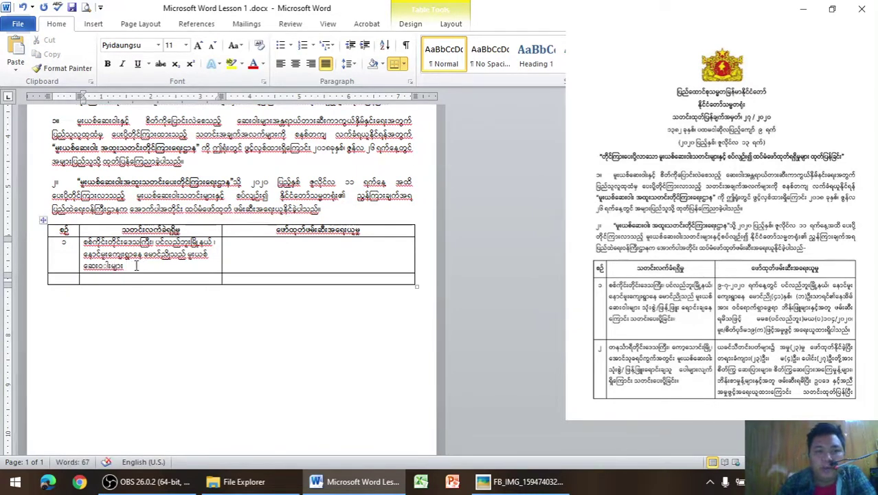
key(alt+Tab)
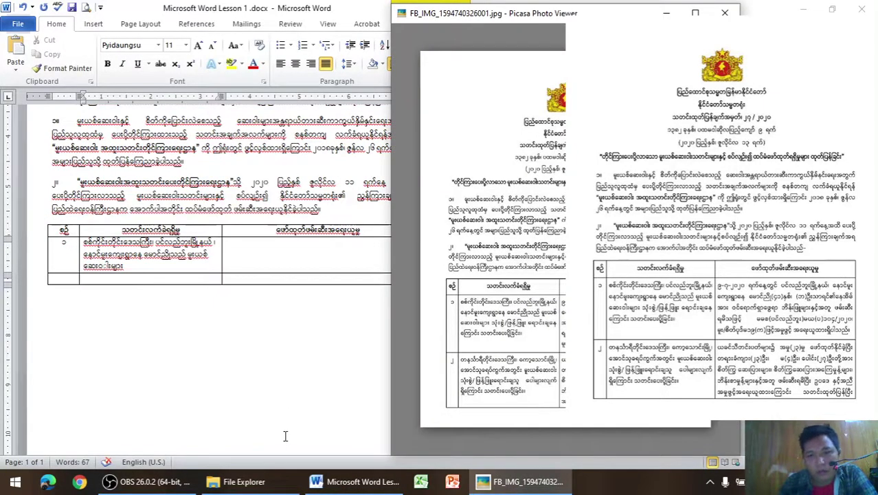
key(alt+Tab)
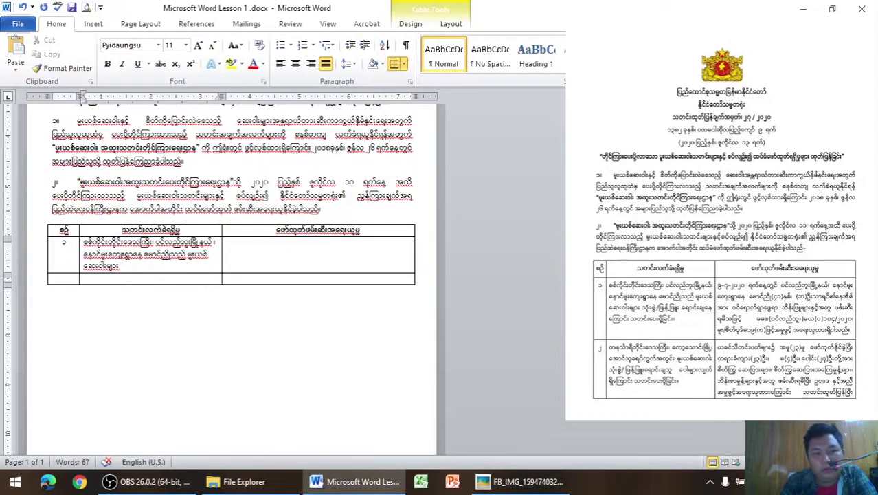
text( သုံး)
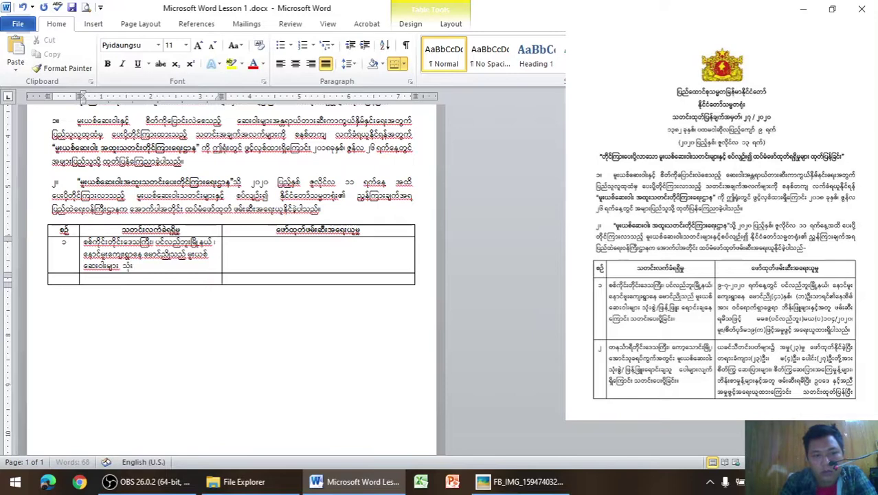
text(စွဲ)
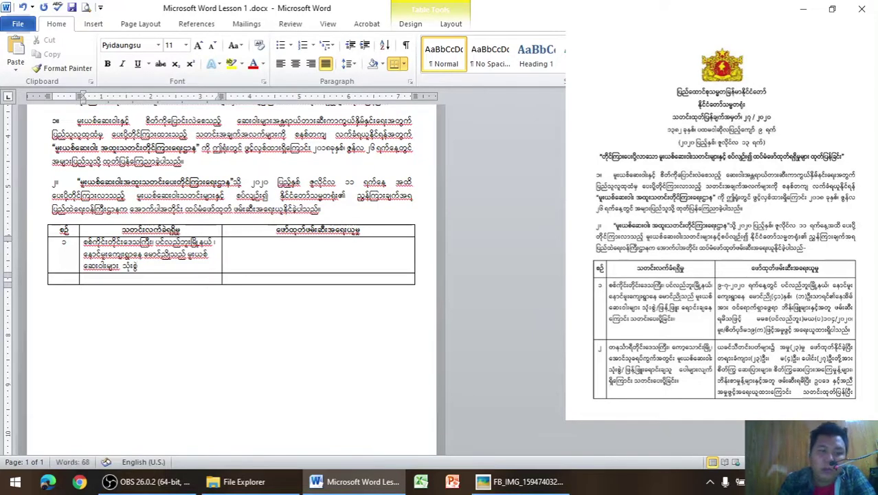
text( ဖြ)
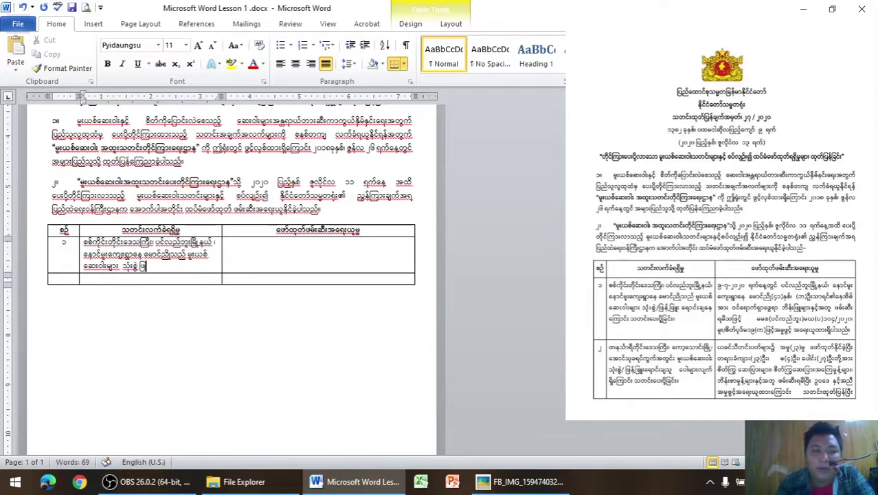
text(စ)
text(ပ)
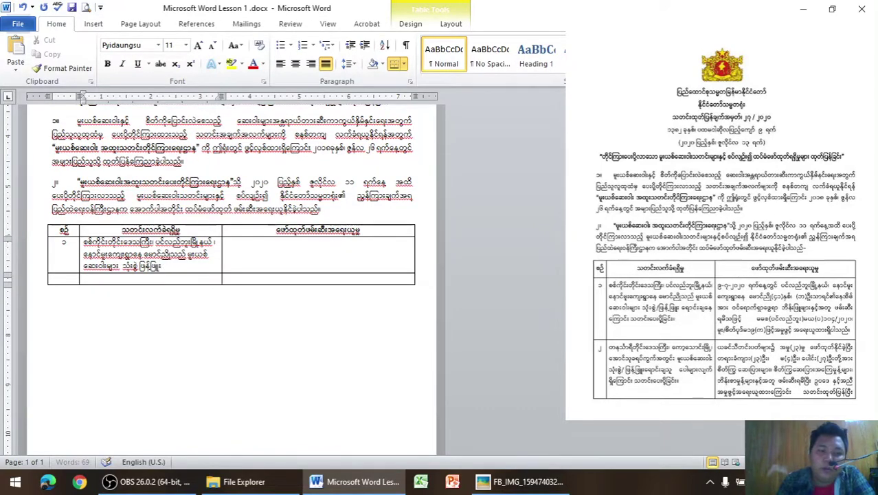
text(ရောင်းချ)
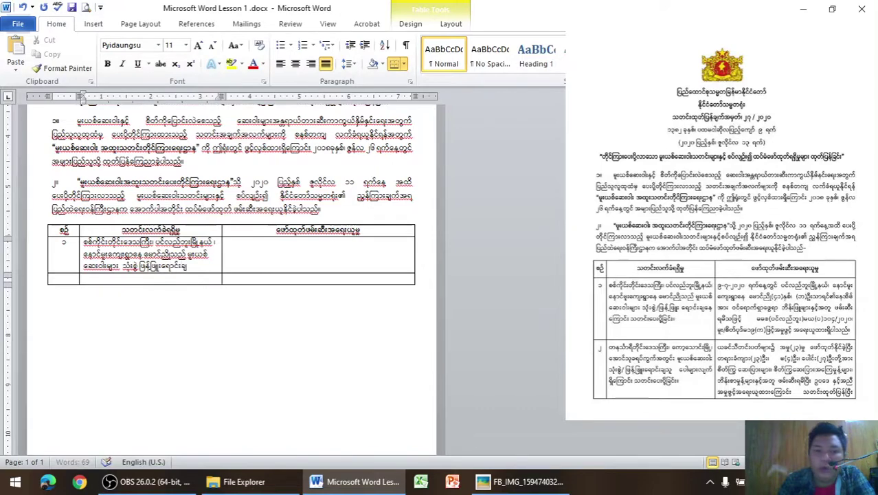
text(နေကြောင်)
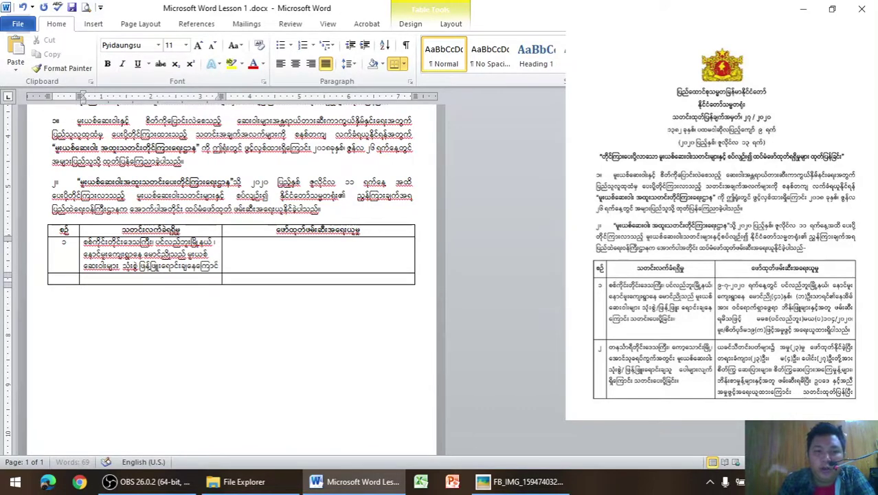
text(း)
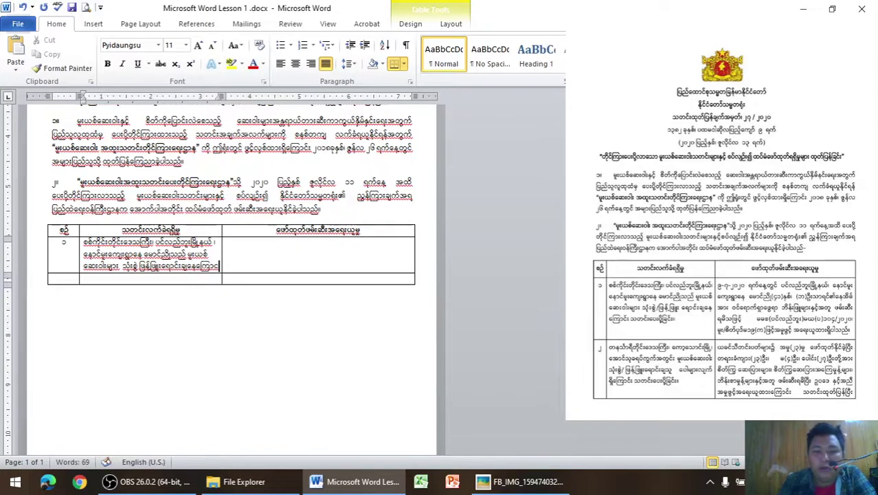
text(်း)
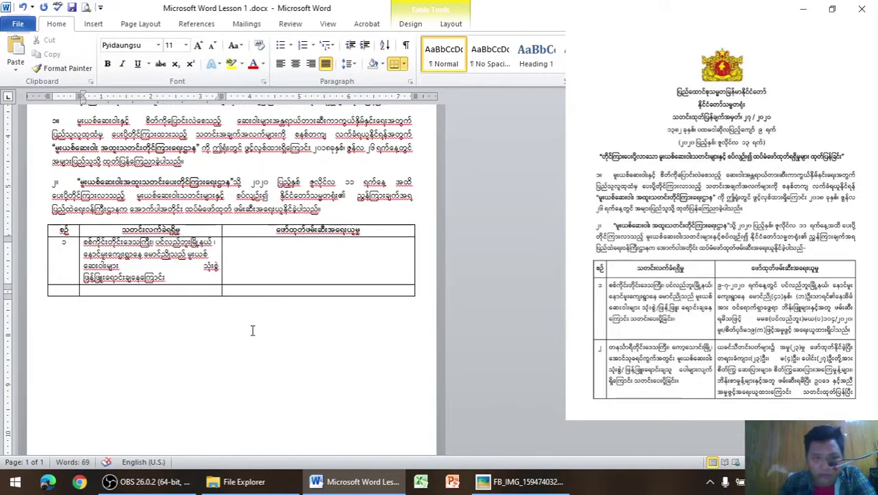
drag(222, 231, 226, 231)
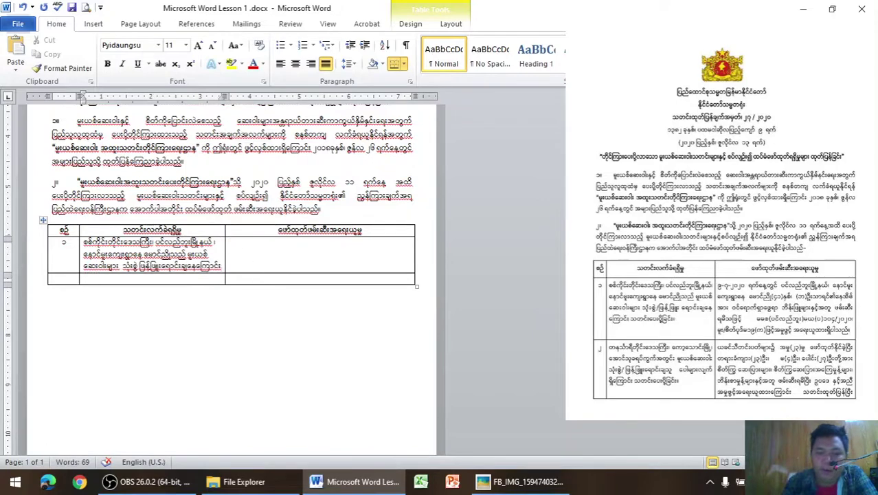
key(Return)
click(517, 481)
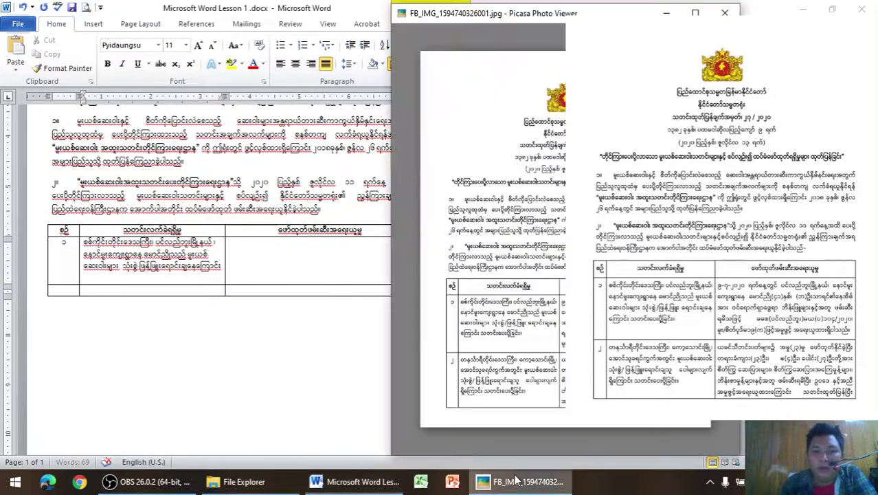
click(517, 481)
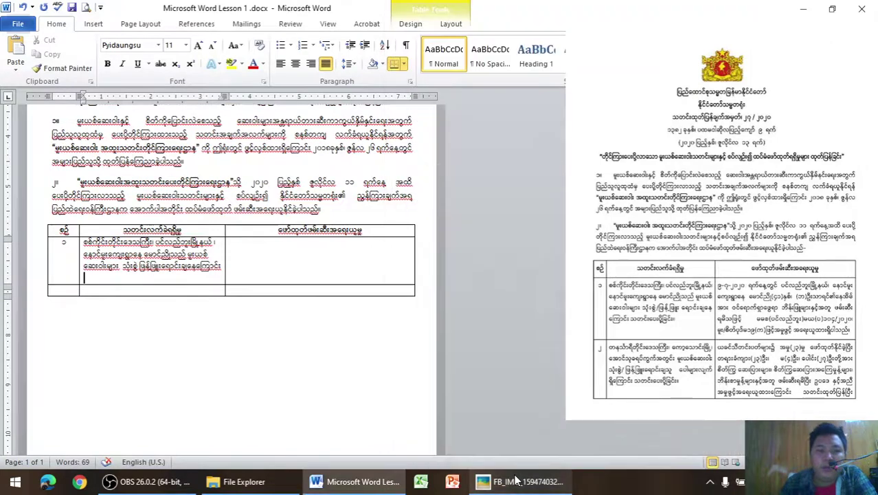
text(သတင်)
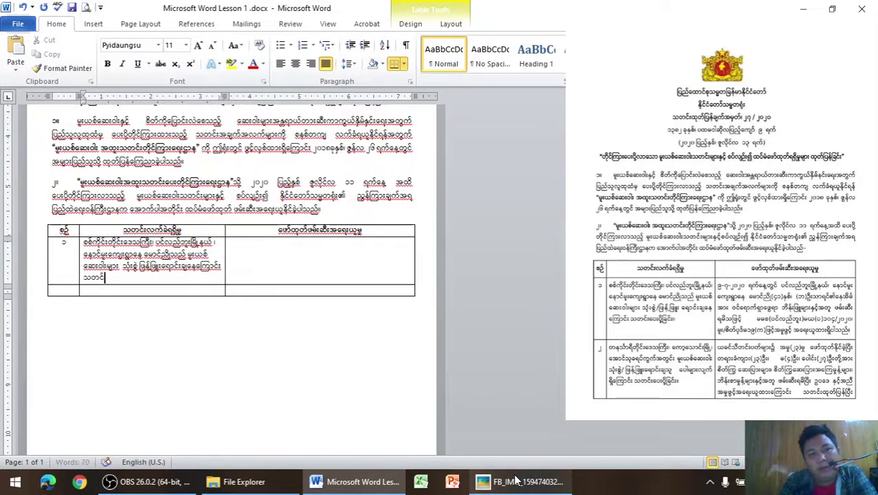
text(းပေး)
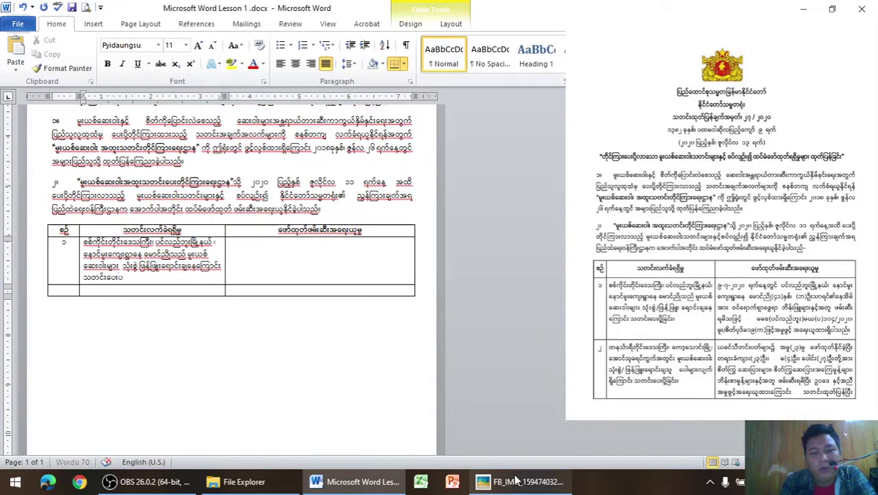
text(ပို့)
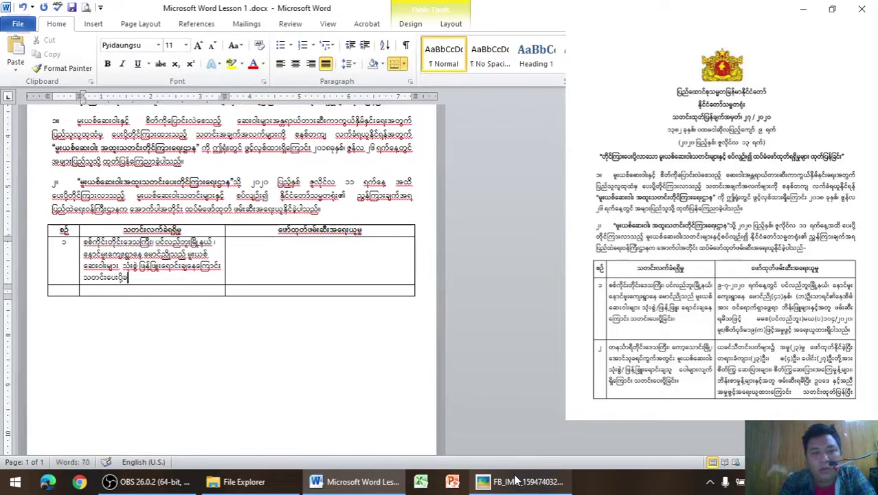
text(ခြင်း။)
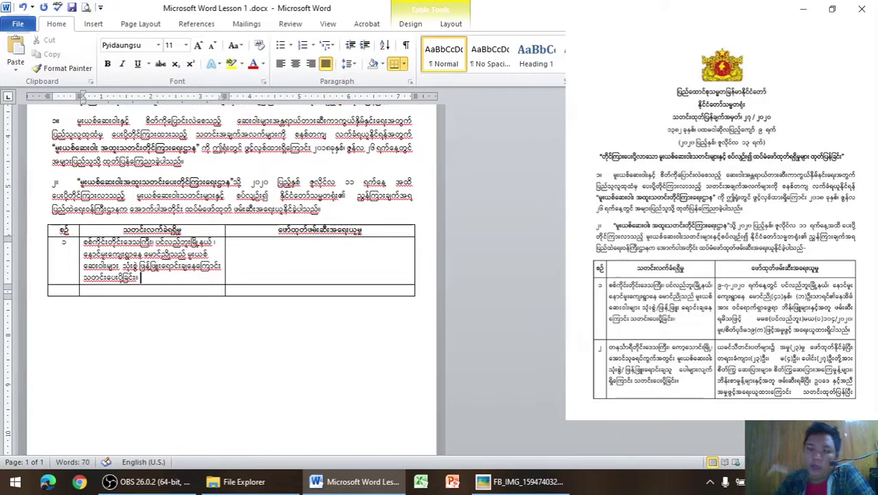
click(519, 481)
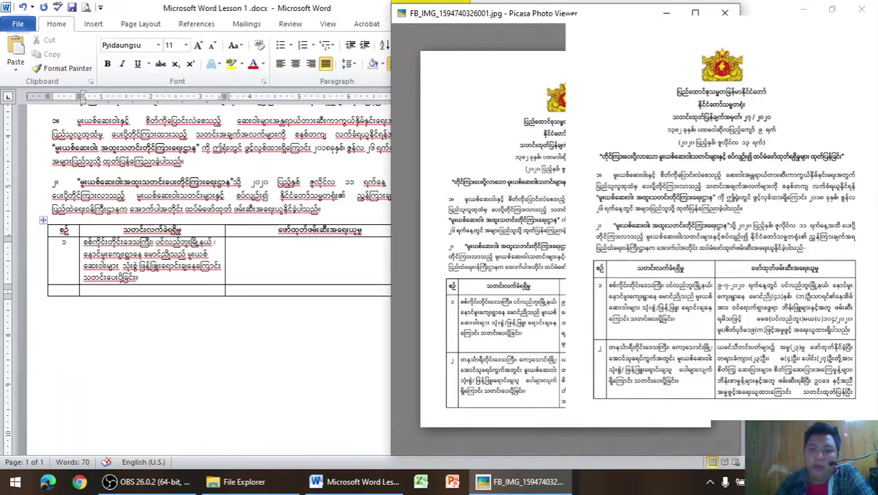
click(86, 10)
click(86, 9)
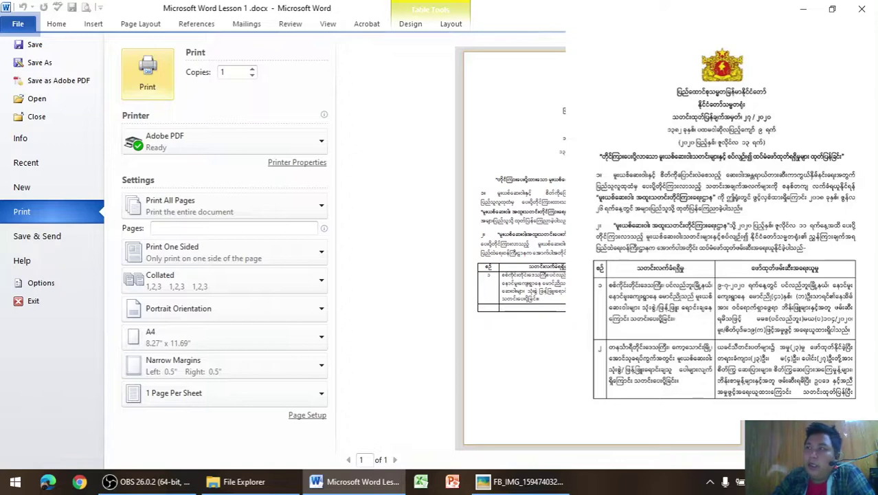
double_click(585, 6)
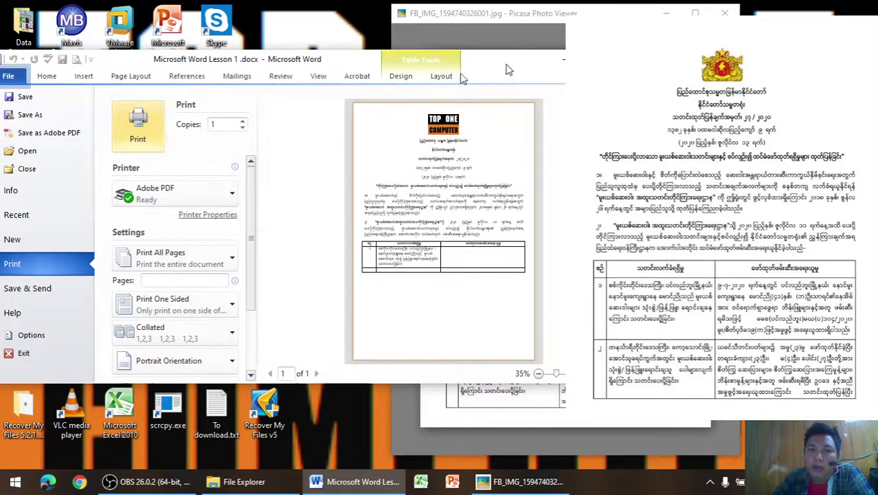
drag(512, 62, 0, 117)
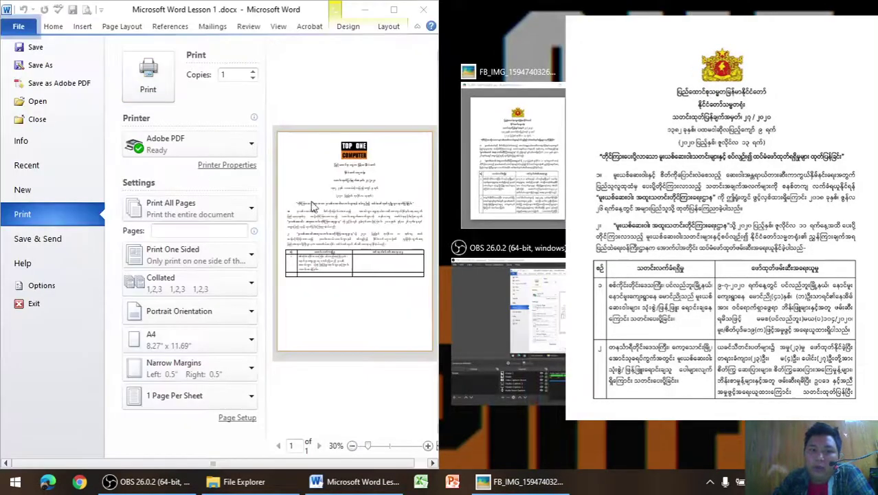
key(super+Up)
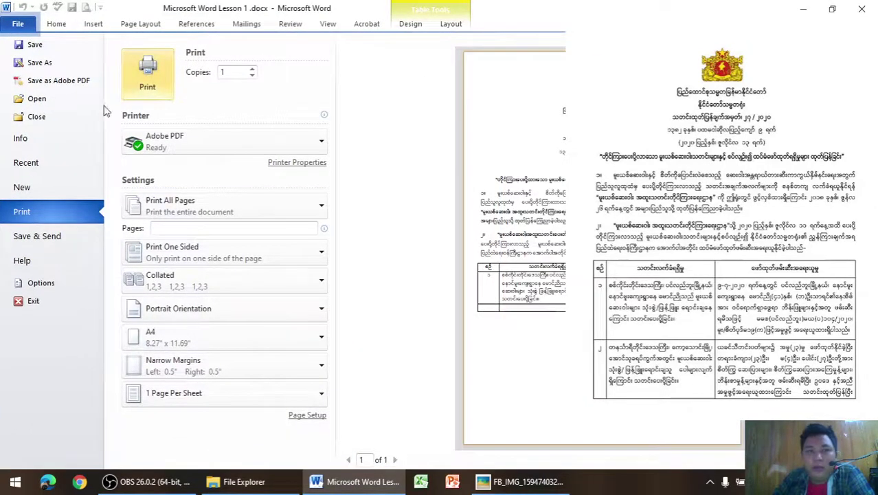
click(56, 24)
scroll(288, 247, up, 5)
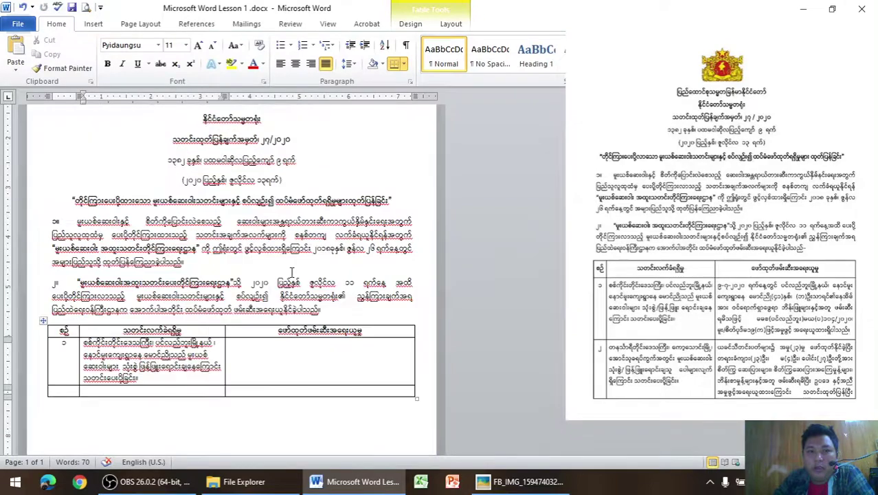
double_click(301, 7)
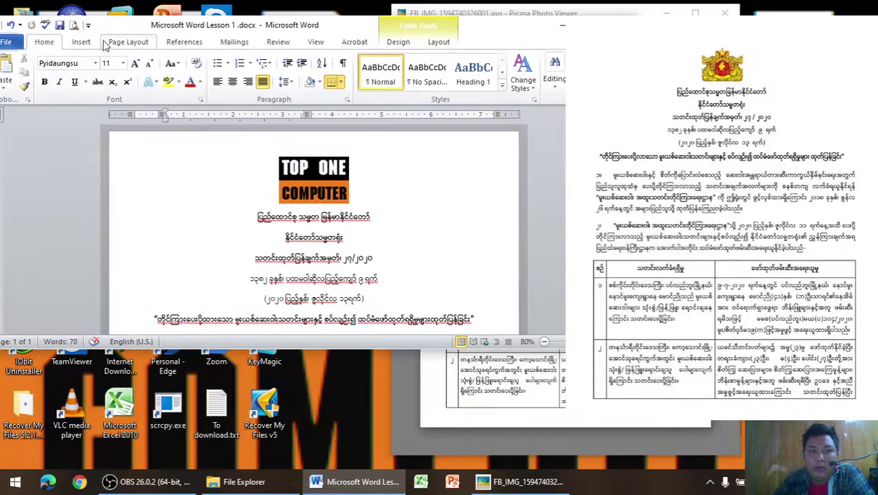
click(73, 25)
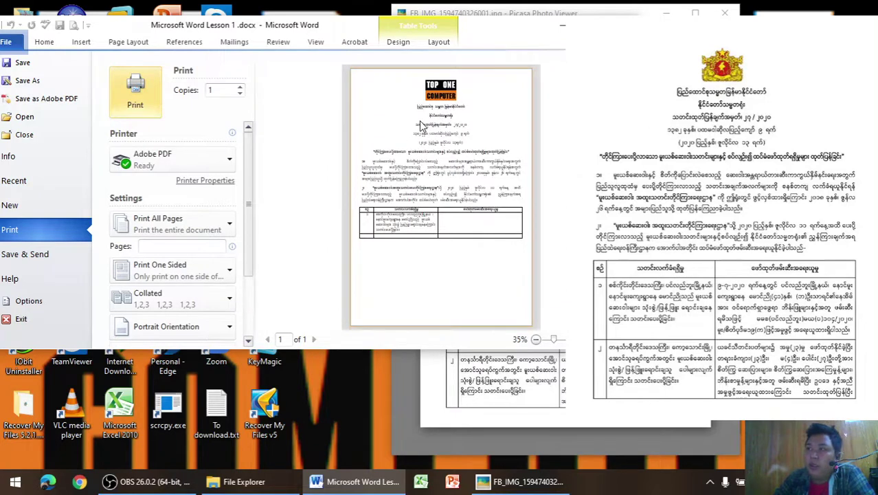
click(44, 42)
key(super+Up)
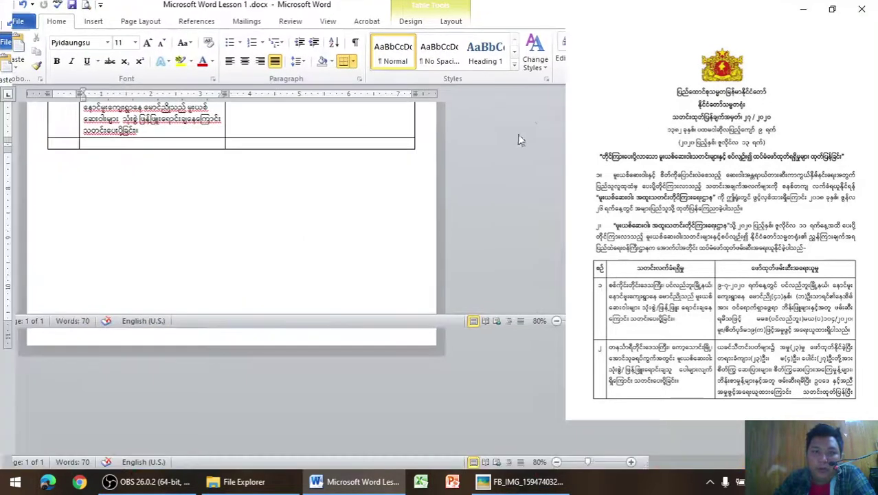
scroll(364, 265, up, 10)
scroll(359, 264, up, 5)
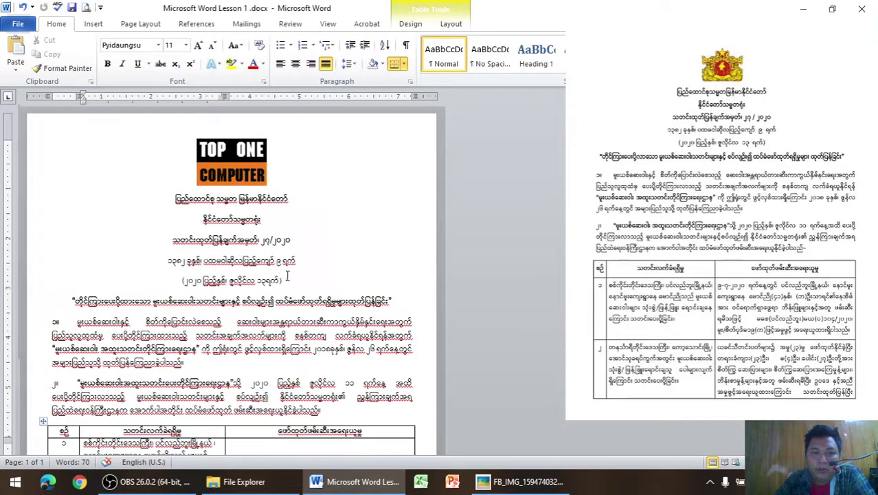
Give the header lines under the logo single line spacing and 5 pt space after
mouse_move(289, 262)
mouse_down()
mouse_move(184, 268)
mouse_move(199, 144)
mouse_up()
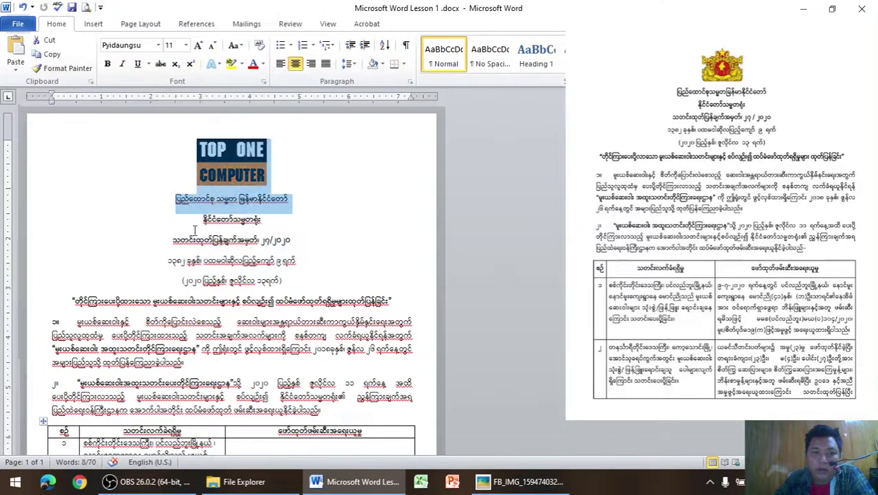
click(247, 265)
drag(284, 283, 176, 197)
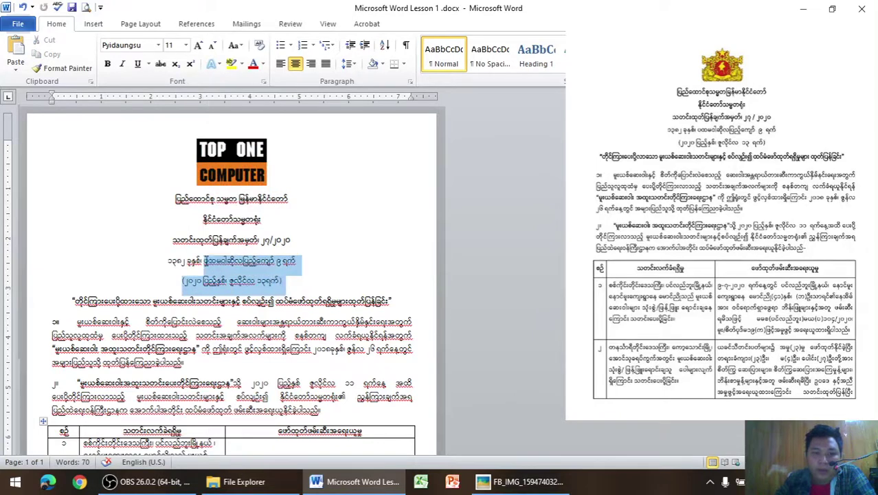
click(357, 67)
click(358, 79)
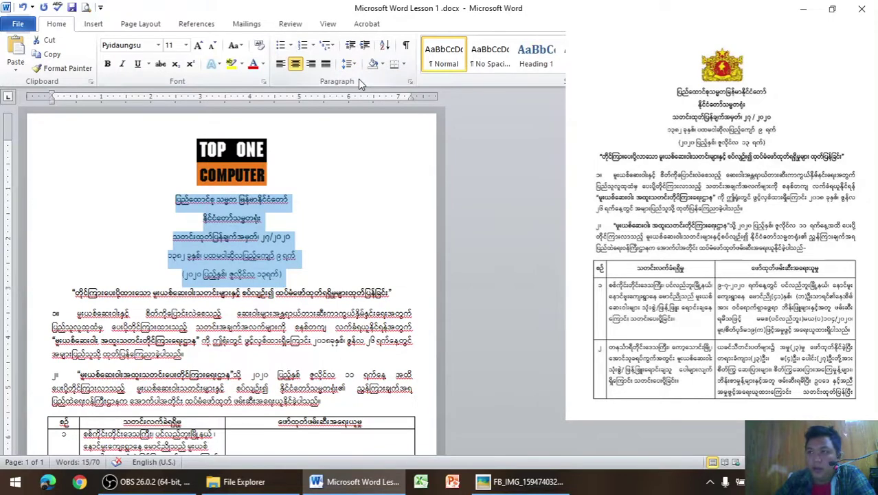
click(358, 65)
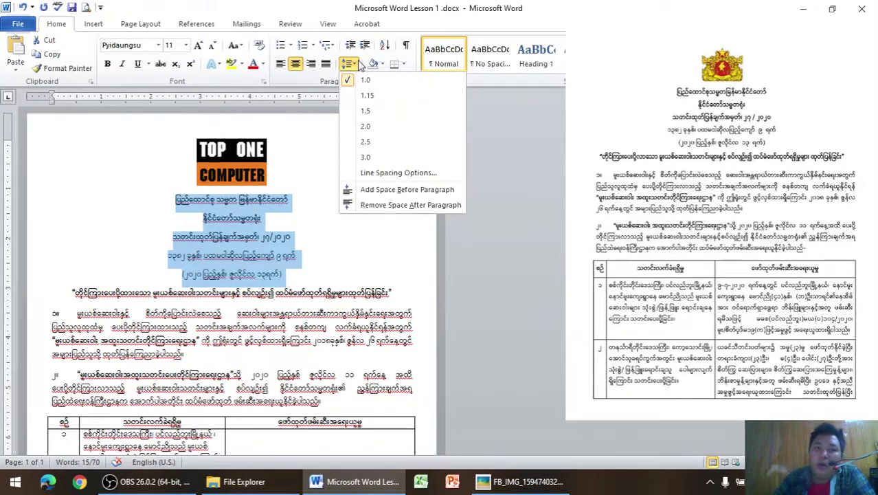
click(398, 173)
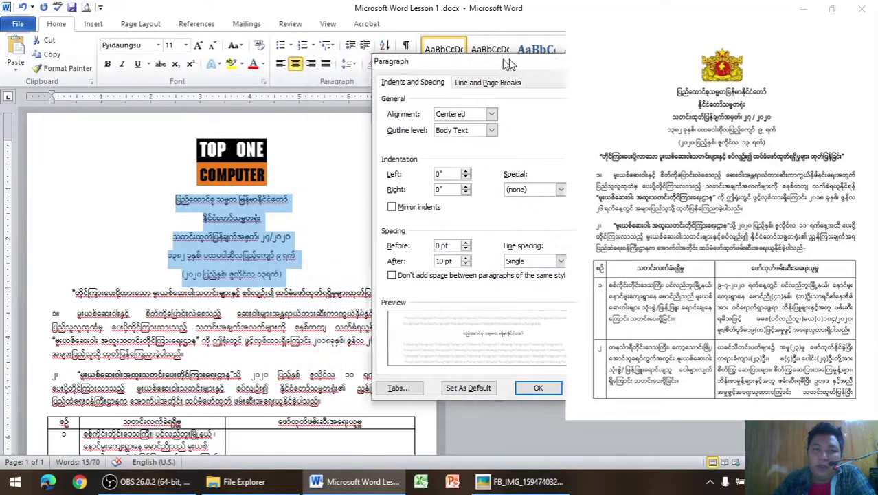
drag(447, 61, 560, 52)
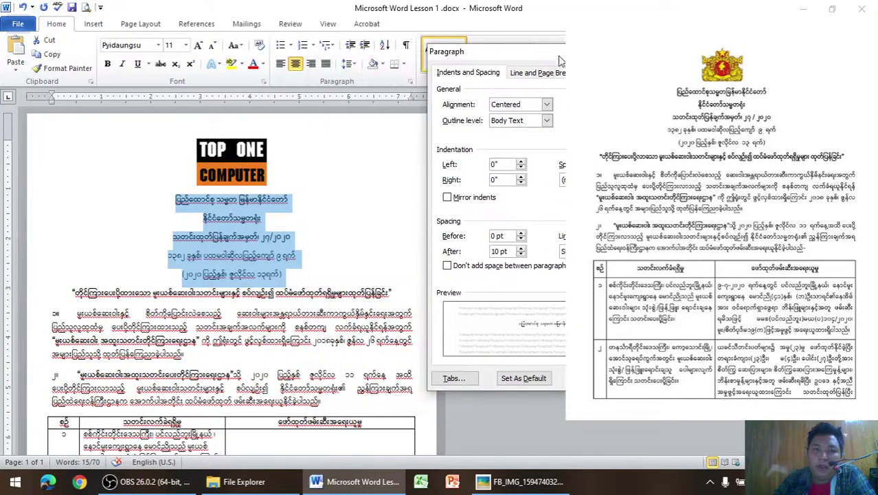
click(521, 255)
click(521, 255)
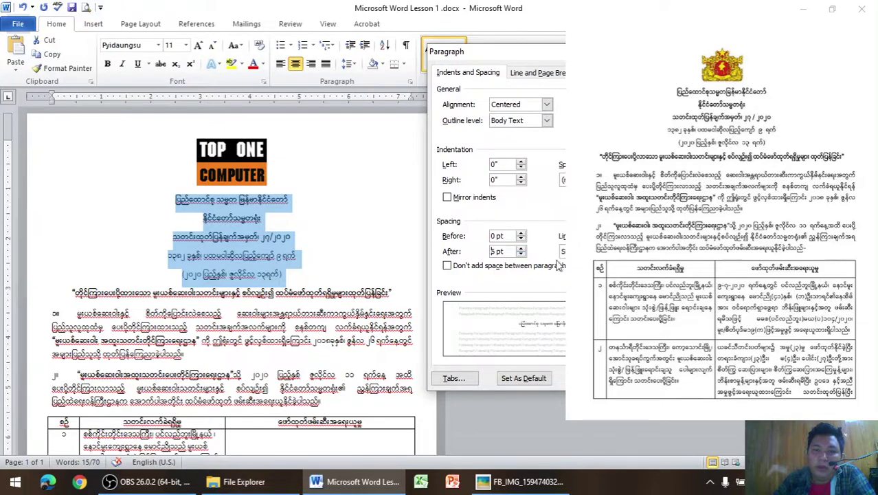
key(Return)
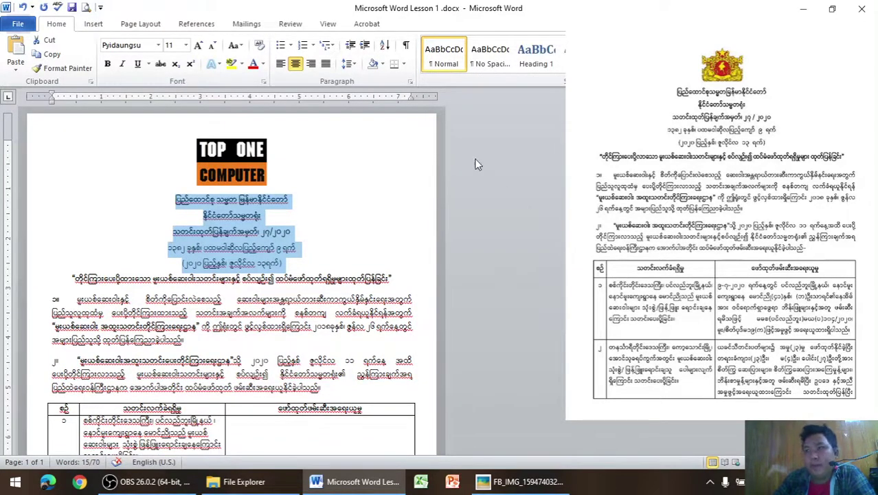
Recheck the header spacing settings, then show the page in print preview
click(410, 82)
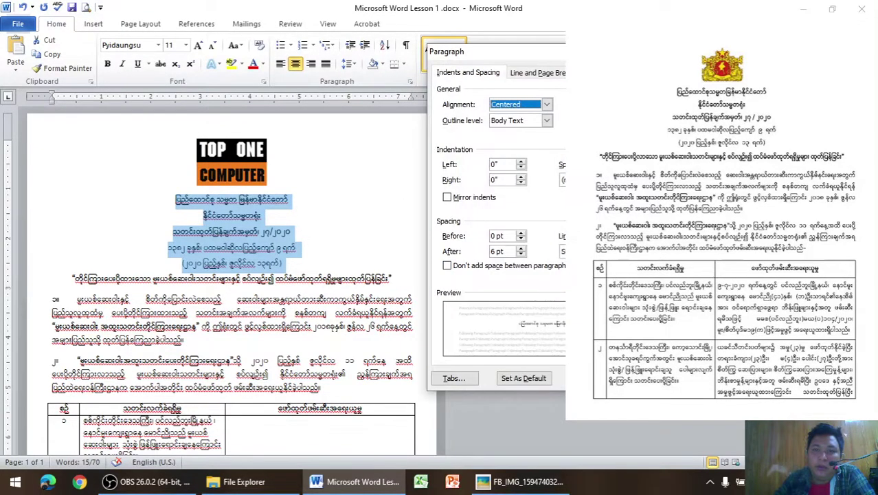
key(Escape)
click(350, 63)
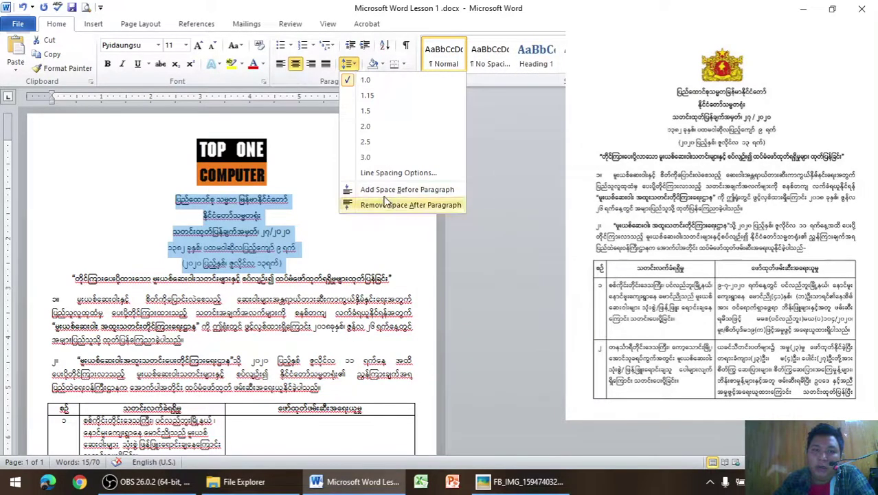
key(Escape)
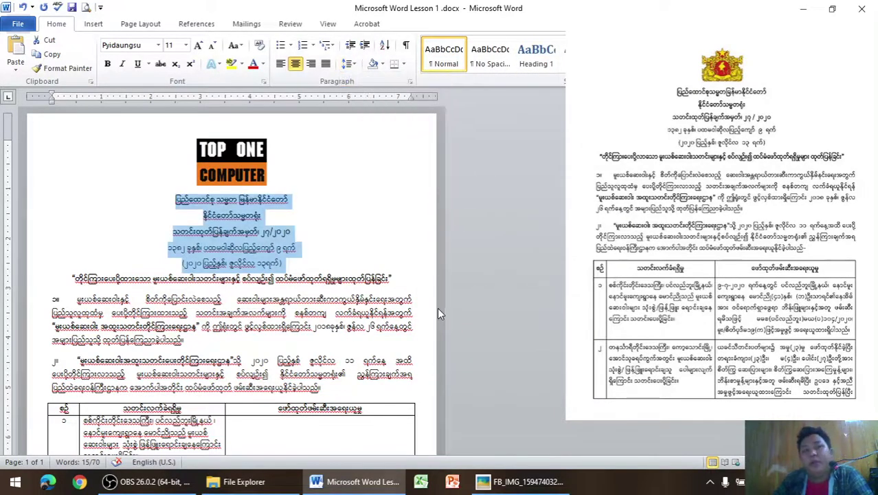
click(412, 279)
scroll(412, 279, down, 2)
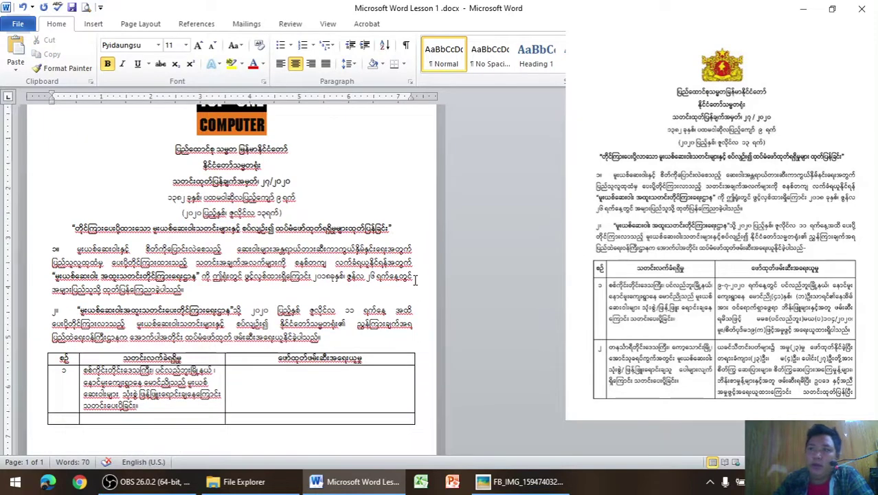
scroll(275, 206, down, 2)
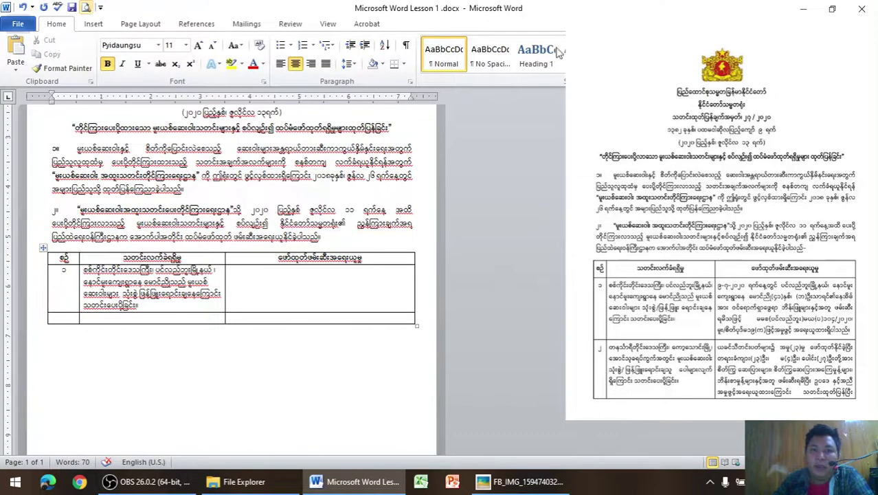
click(86, 6)
drag(495, 10, 316, 77)
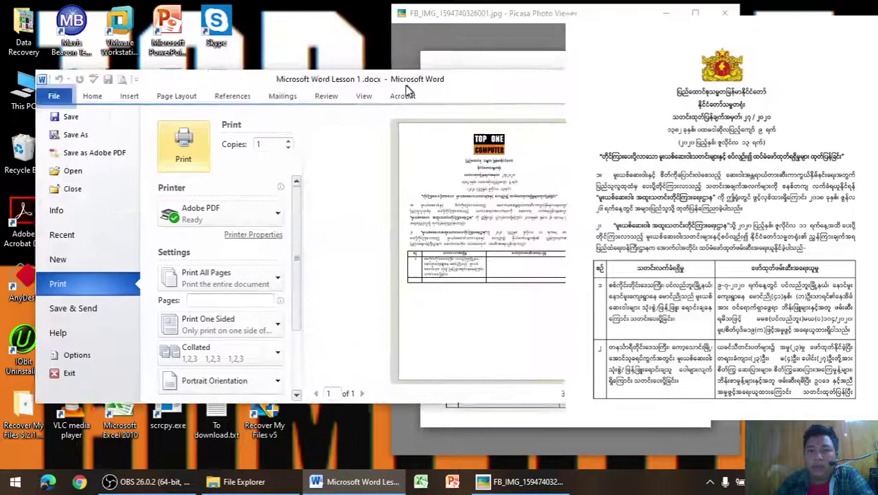